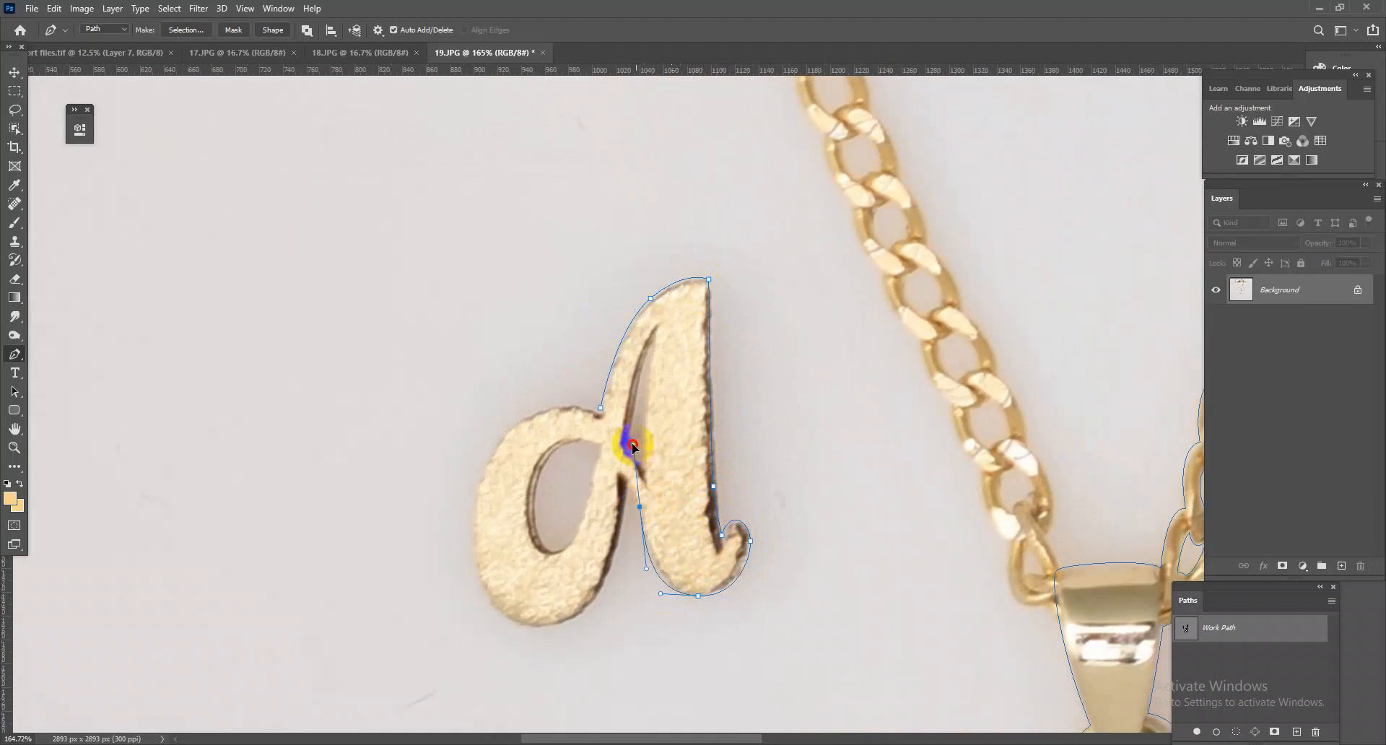
Step: Finish the Pen path around the outer edge of the left letter A charm and close it
{"action": "left_click_drag", "start_coordinate": [627, 485], "coordinate": [626, 521]}
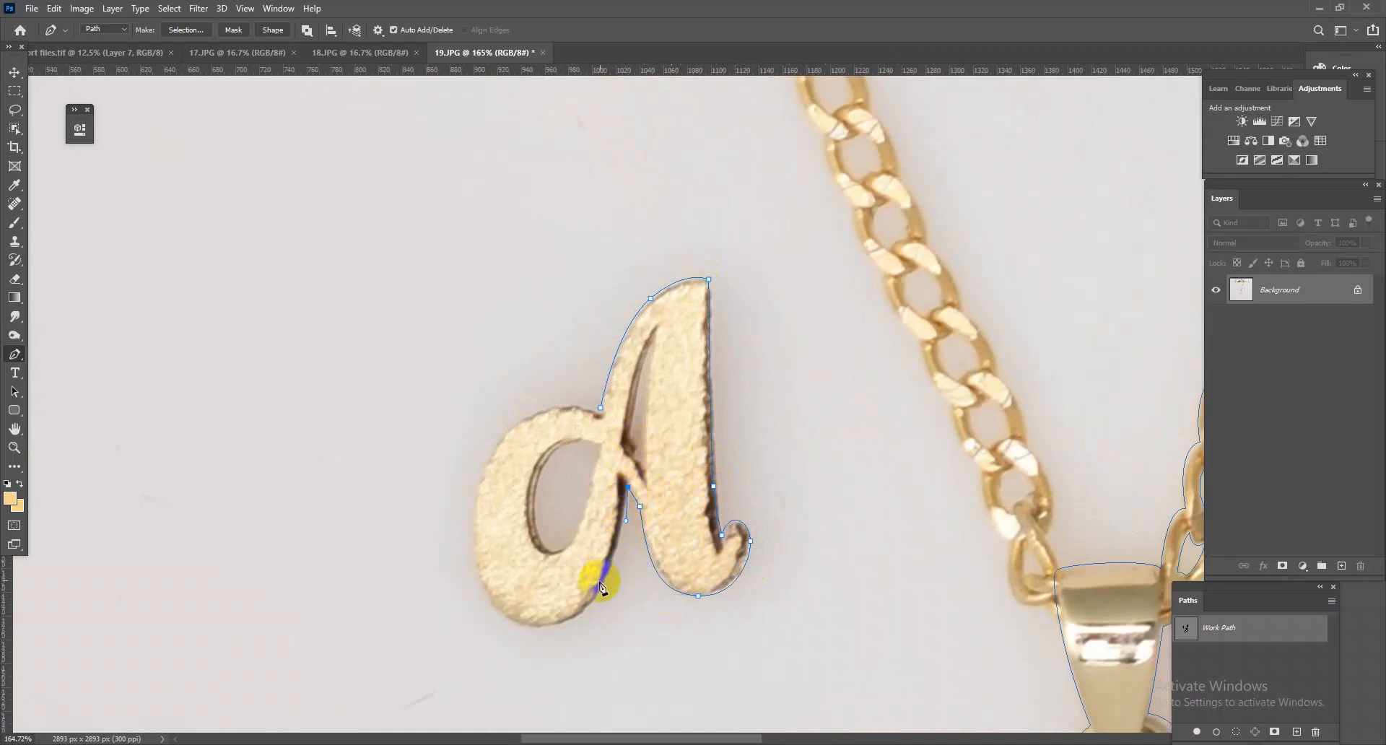
{"action": "left_click_drag", "start_coordinate": [567, 621], "coordinate": [523, 641]}
{"action": "left_click_drag", "start_coordinate": [472, 524], "coordinate": [473, 428]}
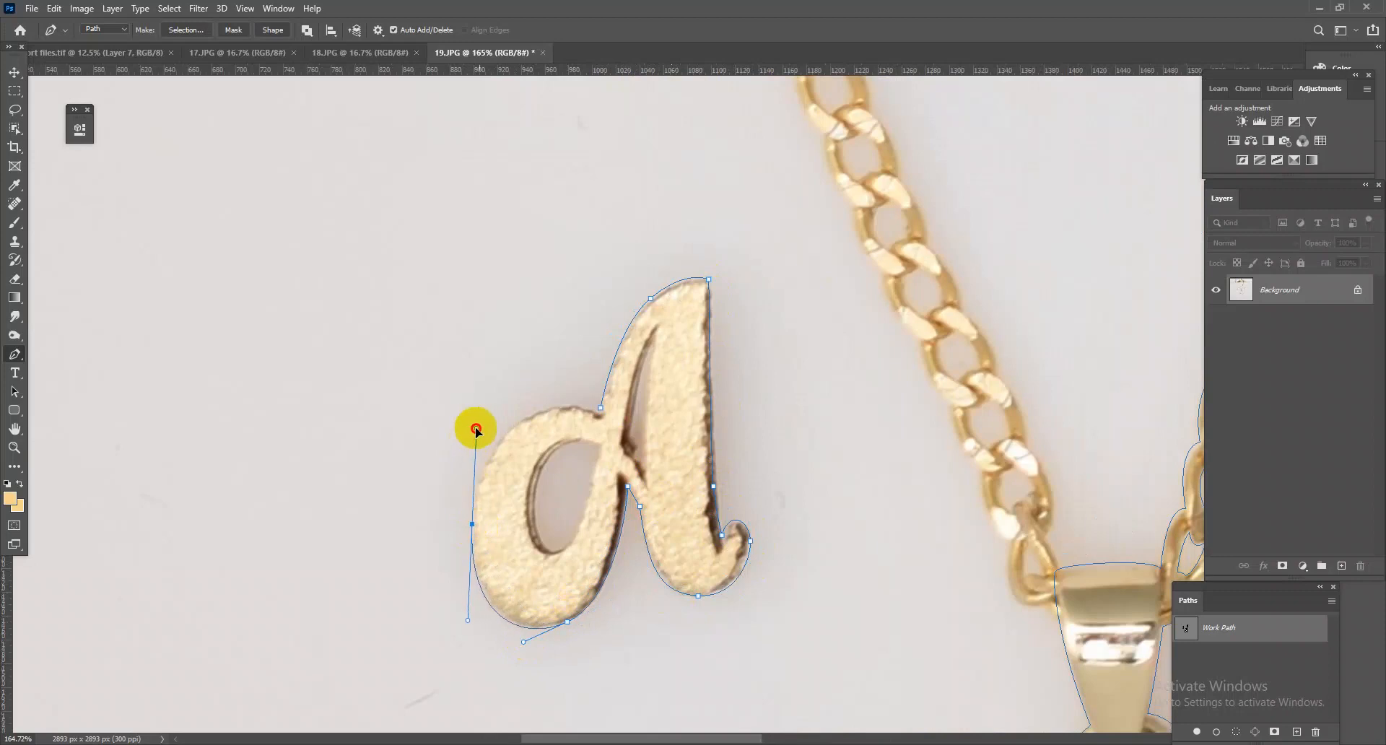
{"action": "left_click_drag", "start_coordinate": [601, 409], "coordinate": [664, 435]}
Step: Trace closed paths around the narrow opening and the oval opening inside the left letter A charm
{"action": "scroll", "coordinate": [645, 459], "scroll_direction": "up", "scroll_amount": 3}
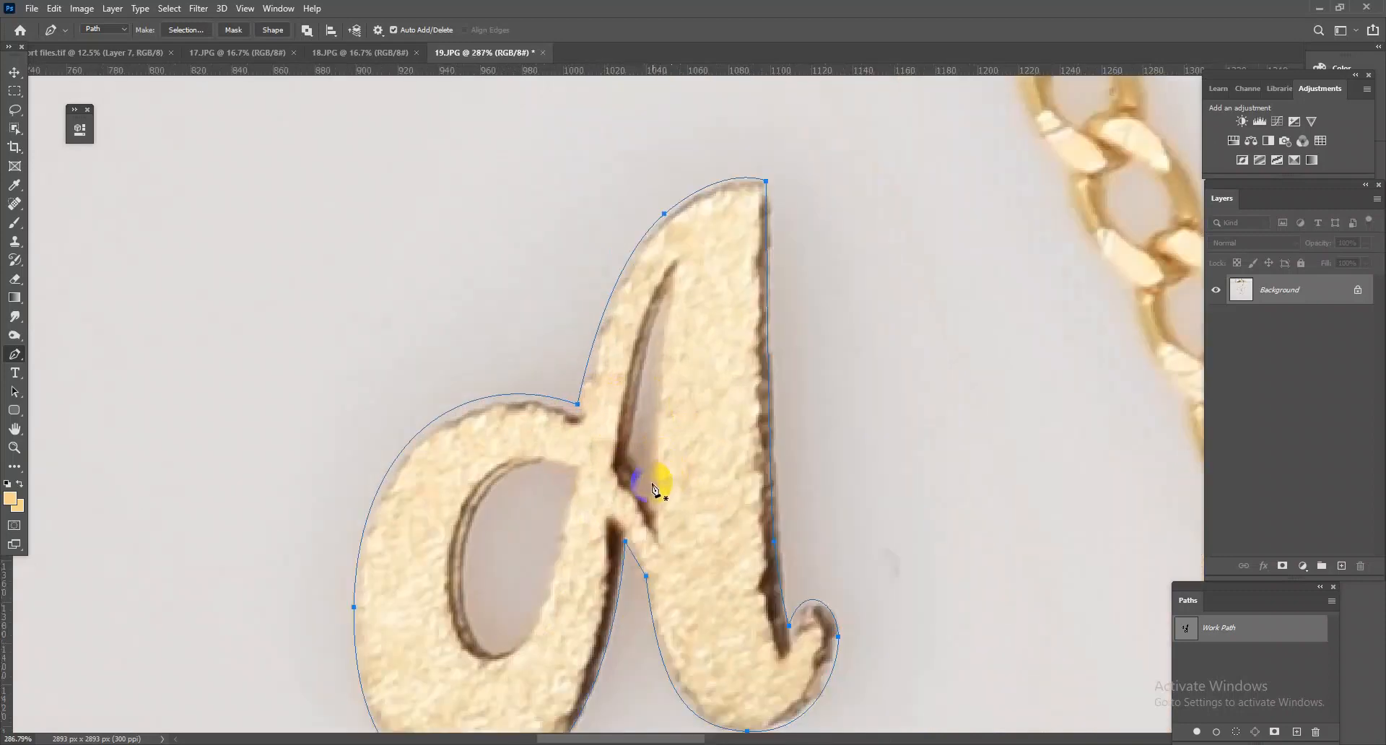
{"action": "left_click", "coordinate": [657, 483]}
{"action": "left_click_drag", "start_coordinate": [625, 456], "coordinate": [654, 363]}
{"action": "left_click", "coordinate": [643, 326]}
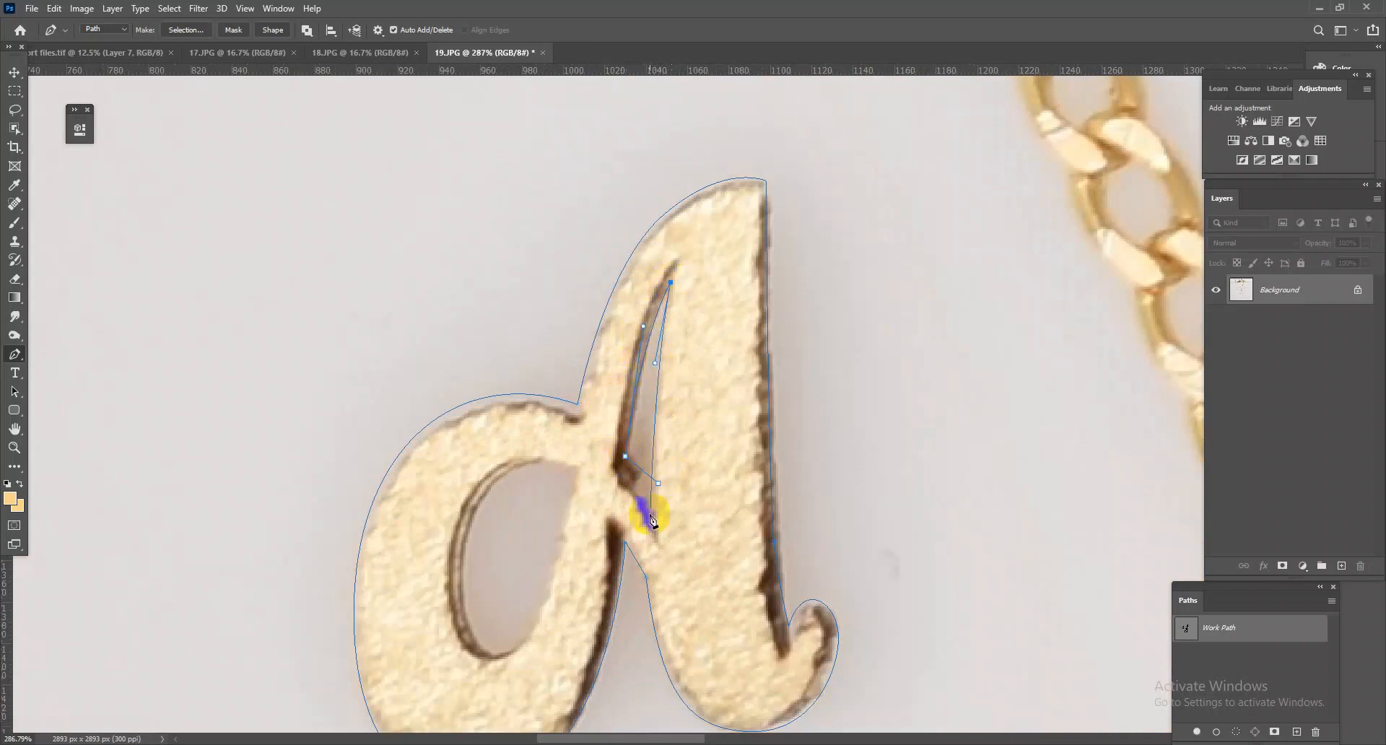
{"action": "left_click", "coordinate": [659, 483]}
{"action": "left_click_drag", "start_coordinate": [571, 467], "coordinate": [518, 445]}
{"action": "left_click_drag", "start_coordinate": [464, 576], "coordinate": [543, 618]}
{"action": "left_click_drag", "start_coordinate": [554, 535], "coordinate": [476, 498]}
Step: Trace closed paths around the narrow opening and the oval opening inside the right letter A charm
{"action": "left_click_drag", "start_coordinate": [869, 517], "coordinate": [523, 443]}
{"action": "left_click_drag", "start_coordinate": [810, 402], "coordinate": [864, 373]}
{"action": "left_click", "coordinate": [867, 470]}
{"action": "left_click_drag", "start_coordinate": [804, 426], "coordinate": [760, 377]}
{"action": "left_click_drag", "start_coordinate": [709, 506], "coordinate": [707, 551]}
{"action": "left_click_drag", "start_coordinate": [760, 377], "coordinate": [749, 391]}
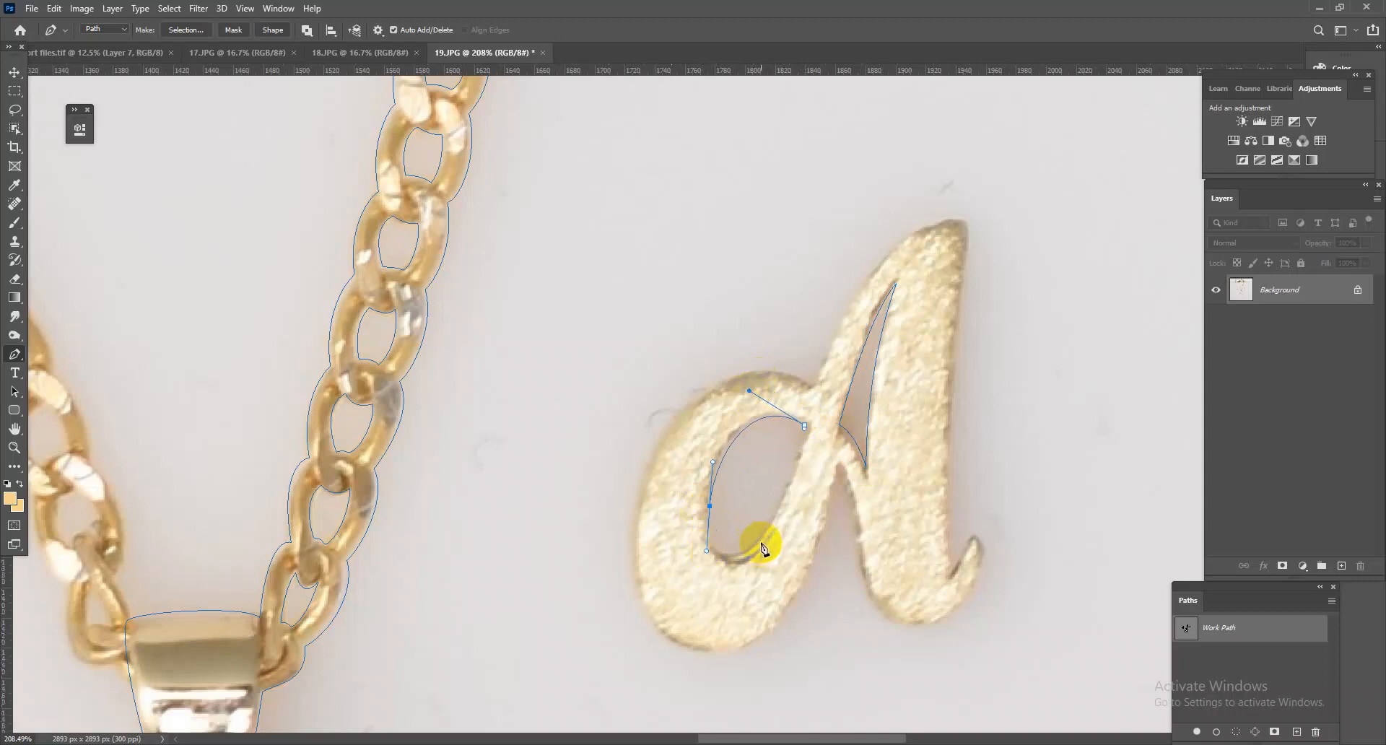
{"action": "left_click_drag", "start_coordinate": [751, 550], "coordinate": [763, 540]}
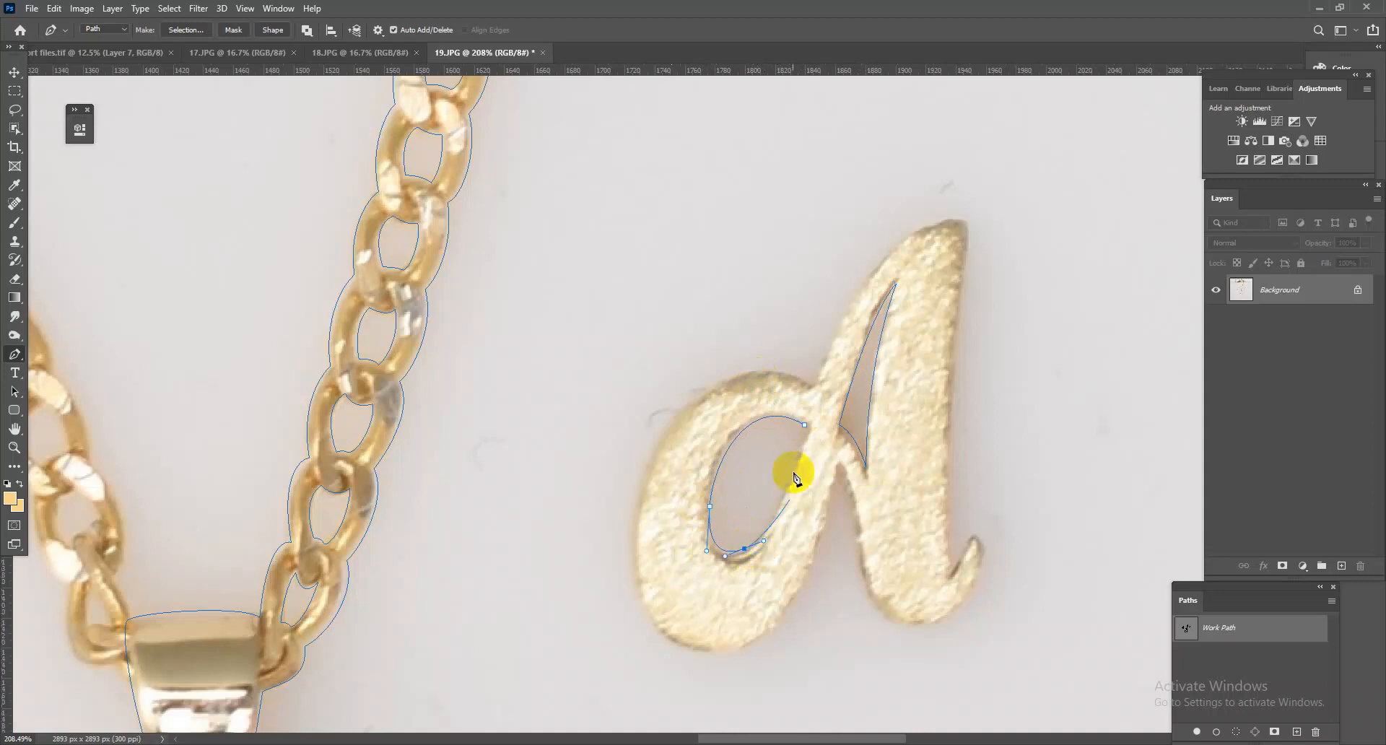
{"action": "left_click", "coordinate": [805, 423]}
Step: Trace a closed path around the outer edge of the right letter A charm
{"action": "left_click", "coordinate": [952, 564]}
{"action": "left_click_drag", "start_coordinate": [952, 393], "coordinate": [959, 313]}
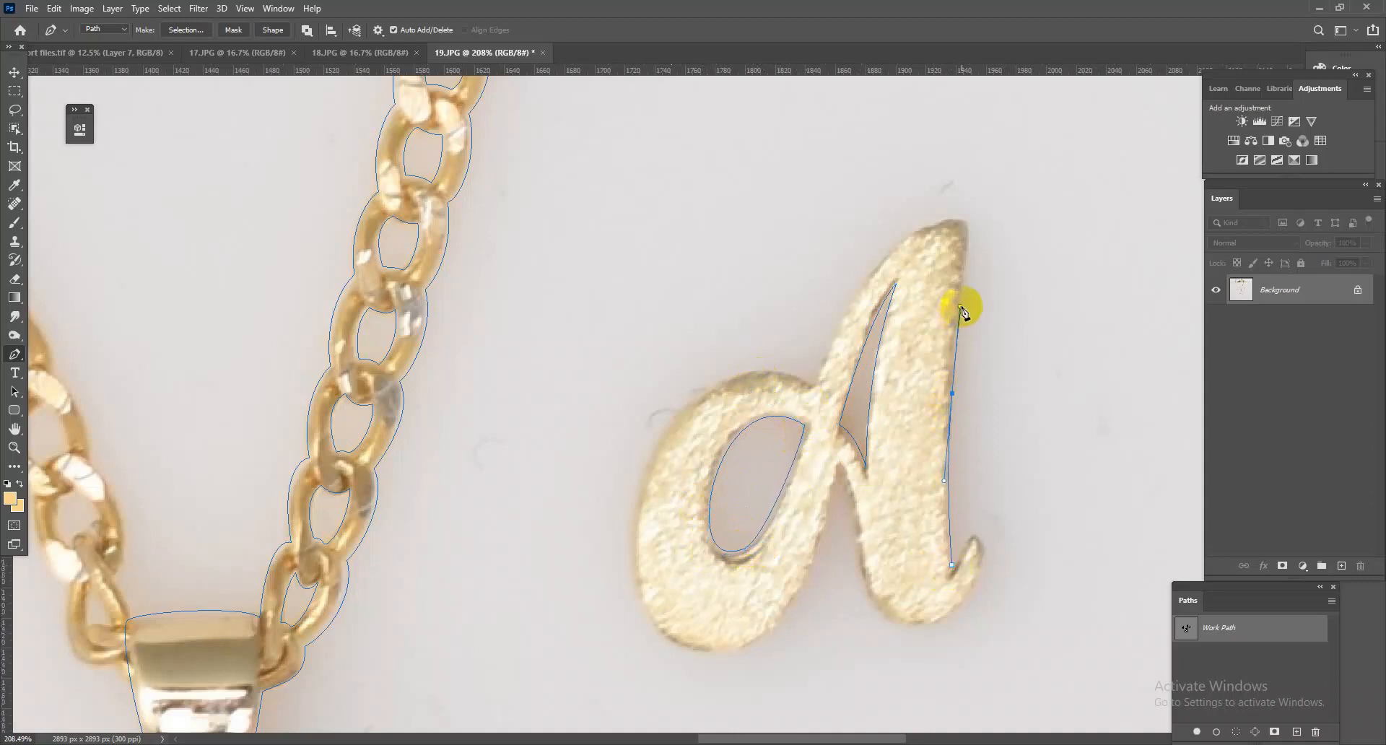
{"action": "left_click", "coordinate": [971, 221]}
{"action": "left_click_drag", "start_coordinate": [900, 236], "coordinate": [871, 258]}
{"action": "left_click_drag", "start_coordinate": [818, 386], "coordinate": [745, 350]}
{"action": "left_click_drag", "start_coordinate": [641, 488], "coordinate": [610, 586]}
{"action": "left_click_drag", "start_coordinate": [710, 654], "coordinate": [775, 658]}
{"action": "left_click_drag", "start_coordinate": [838, 465], "coordinate": [854, 489]}
{"action": "left_click_drag", "start_coordinate": [873, 607], "coordinate": [995, 581]}
{"action": "mouse_move", "coordinate": [981, 530]}
{"action": "left_mouse_down"}
{"action": "mouse_move", "coordinate": [990, 538]}
{"action": "mouse_move", "coordinate": [964, 527]}
{"action": "left_mouse_up"}
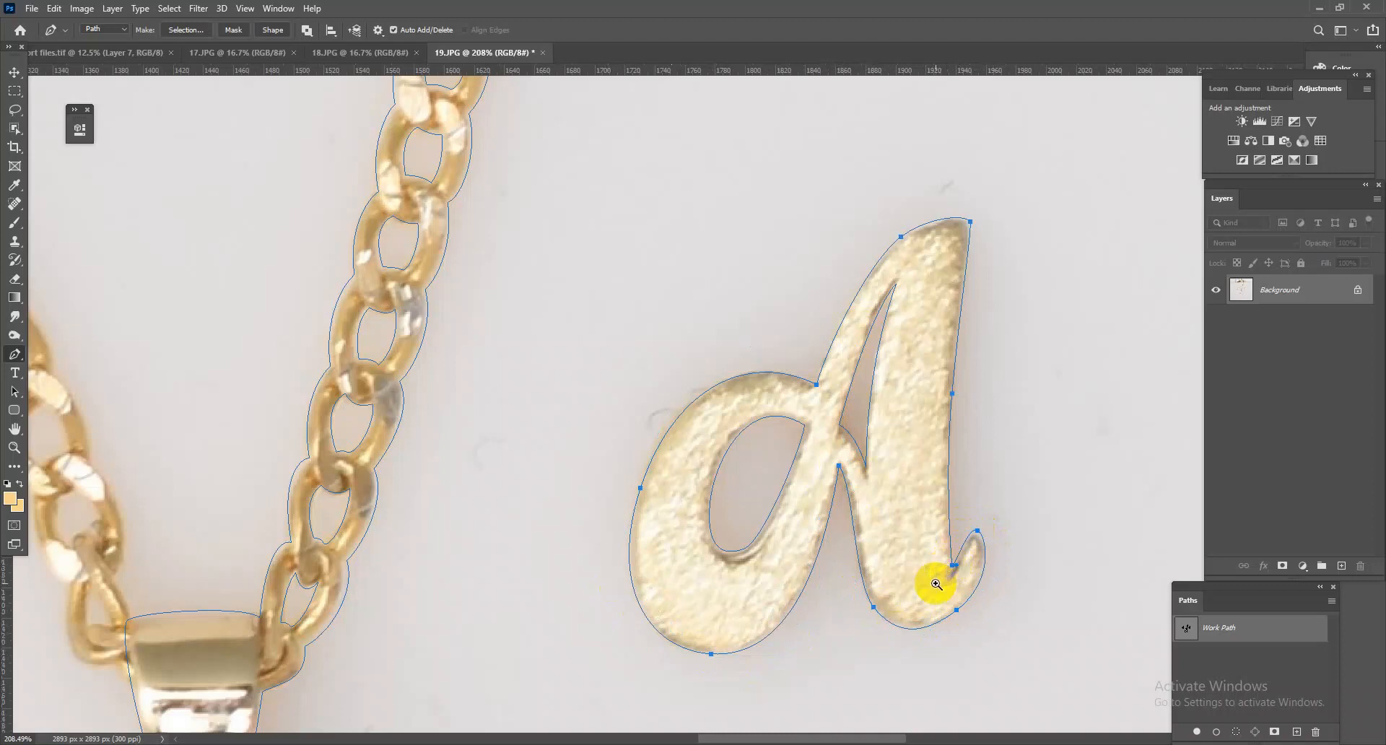
Step: Trace the outer edge of the left chain with the Pen tool, upward from just above the link joining the pendant bail
{"action": "scroll", "coordinate": [941, 573], "scroll_direction": "down", "scroll_amount": 10}
{"action": "scroll", "coordinate": [894, 588], "scroll_direction": "up", "scroll_amount": 5}
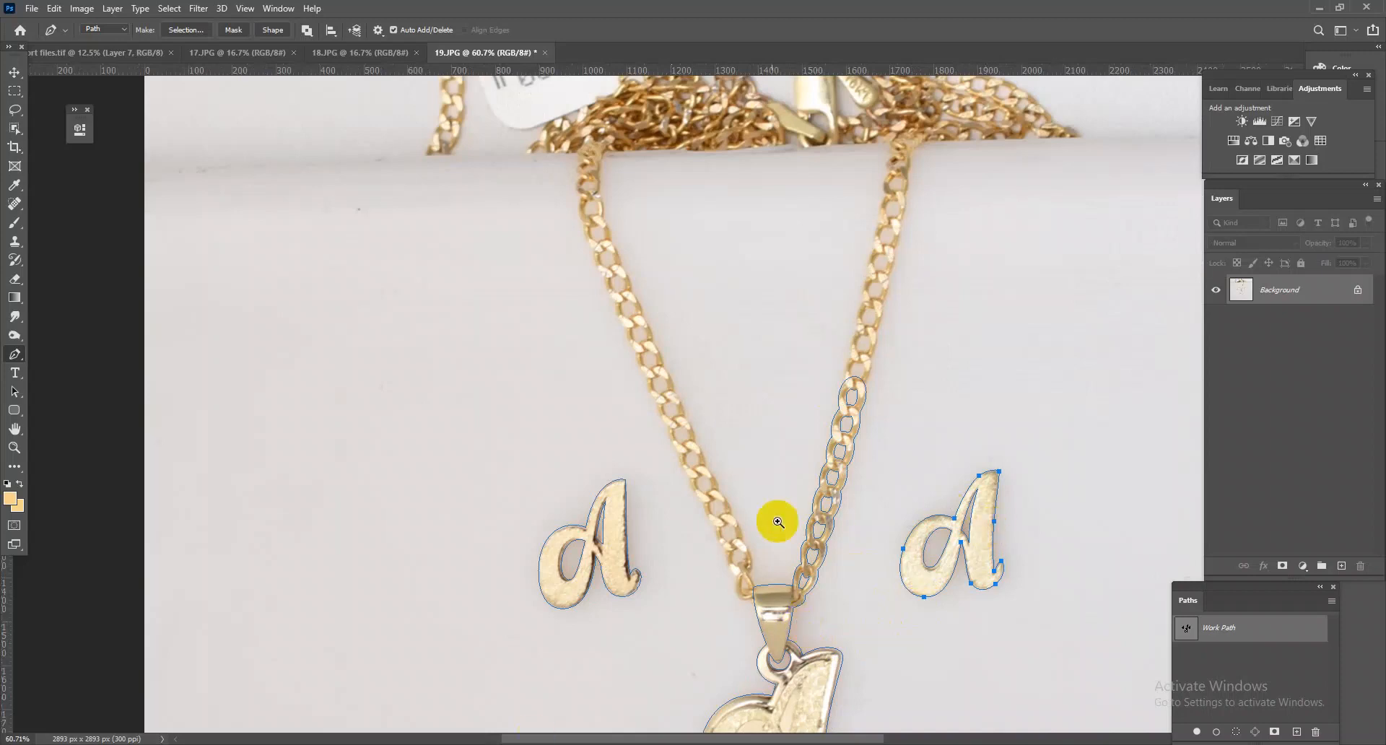
{"action": "scroll", "coordinate": [804, 519], "scroll_direction": "up", "scroll_amount": 5}
{"action": "scroll", "coordinate": [758, 469], "scroll_direction": "down", "scroll_amount": 4}
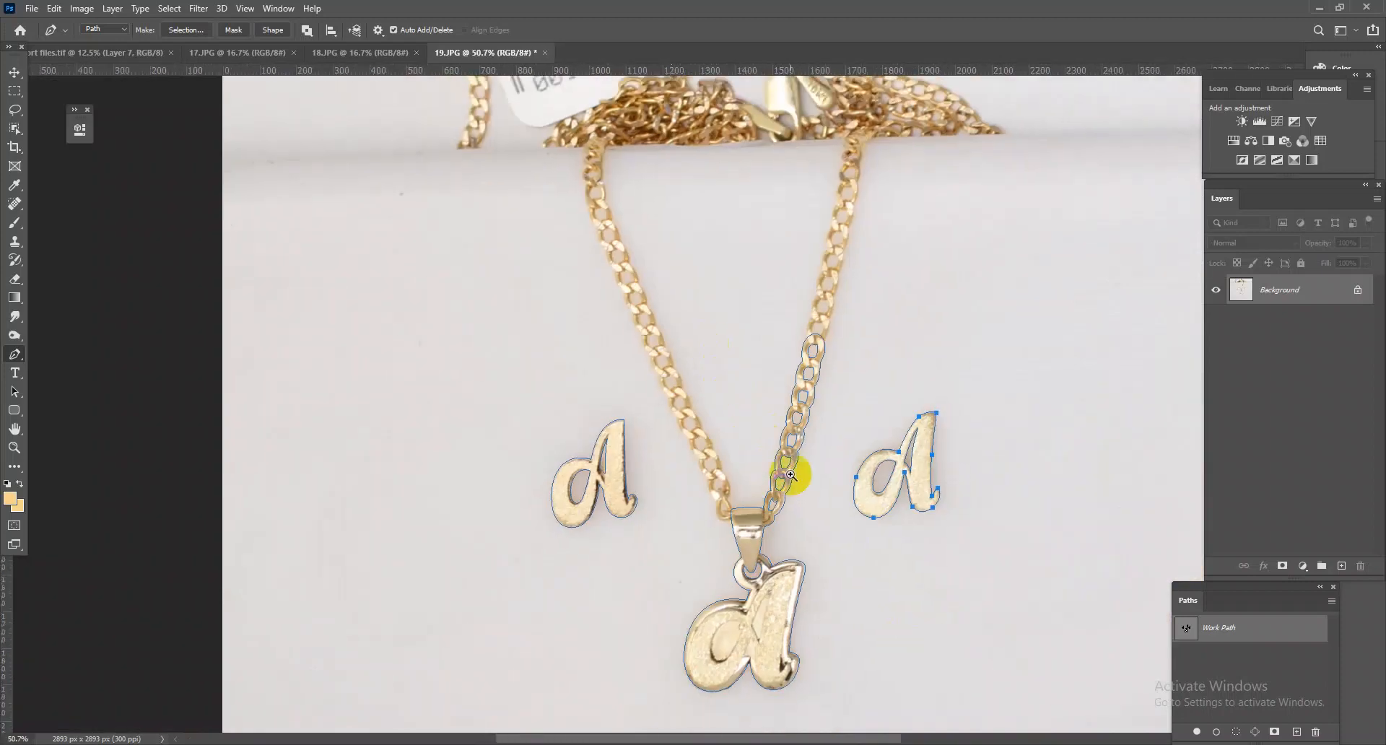
{"action": "scroll", "coordinate": [593, 455], "scroll_direction": "up", "scroll_amount": 6}
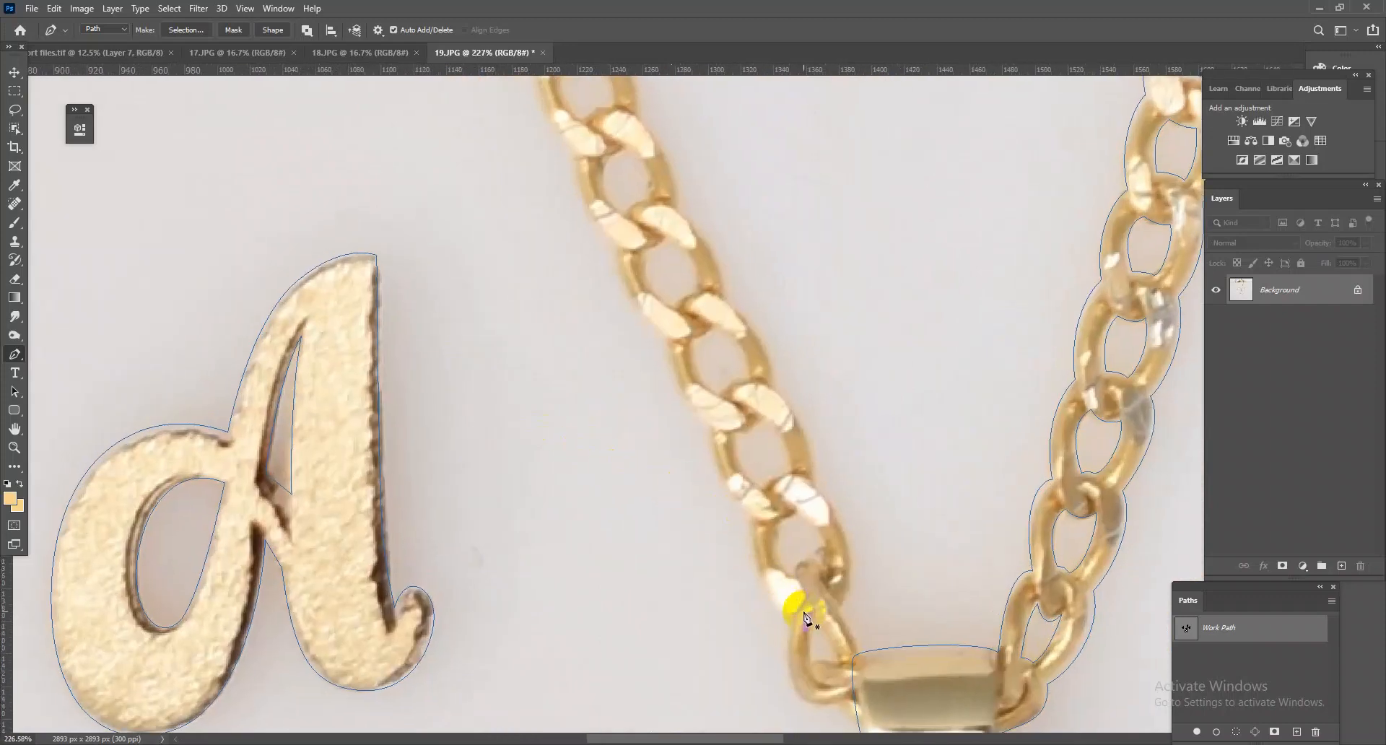
{"action": "left_click_drag", "start_coordinate": [807, 615], "coordinate": [710, 526]}
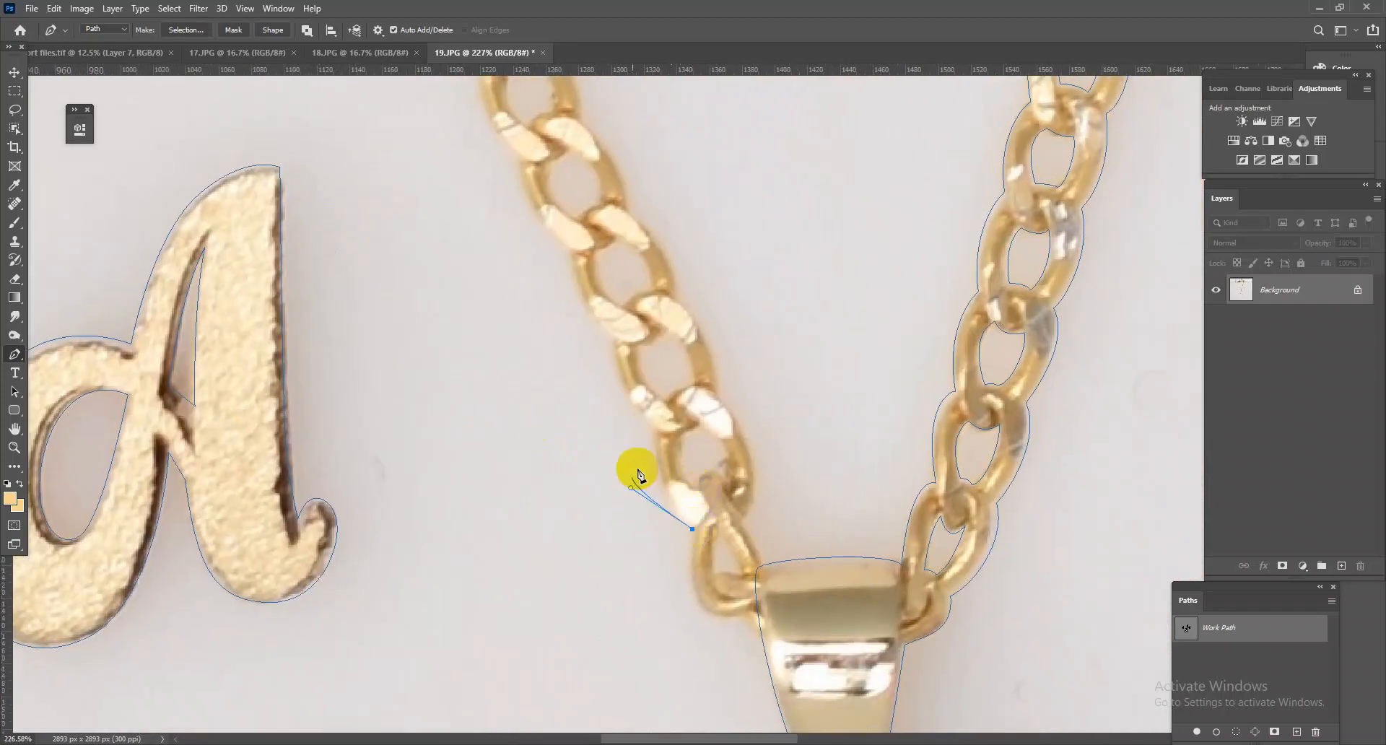
{"action": "left_click_drag", "start_coordinate": [633, 488], "coordinate": [668, 500]}
{"action": "left_click_drag", "start_coordinate": [651, 433], "coordinate": [622, 412]}
{"action": "left_click_drag", "start_coordinate": [612, 339], "coordinate": [586, 331]}
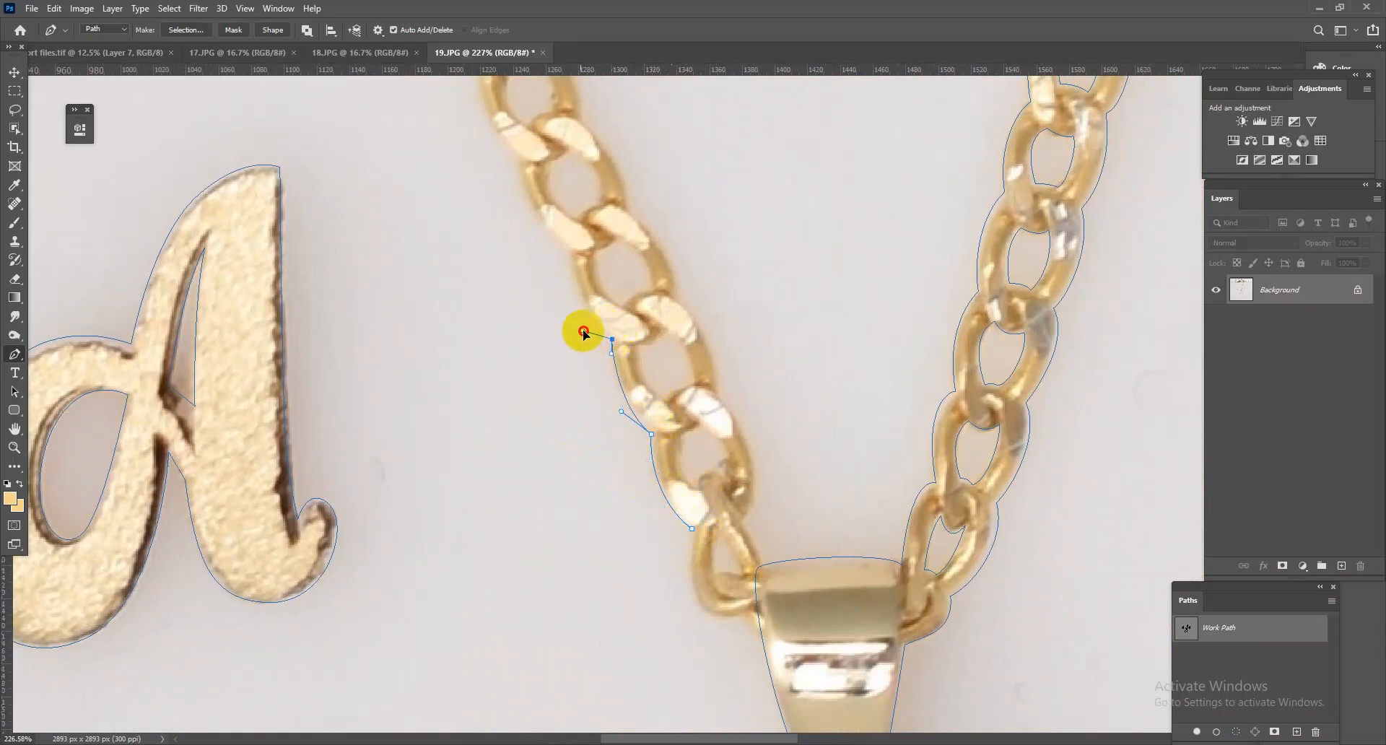
{"action": "left_click_drag", "start_coordinate": [570, 270], "coordinate": [592, 407]}
{"action": "left_click_drag", "start_coordinate": [581, 338], "coordinate": [549, 320]}
Step: Carry the path over the chain and down the inner edge of its links, closing it at the start point
{"action": "left_click_drag", "start_coordinate": [532, 239], "coordinate": [634, 235]}
{"action": "left_click_drag", "start_coordinate": [642, 296], "coordinate": [685, 334]}
{"action": "left_click_drag", "start_coordinate": [688, 389], "coordinate": [730, 417]}
{"action": "left_click_drag", "start_coordinate": [740, 475], "coordinate": [785, 509]}
{"action": "left_click", "coordinate": [783, 574]}
{"action": "left_click_drag", "start_coordinate": [804, 664], "coordinate": [722, 510]}
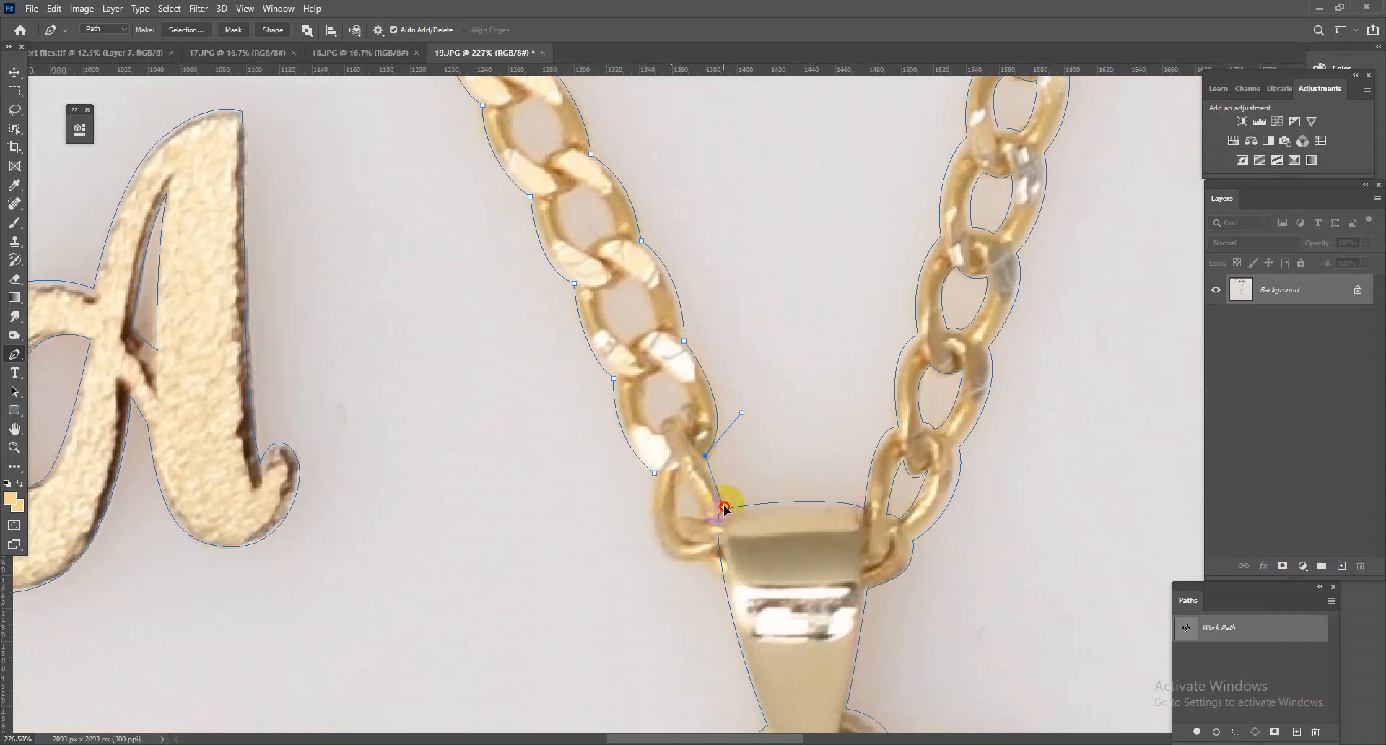
{"action": "left_click", "coordinate": [653, 472]}
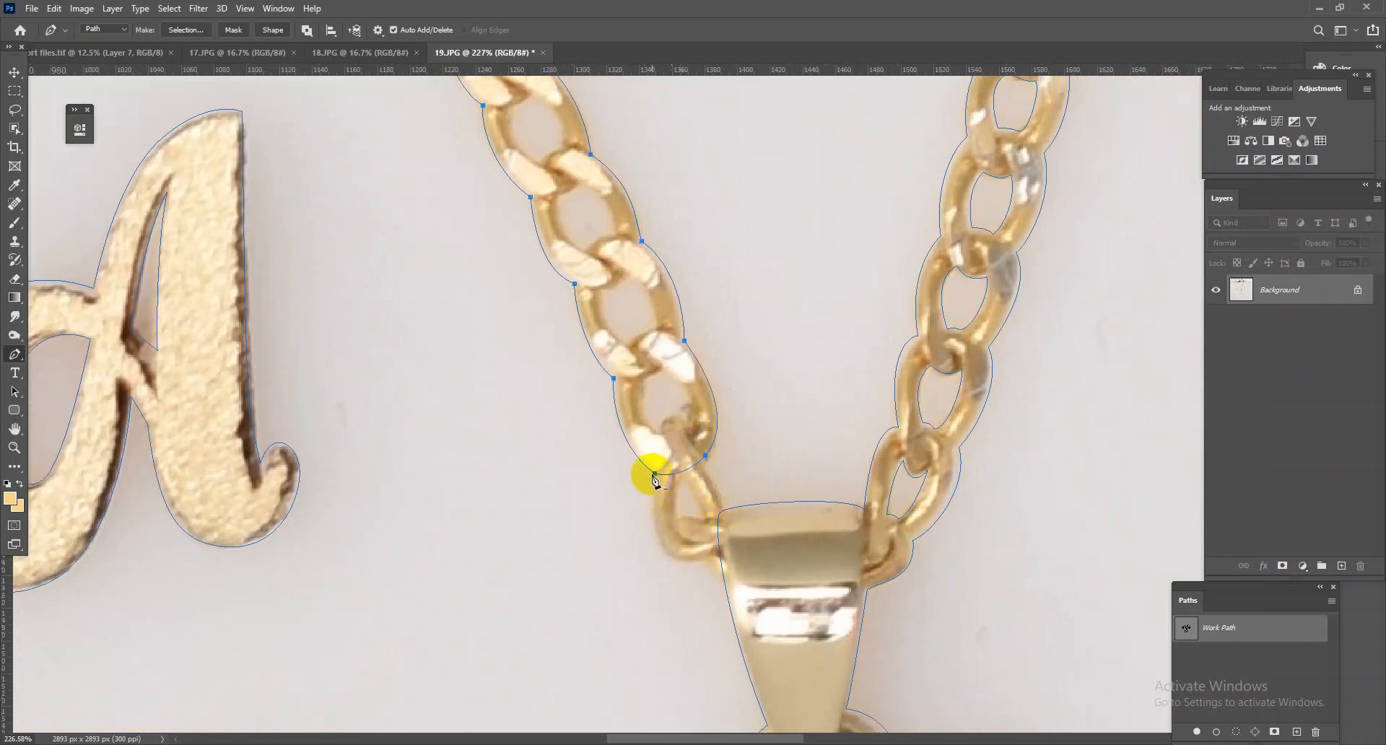
Step: Trace closed paths around the openings of the lower three links in the outlined left chain section
{"action": "left_click_drag", "start_coordinate": [665, 369], "coordinate": [688, 410]}
{"action": "left_click_drag", "start_coordinate": [665, 370], "coordinate": [663, 363]}
{"action": "left_click_drag", "start_coordinate": [632, 283], "coordinate": [655, 303]}
{"action": "left_click", "coordinate": [633, 284]}
{"action": "left_click_drag", "start_coordinate": [616, 260], "coordinate": [637, 341]}
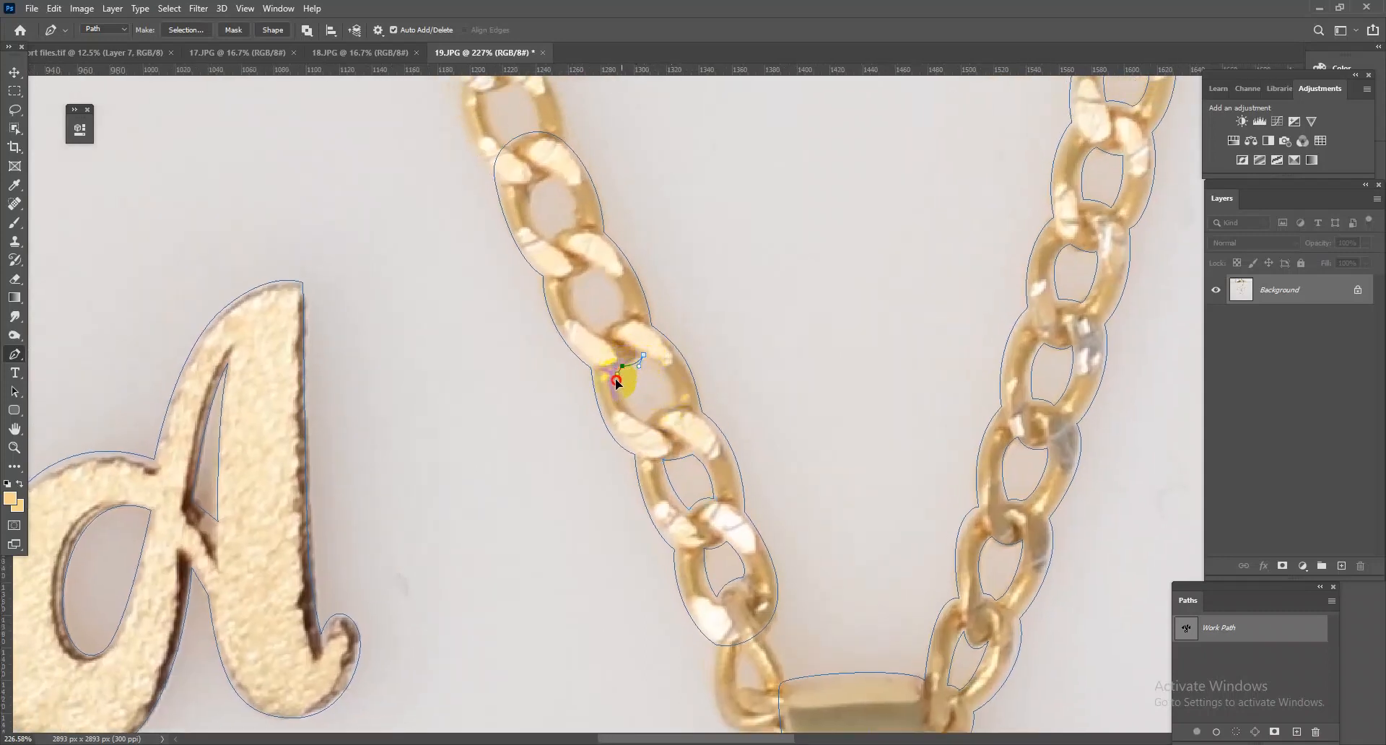
{"action": "left_click_drag", "start_coordinate": [653, 424], "coordinate": [665, 364]}
{"action": "left_click", "coordinate": [643, 356]}
Step: Trace closed paths around the openings of the upper two links in the outlined left chain section
{"action": "left_click_drag", "start_coordinate": [593, 268], "coordinate": [582, 285]}
{"action": "left_click", "coordinate": [604, 334]}
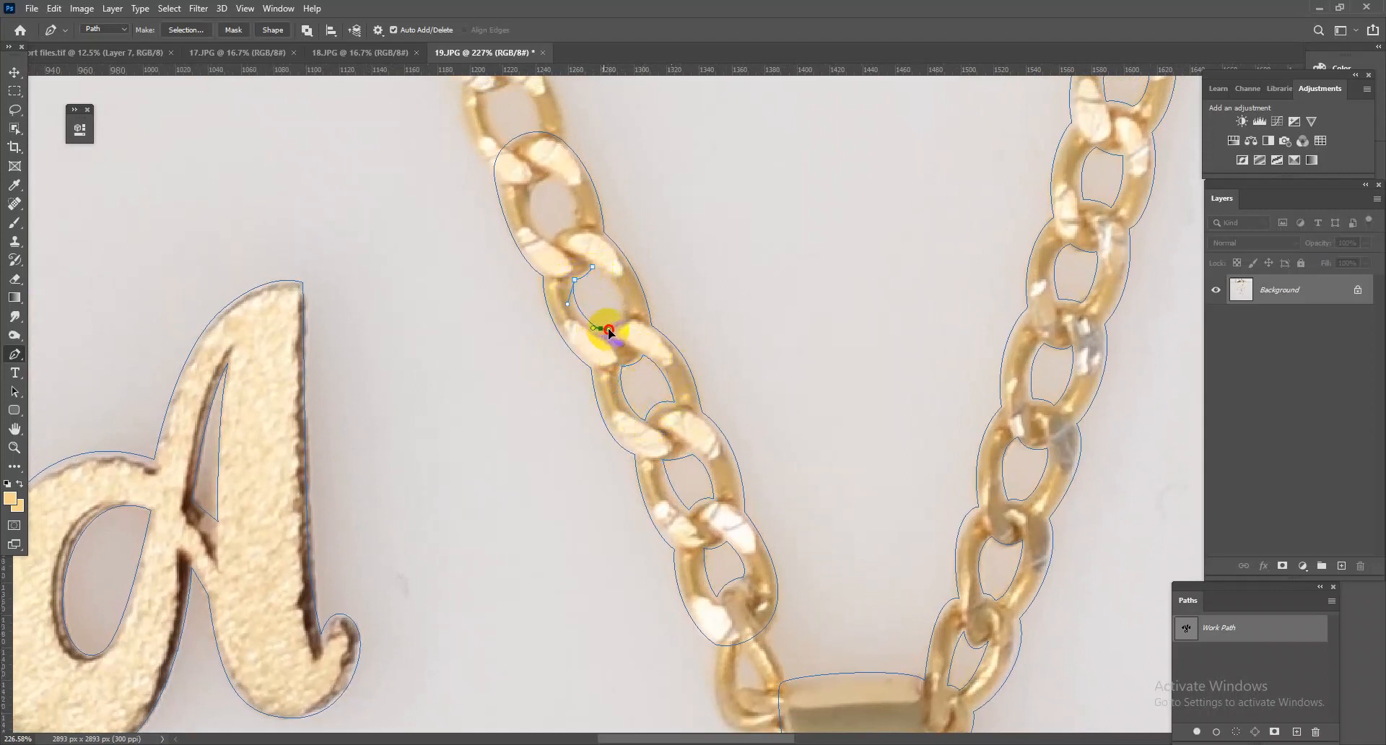
{"action": "left_click", "coordinate": [625, 316]}
{"action": "left_click", "coordinate": [593, 267]}
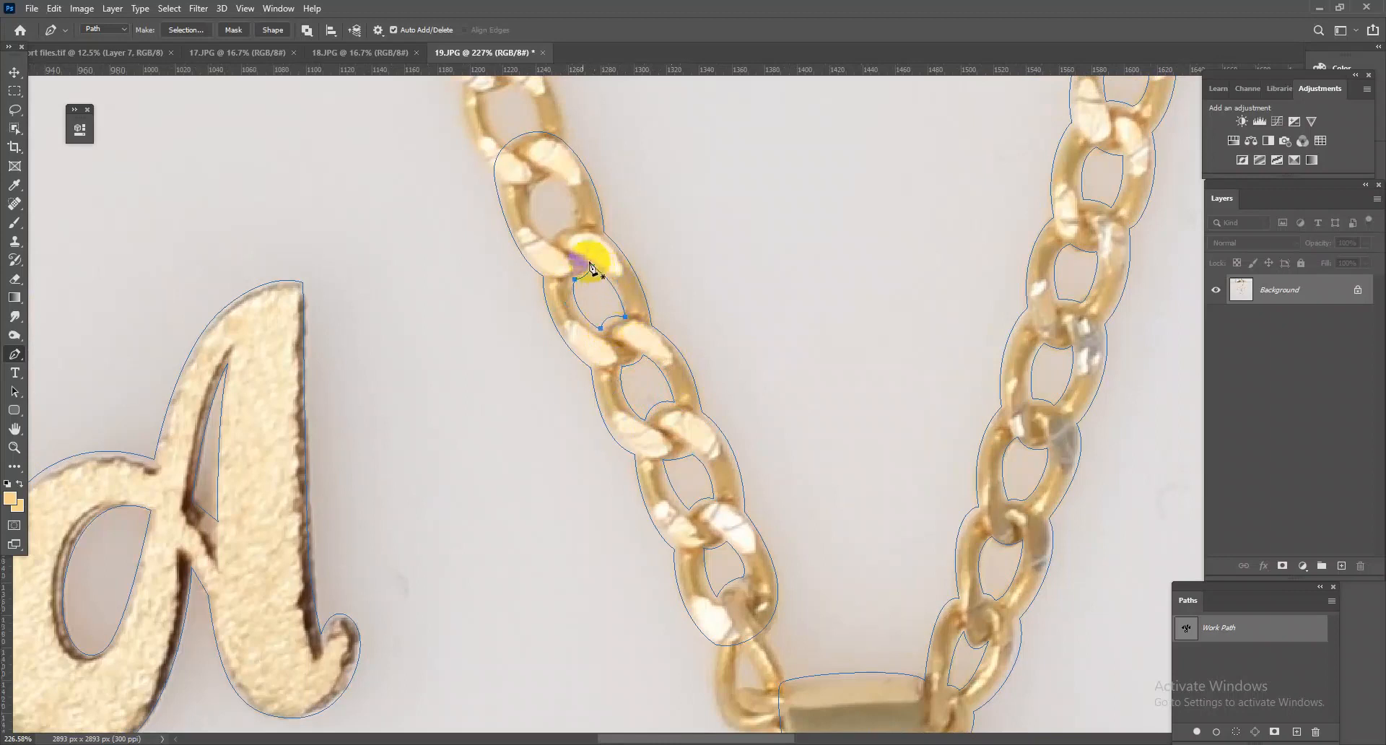
{"action": "left_click", "coordinate": [555, 178]}
{"action": "left_click_drag", "start_coordinate": [531, 190], "coordinate": [580, 210]}
{"action": "left_click", "coordinate": [555, 177]}
Step: Convert the work path to a selection, feather it, copy the jewellery to a new layer and duplicate that layer
{"action": "left_click_drag", "start_coordinate": [741, 345], "coordinate": [621, 347]}
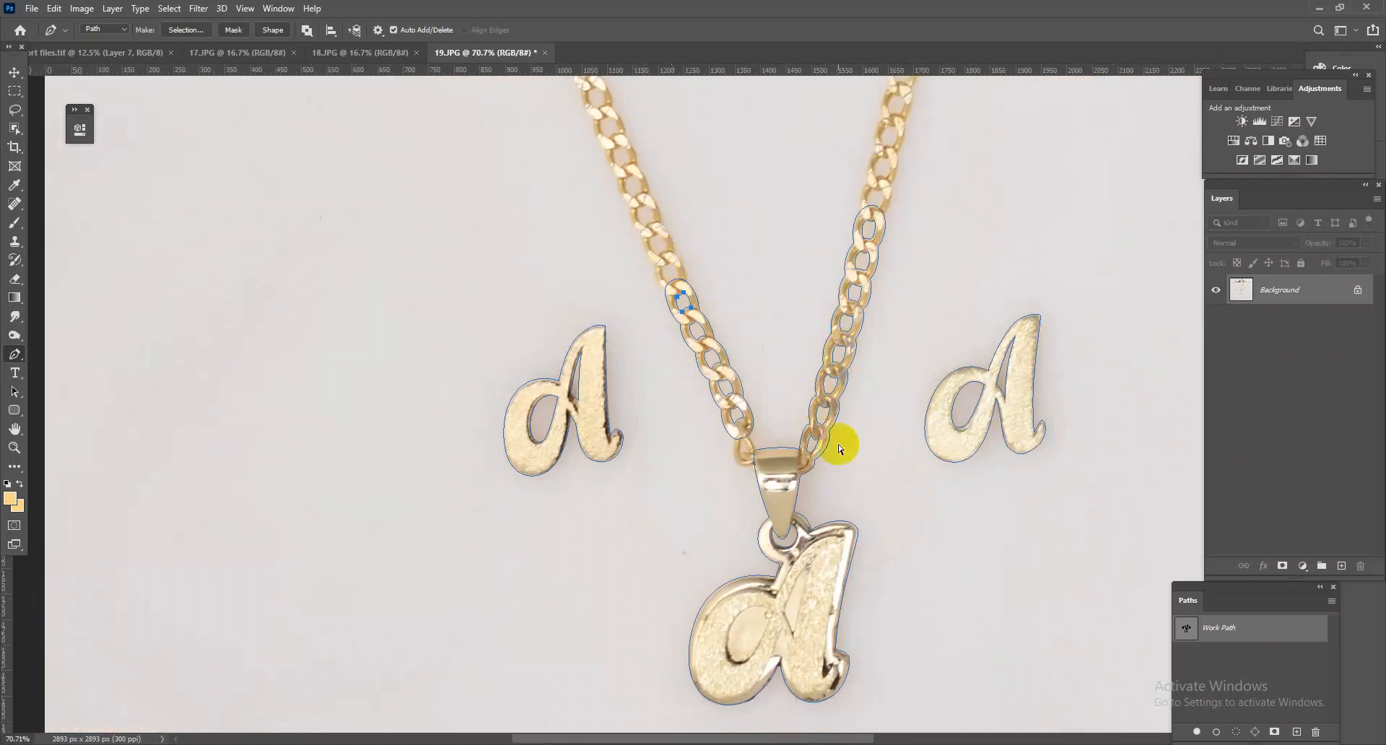
{"action": "key", "text": "ctrl+Return"}
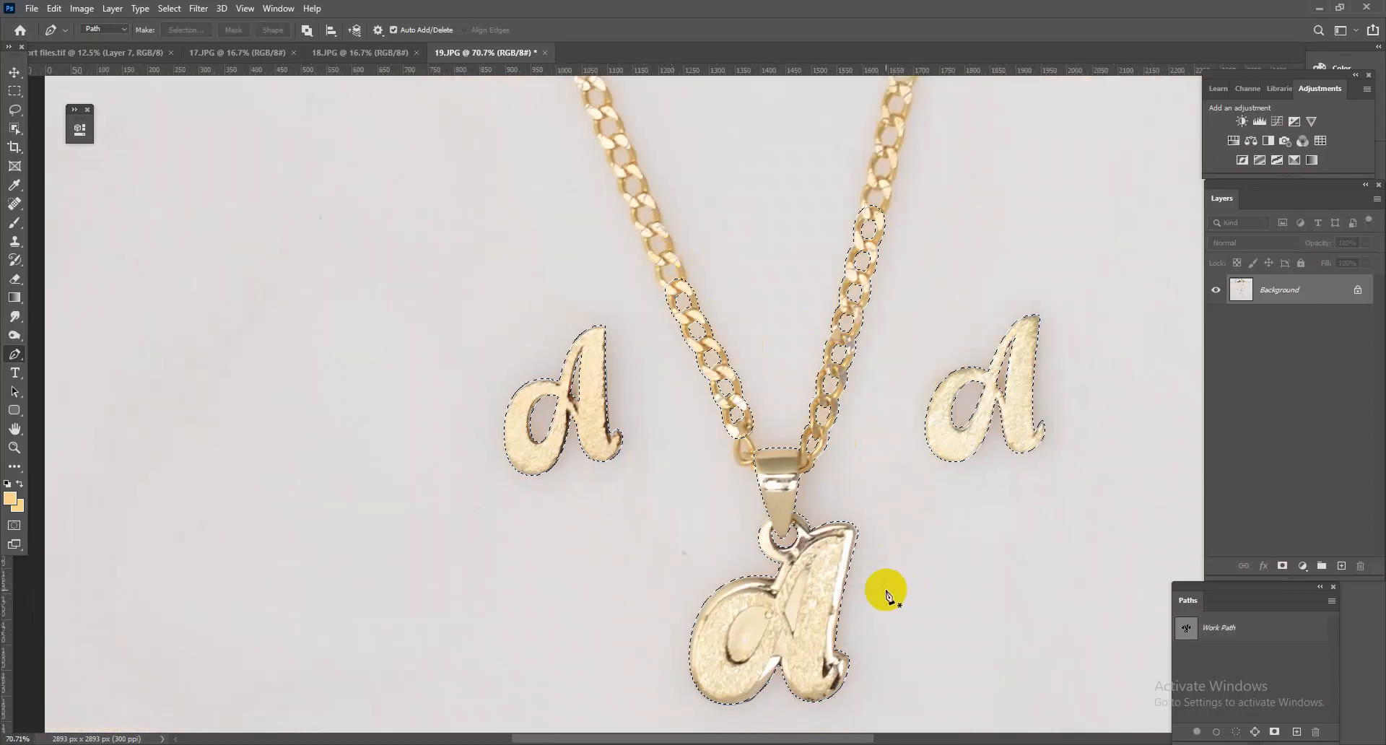
{"action": "key", "text": "shift+F6"}
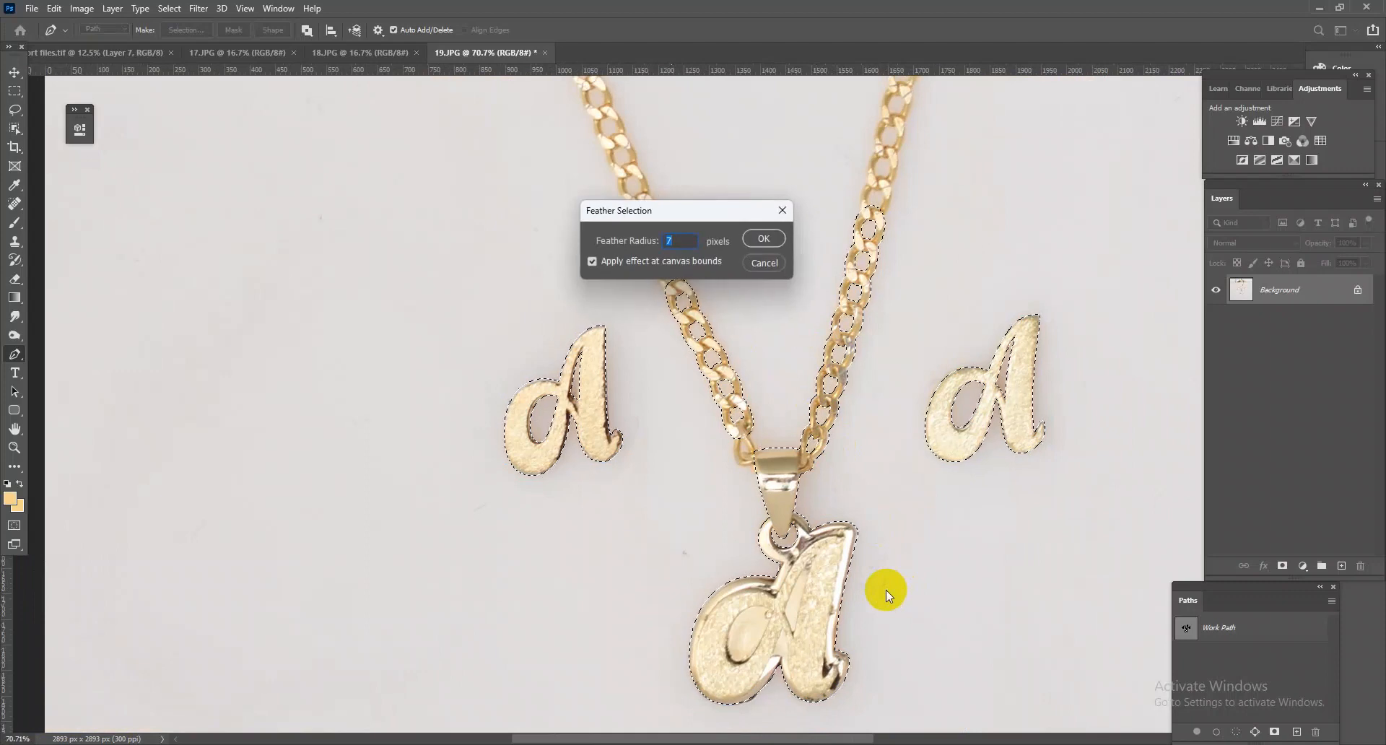
{"action": "key", "text": "Return"}
{"action": "key", "text": "ctrl+j"}
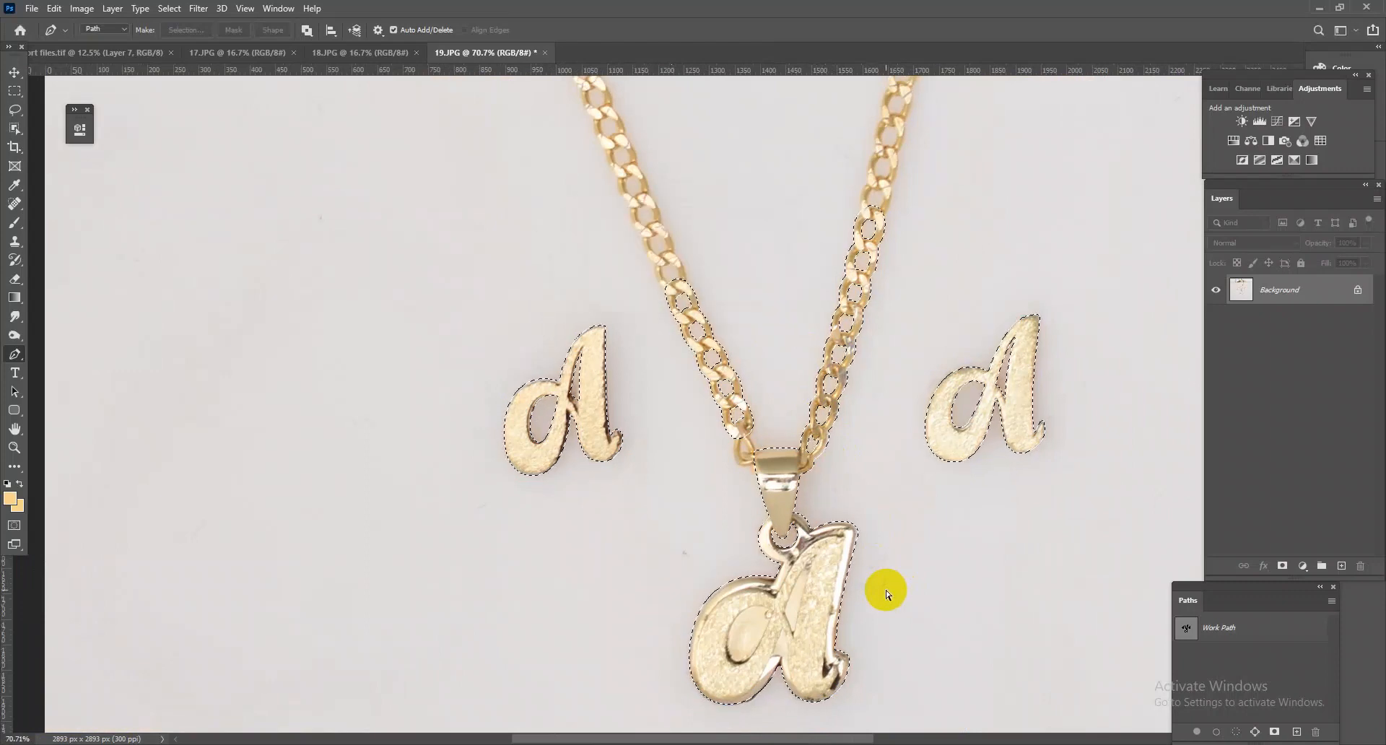
{"action": "key", "text": "ctrl+j"}
Step: Fill Layer 1 with white as the backdrop and save the document as 19.psd
{"action": "left_click", "coordinate": [1309, 318]}
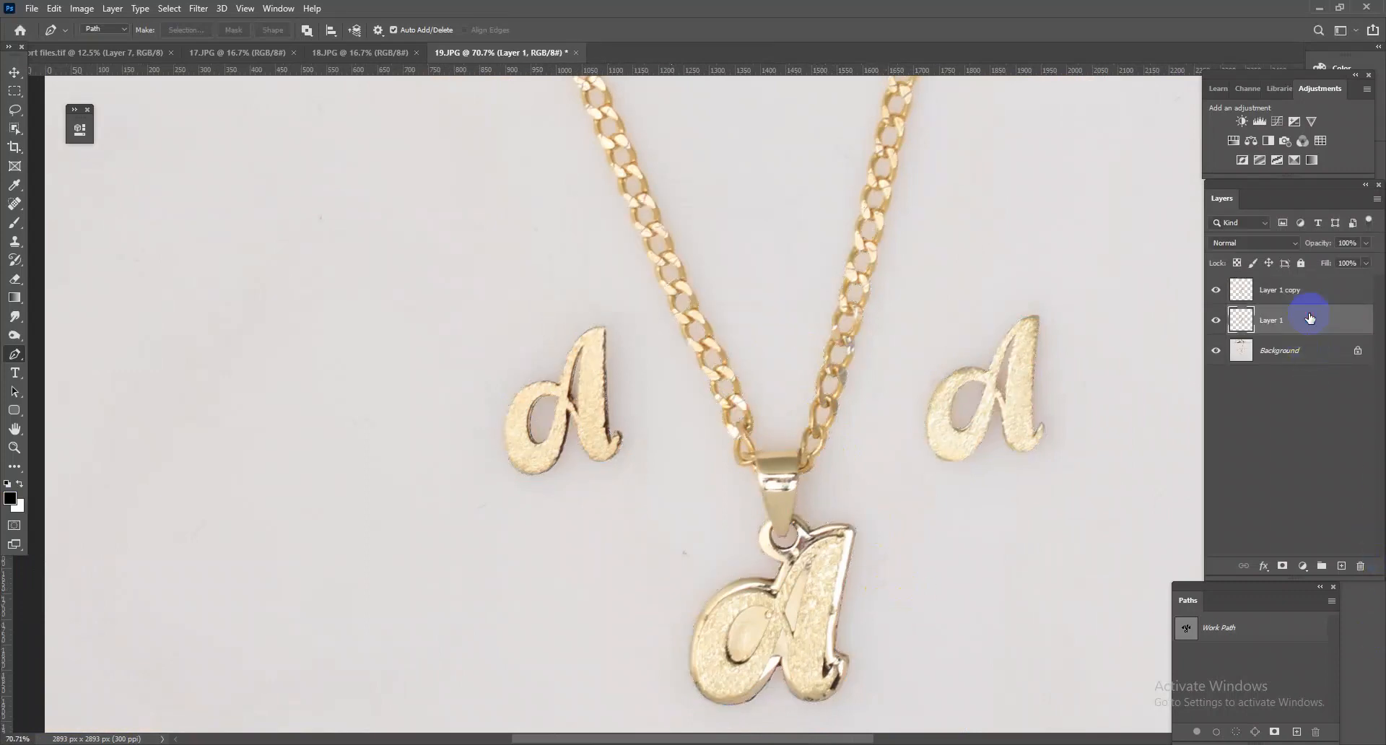
{"action": "key", "text": "ctrl+BackSpace"}
{"action": "key", "text": "ctrl+s"}
{"action": "key", "text": "Return"}
{"action": "key", "text": "Return"}
Step: Outline the right chain above its lowest link, load the path as a selection, and delete that chain from Layer 1 copy
{"action": "left_click_drag", "start_coordinate": [853, 349], "coordinate": [897, 379]}
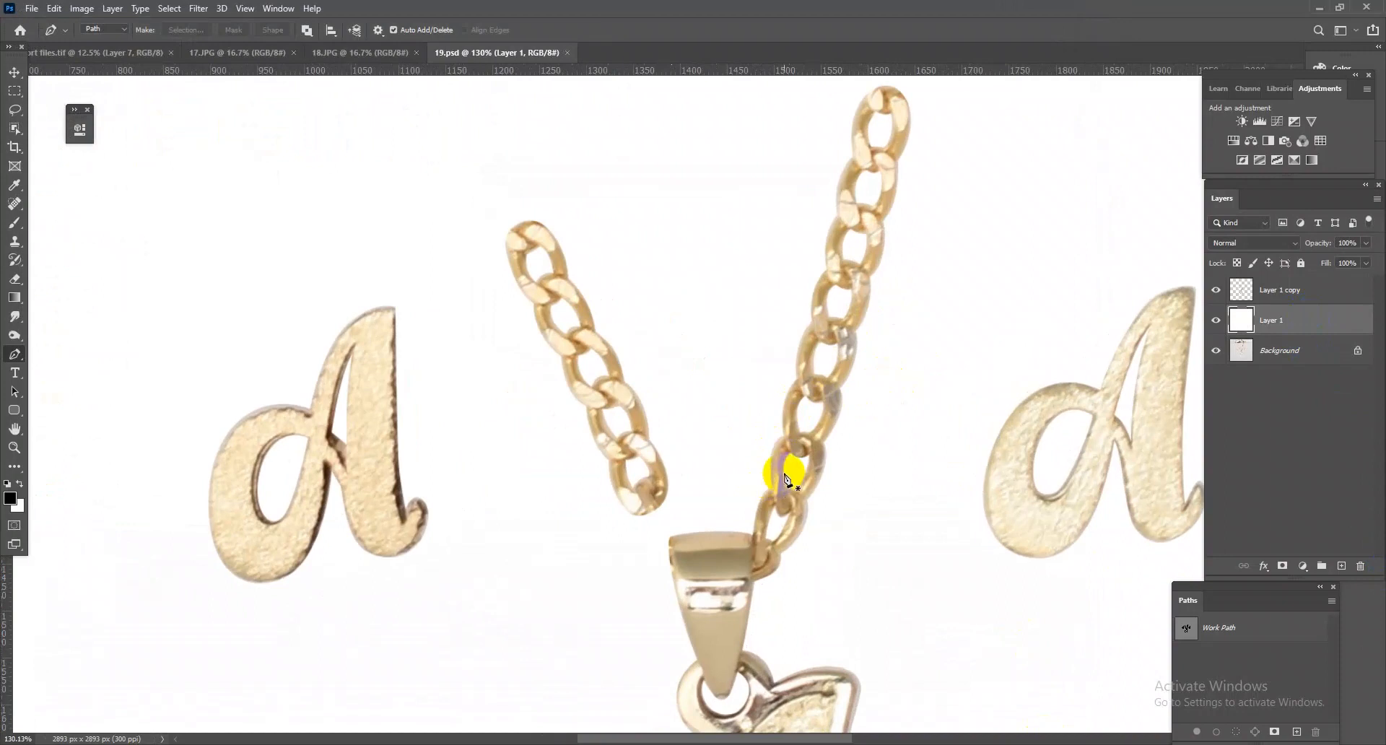
{"action": "left_click_drag", "start_coordinate": [775, 519], "coordinate": [788, 518]}
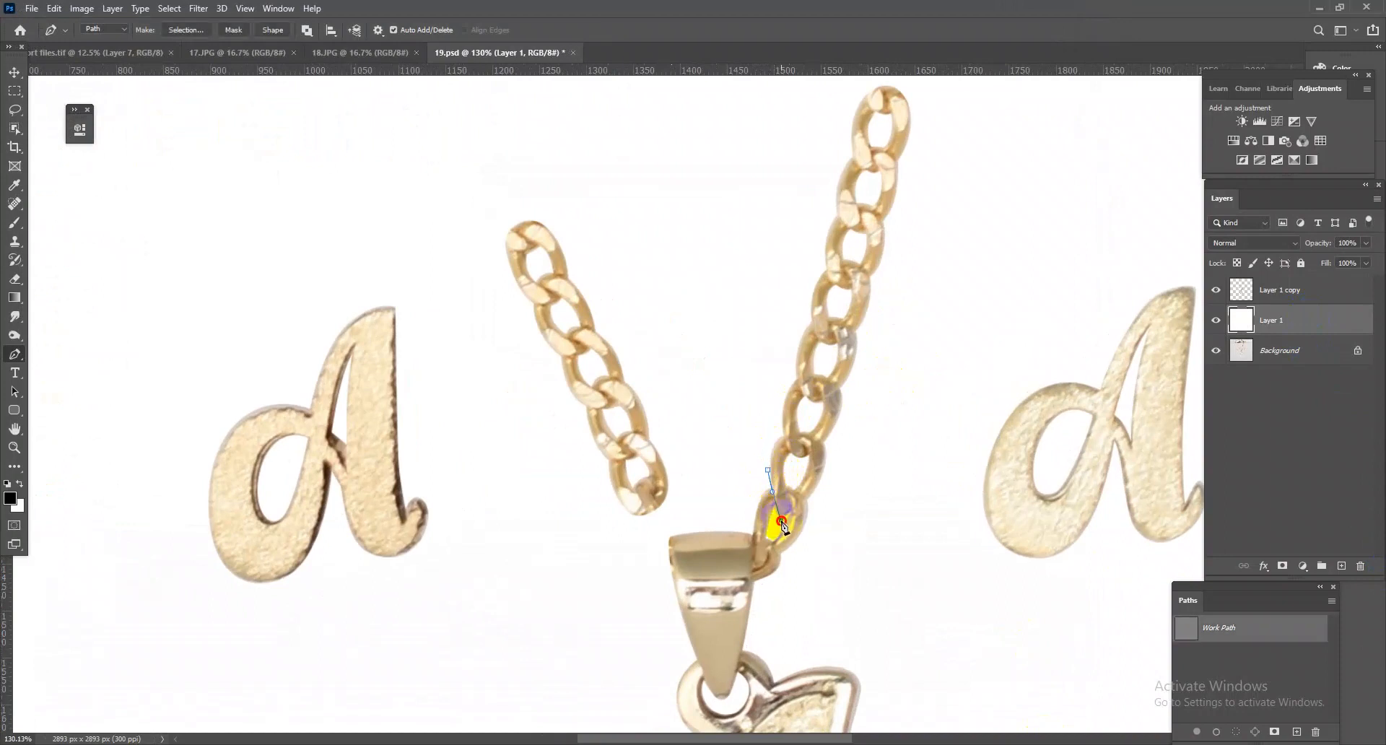
{"action": "left_click", "coordinate": [775, 516]}
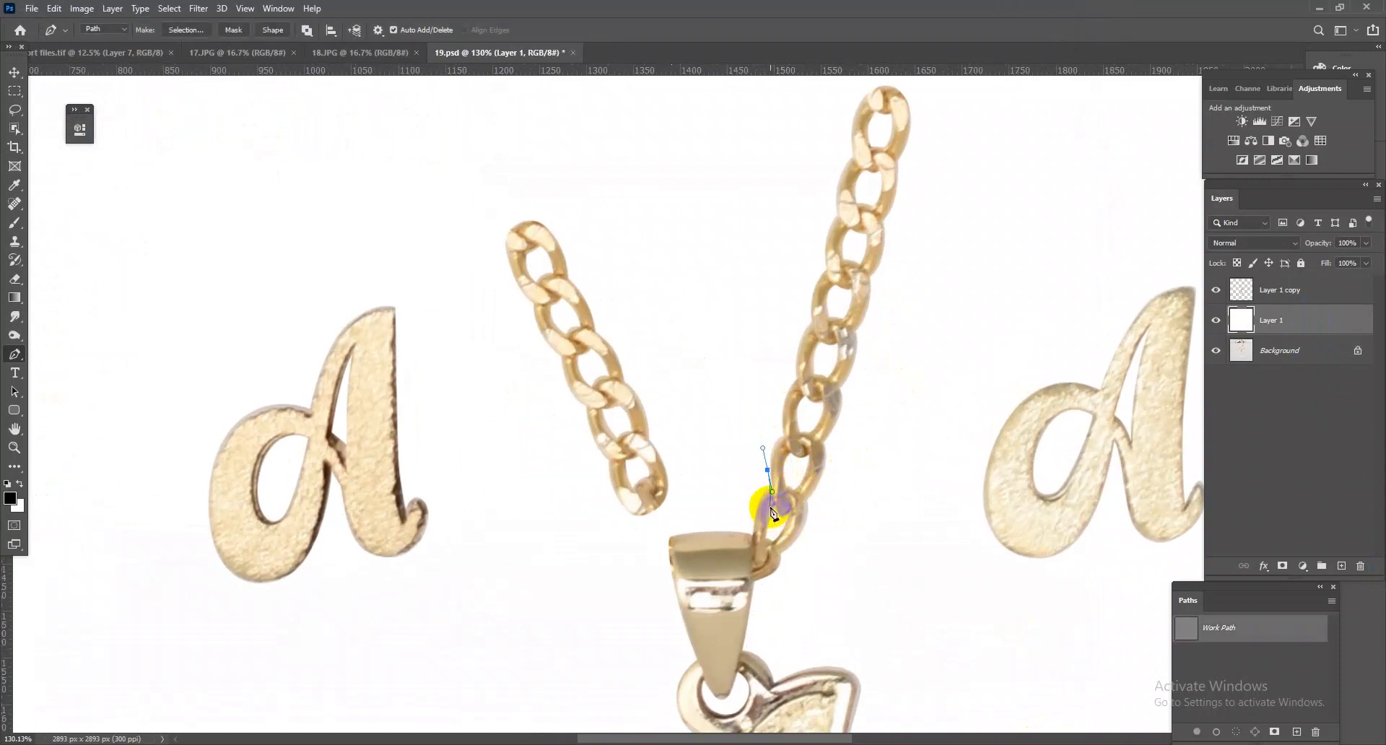
{"action": "left_click_drag", "start_coordinate": [809, 493], "coordinate": [815, 492]}
{"action": "left_click_drag", "start_coordinate": [904, 384], "coordinate": [912, 341]}
{"action": "left_click_drag", "start_coordinate": [949, 153], "coordinate": [956, 123]}
{"action": "left_click_drag", "start_coordinate": [873, 422], "coordinate": [814, 315]}
{"action": "left_click_drag", "start_coordinate": [909, 222], "coordinate": [889, 228]}
{"action": "left_click_drag", "start_coordinate": [835, 272], "coordinate": [832, 306]}
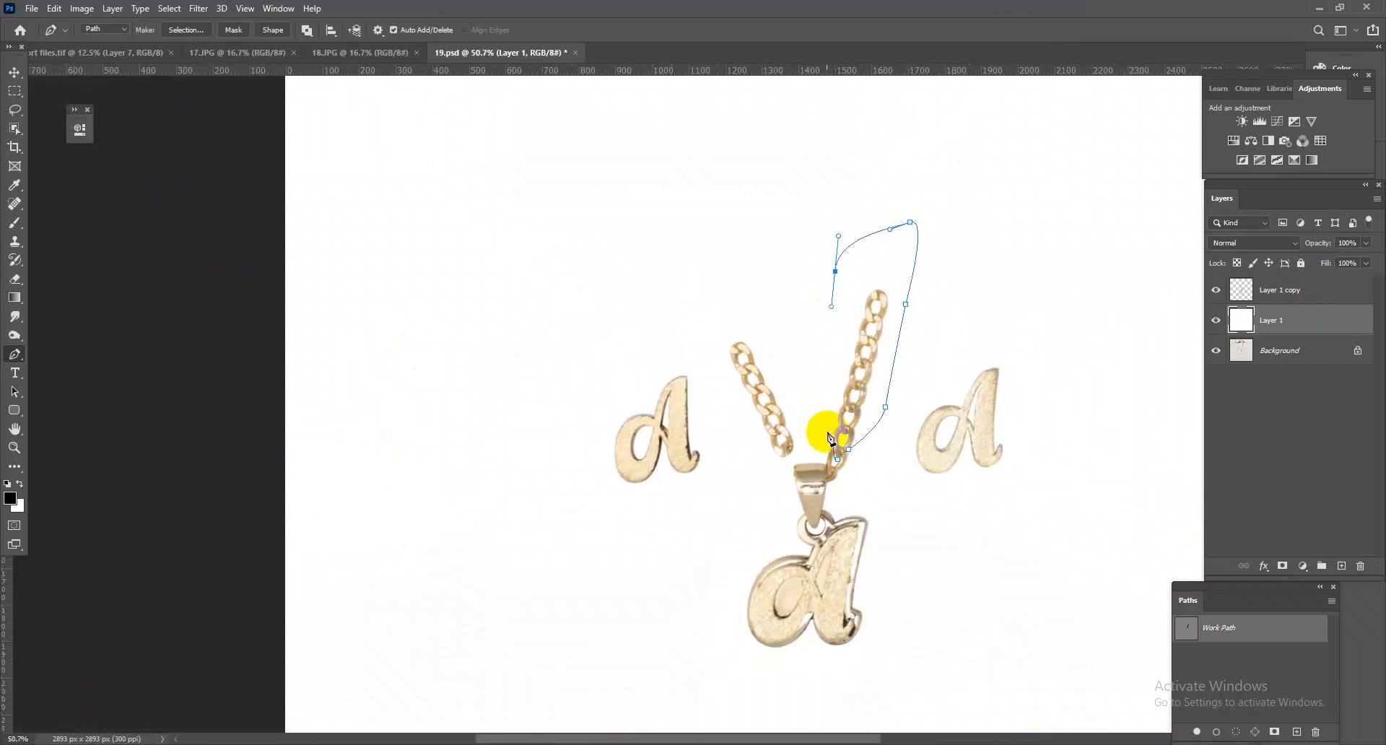
{"action": "left_click", "coordinate": [835, 442]}
{"action": "key", "text": "ctrl+Return"}
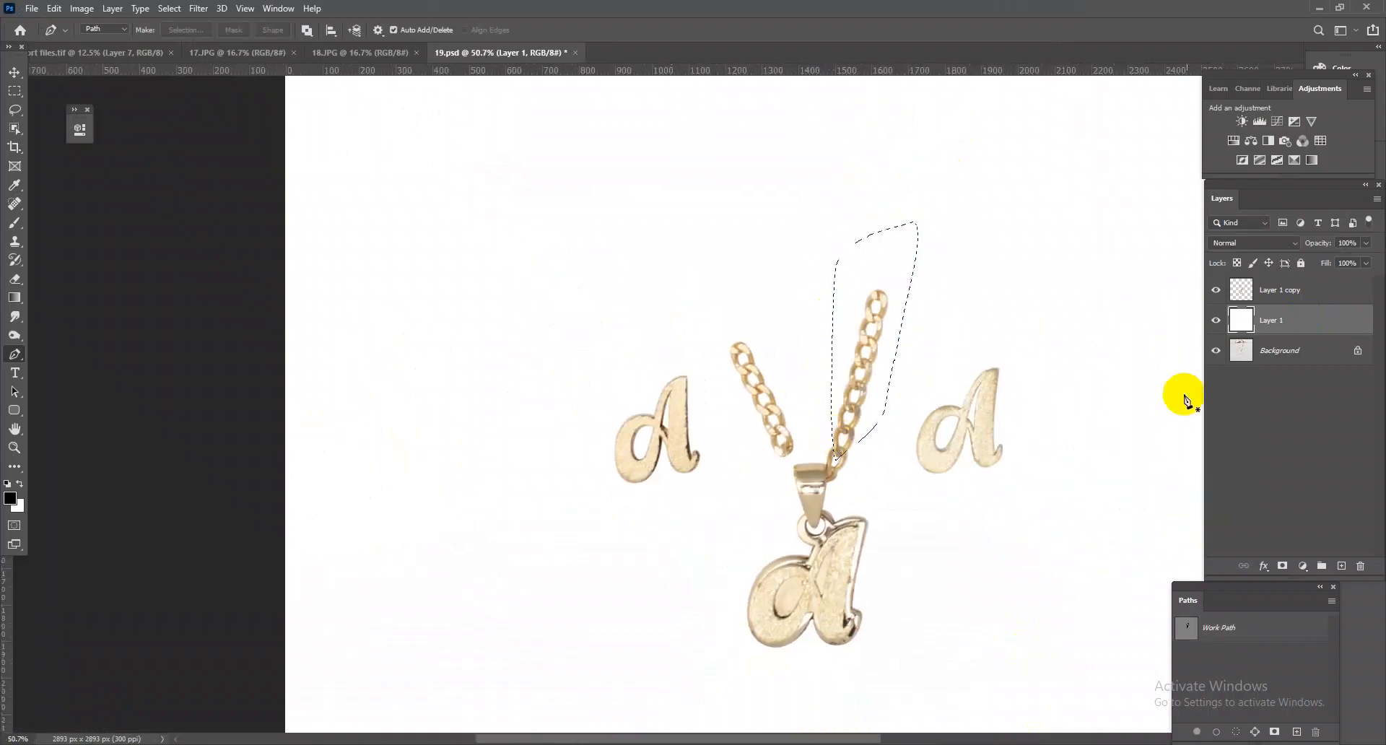
{"action": "left_click", "coordinate": [1291, 301]}
{"action": "key", "text": "Delete"}
{"action": "key", "text": "ctrl+d"}
Step: Outline the left chain section with a closed path and copy it from Layer 1 copy to a new layer
{"action": "left_click_drag", "start_coordinate": [811, 447], "coordinate": [769, 458]}
{"action": "left_click_drag", "start_coordinate": [716, 354], "coordinate": [711, 335]}
{"action": "left_click_drag", "start_coordinate": [729, 309], "coordinate": [771, 336]}
{"action": "left_click", "coordinate": [813, 449]}
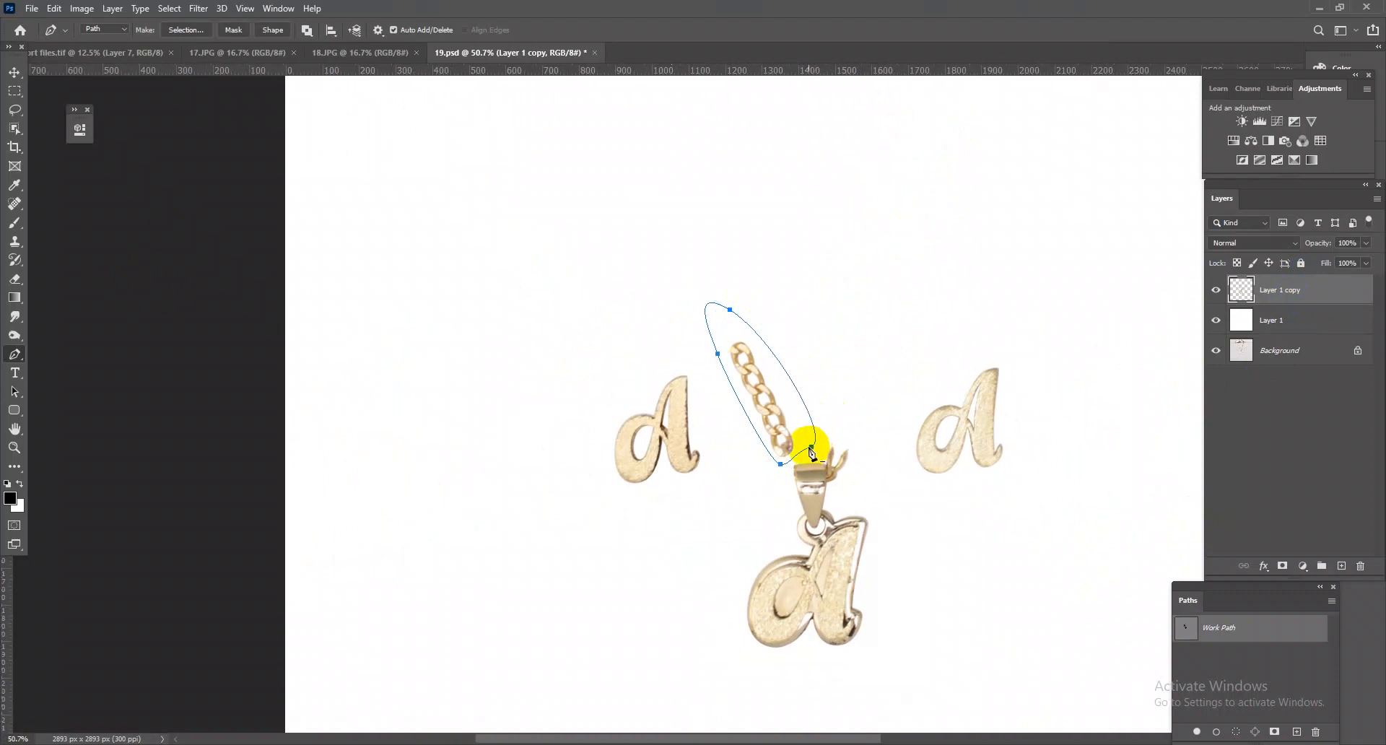
{"action": "key", "text": "ctrl+Return"}
{"action": "key", "text": "ctrl+j"}
Step: Remove the original left chain section from Layer 1 copy using the path selection, and make Layer 2 active
{"action": "left_click", "coordinate": [1185, 628], "text": "ctrl"}
{"action": "left_click", "coordinate": [1274, 328]}
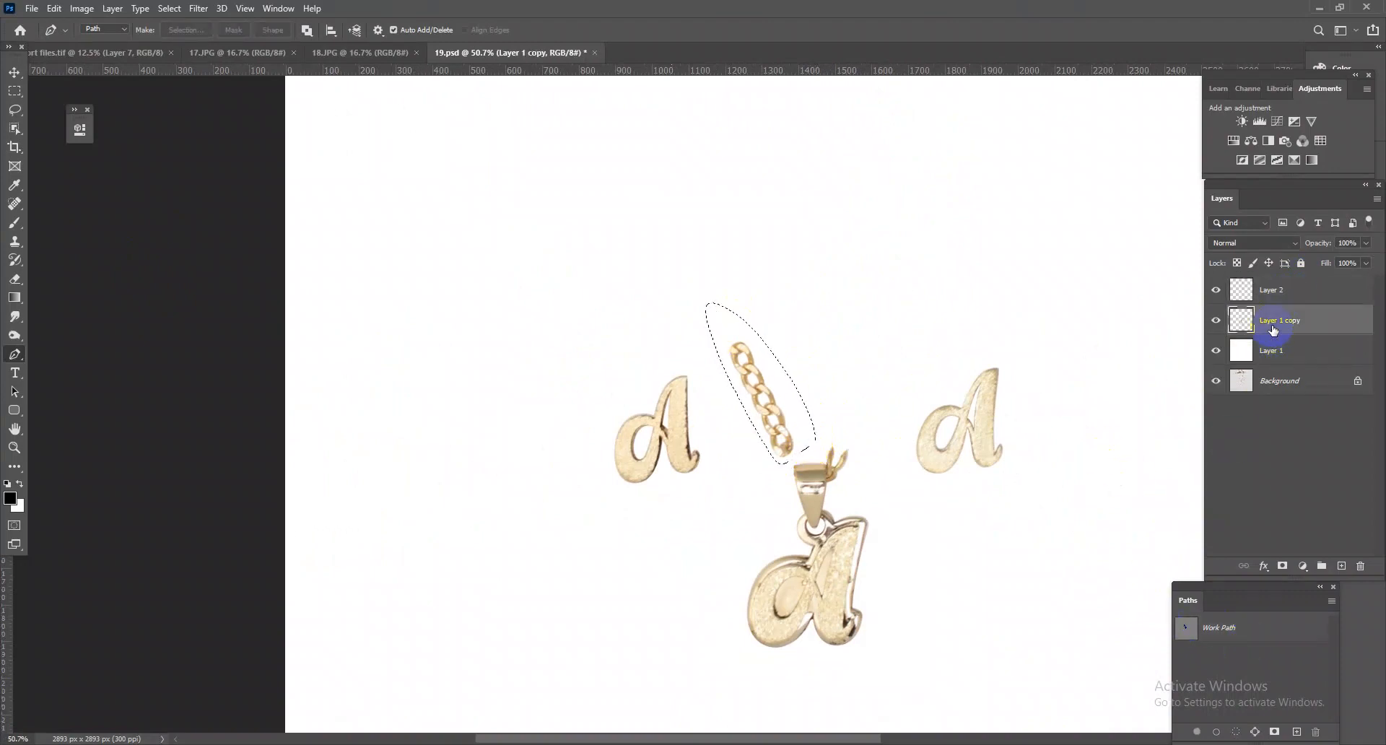
{"action": "left_click", "coordinate": [1286, 294]}
Step: Flip the chain piece on Layer 2 horizontally, attach it to the right side of the pendant bail, and fine-tune its rotation
{"action": "key", "text": "ctrl+t"}
{"action": "left_click_drag", "start_coordinate": [773, 424], "coordinate": [947, 478]}
{"action": "right_click", "coordinate": [891, 427]}
{"action": "left_click", "coordinate": [991, 662]}
{"action": "left_click_drag", "start_coordinate": [873, 448], "coordinate": [811, 495]}
{"action": "left_click_drag", "start_coordinate": [676, 593], "coordinate": [587, 461]}
{"action": "left_click_drag", "start_coordinate": [765, 562], "coordinate": [796, 576]}
{"action": "left_click_drag", "start_coordinate": [844, 607], "coordinate": [845, 604]}
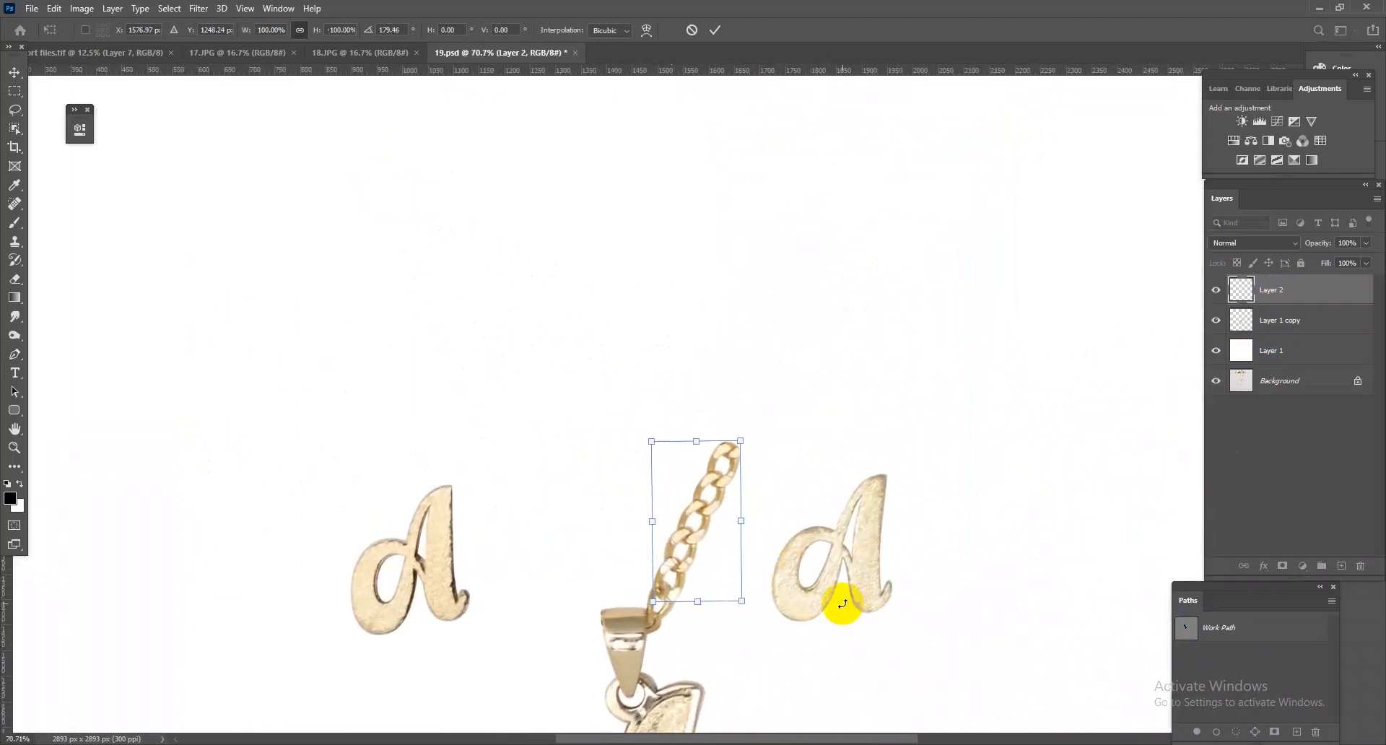
{"action": "key", "text": "Return"}
{"action": "key", "text": "p"}
Step: Duplicate Layer 2 and place the copy at the upper end of the chain piece to lengthen the right chain
{"action": "key", "text": "ctrl+j"}
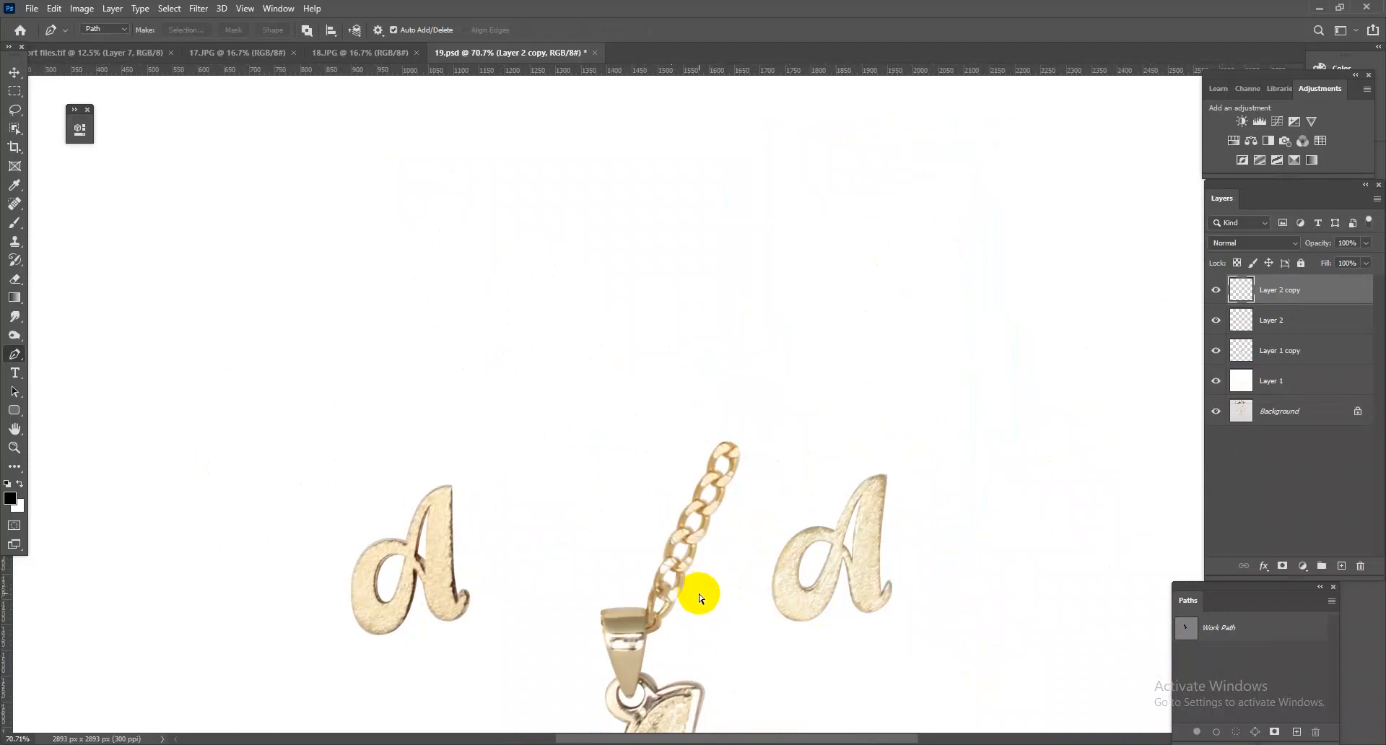
{"action": "key", "text": "ctrl+t"}
{"action": "left_click_drag", "start_coordinate": [697, 589], "coordinate": [849, 439]}
{"action": "left_click_drag", "start_coordinate": [747, 496], "coordinate": [635, 383]}
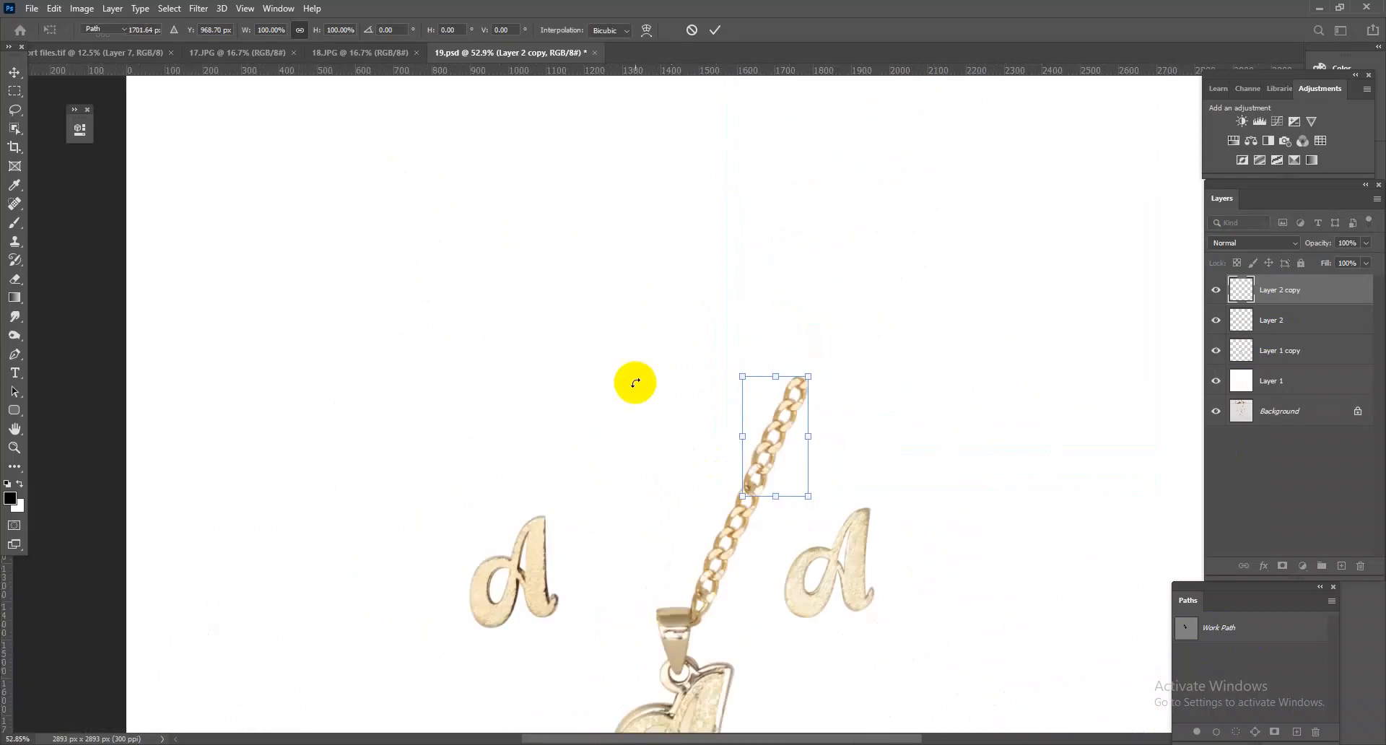
{"action": "key", "text": "Return"}
Step: Duplicate Layer 2 and Layer 2 copy together and place the copies at the chain's upper end to extend it further
{"action": "left_click", "coordinate": [1269, 322], "text": "ctrl"}
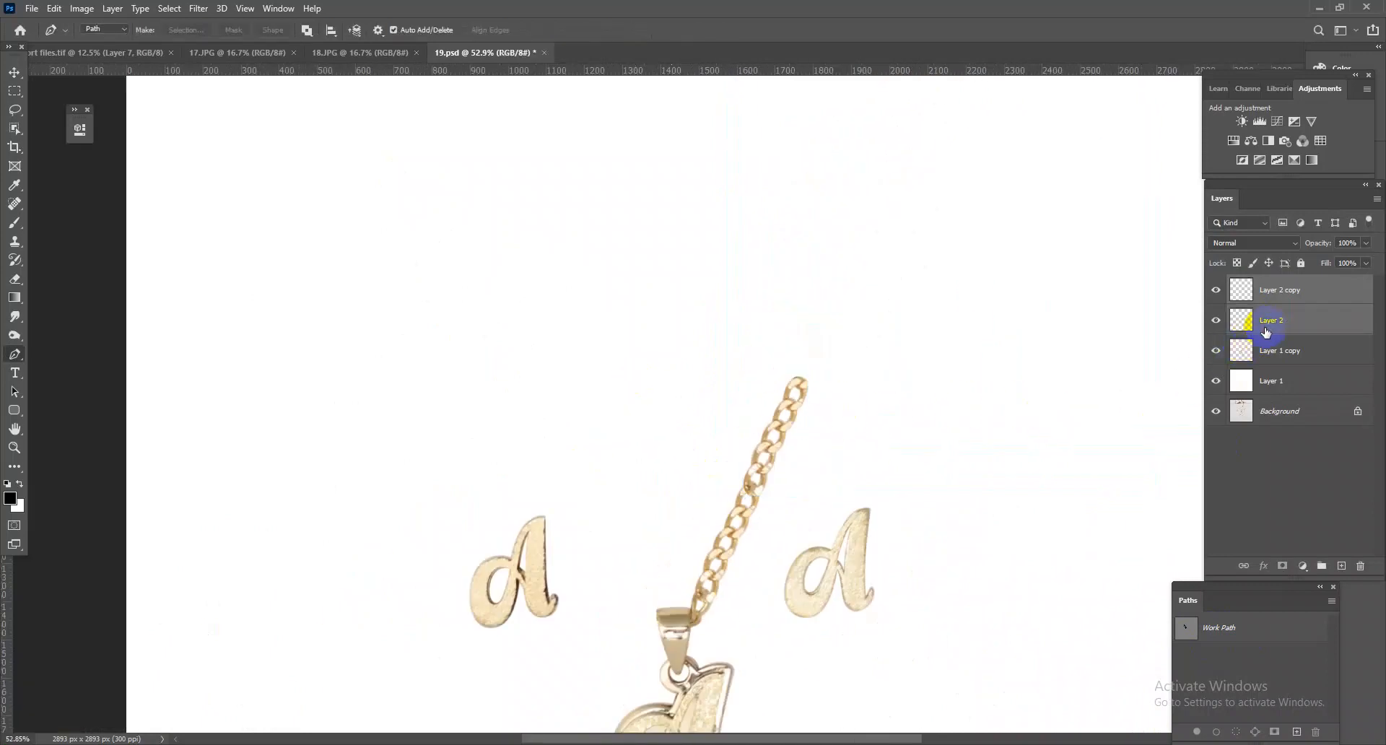
{"action": "key", "text": "ctrl+j"}
{"action": "key", "text": "ctrl+t"}
{"action": "left_click_drag", "start_coordinate": [751, 474], "coordinate": [863, 280]}
{"action": "left_click_drag", "start_coordinate": [801, 349], "coordinate": [885, 361]}
{"action": "left_click_drag", "start_coordinate": [897, 450], "coordinate": [689, 363]}
{"action": "key", "text": "Return"}
{"action": "key", "text": "p"}
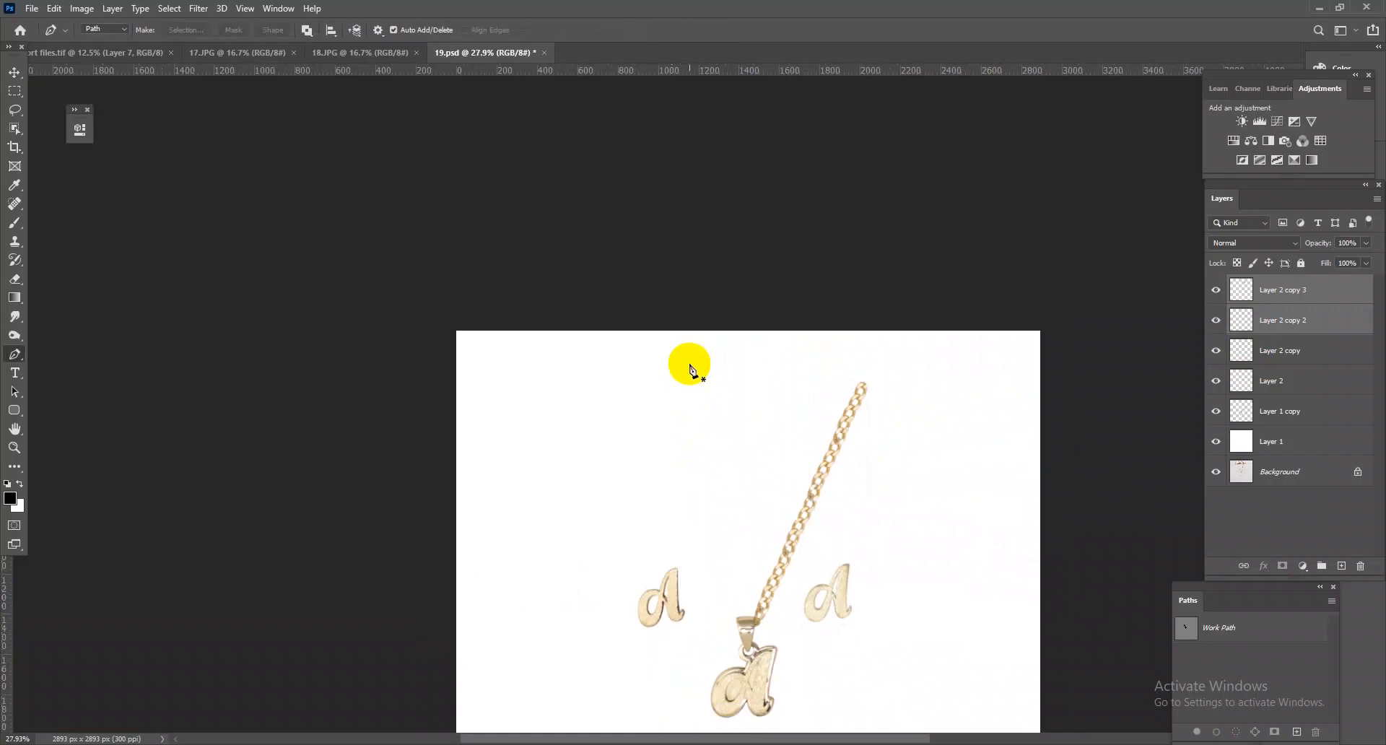
Step: Move Layer 2 copy 3 and Layer 2 copy 2 together below Layer 2 in the layer stack
{"action": "left_click_drag", "start_coordinate": [801, 505], "coordinate": [871, 518]}
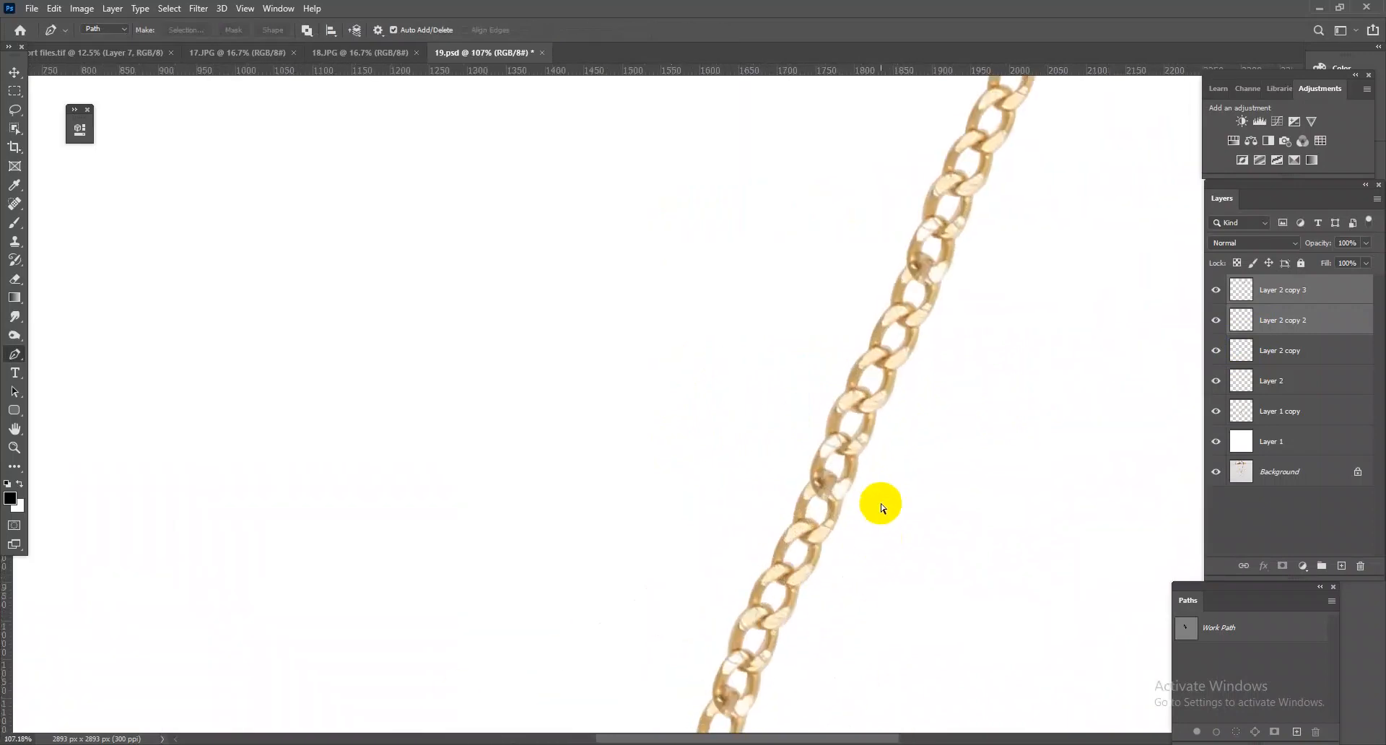
{"action": "left_click_drag", "start_coordinate": [1288, 323], "coordinate": [1291, 385]}
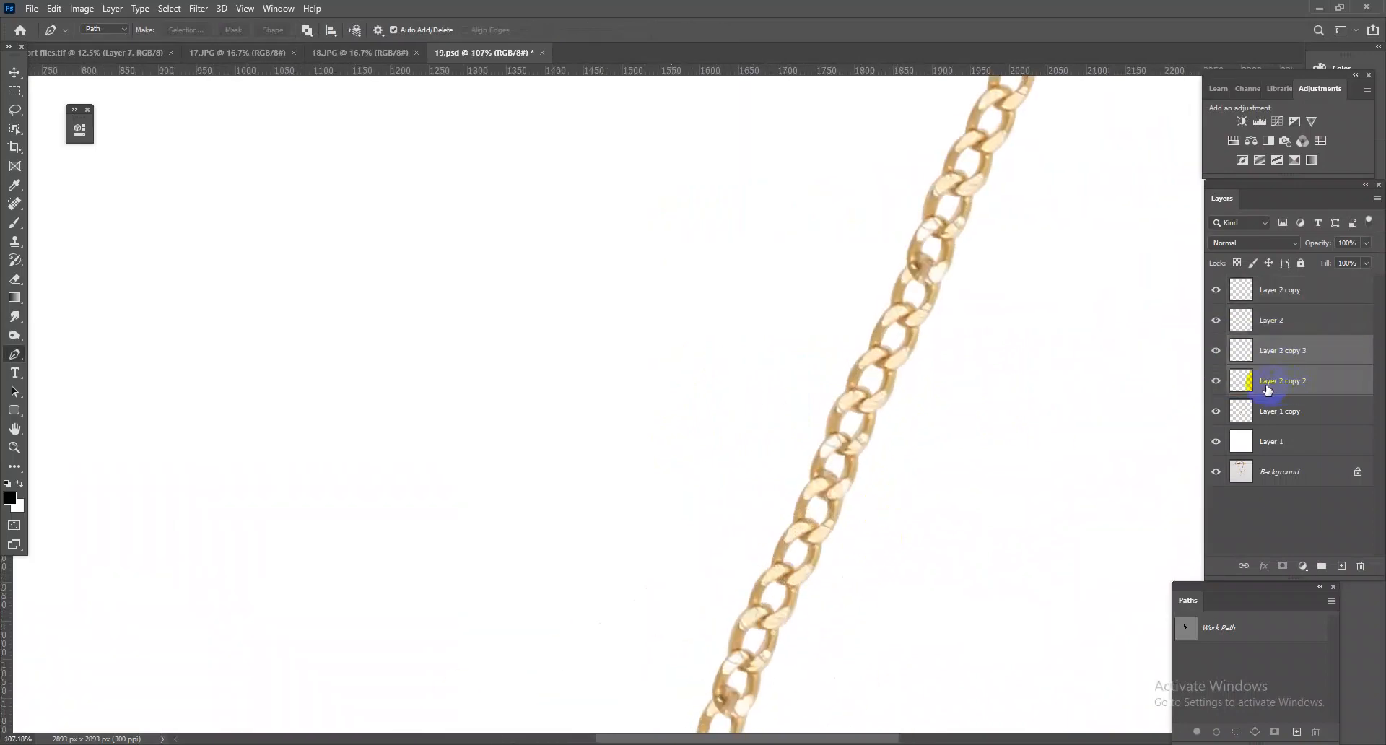
{"action": "left_click_drag", "start_coordinate": [978, 446], "coordinate": [999, 387]}
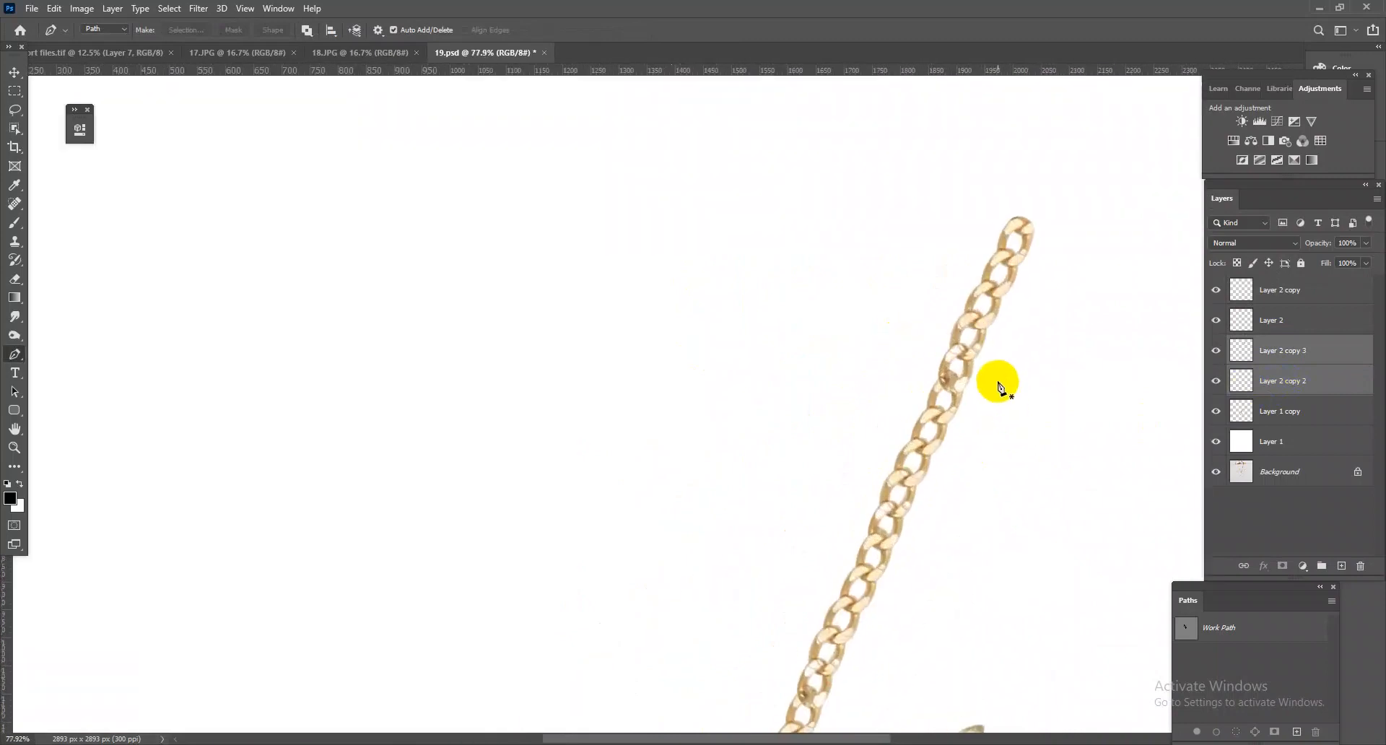
Step: Move Layer 2 copy 3 below Layer 2 copy 2, and place a duplicate below it to extend the chain past the canvas's upper edge
{"action": "left_click", "coordinate": [15, 73]}
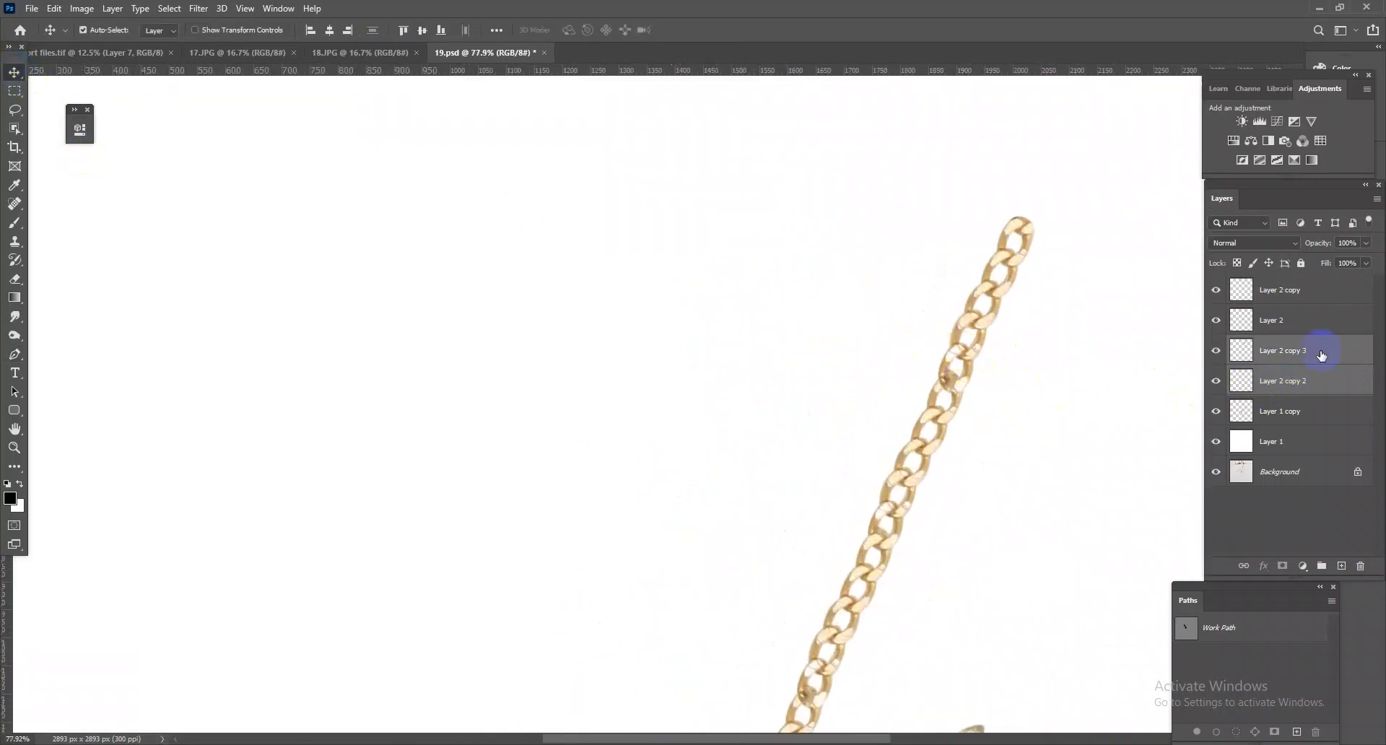
{"action": "left_click", "coordinate": [1242, 351]}
{"action": "left_click_drag", "start_coordinate": [1220, 352], "coordinate": [1284, 397]}
{"action": "left_click_drag", "start_coordinate": [971, 285], "coordinate": [907, 340]}
{"action": "left_click_drag", "start_coordinate": [1282, 399], "coordinate": [1271, 422]}
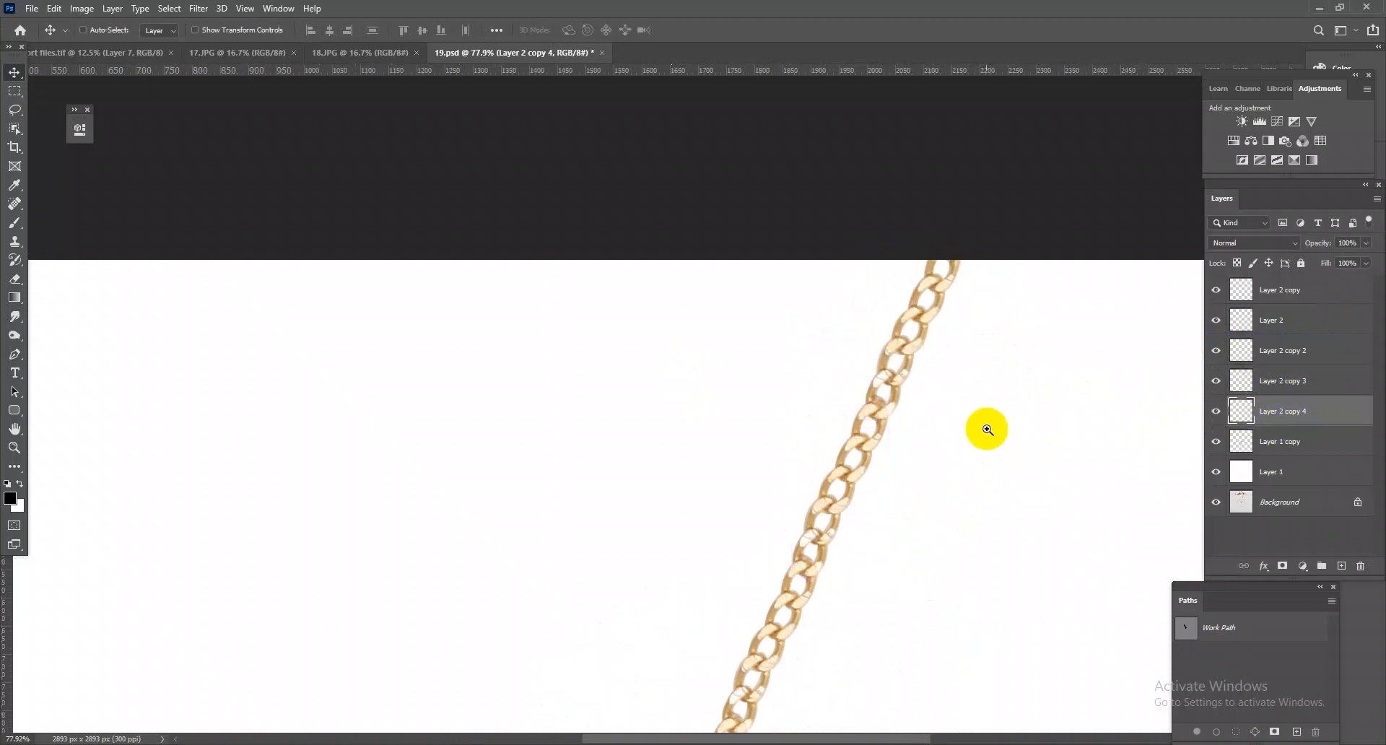
Step: Move Layer 2 copy and Layer 2 copy 2 below Layer 2 copy 4 so the chain links overlap cleanly at the joints
{"action": "left_click_drag", "start_coordinate": [863, 343], "coordinate": [744, 229]}
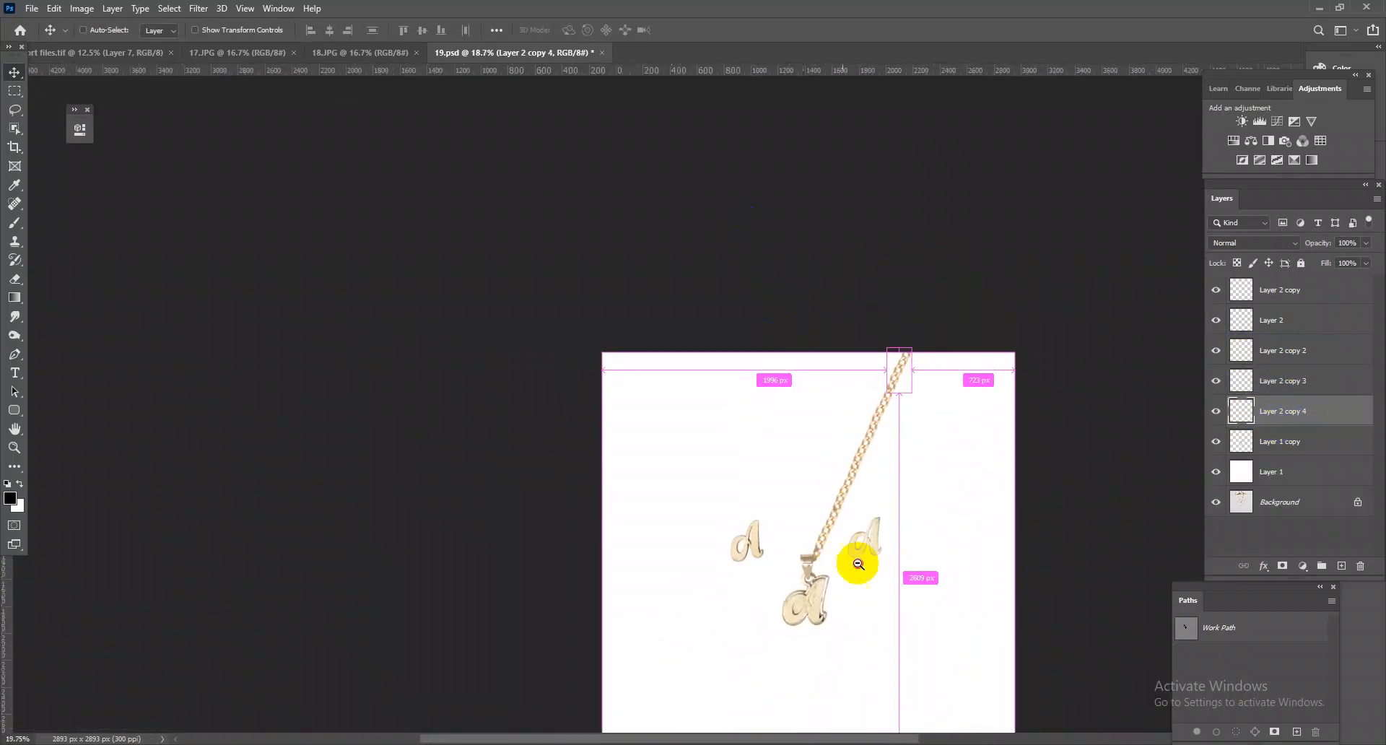
{"action": "left_click_drag", "start_coordinate": [840, 548], "coordinate": [877, 539]}
{"action": "left_click_drag", "start_coordinate": [809, 437], "coordinate": [844, 375]}
{"action": "left_click", "coordinate": [844, 375], "text": "ctrl"}
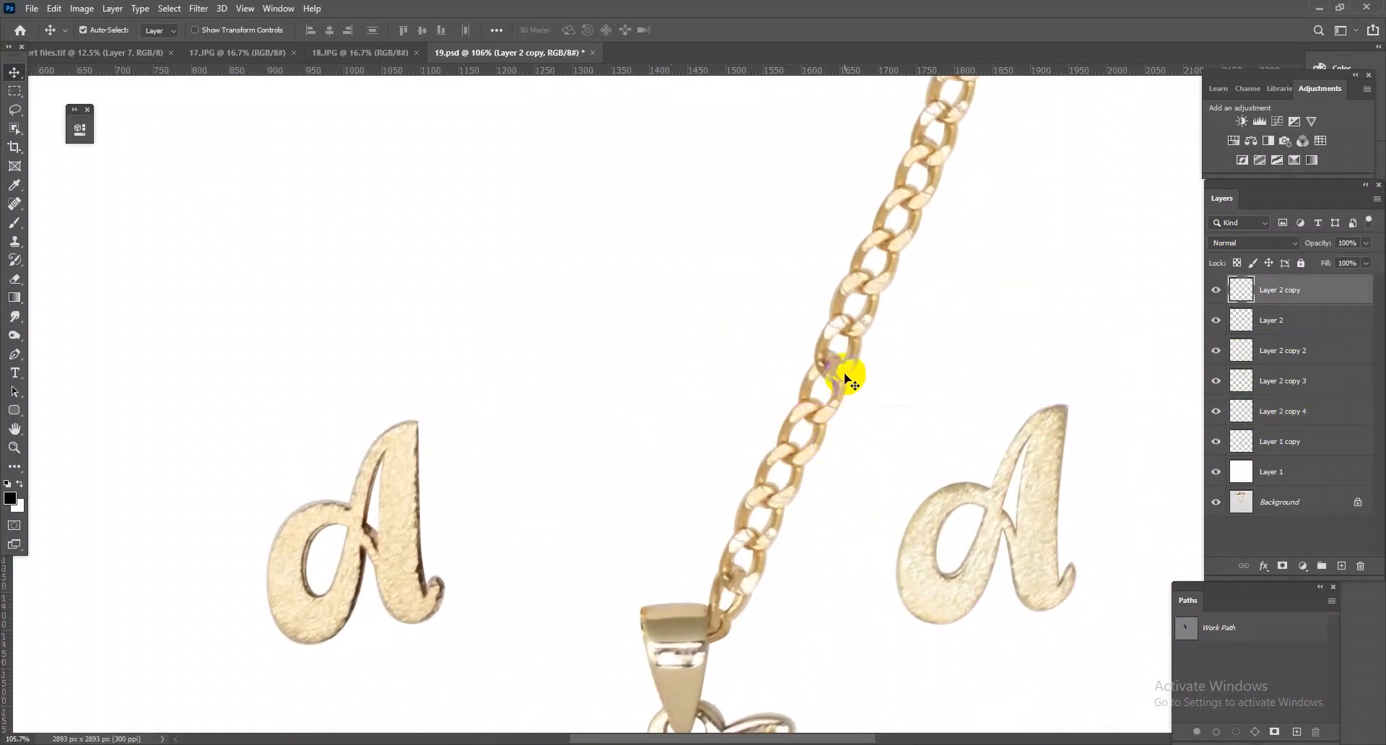
{"action": "left_click_drag", "start_coordinate": [1294, 289], "coordinate": [1315, 413]}
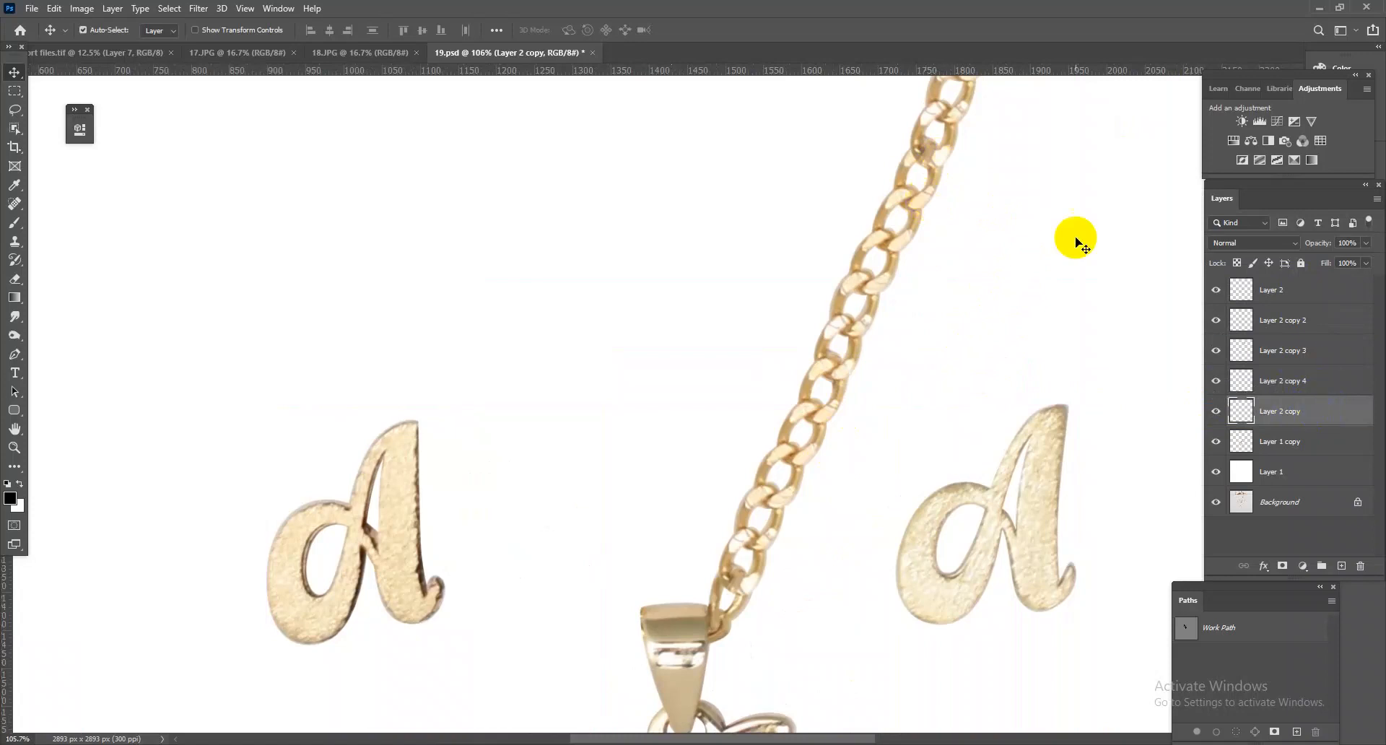
{"action": "left_click", "coordinate": [949, 156]}
{"action": "left_click_drag", "start_coordinate": [1320, 331], "coordinate": [1293, 429]}
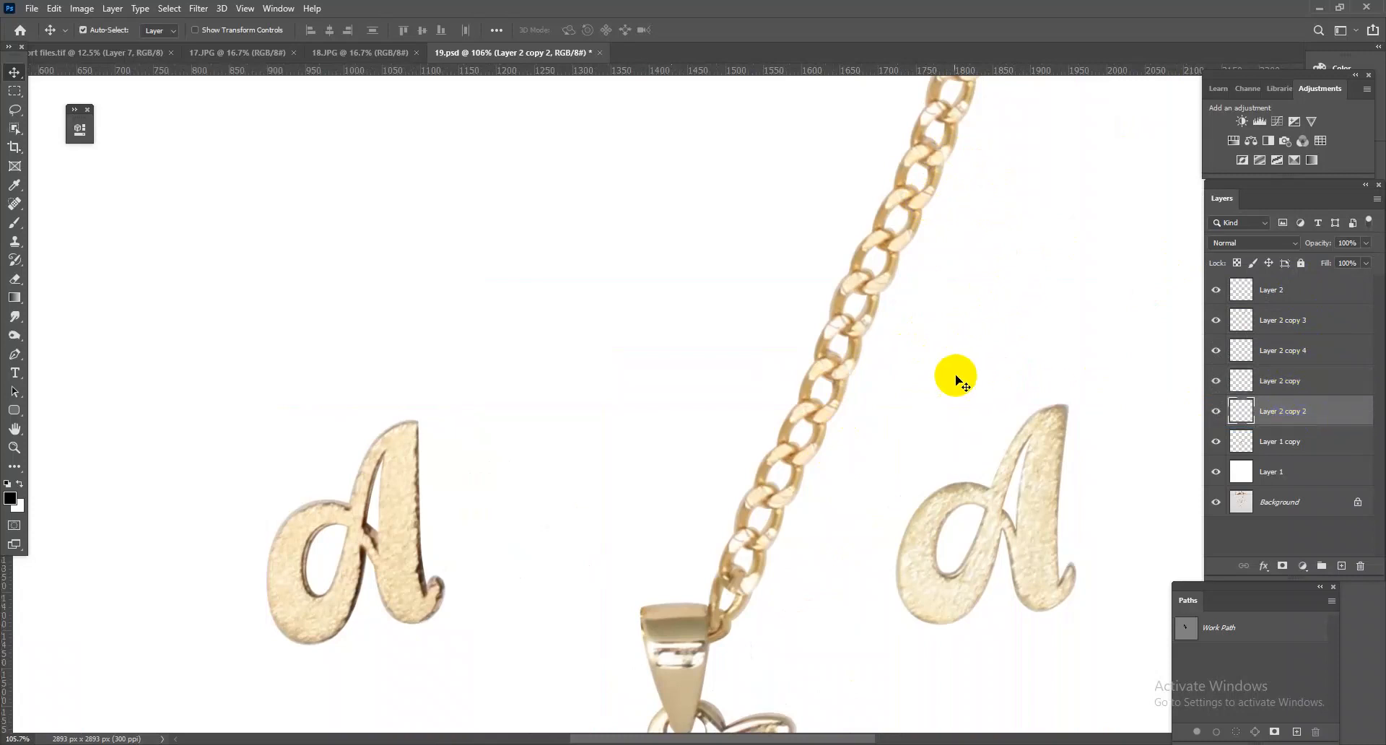
Step: Merge Layer 2 and all of its chain copies into a single layer
{"action": "left_click_drag", "start_coordinate": [898, 329], "coordinate": [790, 165]}
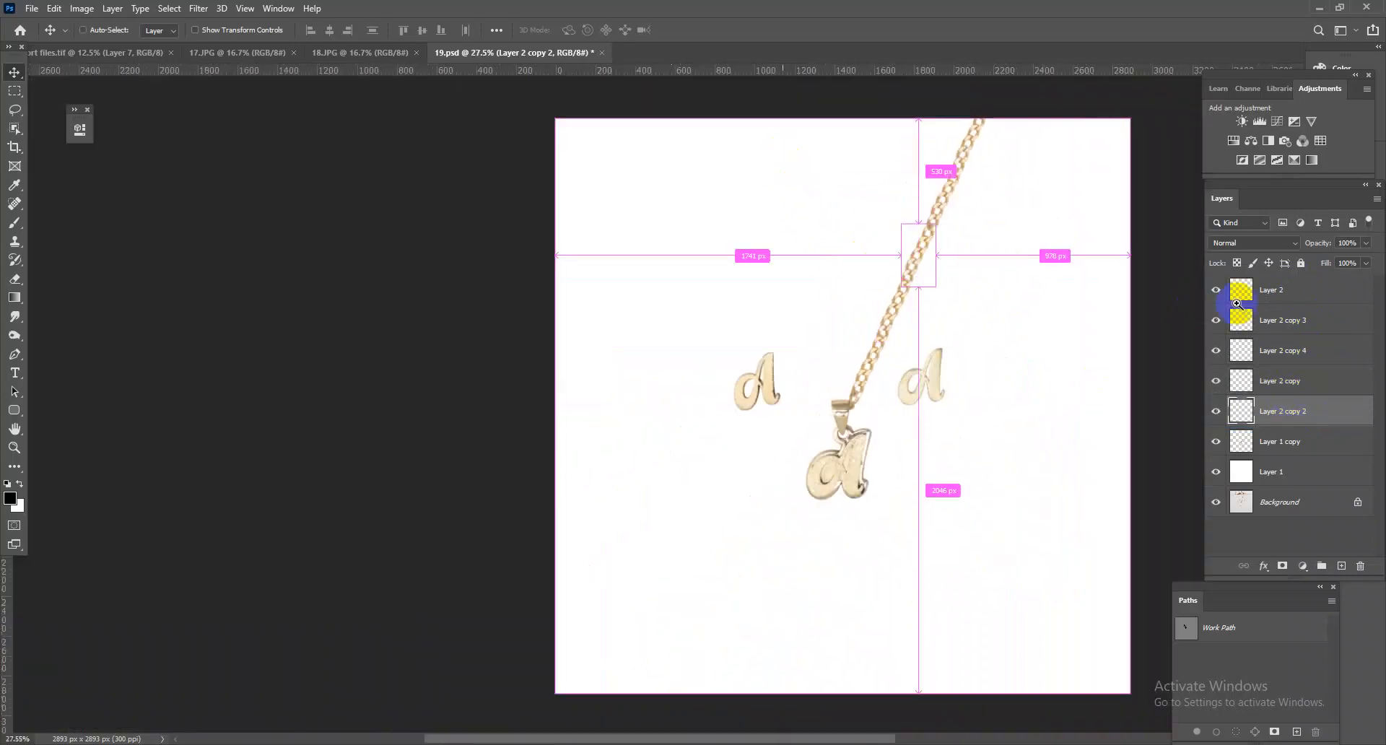
{"action": "left_click", "coordinate": [1274, 302]}
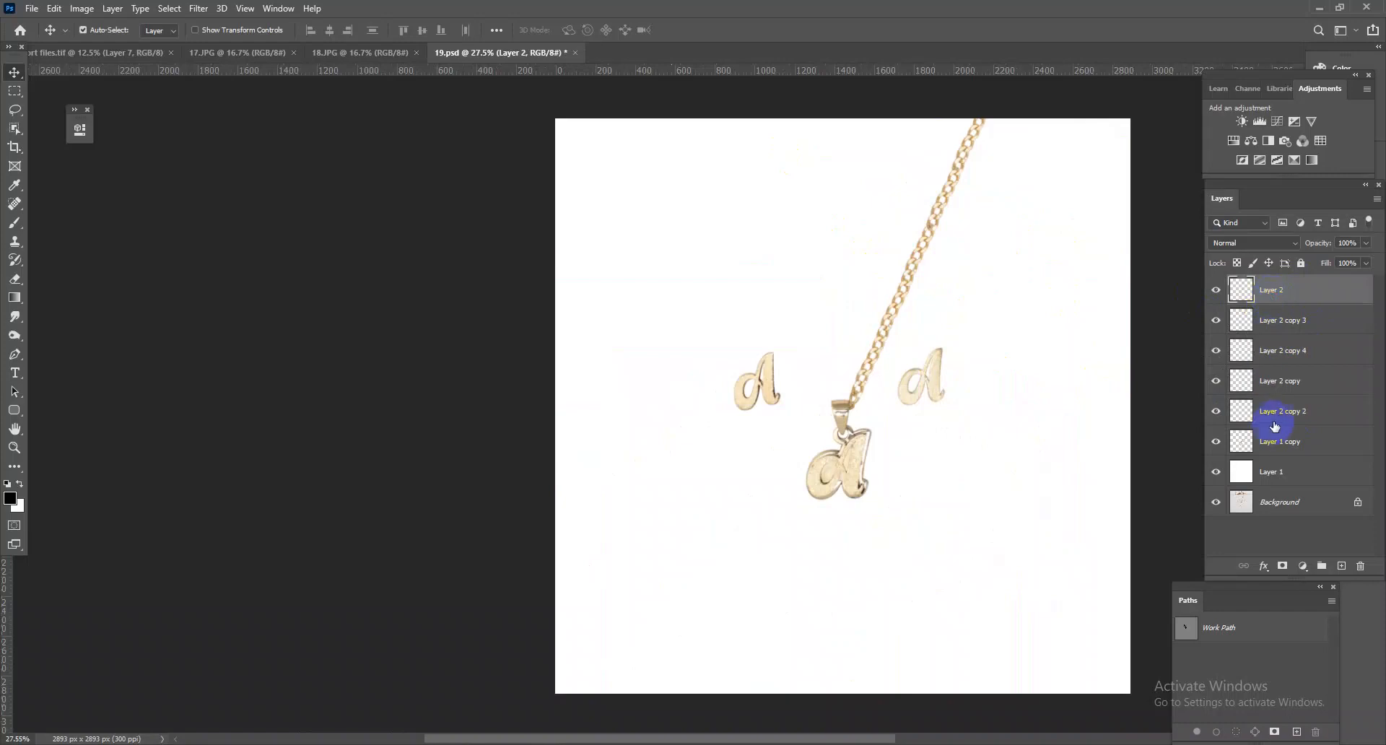
{"action": "left_click", "coordinate": [1280, 421], "text": "shift"}
{"action": "key", "text": "ctrl+e"}
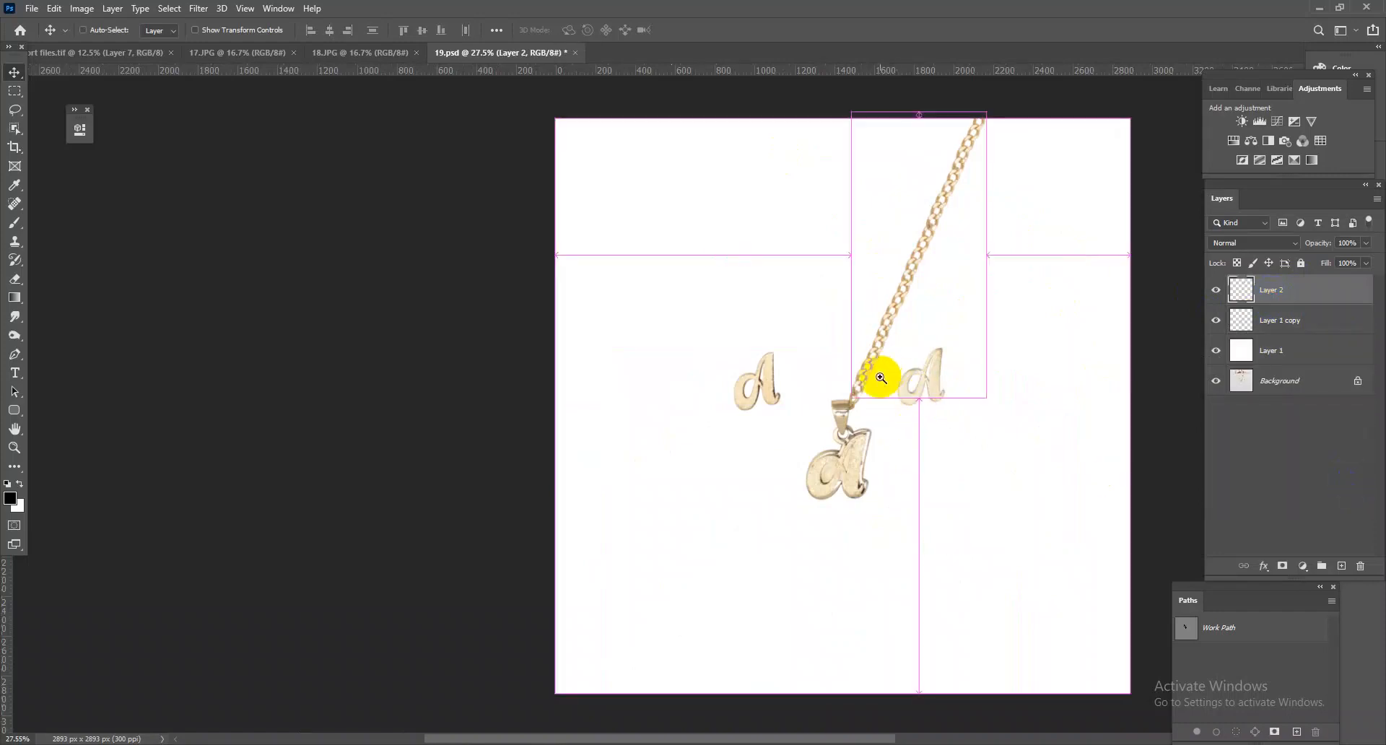
Step: Draw a closed Pen path around the right chain, following the bail's right edge, and convert it to a selection
{"action": "scroll", "coordinate": [742, 412], "scroll_direction": "up", "scroll_amount": 8}
{"action": "left_click", "coordinate": [16, 355]}
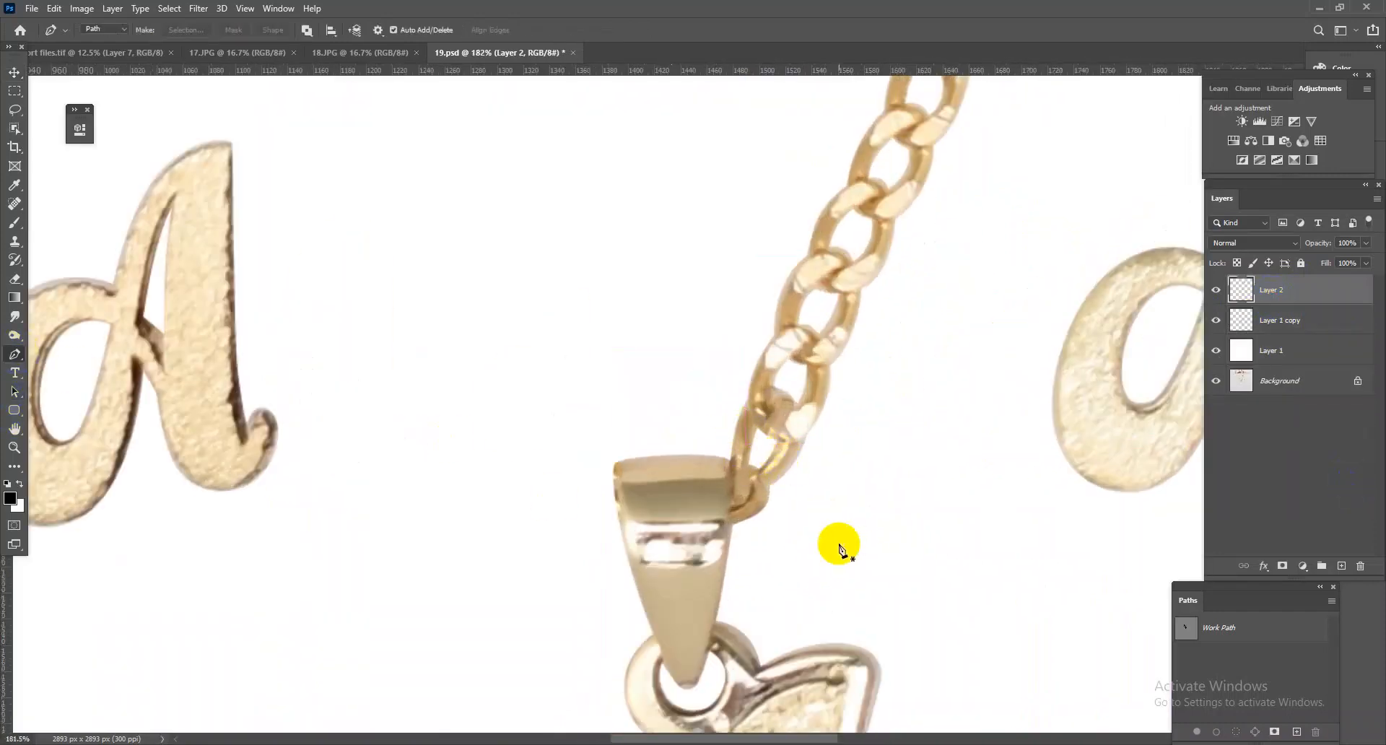
{"action": "left_click", "coordinate": [730, 455]}
{"action": "left_click_drag", "start_coordinate": [733, 484], "coordinate": [735, 531]}
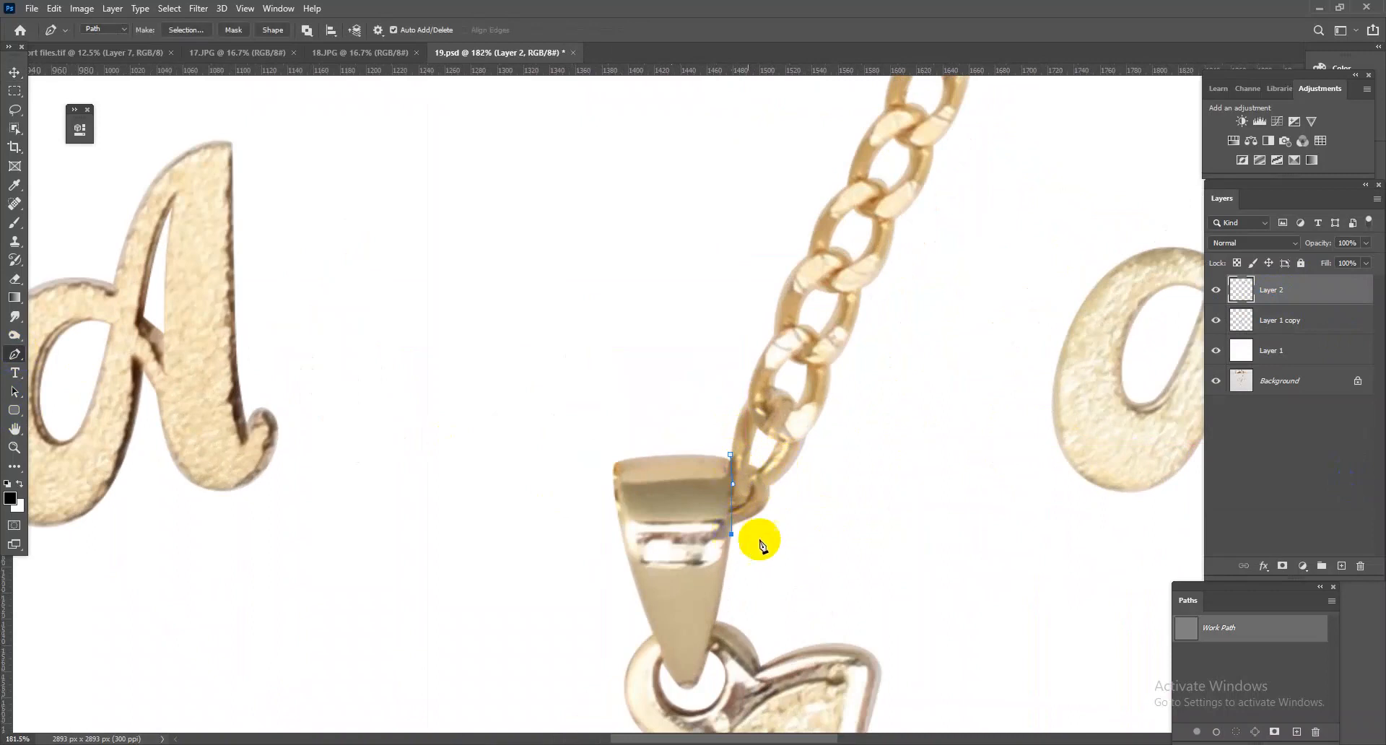
{"action": "scroll", "coordinate": [897, 560], "scroll_direction": "down", "scroll_amount": 5}
{"action": "left_click", "coordinate": [987, 300]}
{"action": "left_click_drag", "start_coordinate": [1073, 202], "coordinate": [990, 443]}
{"action": "left_click", "coordinate": [1104, 158]}
{"action": "left_click", "coordinate": [875, 214]}
{"action": "left_click_drag", "start_coordinate": [828, 435], "coordinate": [825, 447]}
{"action": "left_click", "coordinate": [767, 667]}
{"action": "key", "text": "ctrl+z"}
{"action": "left_click_drag", "start_coordinate": [774, 604], "coordinate": [880, 340]}
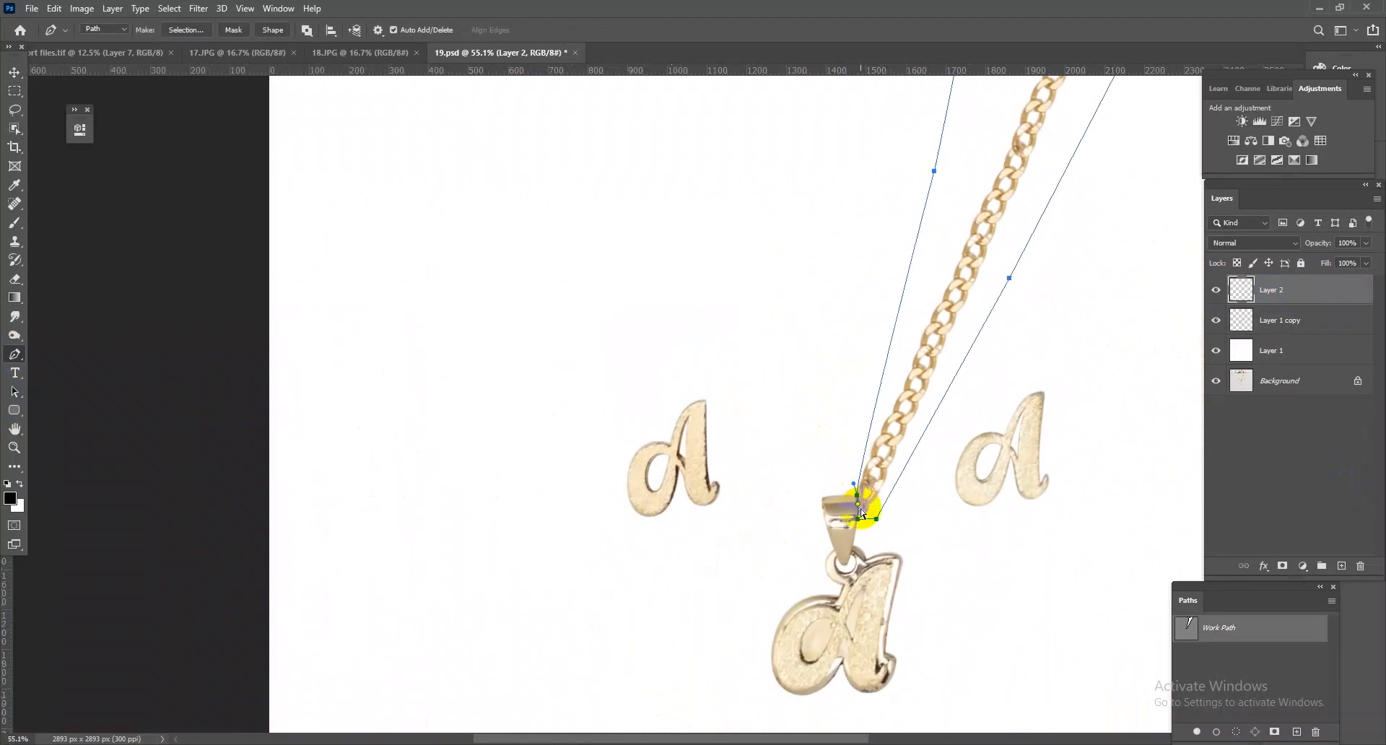
{"action": "key", "text": "ctrl+Return"}
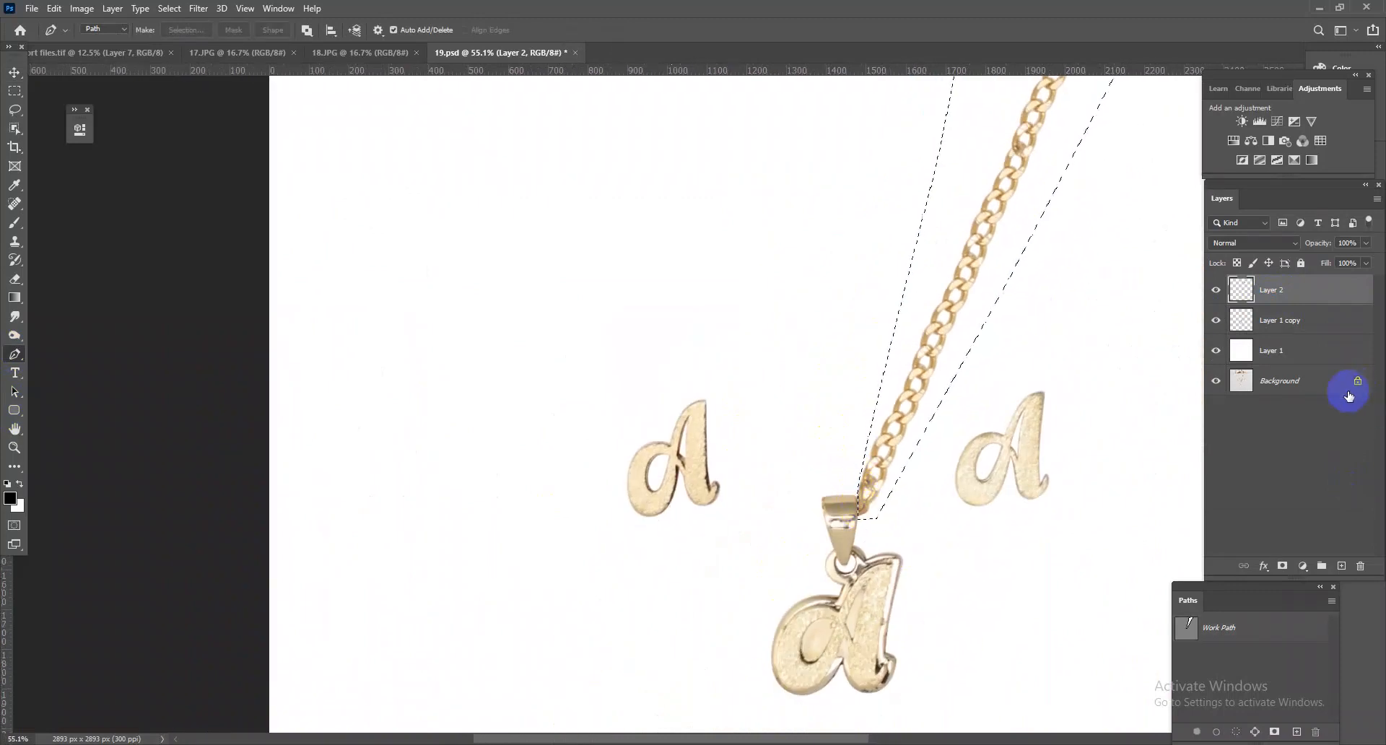
Step: Flip a copy of the right chain horizontally and place it on the left side of the pendant bail
{"action": "key", "text": "ctrl+d"}
{"action": "key", "text": "ctrl+t"}
{"action": "left_click_drag", "start_coordinate": [993, 361], "coordinate": [834, 349]}
{"action": "right_click", "coordinate": [835, 348]}
{"action": "left_click", "coordinate": [919, 599]}
{"action": "left_click_drag", "start_coordinate": [909, 449], "coordinate": [753, 470]}
{"action": "scroll", "coordinate": [868, 458], "scroll_direction": "down", "scroll_amount": 5}
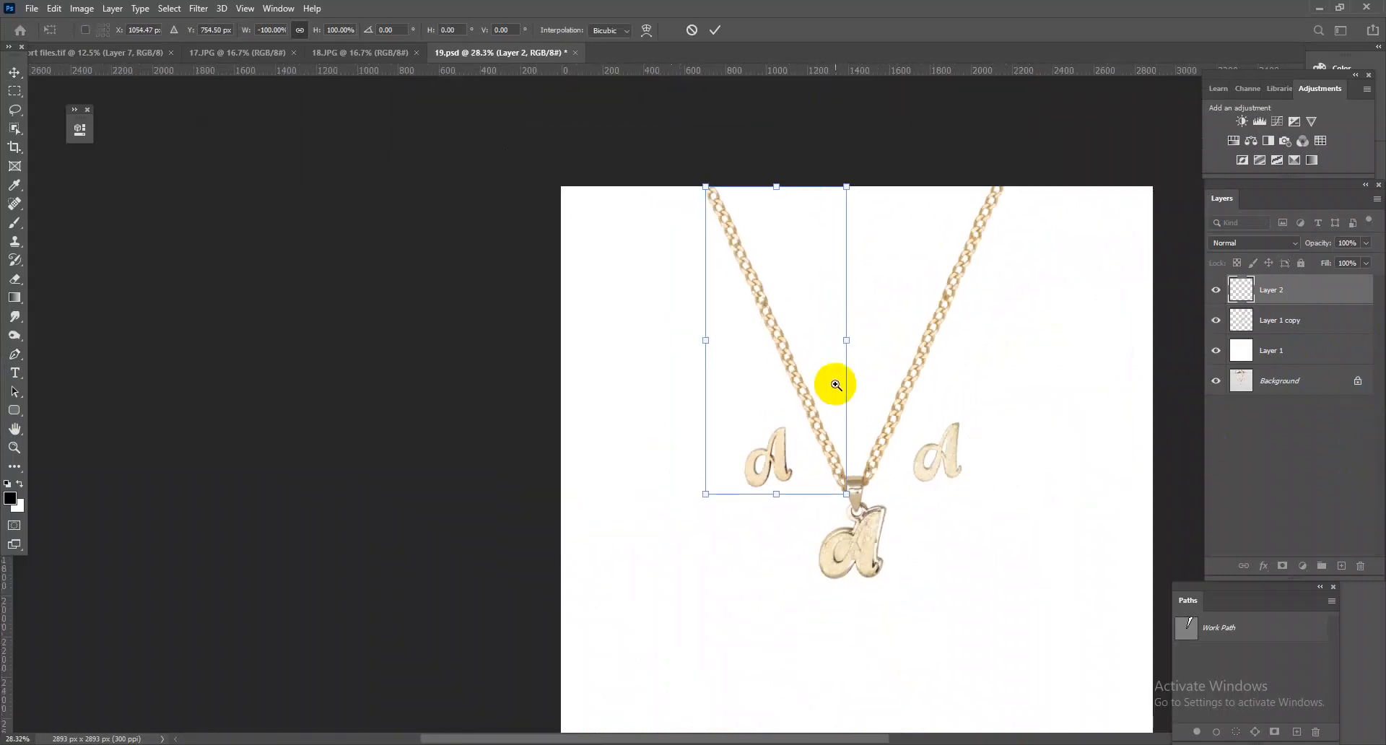
{"action": "key", "text": "Return"}
Step: Fine-tune the left chain's position so its last link meets the bail's left edge at the same height as the right chain
{"action": "scroll", "coordinate": [843, 395], "scroll_direction": "up", "scroll_amount": 15}
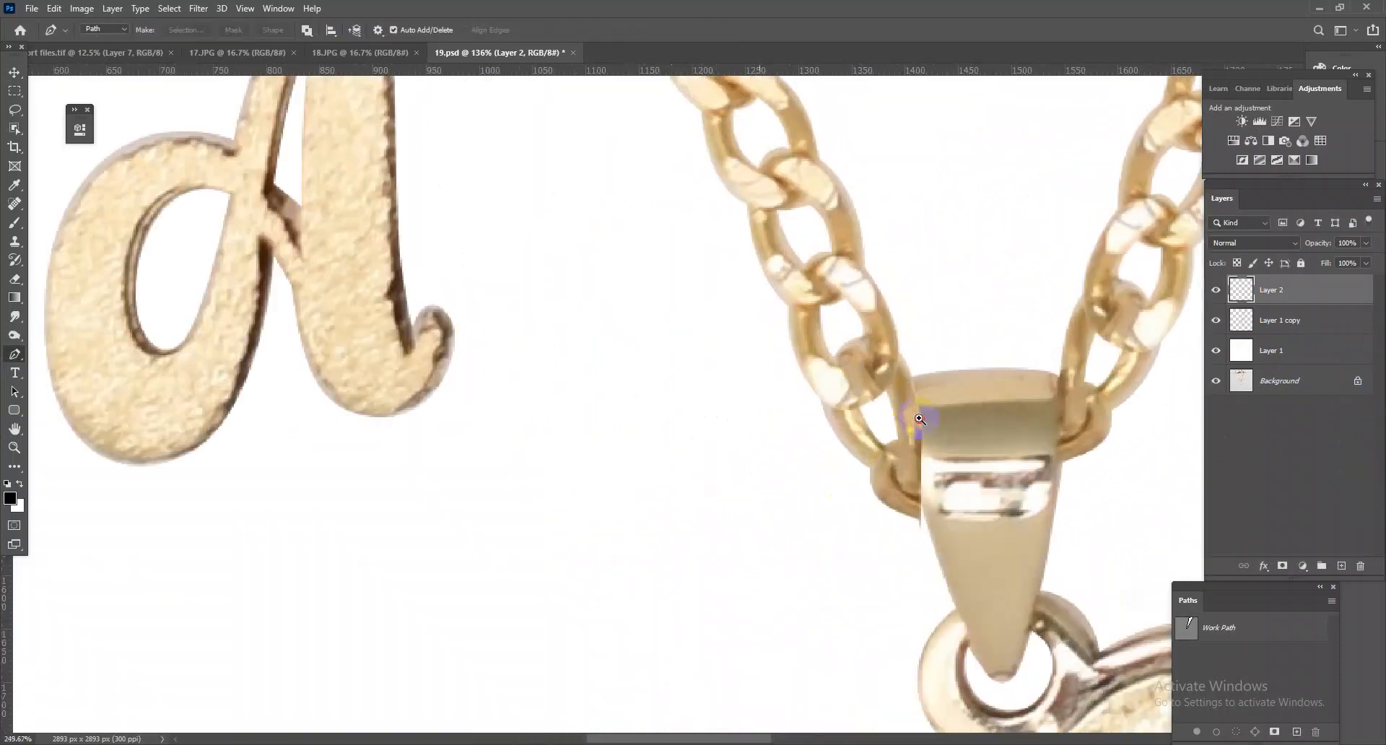
{"action": "key", "text": "ctrl+t"}
{"action": "left_click_drag", "start_coordinate": [908, 427], "coordinate": [890, 352]}
{"action": "scroll", "coordinate": [832, 352], "scroll_direction": "down", "scroll_amount": 4}
{"action": "scroll", "coordinate": [832, 352], "scroll_direction": "down", "scroll_amount": 3}
{"action": "scroll", "coordinate": [895, 404], "scroll_direction": "up", "scroll_amount": 4}
{"action": "left_click_drag", "start_coordinate": [895, 404], "coordinate": [896, 409]}
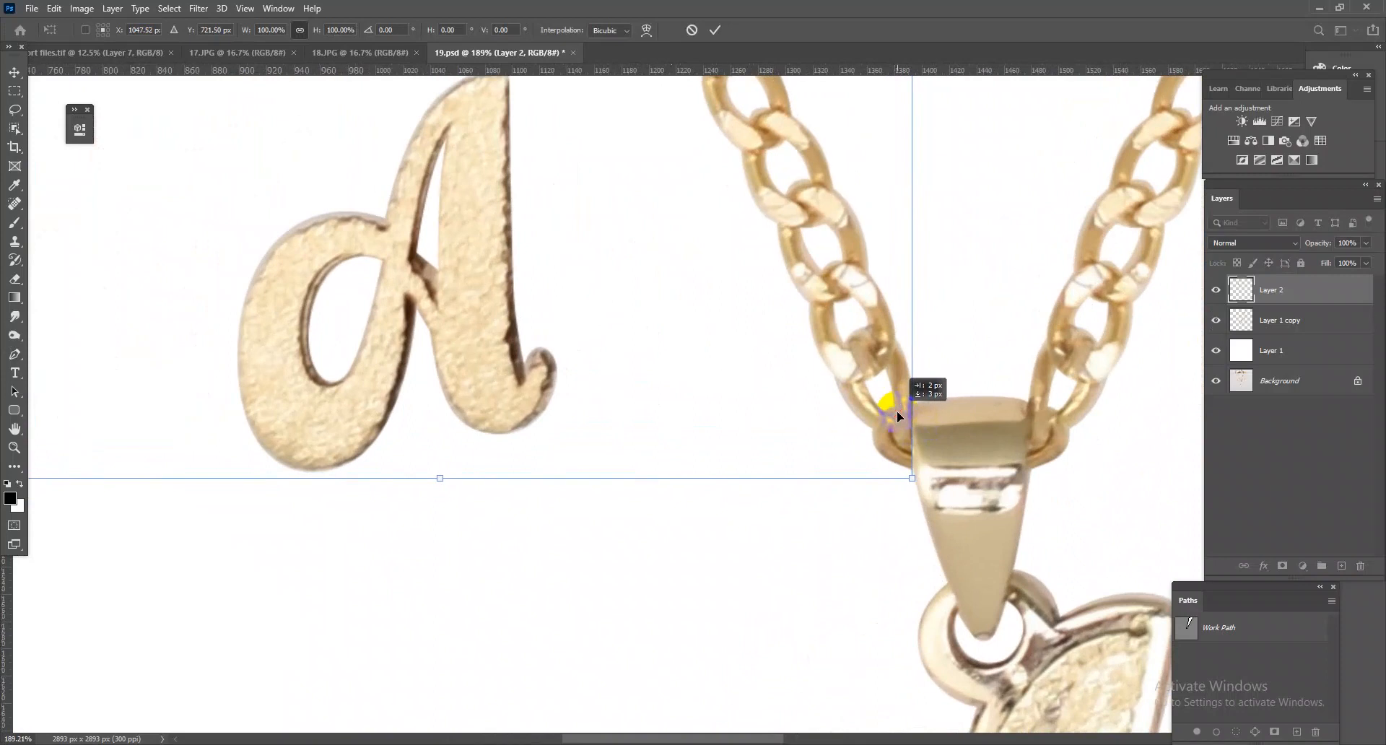
{"action": "scroll", "coordinate": [792, 334], "scroll_direction": "down", "scroll_amount": 3}
{"action": "key", "text": "Return"}
Step: Check the complete necklace and merge Layer 2 down into Layer 1 copy
{"action": "scroll", "coordinate": [838, 346], "scroll_direction": "down", "scroll_amount": 5}
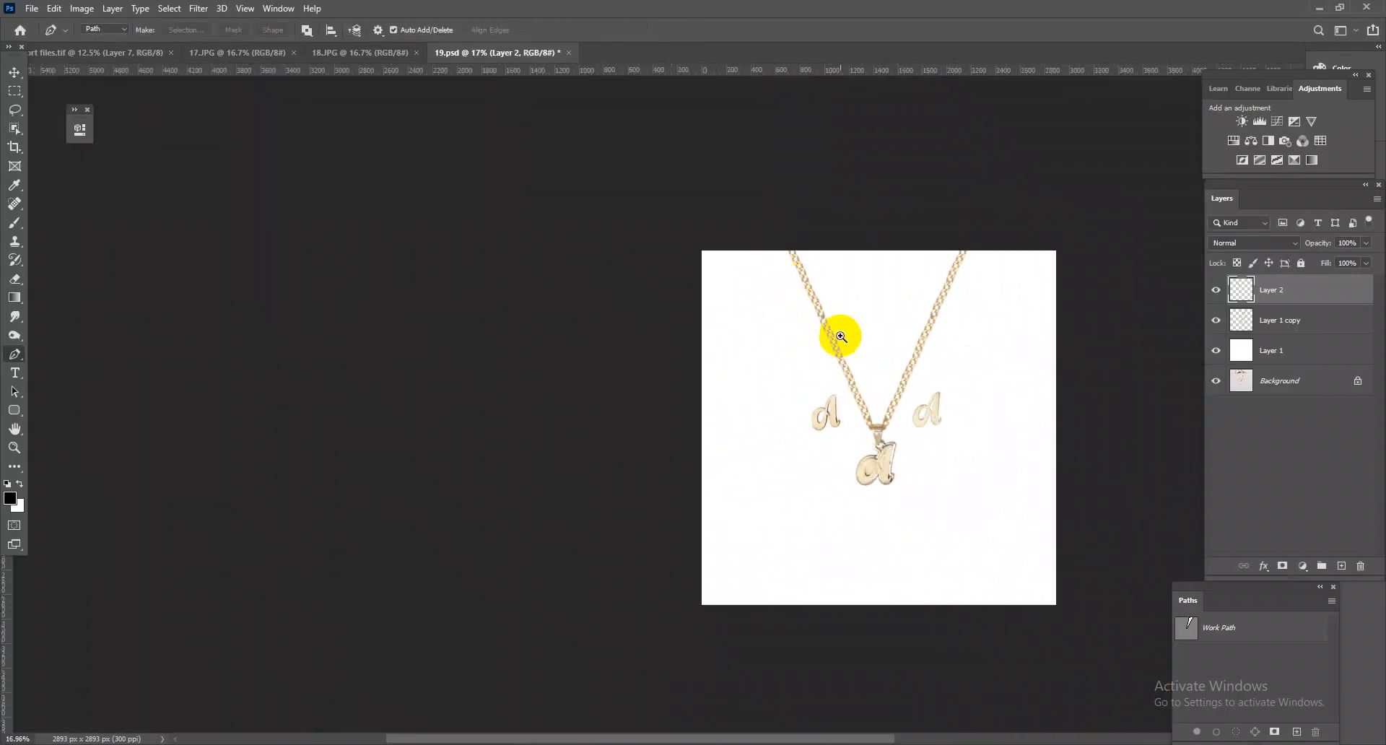
{"action": "scroll", "coordinate": [906, 405], "scroll_direction": "up", "scroll_amount": 2}
{"action": "scroll", "coordinate": [917, 448], "scroll_direction": "up", "scroll_amount": 1}
{"action": "scroll", "coordinate": [876, 473], "scroll_direction": "down", "scroll_amount": 2}
{"action": "scroll", "coordinate": [885, 442], "scroll_direction": "up", "scroll_amount": 2}
{"action": "scroll", "coordinate": [890, 455], "scroll_direction": "up", "scroll_amount": 1}
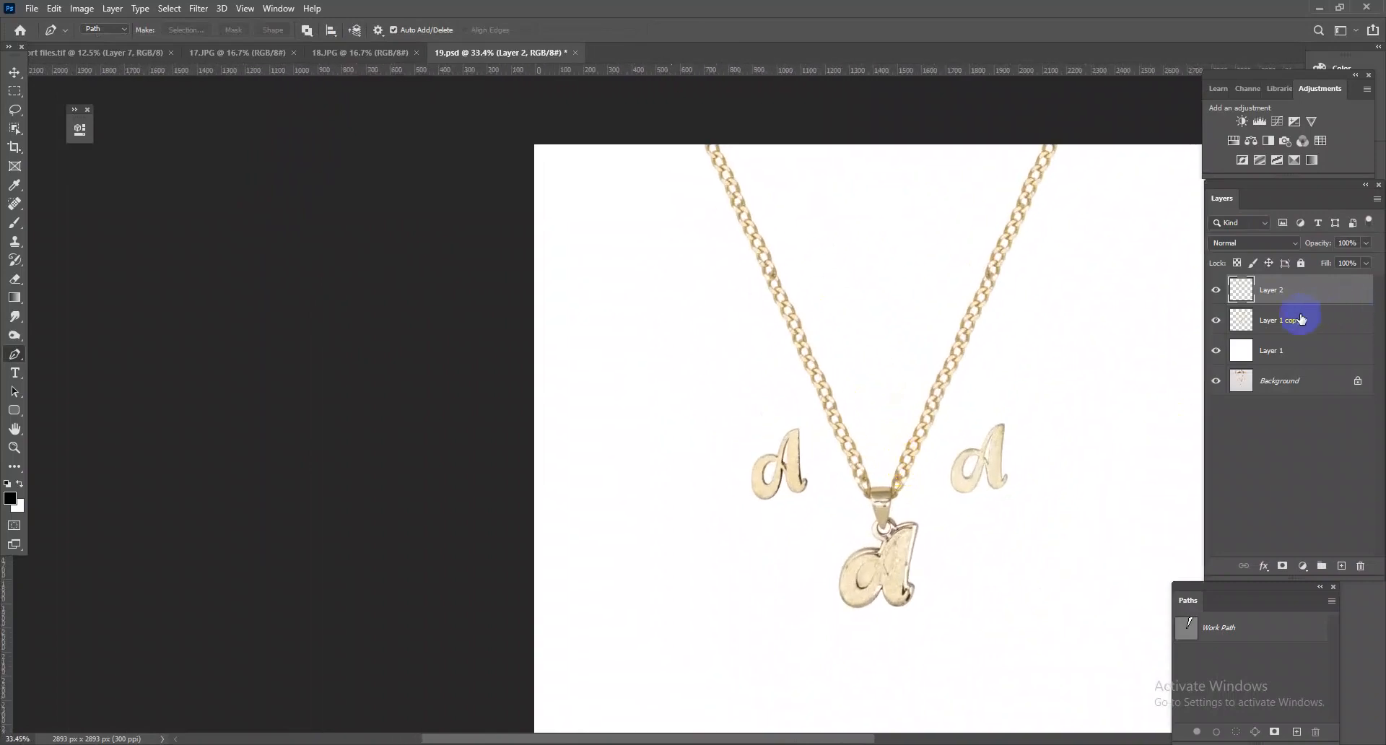
{"action": "key", "text": "Delete"}
Step: Load the outline of Layer 1 copy as a selection and smooth the pendant's edges with the Smudge tool at 100% strength
{"action": "scroll", "coordinate": [880, 437], "scroll_direction": "up", "scroll_amount": 3}
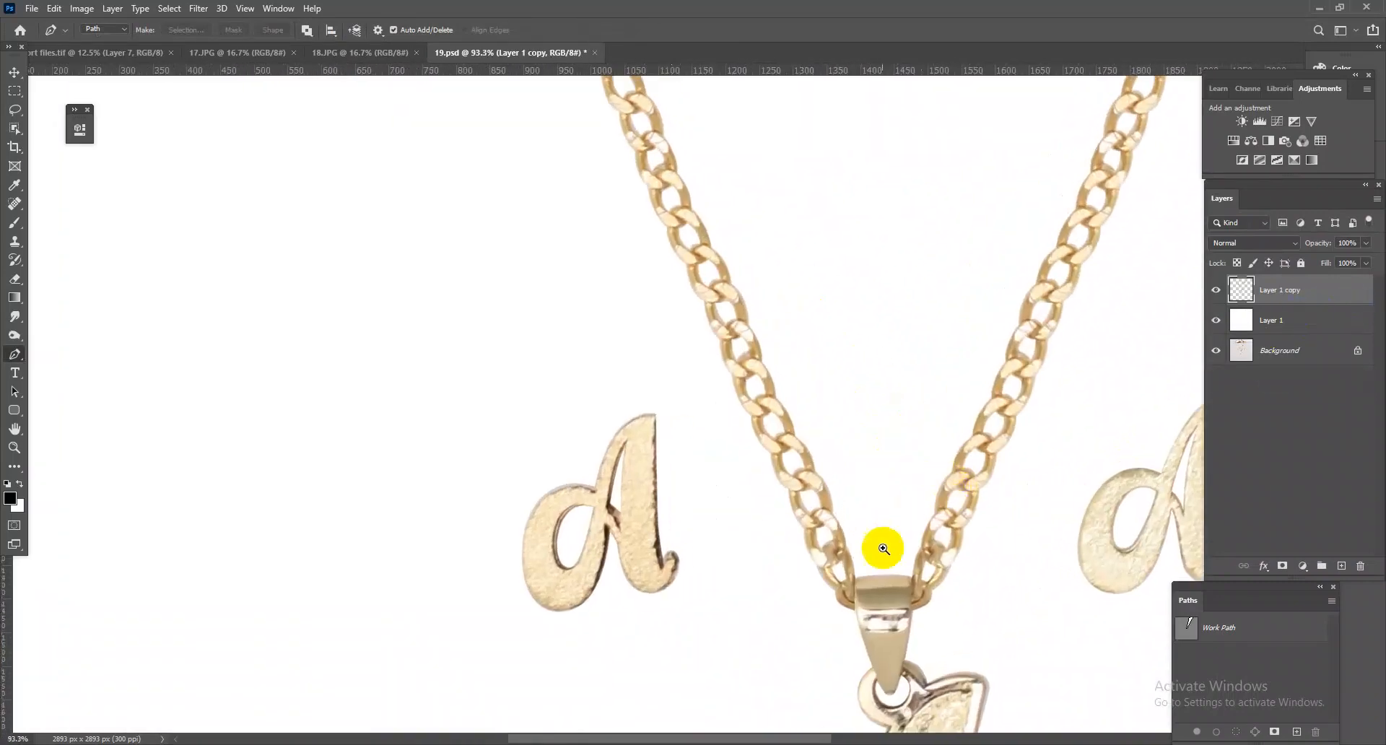
{"action": "scroll", "coordinate": [902, 531], "scroll_direction": "down", "scroll_amount": 2}
{"action": "left_click_drag", "start_coordinate": [883, 576], "coordinate": [814, 409]}
{"action": "left_click_drag", "start_coordinate": [924, 593], "coordinate": [811, 454]}
{"action": "left_click_drag", "start_coordinate": [829, 558], "coordinate": [908, 570]}
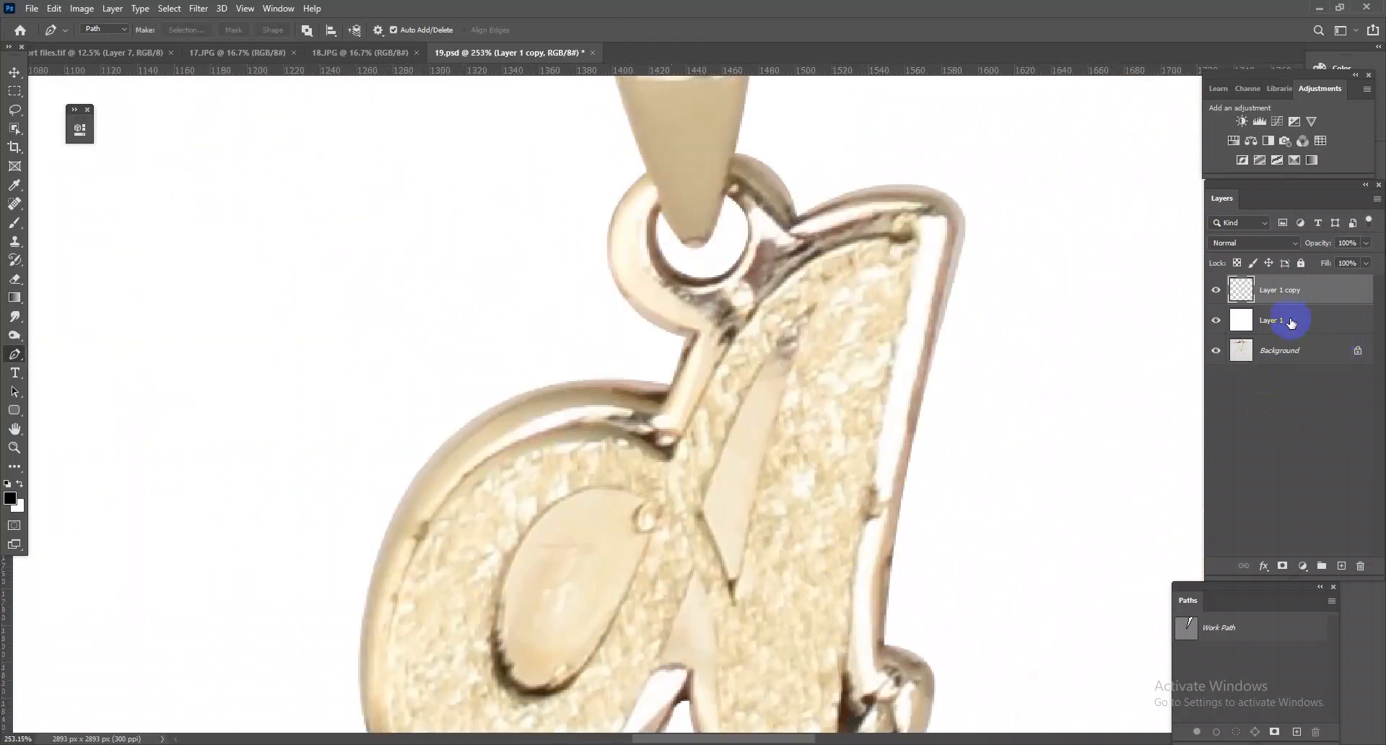
{"action": "left_click", "coordinate": [1248, 291], "text": "ctrl"}
{"action": "scroll", "coordinate": [881, 526], "scroll_direction": "up", "scroll_amount": 2}
{"action": "key", "text": "r"}
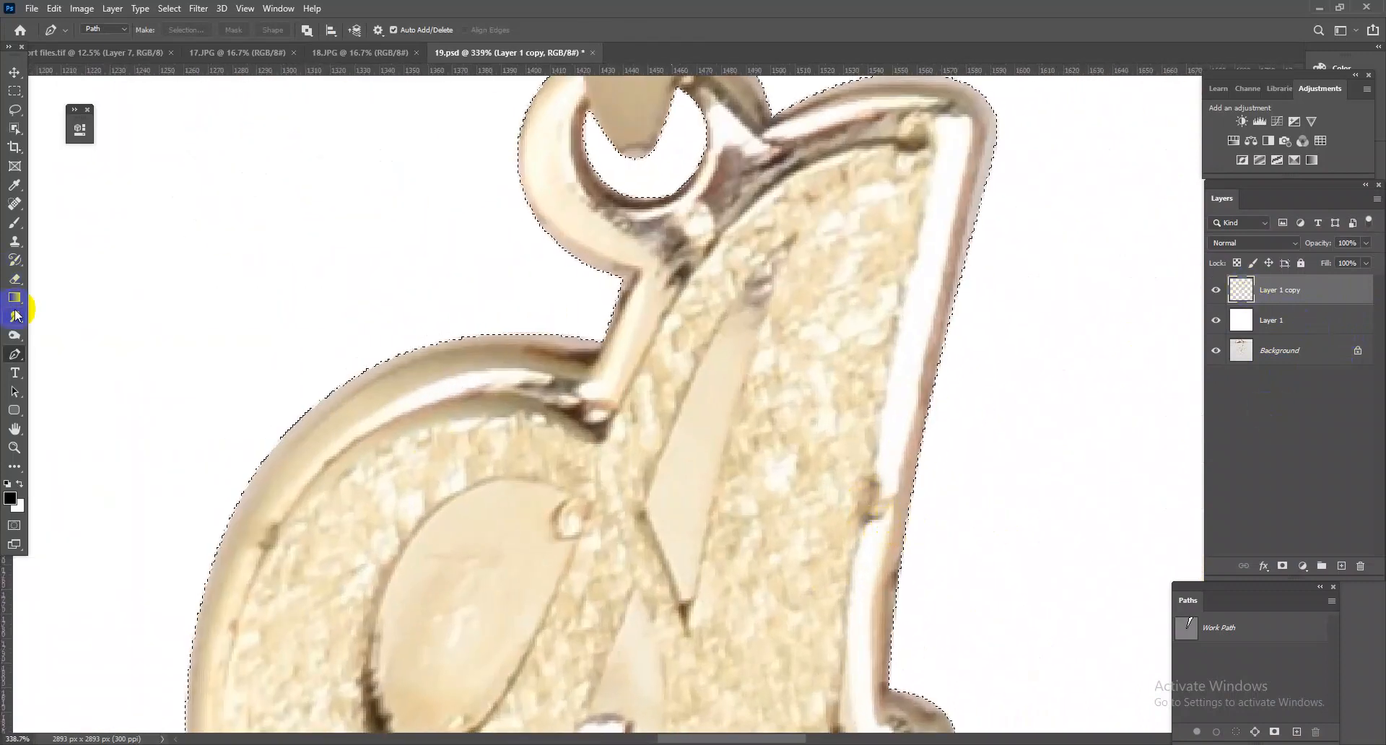
{"action": "mouse_move", "coordinate": [909, 505]}
{"action": "left_mouse_down"}
{"action": "mouse_move", "coordinate": [887, 454]}
{"action": "mouse_move", "coordinate": [865, 547]}
{"action": "mouse_move", "coordinate": [899, 473]}
{"action": "mouse_move", "coordinate": [872, 554]}
{"action": "left_mouse_up"}
{"action": "mouse_move", "coordinate": [849, 453]}
{"action": "left_mouse_down"}
{"action": "mouse_move", "coordinate": [793, 354]}
{"action": "mouse_move", "coordinate": [860, 518]}
{"action": "left_mouse_up"}
{"action": "left_click_drag", "start_coordinate": [931, 393], "coordinate": [863, 266]}
{"action": "mouse_move", "coordinate": [734, 278]}
{"action": "left_mouse_down"}
{"action": "mouse_move", "coordinate": [800, 330]}
{"action": "mouse_move", "coordinate": [805, 377]}
{"action": "left_mouse_up"}
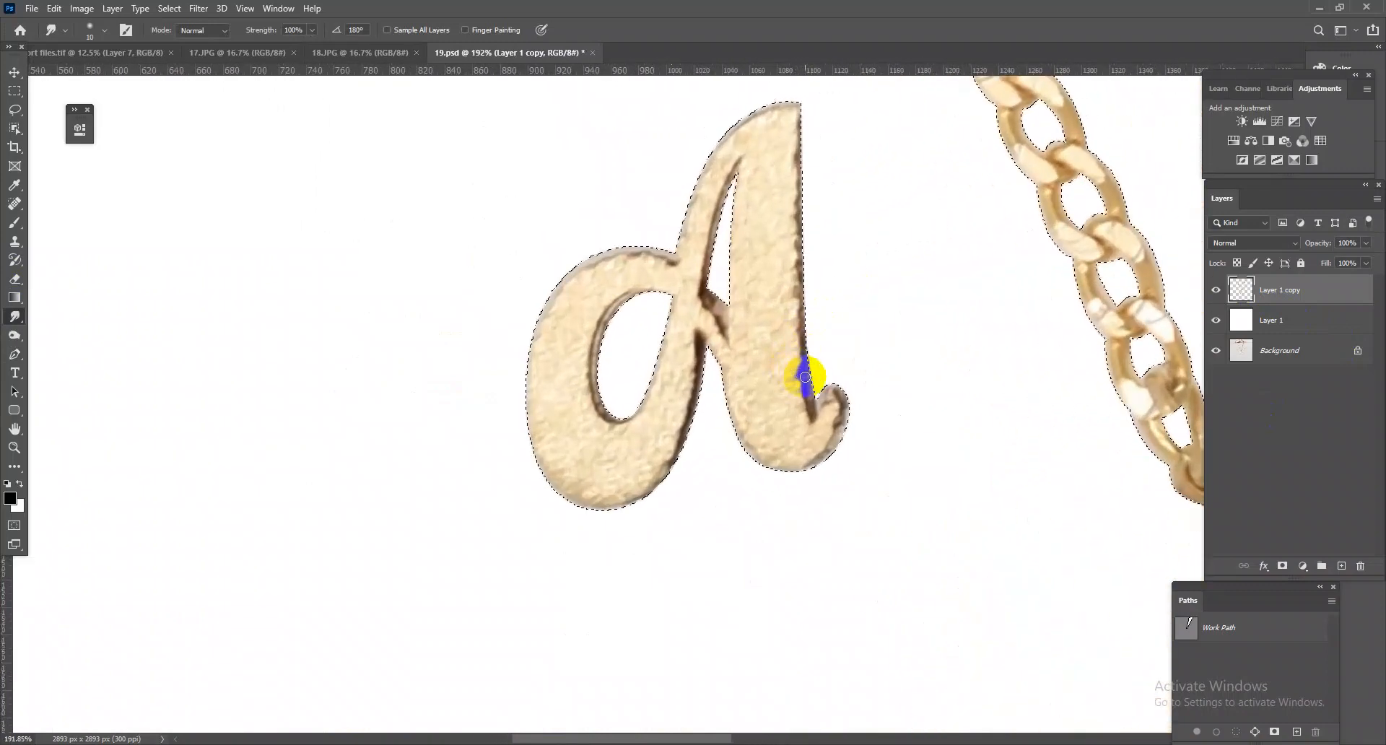
{"action": "mouse_move", "coordinate": [797, 132]}
{"action": "left_mouse_down"}
{"action": "mouse_move", "coordinate": [798, 118]}
{"action": "mouse_move", "coordinate": [804, 369]}
{"action": "left_mouse_up"}
{"action": "left_click", "coordinate": [804, 118], "text": "shift"}
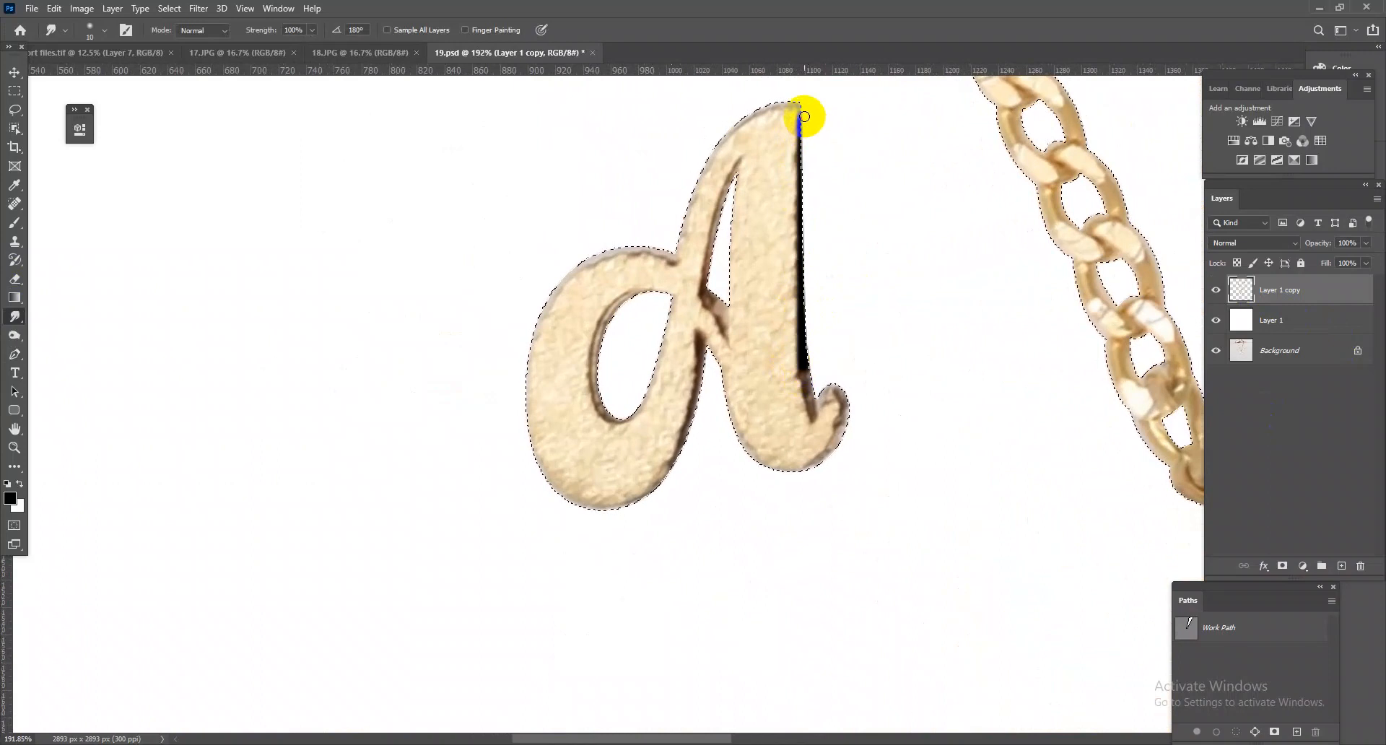
{"action": "key", "text": "ctrl+z"}
Step: Touch up the edges of the right earring and pendant with the Smudge tool, and save the document
{"action": "left_click_drag", "start_coordinate": [506, 392], "coordinate": [407, 272]}
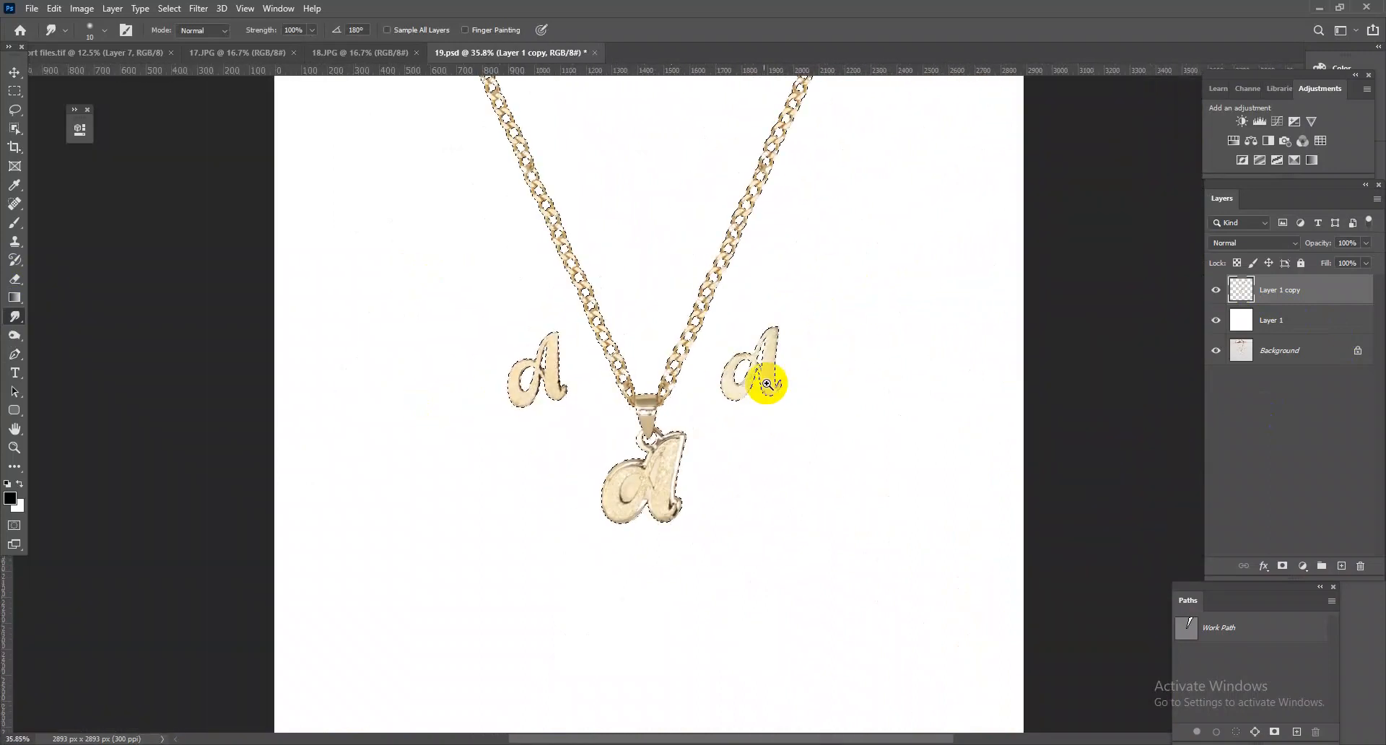
{"action": "left_click_drag", "start_coordinate": [763, 375], "coordinate": [848, 414]}
{"action": "left_click_drag", "start_coordinate": [803, 345], "coordinate": [838, 360]}
{"action": "left_click_drag", "start_coordinate": [931, 300], "coordinate": [876, 195]}
{"action": "left_click_drag", "start_coordinate": [626, 513], "coordinate": [745, 424]}
{"action": "left_click_drag", "start_coordinate": [743, 482], "coordinate": [761, 414]}
{"action": "key", "text": "ctrl+d"}
{"action": "left_click_drag", "start_coordinate": [646, 385], "coordinate": [676, 389]}
{"action": "key", "text": "ctrl+s"}
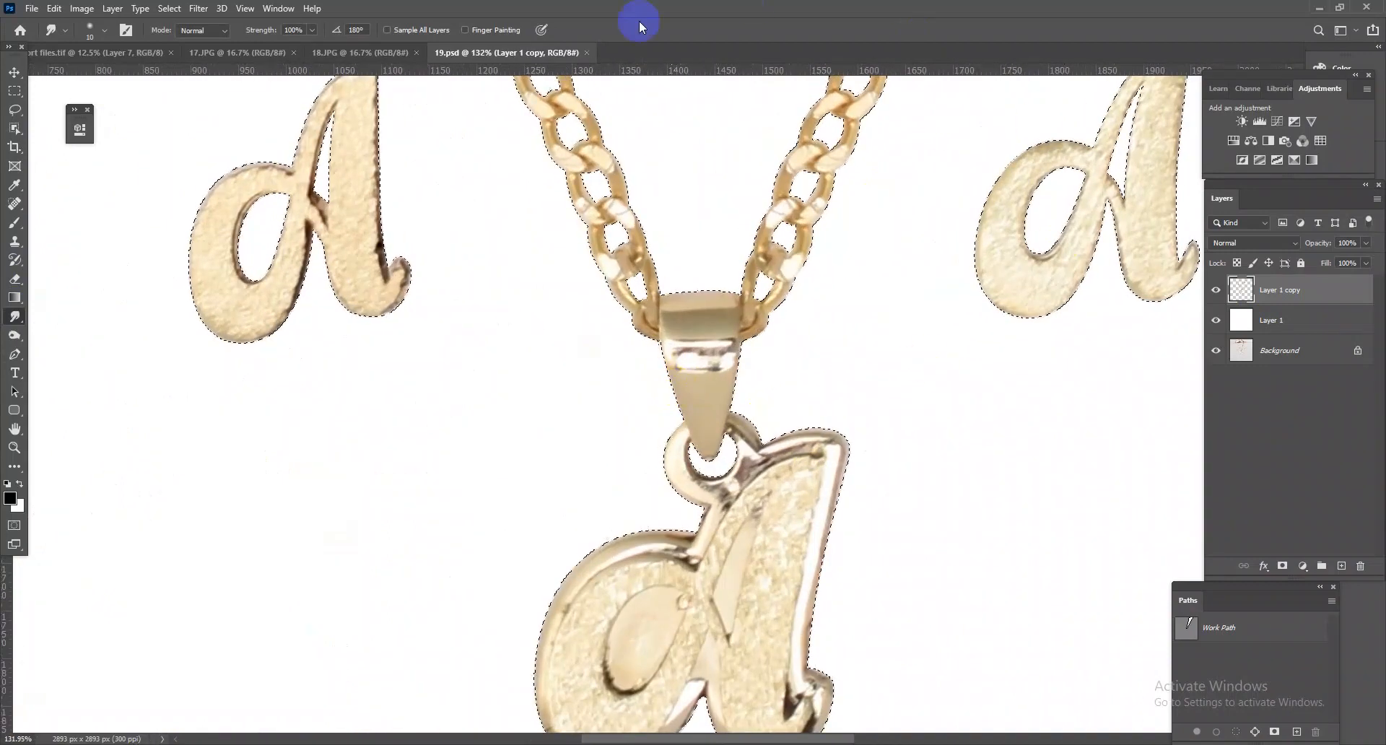
Step: Copy the tapered silver bail on Layer 11 of the support files document and return to 19.psd
{"action": "left_click", "coordinate": [74, 52]}
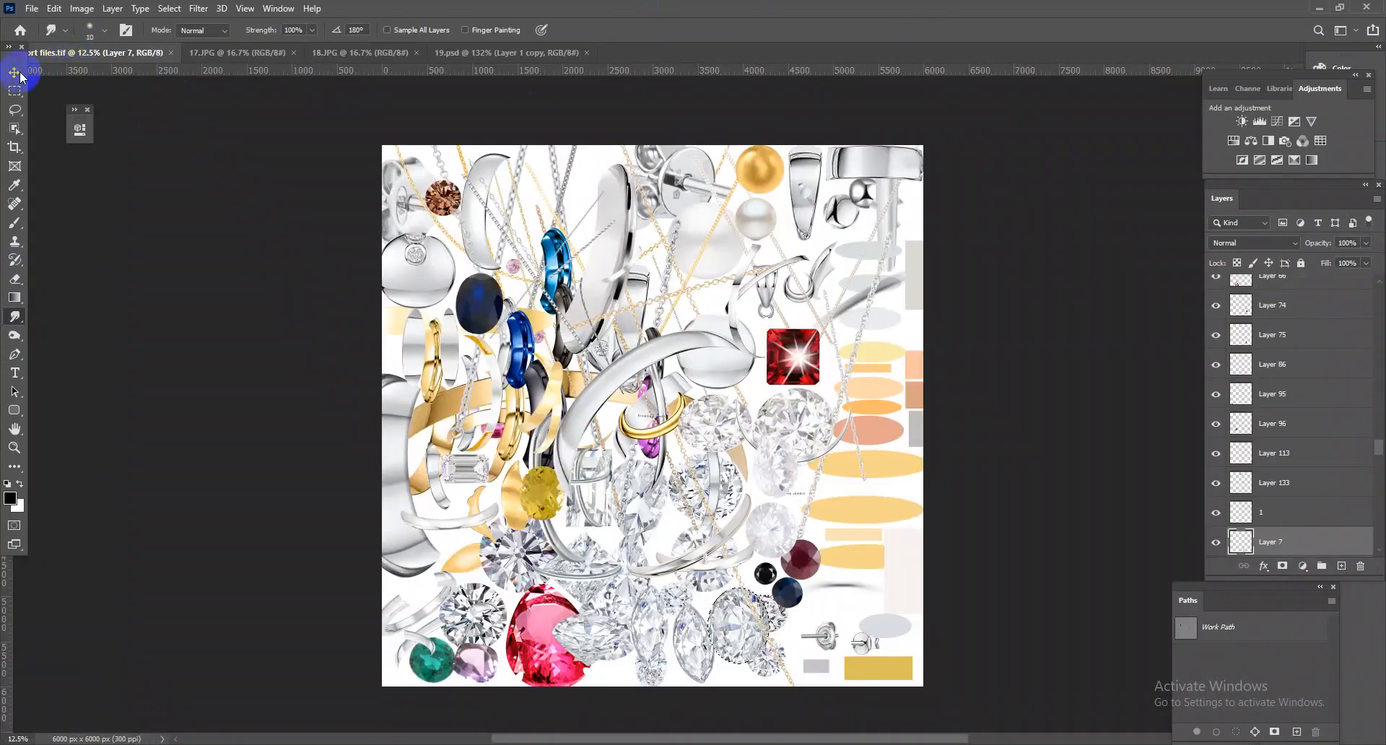
{"action": "left_click", "coordinate": [14, 74]}
{"action": "left_click", "coordinate": [385, 284]}
{"action": "left_click_drag", "start_coordinate": [618, 354], "coordinate": [783, 421]}
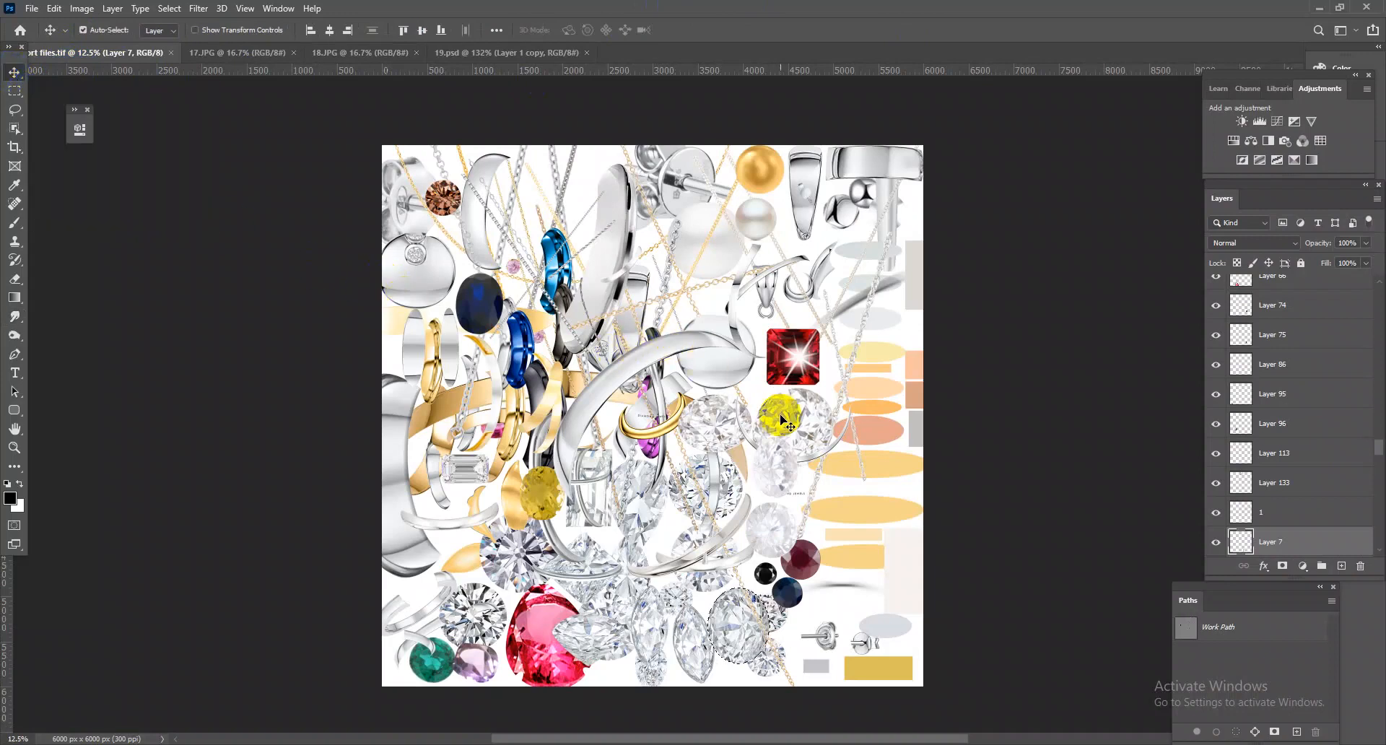
{"action": "left_click", "coordinate": [815, 235]}
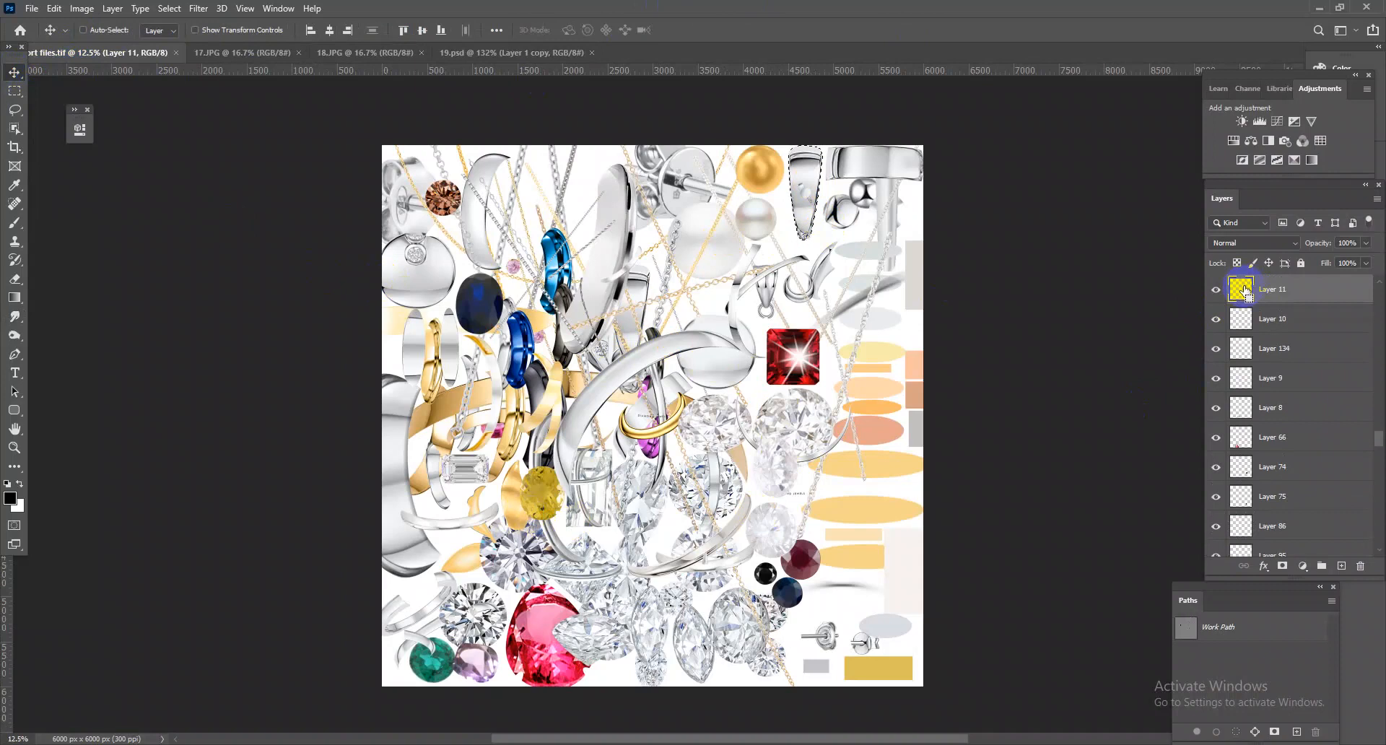
{"action": "left_click", "coordinate": [505, 53]}
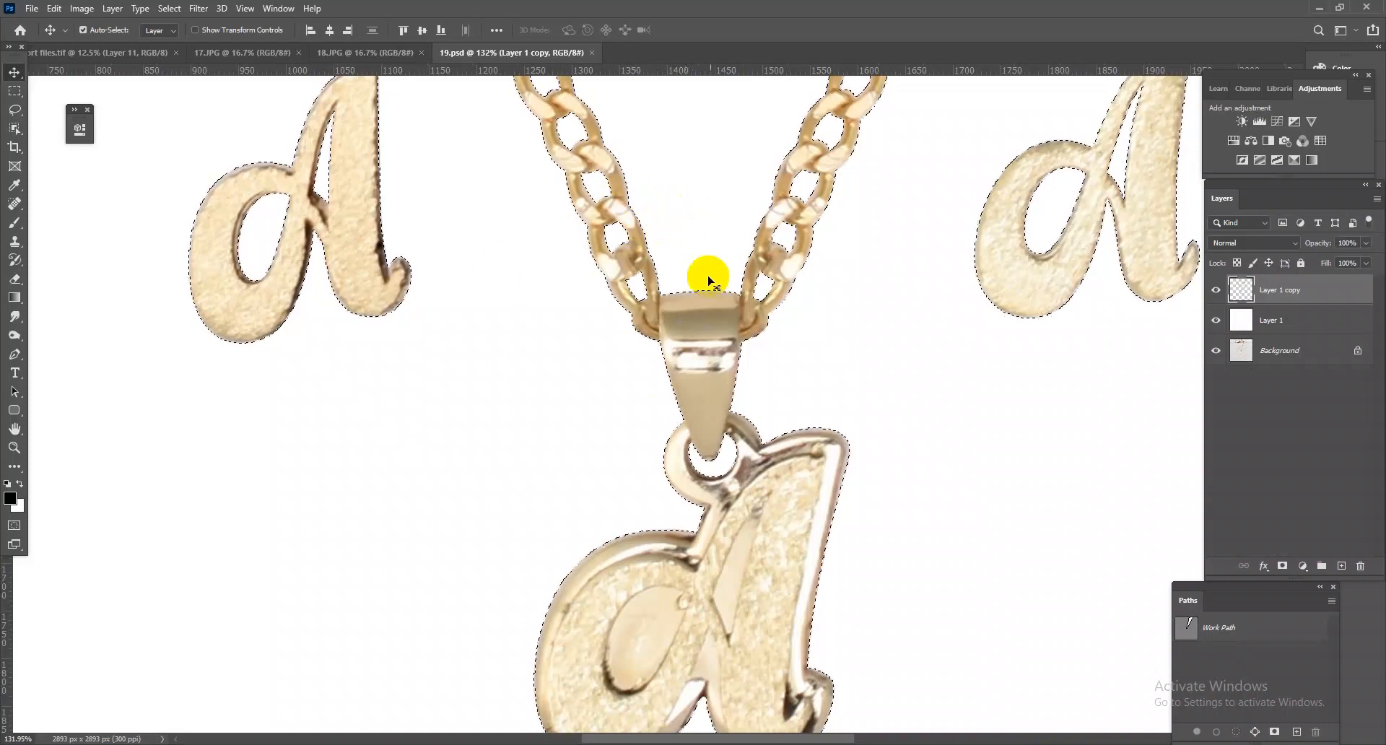
Step: Paste the silver bail as a new layer, then scale, skew and rotate it to cover the pendant's gold bail
{"action": "left_click_drag", "start_coordinate": [773, 370], "coordinate": [695, 236]}
{"action": "left_click_drag", "start_coordinate": [843, 381], "coordinate": [872, 392]}
{"action": "key", "text": "ctrl+v"}
{"action": "key", "text": "ctrl+t"}
{"action": "left_click_drag", "start_coordinate": [733, 310], "coordinate": [750, 489]}
{"action": "left_click_drag", "start_coordinate": [834, 538], "coordinate": [742, 379]}
{"action": "left_click_drag", "start_coordinate": [698, 333], "coordinate": [740, 383]}
{"action": "left_click_drag", "start_coordinate": [746, 397], "coordinate": [741, 493]}
{"action": "left_click_drag", "start_coordinate": [827, 626], "coordinate": [770, 478]}
{"action": "left_click_drag", "start_coordinate": [734, 434], "coordinate": [733, 498]}
{"action": "left_click_drag", "start_coordinate": [838, 446], "coordinate": [829, 439]}
{"action": "left_click_drag", "start_coordinate": [713, 320], "coordinate": [772, 295]}
{"action": "left_click_drag", "start_coordinate": [643, 306], "coordinate": [633, 297]}
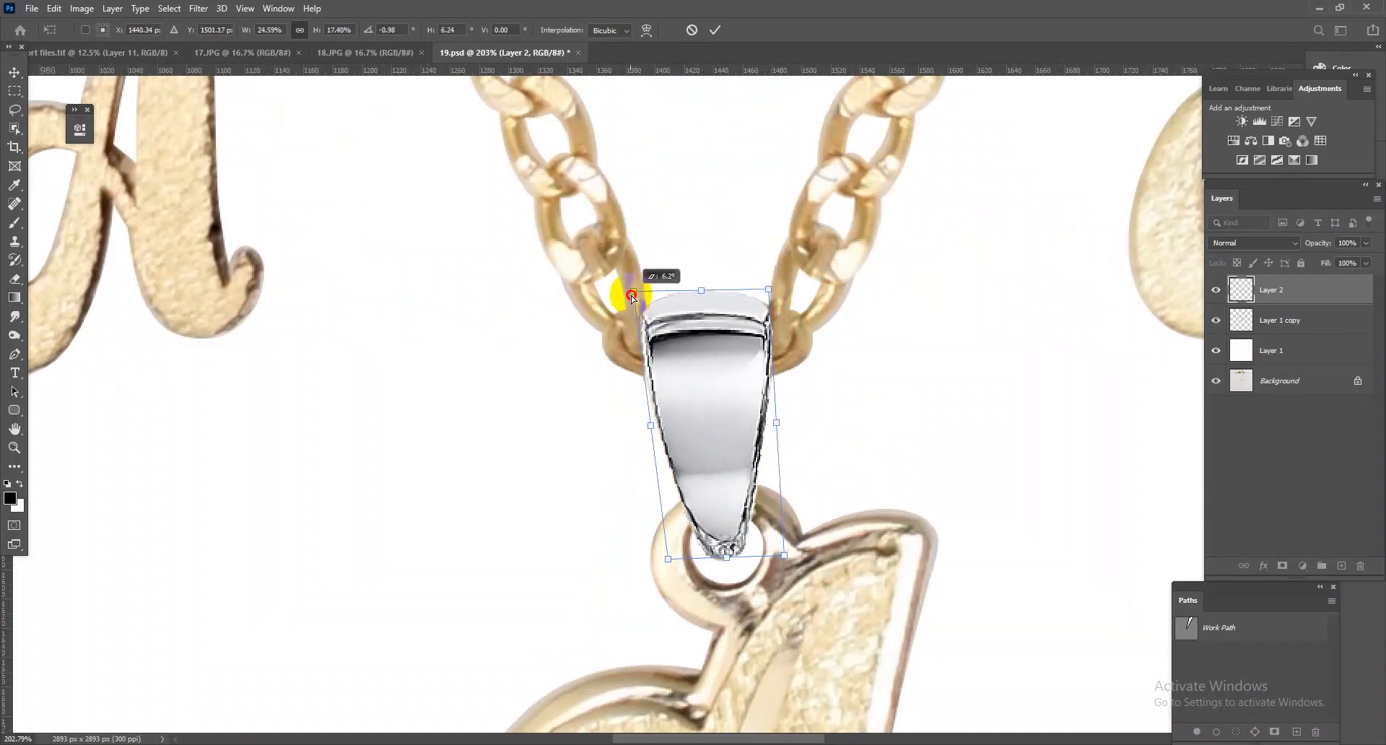
{"action": "key", "text": "Return"}
Step: Warp the silver bail by pulling its two lower corners inward to fit the pendant's ring
{"action": "key", "text": "ctrl+t"}
{"action": "right_click", "coordinate": [717, 405]}
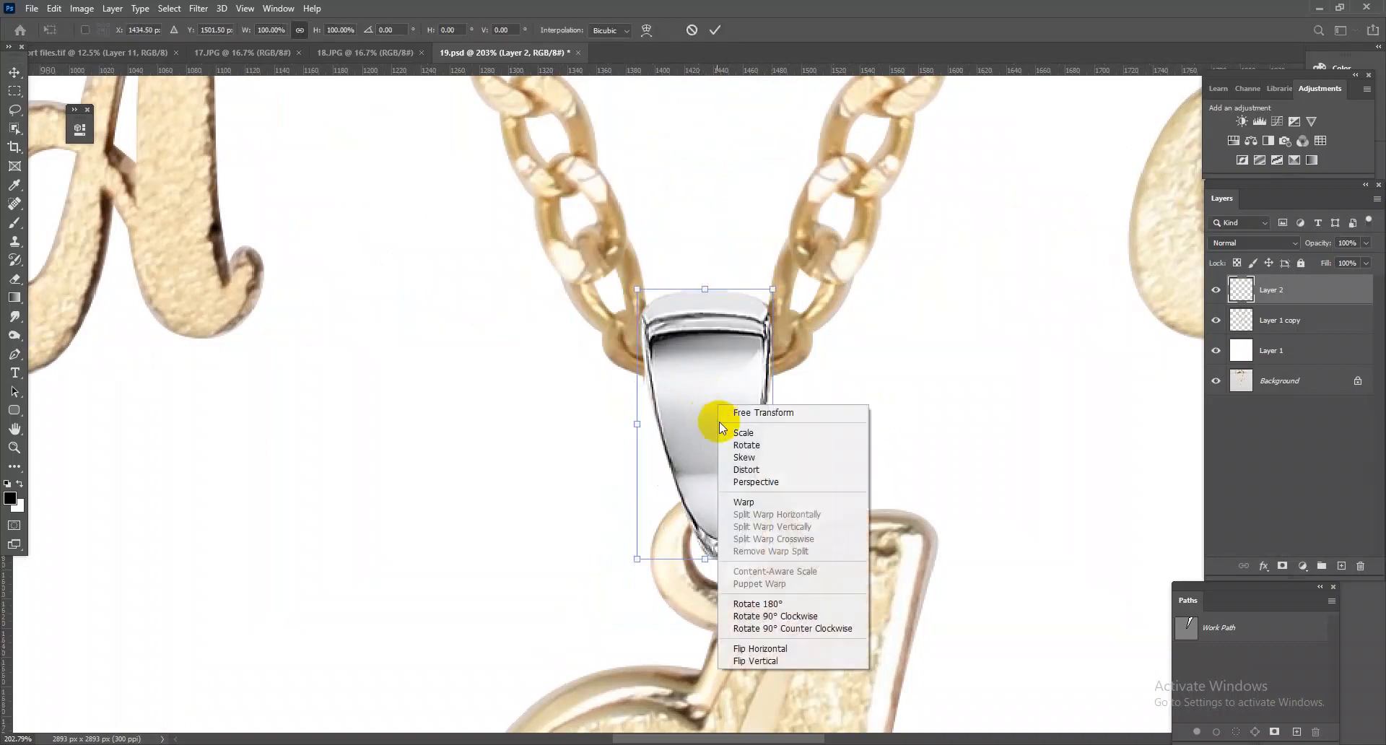
{"action": "left_click", "coordinate": [759, 502]}
{"action": "left_click_drag", "start_coordinate": [645, 560], "coordinate": [663, 560]}
{"action": "left_click_drag", "start_coordinate": [777, 560], "coordinate": [758, 564]}
{"action": "key", "text": "Return"}
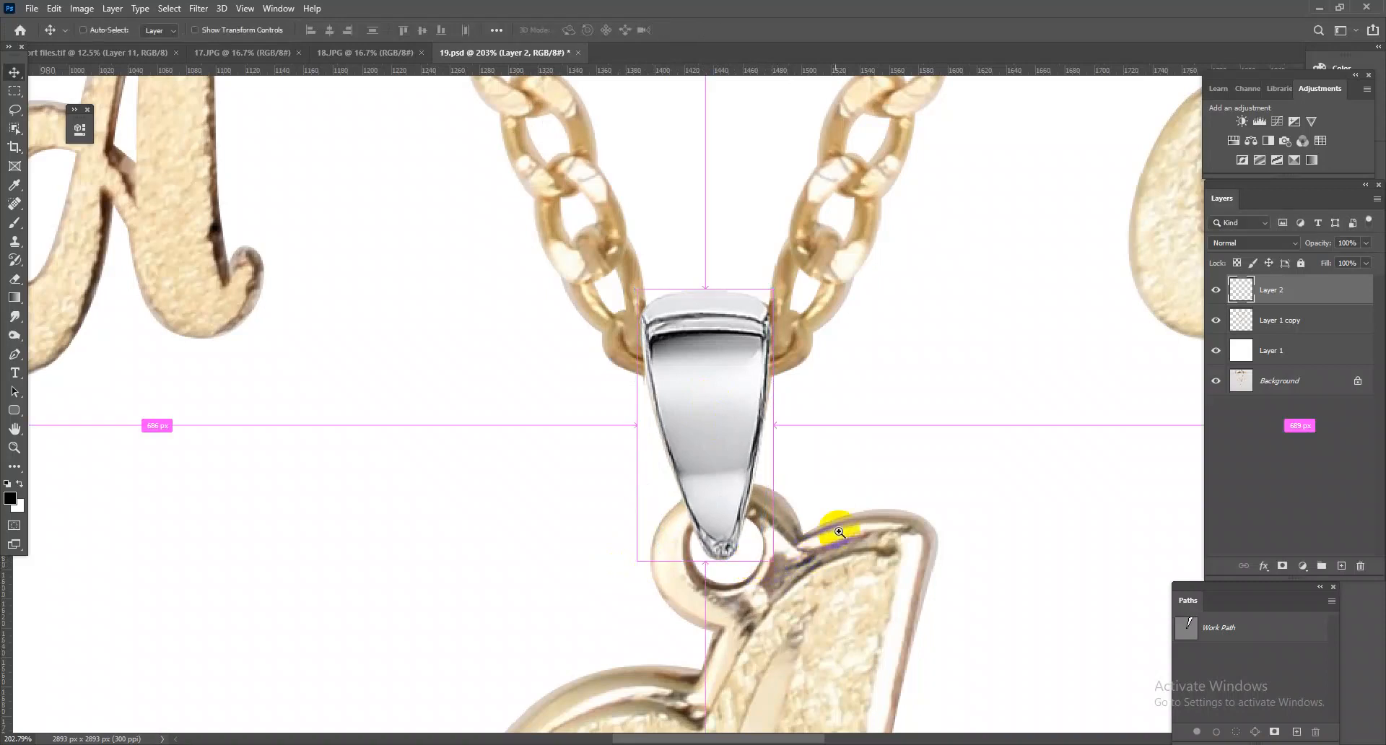
Step: Load the outline of Layer 1 copy as a selection and make that layer active for retouching the pendant
{"action": "left_click_drag", "start_coordinate": [802, 470], "coordinate": [703, 308]}
{"action": "left_click_drag", "start_coordinate": [793, 434], "coordinate": [816, 457]}
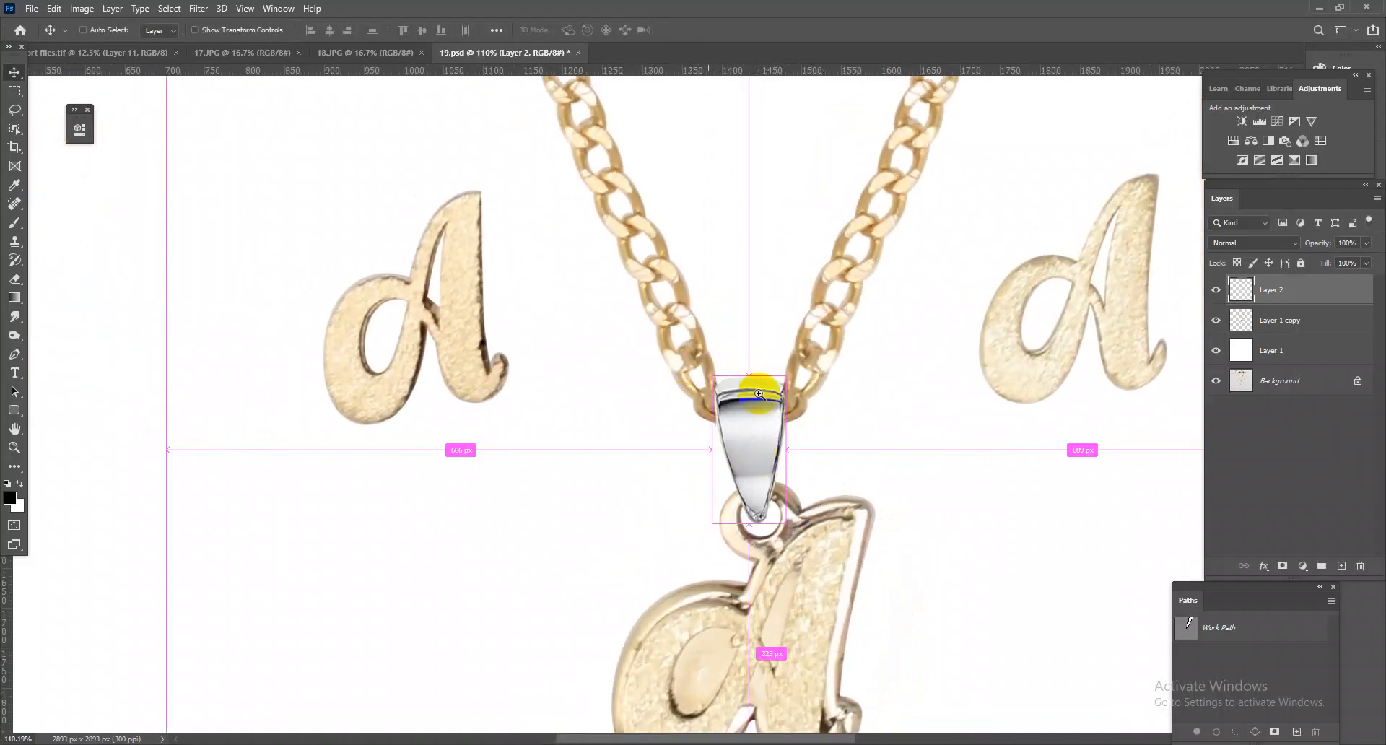
{"action": "key", "text": "s"}
{"action": "left_click_drag", "start_coordinate": [754, 399], "coordinate": [688, 303]}
{"action": "left_click_drag", "start_coordinate": [733, 471], "coordinate": [880, 559]}
{"action": "left_click", "coordinate": [1262, 327]}
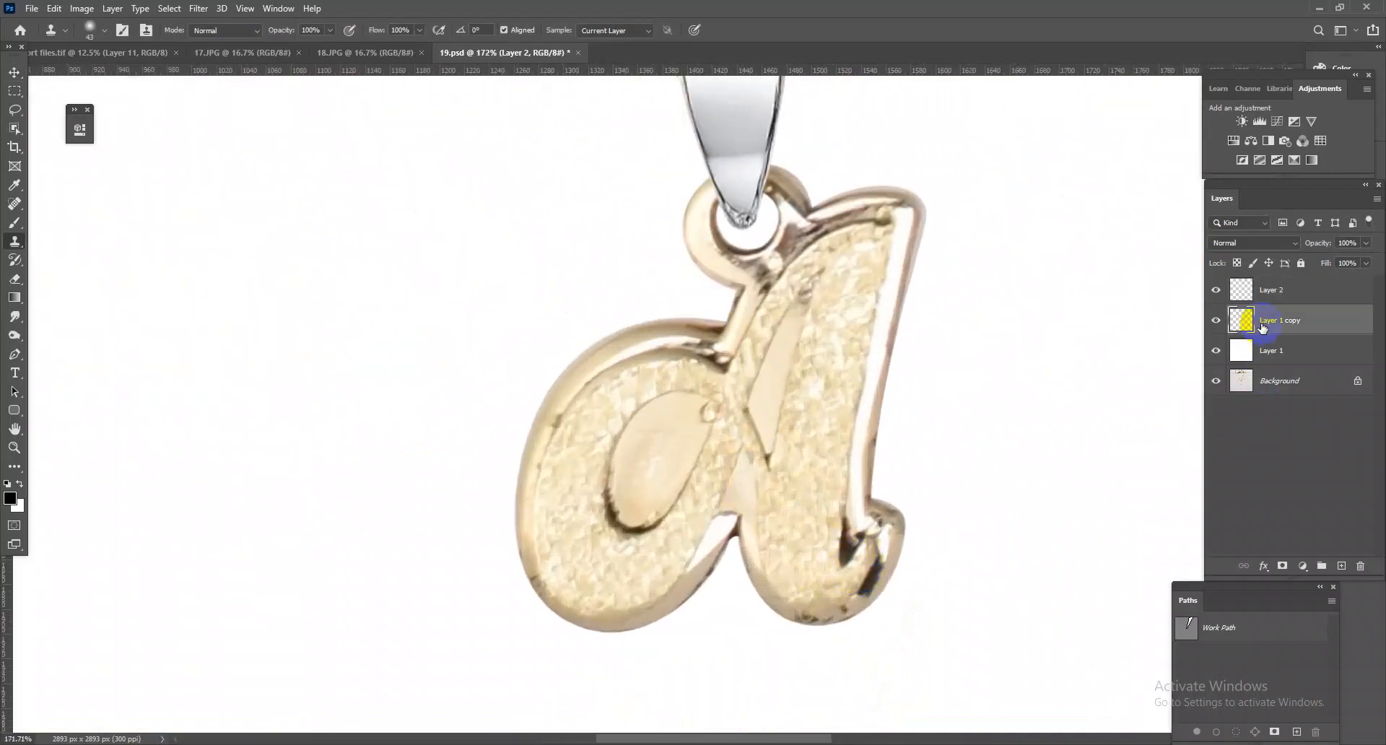
{"action": "scroll", "coordinate": [907, 541], "scroll_direction": "up", "scroll_amount": 5}
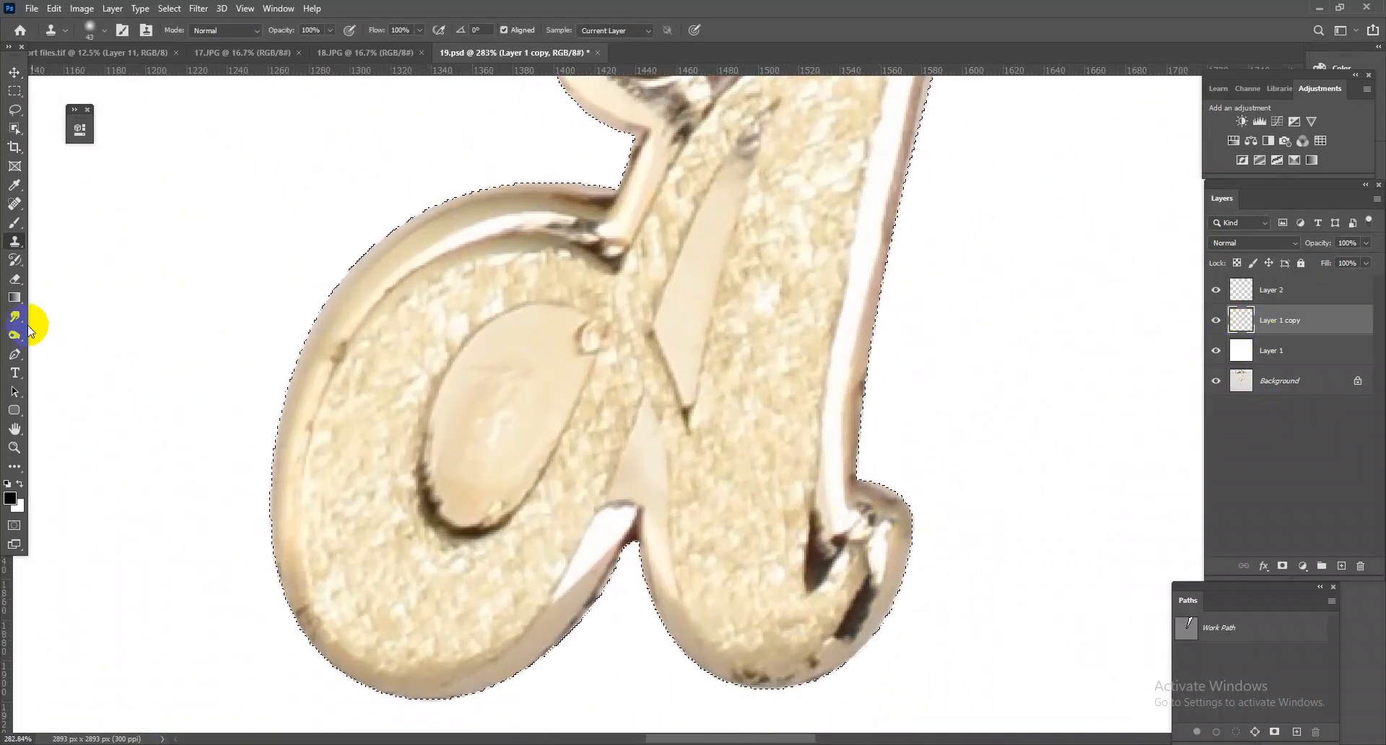
Step: Smooth the outer edge of the pendant's right stem with the Smudge tool at 100% strength
{"action": "left_click", "coordinate": [15, 316]}
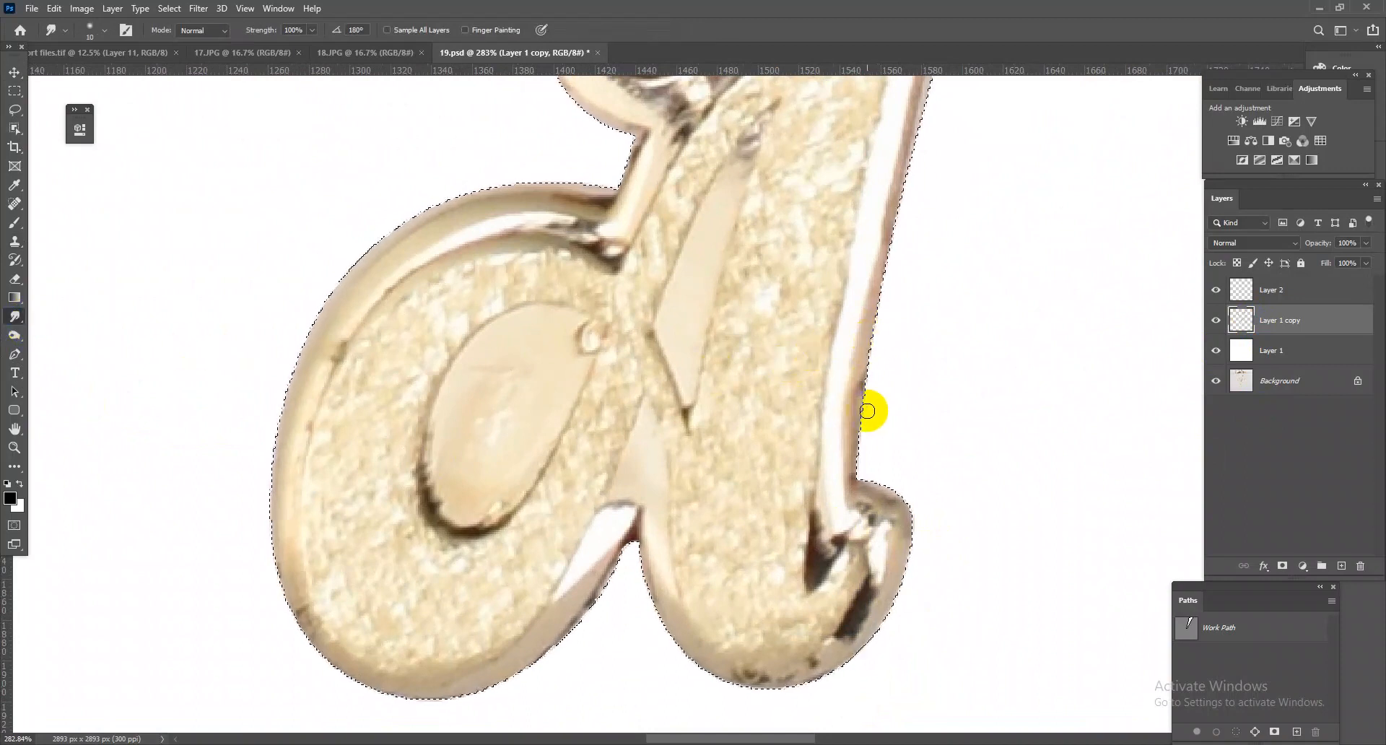
{"action": "left_click_drag", "start_coordinate": [864, 371], "coordinate": [857, 461]}
{"action": "left_click_drag", "start_coordinate": [859, 360], "coordinate": [854, 408]}
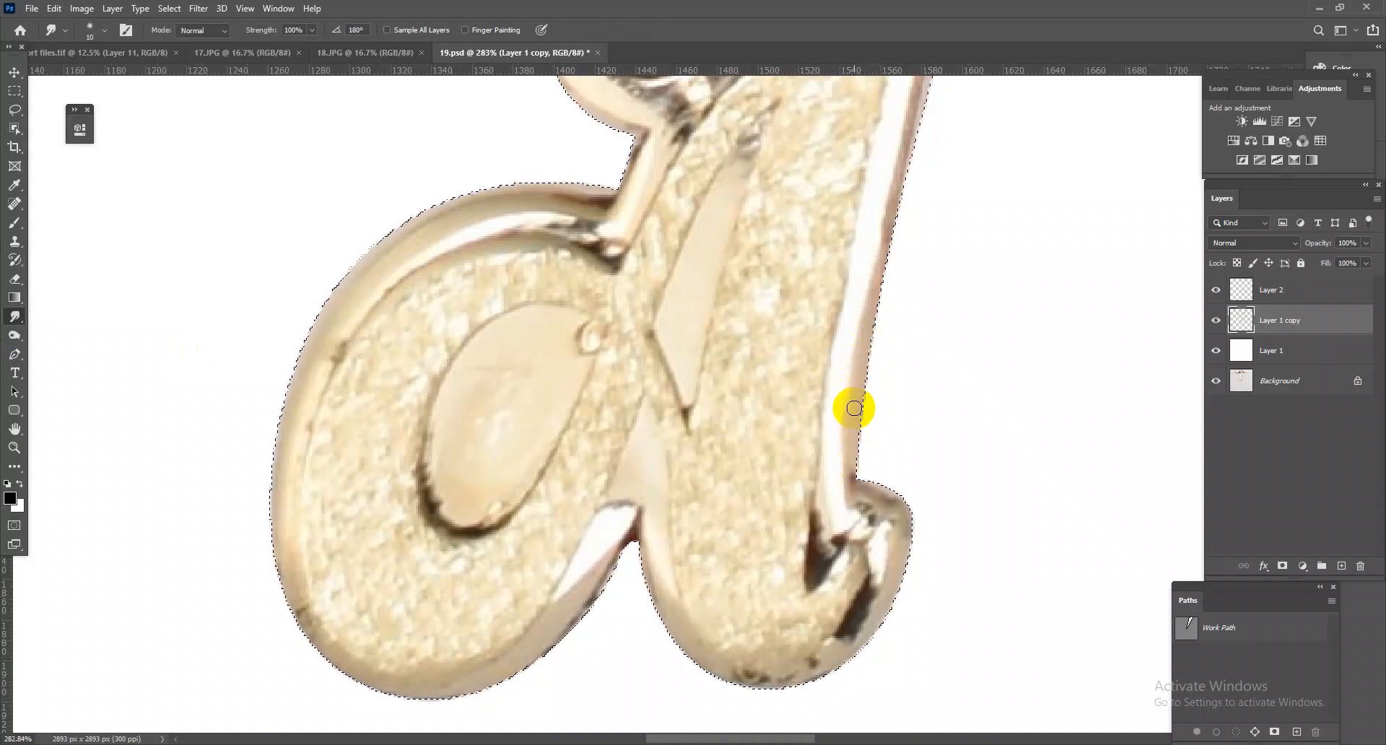
{"action": "left_click_drag", "start_coordinate": [893, 238], "coordinate": [876, 448]}
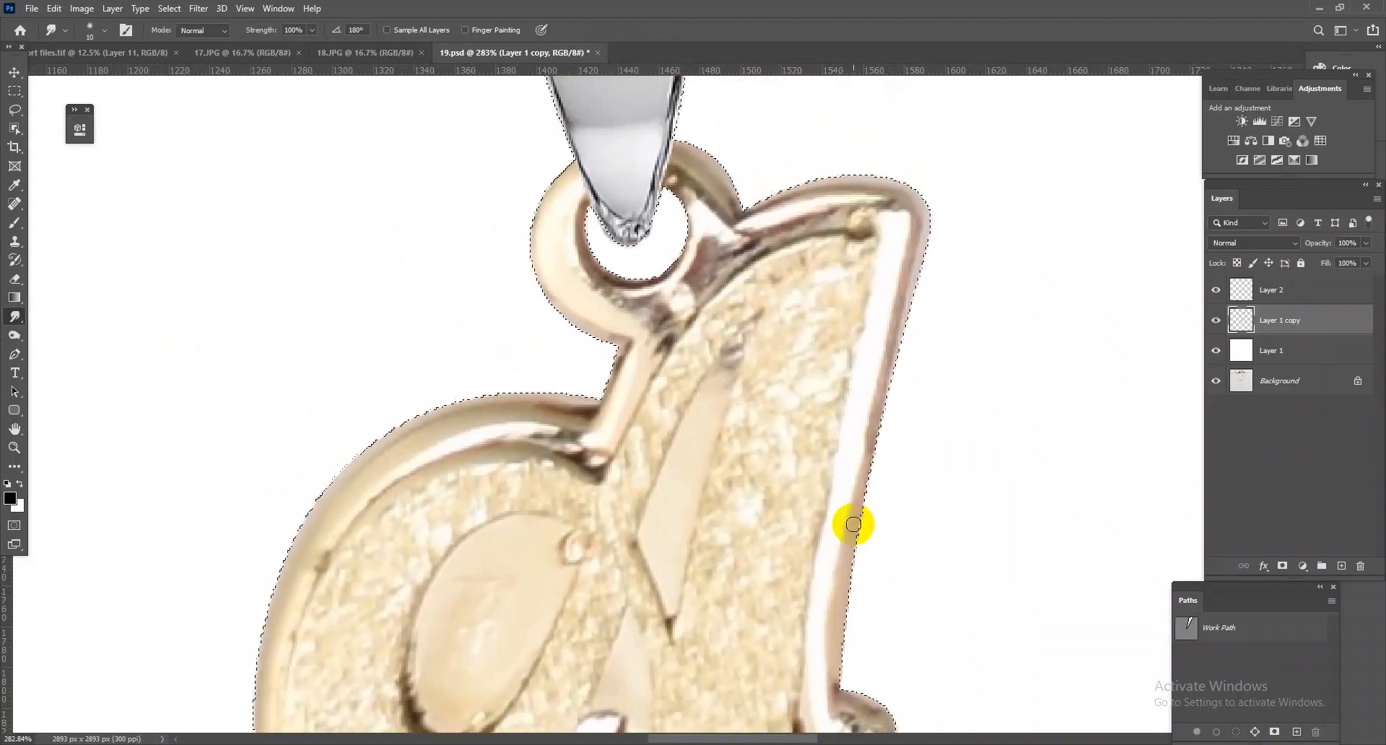
{"action": "left_click_drag", "start_coordinate": [852, 523], "coordinate": [920, 230]}
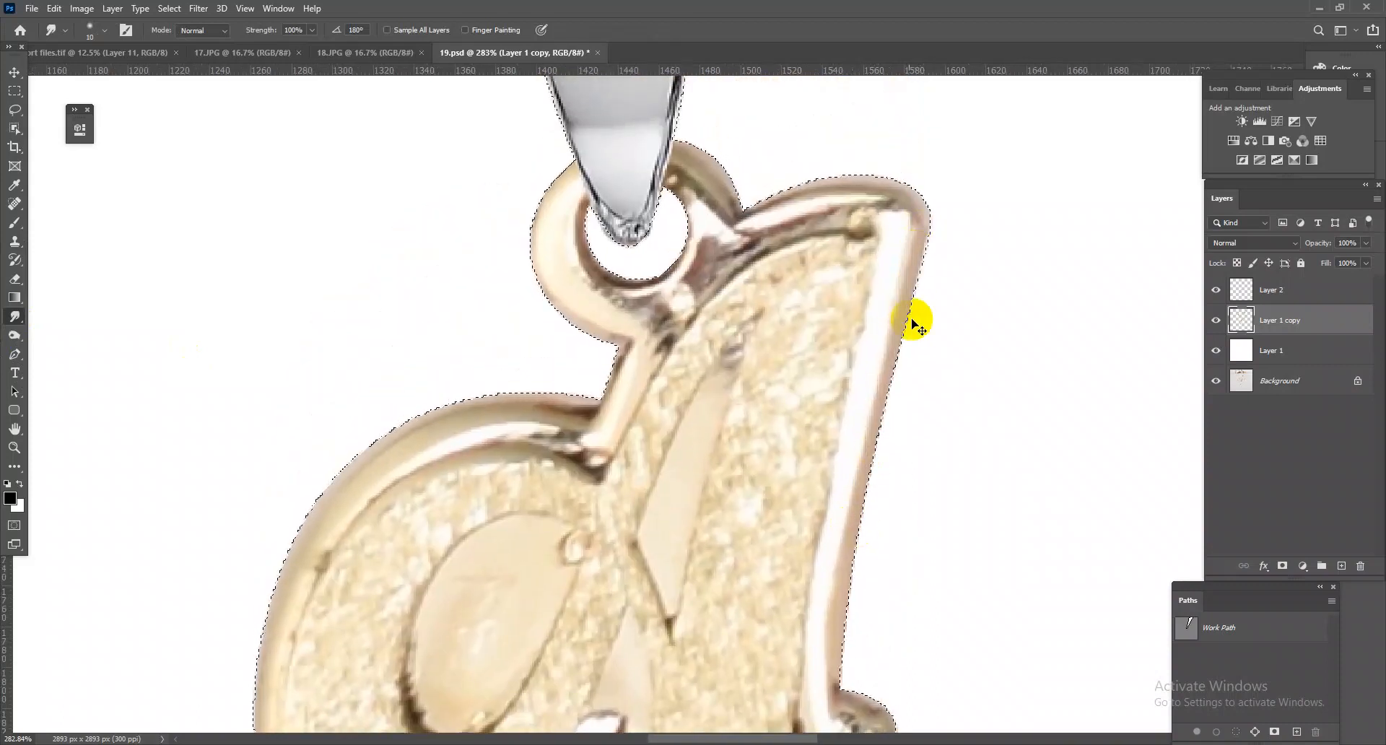
{"action": "left_click_drag", "start_coordinate": [846, 521], "coordinate": [863, 346]}
{"action": "left_click_drag", "start_coordinate": [851, 415], "coordinate": [839, 465]}
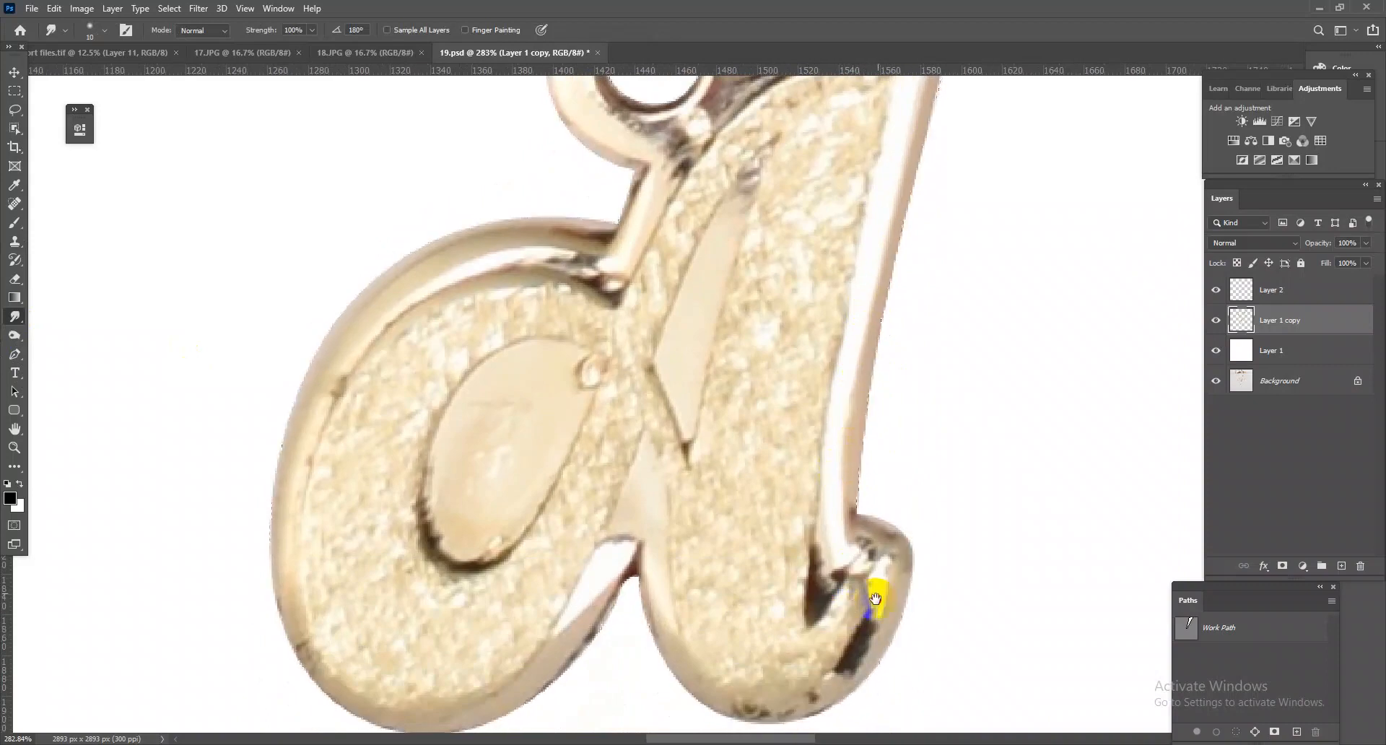
Step: Smudge away the dark spots along the bottom rim of the pendant's right foot
{"action": "left_click_drag", "start_coordinate": [879, 599], "coordinate": [911, 499]}
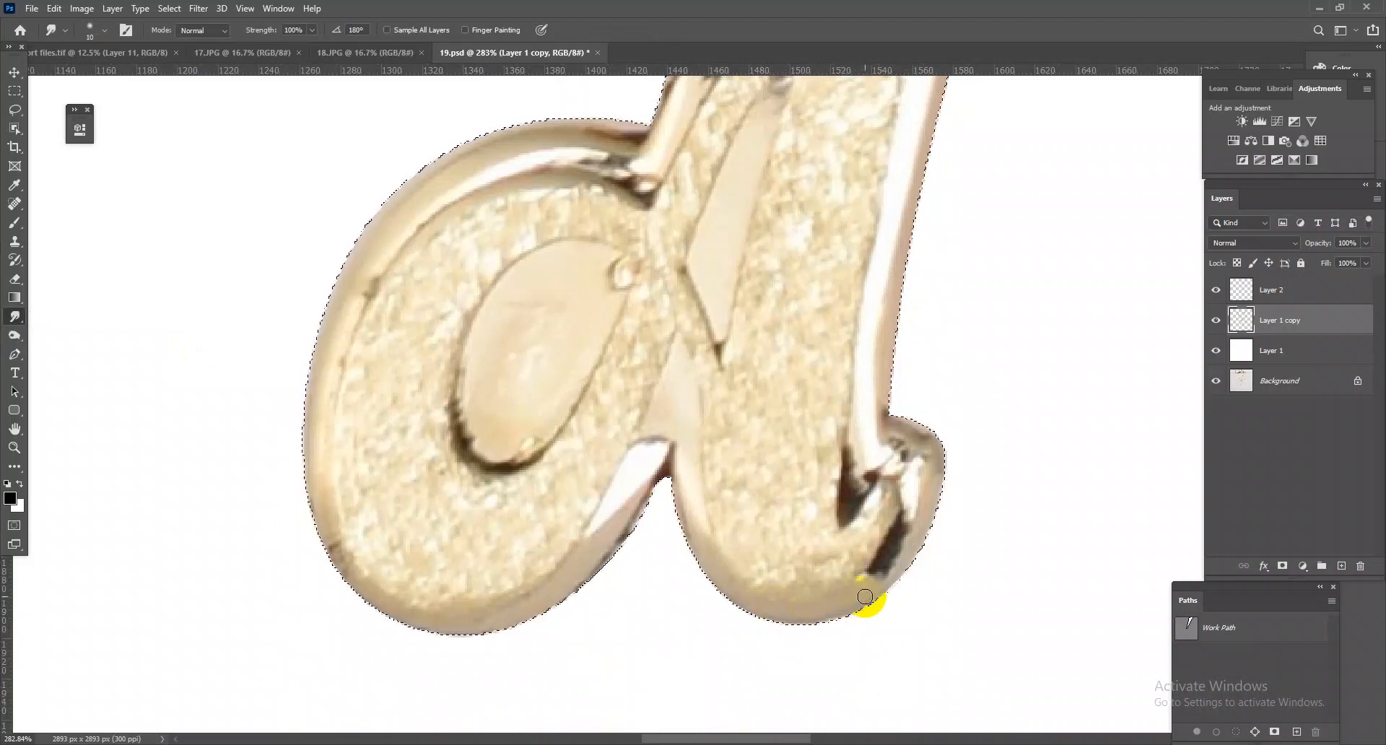
{"action": "key", "text": "ctrl+z"}
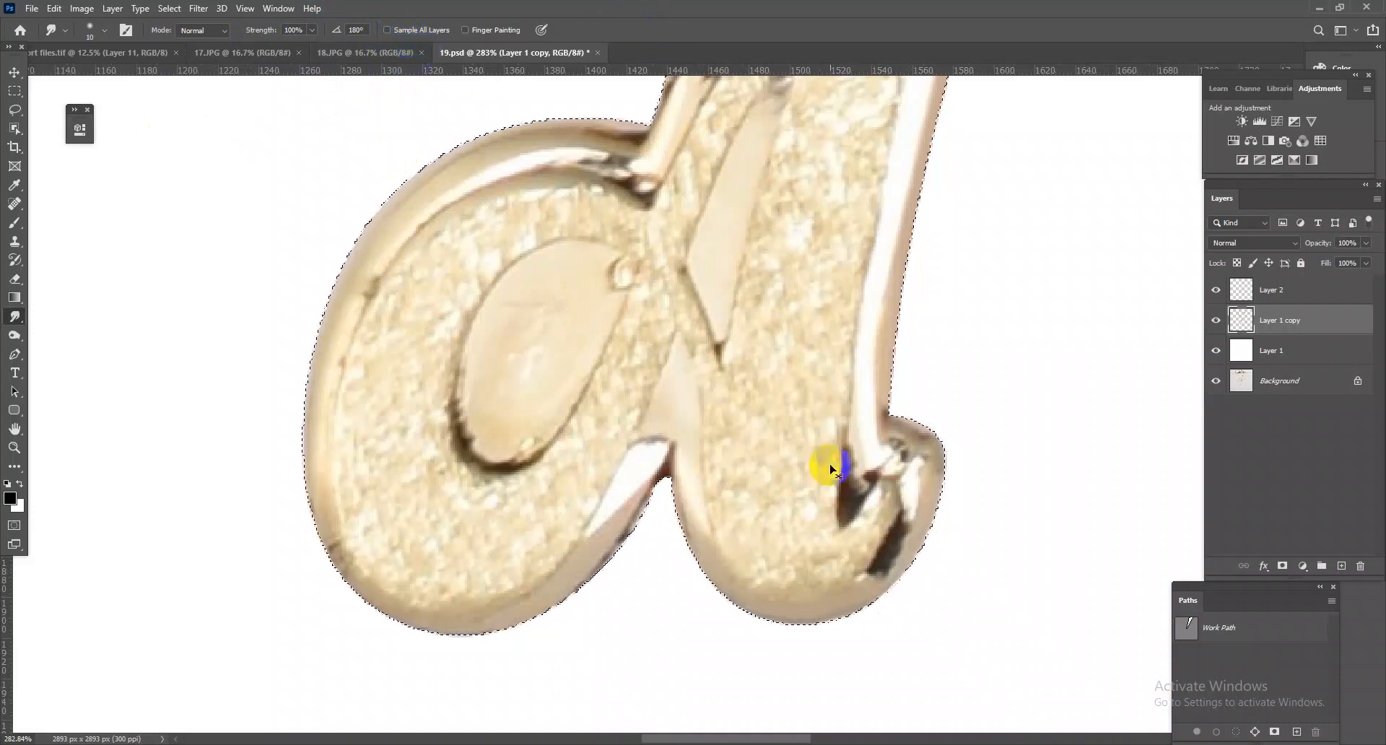
{"action": "left_click_drag", "start_coordinate": [816, 526], "coordinate": [712, 368]}
{"action": "left_click_drag", "start_coordinate": [802, 451], "coordinate": [717, 364]}
Step: Set the Smudge strength to 61% and reshape the dark reflections in the pendant's lower right hook into clean, smooth lines
{"action": "left_click_drag", "start_coordinate": [805, 534], "coordinate": [881, 472]}
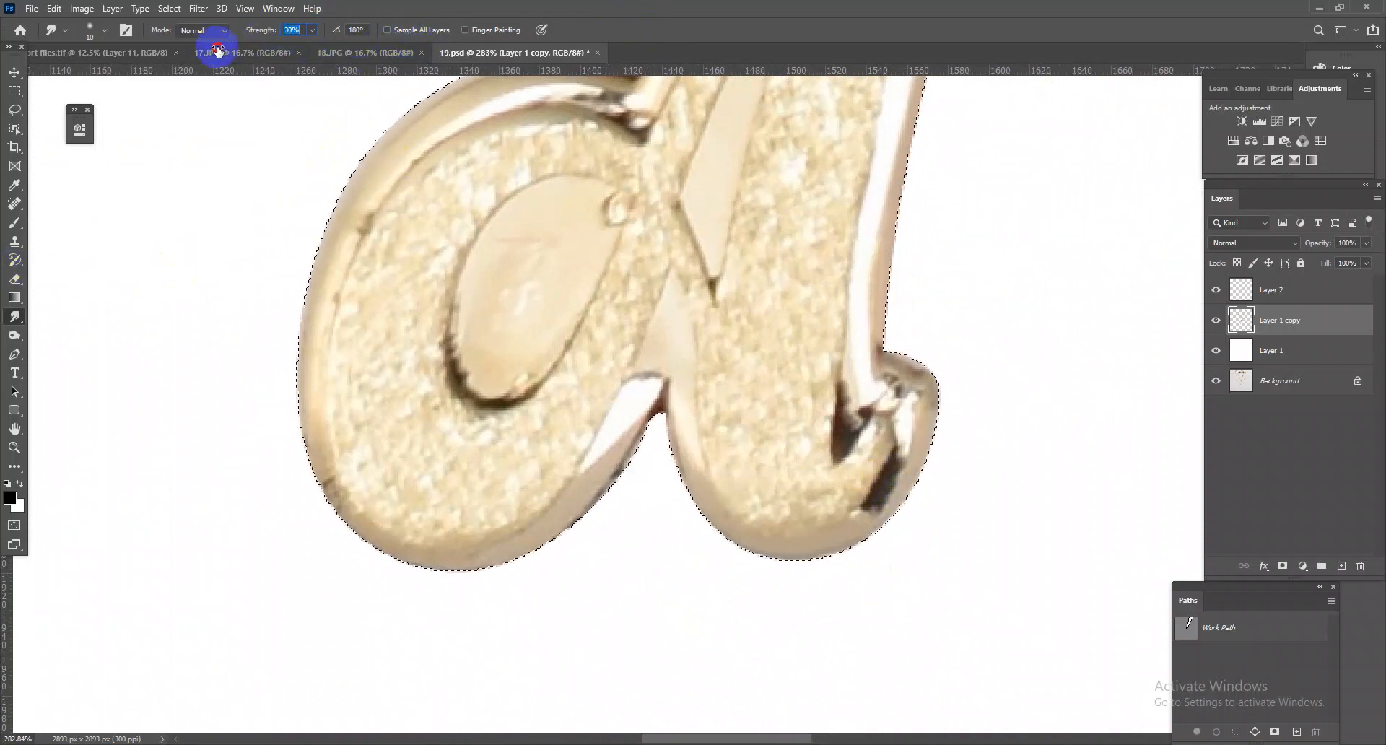
{"action": "left_click_drag", "start_coordinate": [891, 383], "coordinate": [918, 465]}
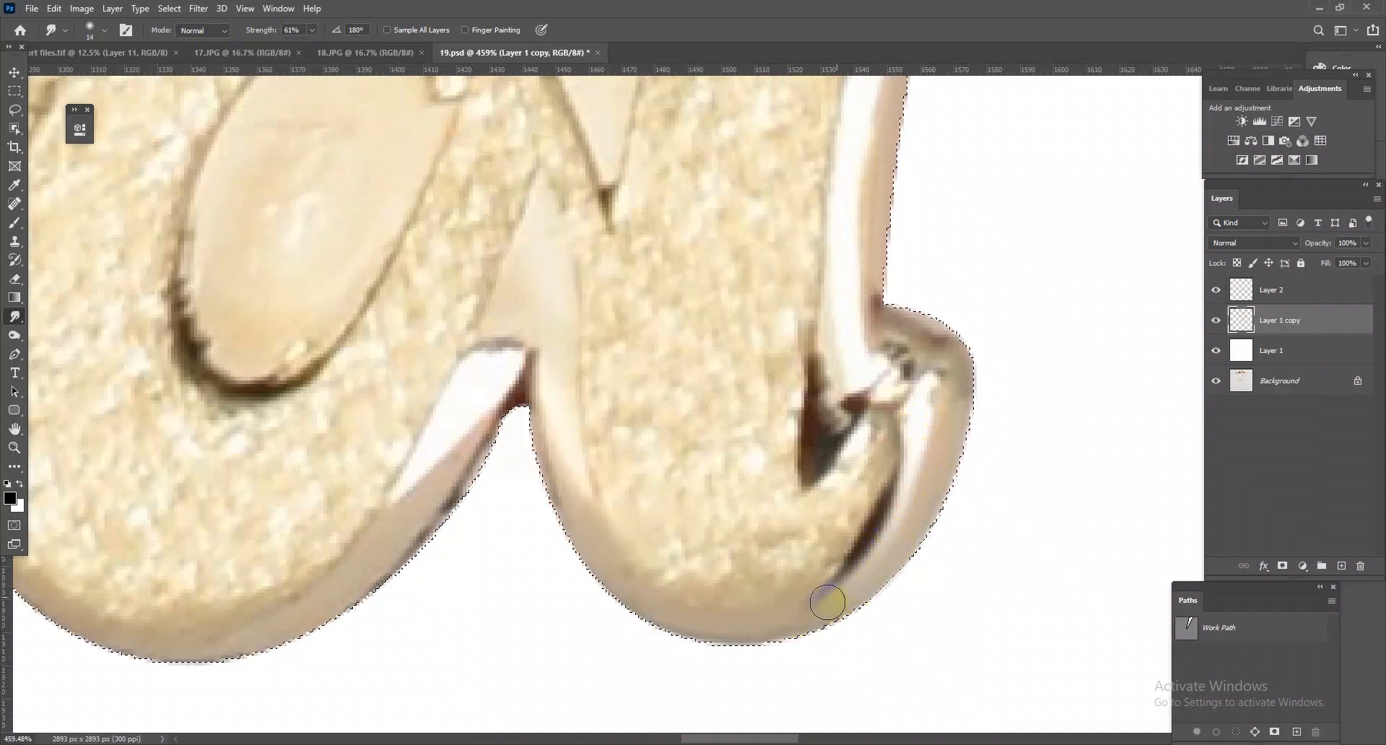
{"action": "mouse_move", "coordinate": [832, 454]}
{"action": "left_mouse_down"}
{"action": "mouse_move", "coordinate": [825, 330]}
{"action": "mouse_move", "coordinate": [821, 436]}
{"action": "mouse_move", "coordinate": [836, 436]}
{"action": "left_mouse_up"}
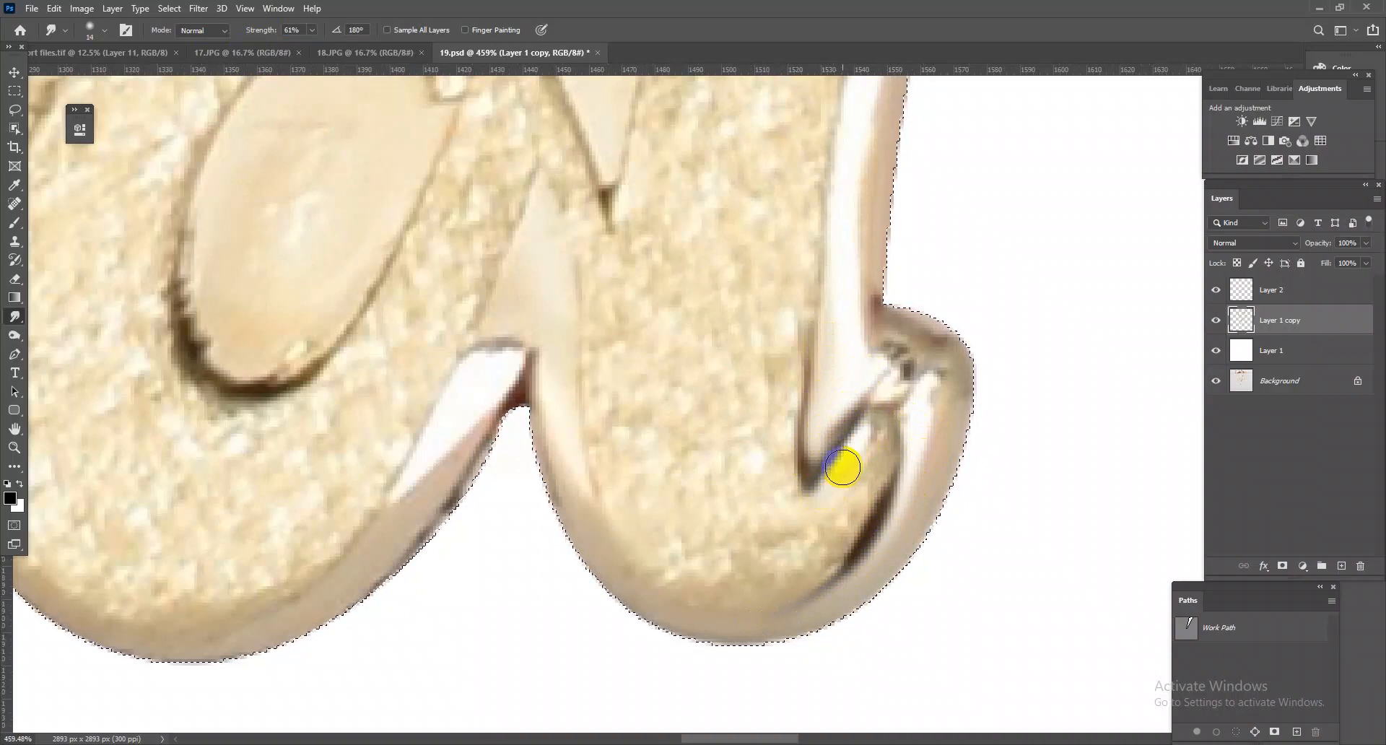
{"action": "left_click_drag", "start_coordinate": [818, 425], "coordinate": [816, 466]}
{"action": "left_click_drag", "start_coordinate": [841, 352], "coordinate": [832, 555]}
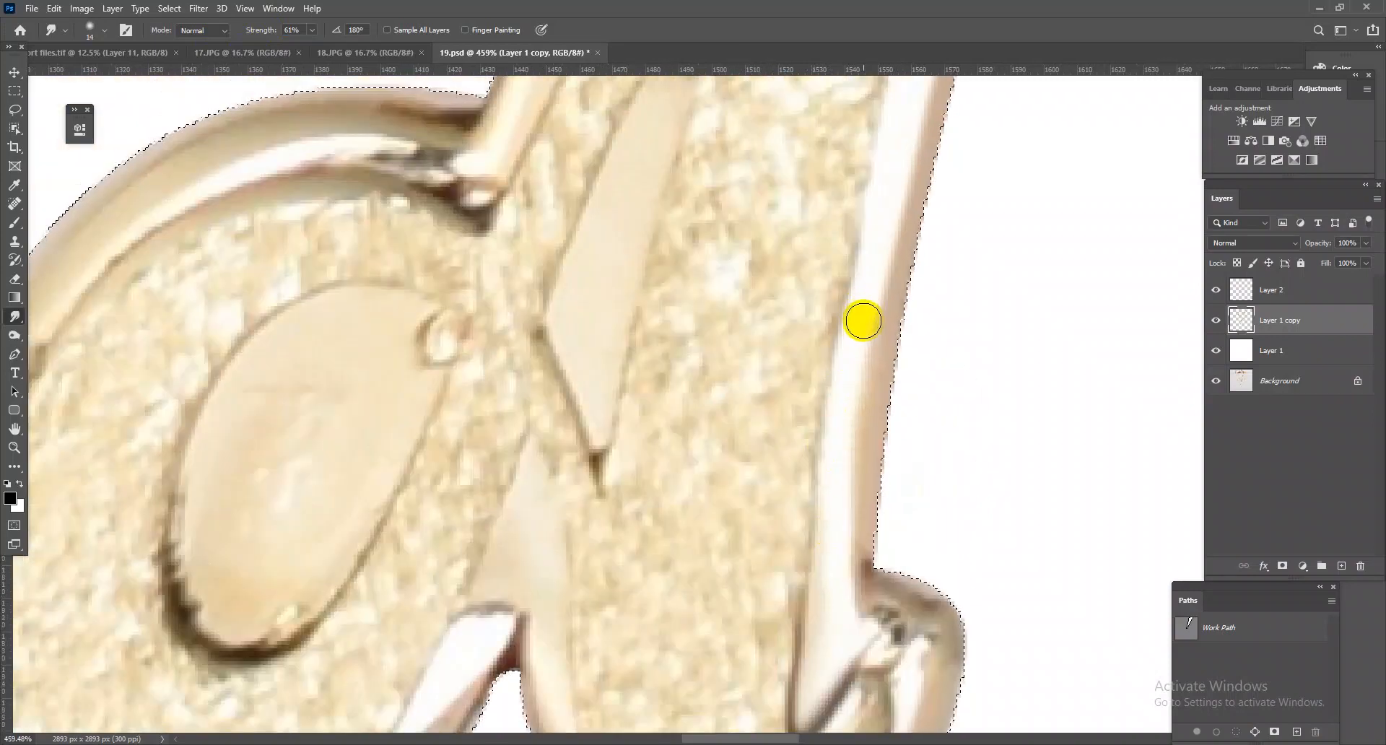
Step: Raise the Smudge strength to 94% and smooth the pendant's white stem rim up to its top corner and ring
{"action": "scroll", "coordinate": [857, 462], "scroll_direction": "down", "scroll_amount": 6}
{"action": "scroll", "coordinate": [897, 318], "scroll_direction": "up", "scroll_amount": 2}
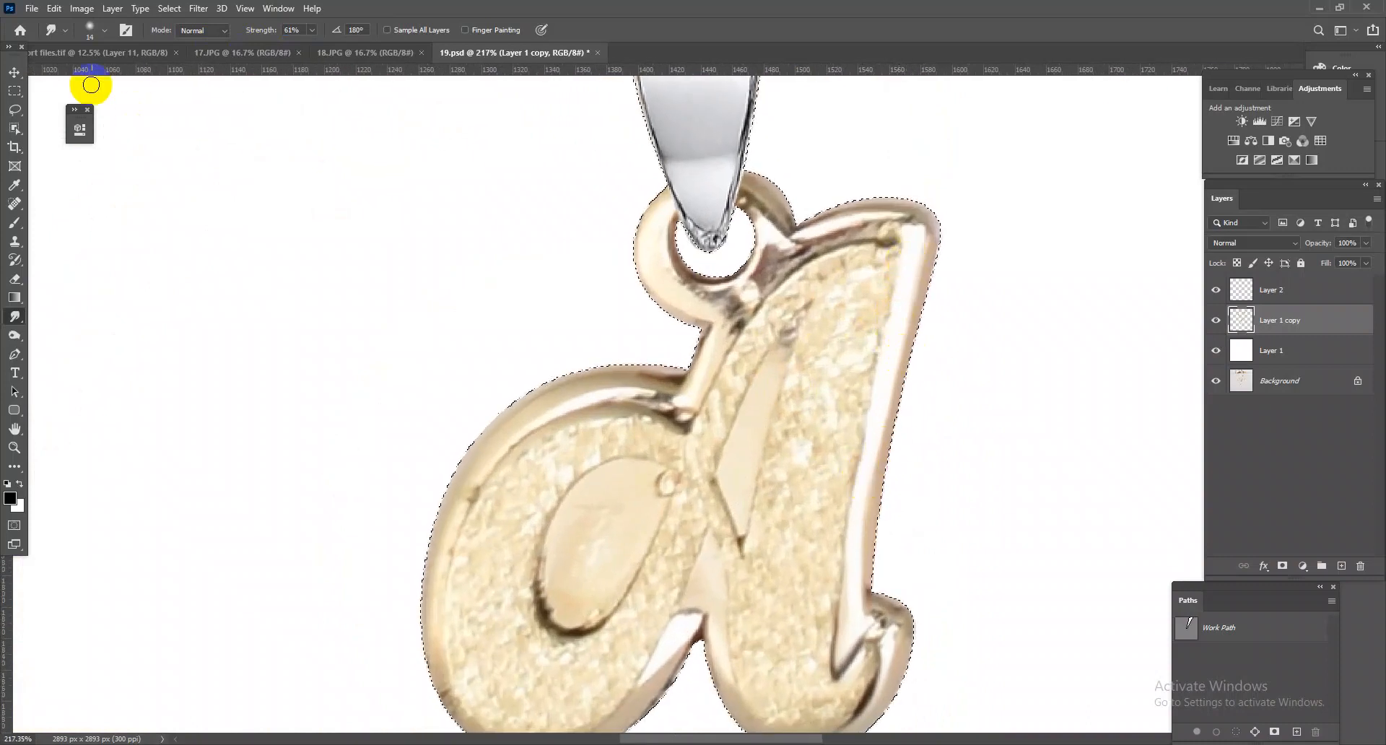
{"action": "left_click_drag", "start_coordinate": [256, 33], "coordinate": [280, 32]}
{"action": "left_click_drag", "start_coordinate": [847, 464], "coordinate": [879, 498]}
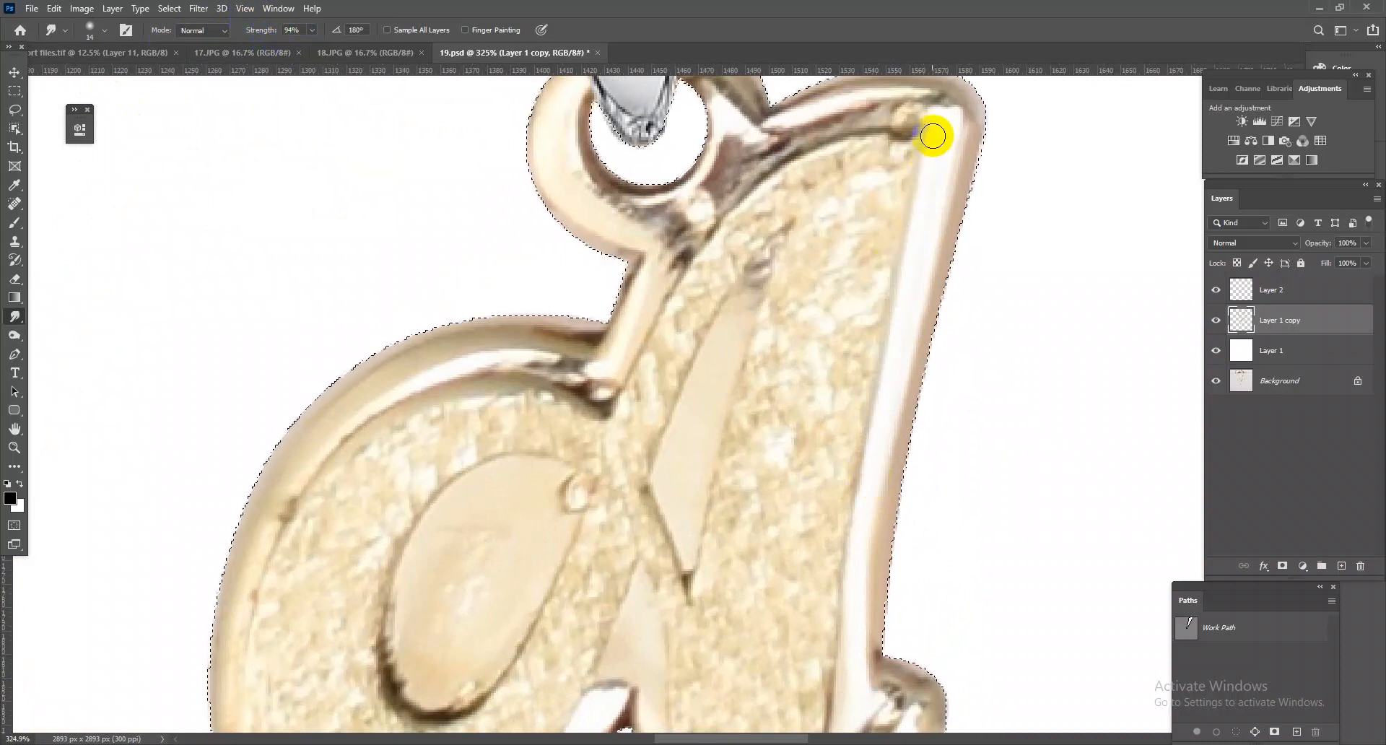
{"action": "left_click_drag", "start_coordinate": [915, 168], "coordinate": [1035, 259]}
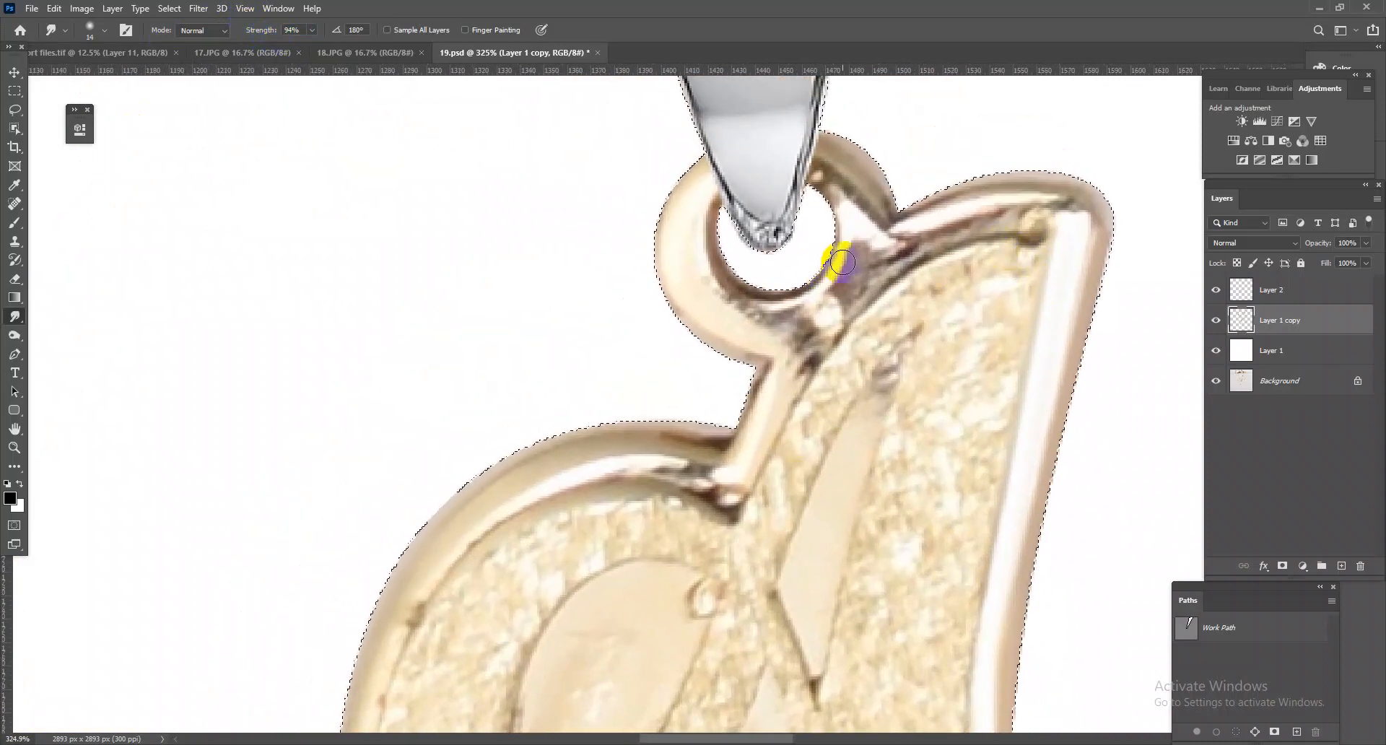
Step: Smudge out the blemishes along the left outer rim of the pendant's bowl
{"action": "mouse_move", "coordinate": [433, 588]}
{"action": "left_mouse_down"}
{"action": "mouse_move", "coordinate": [682, 345]}
{"action": "mouse_move", "coordinate": [666, 342]}
{"action": "mouse_move", "coordinate": [662, 358]}
{"action": "mouse_move", "coordinate": [674, 328]}
{"action": "mouse_move", "coordinate": [646, 383]}
{"action": "mouse_move", "coordinate": [671, 365]}
{"action": "mouse_move", "coordinate": [651, 368]}
{"action": "left_mouse_up"}
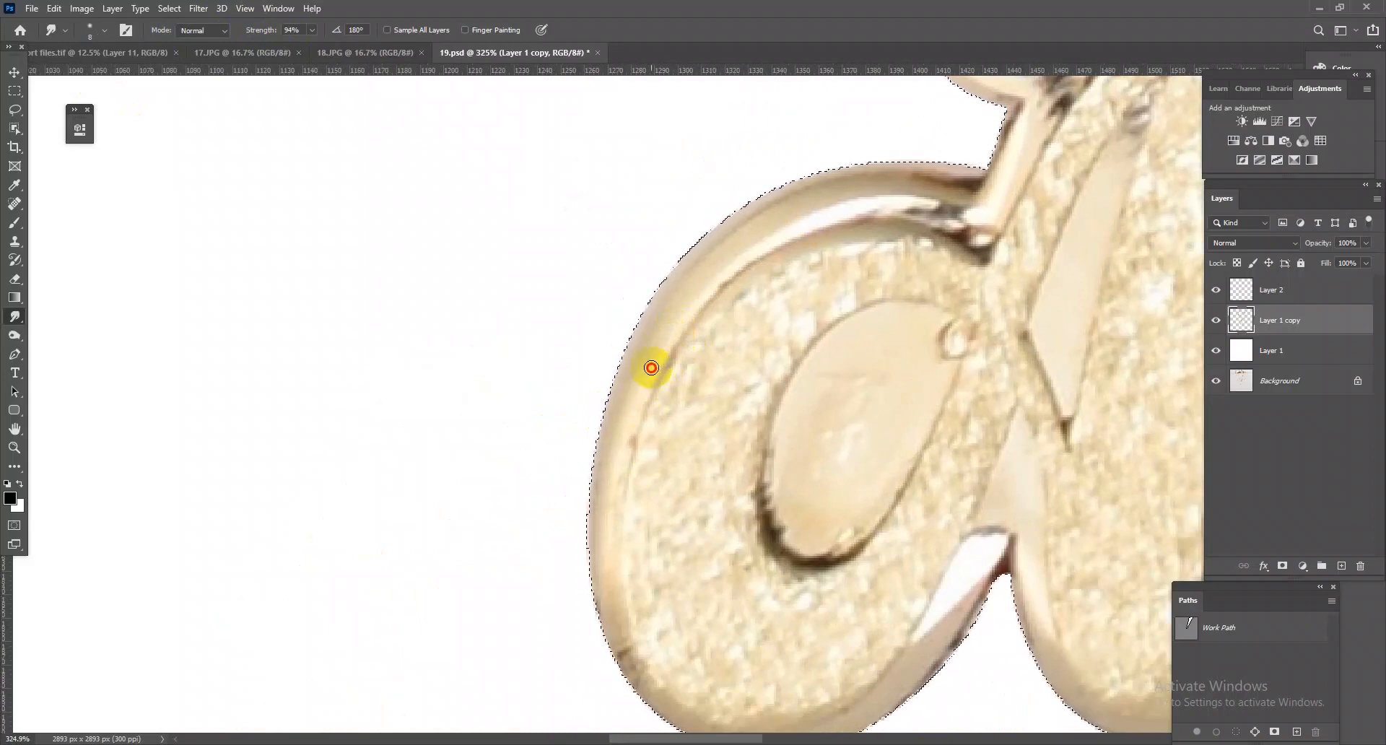
{"action": "left_click_drag", "start_coordinate": [631, 415], "coordinate": [646, 324]}
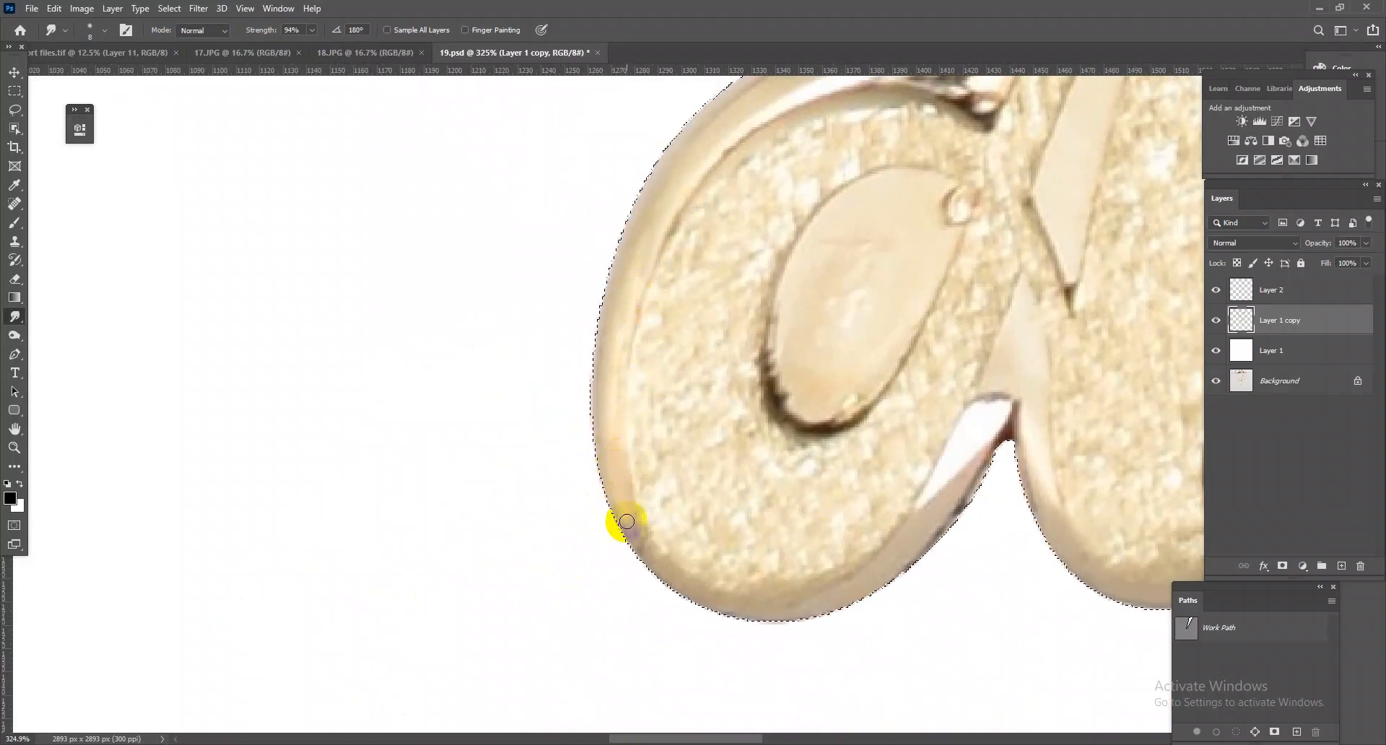
{"action": "mouse_move", "coordinate": [666, 563]}
{"action": "left_mouse_down"}
{"action": "mouse_move", "coordinate": [633, 526]}
{"action": "mouse_move", "coordinate": [646, 562]}
{"action": "left_mouse_up"}
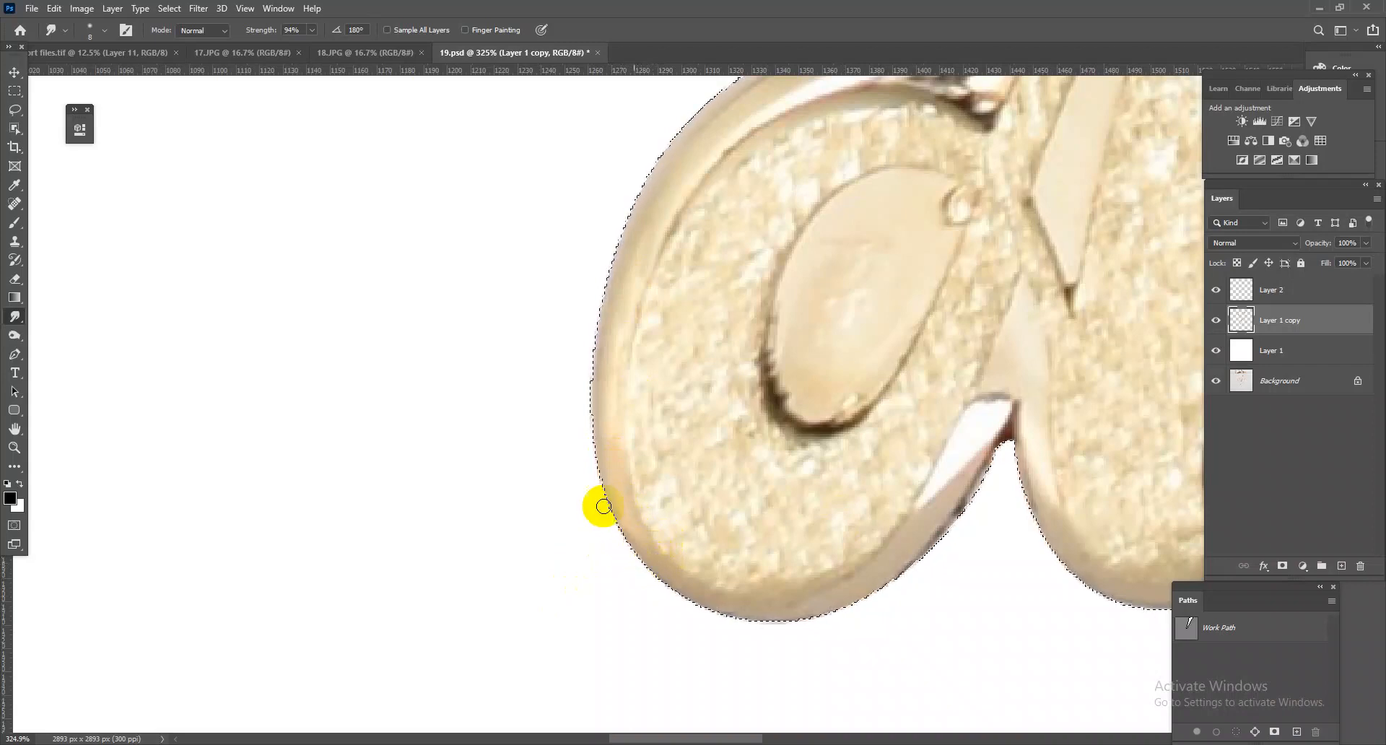
Step: Sample the gold rim colour and paint over the lower rim of the pendant's bowl with a softer brush
{"action": "left_click", "coordinate": [15, 222]}
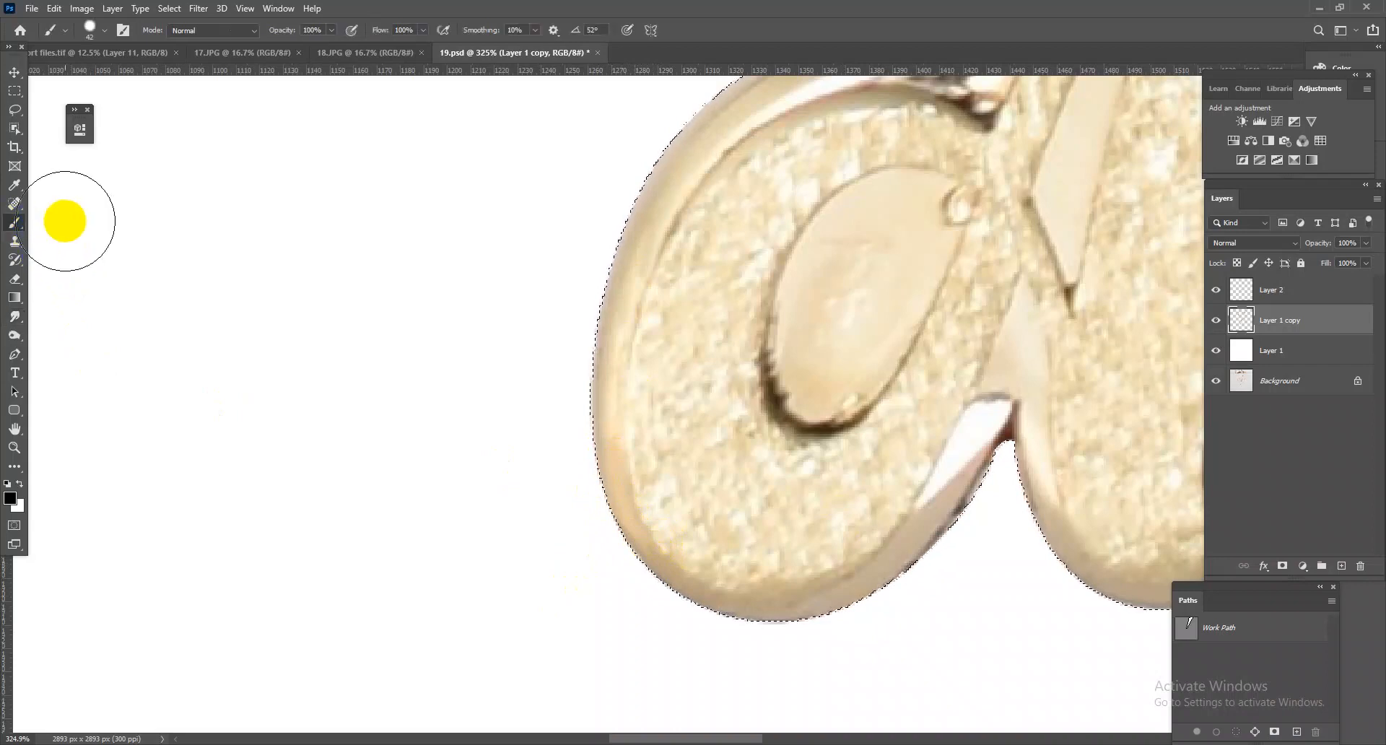
{"action": "right_click", "coordinate": [15, 222]}
{"action": "left_click", "coordinate": [79, 226]}
{"action": "left_click", "coordinate": [645, 538], "text": "alt"}
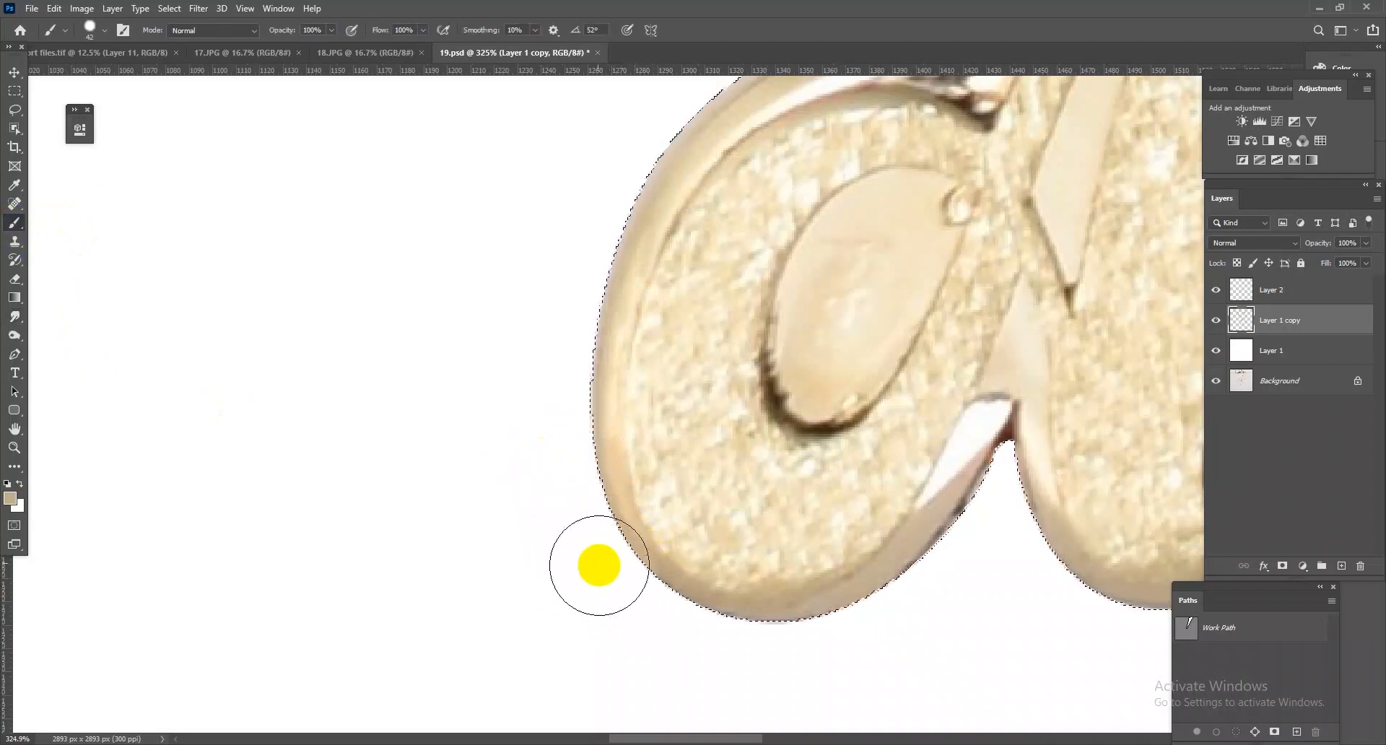
{"action": "right_click", "coordinate": [807, 582]}
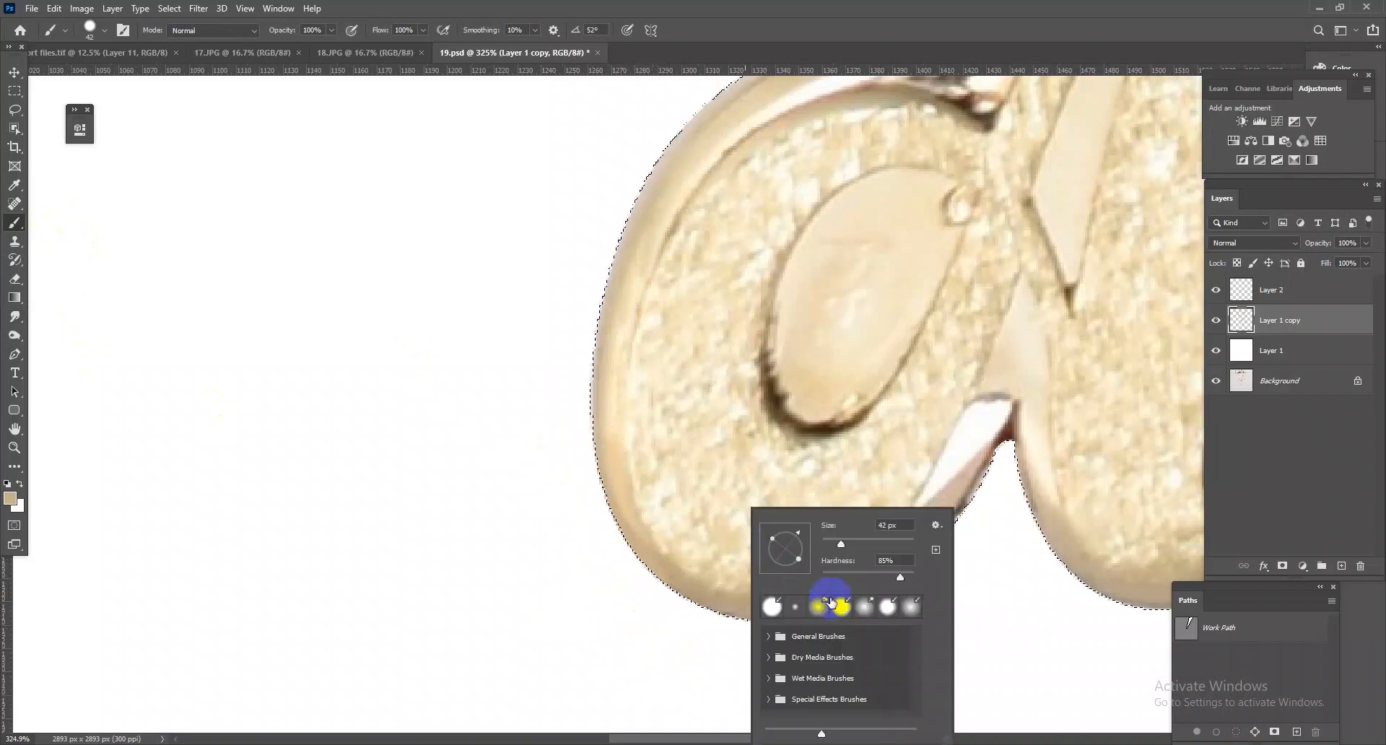
{"action": "left_click", "coordinate": [842, 576]}
{"action": "mouse_move", "coordinate": [664, 551]}
{"action": "left_mouse_down"}
{"action": "mouse_move", "coordinate": [678, 616]}
{"action": "mouse_move", "coordinate": [744, 643]}
{"action": "mouse_move", "coordinate": [859, 651]}
{"action": "mouse_move", "coordinate": [888, 613]}
{"action": "left_mouse_up"}
Step: Paint the oval inside the pendant's bowl with an even light gold sampled from it
{"action": "mouse_move", "coordinate": [868, 283]}
{"action": "left_mouse_down"}
{"action": "mouse_move", "coordinate": [822, 450]}
{"action": "mouse_move", "coordinate": [829, 381]}
{"action": "mouse_move", "coordinate": [816, 381]}
{"action": "mouse_move", "coordinate": [831, 377]}
{"action": "mouse_move", "coordinate": [811, 498]}
{"action": "mouse_move", "coordinate": [834, 486]}
{"action": "mouse_move", "coordinate": [788, 529]}
{"action": "mouse_move", "coordinate": [777, 467]}
{"action": "mouse_move", "coordinate": [771, 523]}
{"action": "mouse_move", "coordinate": [815, 425]}
{"action": "mouse_move", "coordinate": [815, 544]}
{"action": "mouse_move", "coordinate": [765, 537]}
{"action": "mouse_move", "coordinate": [769, 464]}
{"action": "mouse_move", "coordinate": [775, 559]}
{"action": "left_mouse_up"}
{"action": "scroll", "coordinate": [844, 490], "scroll_direction": "down", "scroll_amount": 5}
{"action": "scroll", "coordinate": [845, 514], "scroll_direction": "up", "scroll_amount": 5}
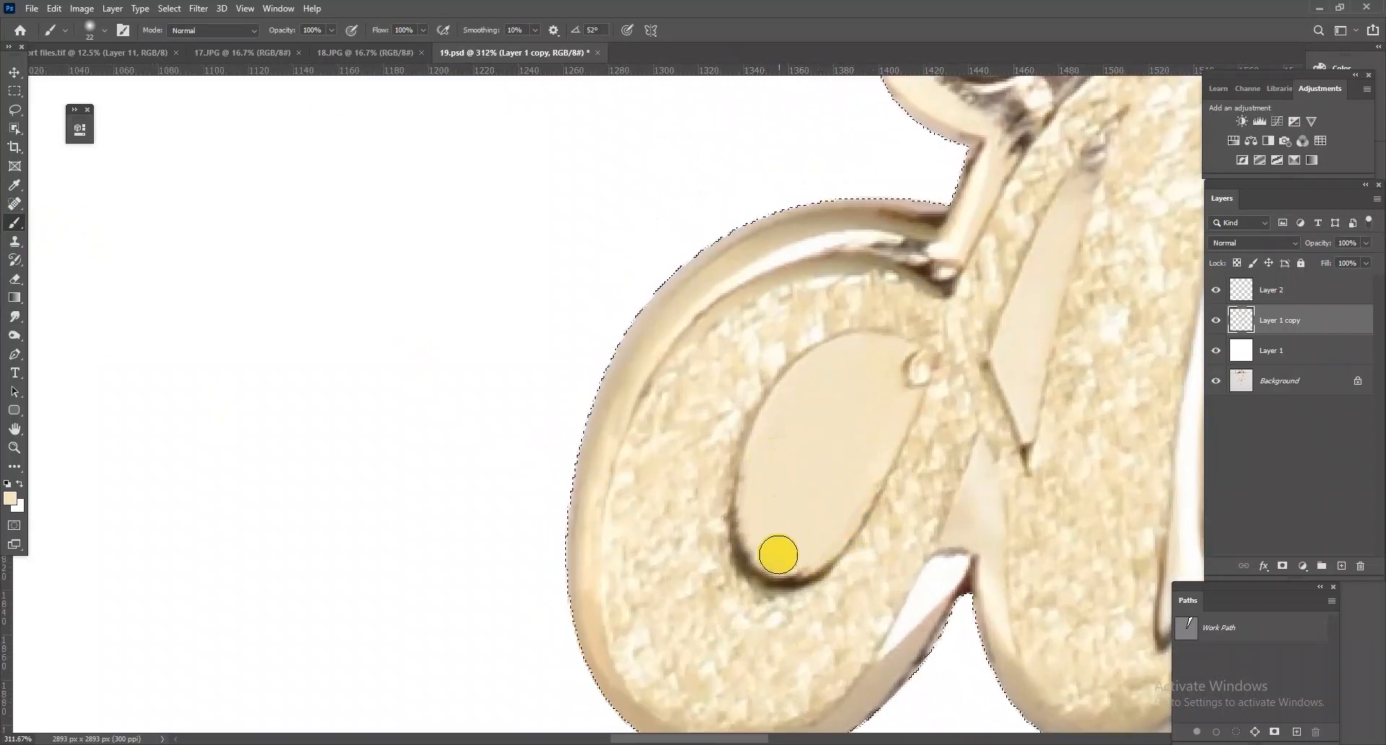
{"action": "scroll", "coordinate": [830, 362], "scroll_direction": "down", "scroll_amount": 5}
{"action": "scroll", "coordinate": [888, 288], "scroll_direction": "up", "scroll_amount": 3}
Step: Paint light gold over the dark marks along the left earring's right stem edge and curled foot
{"action": "left_click_drag", "start_coordinate": [680, 319], "coordinate": [707, 336]}
{"action": "left_click_drag", "start_coordinate": [785, 377], "coordinate": [778, 88]}
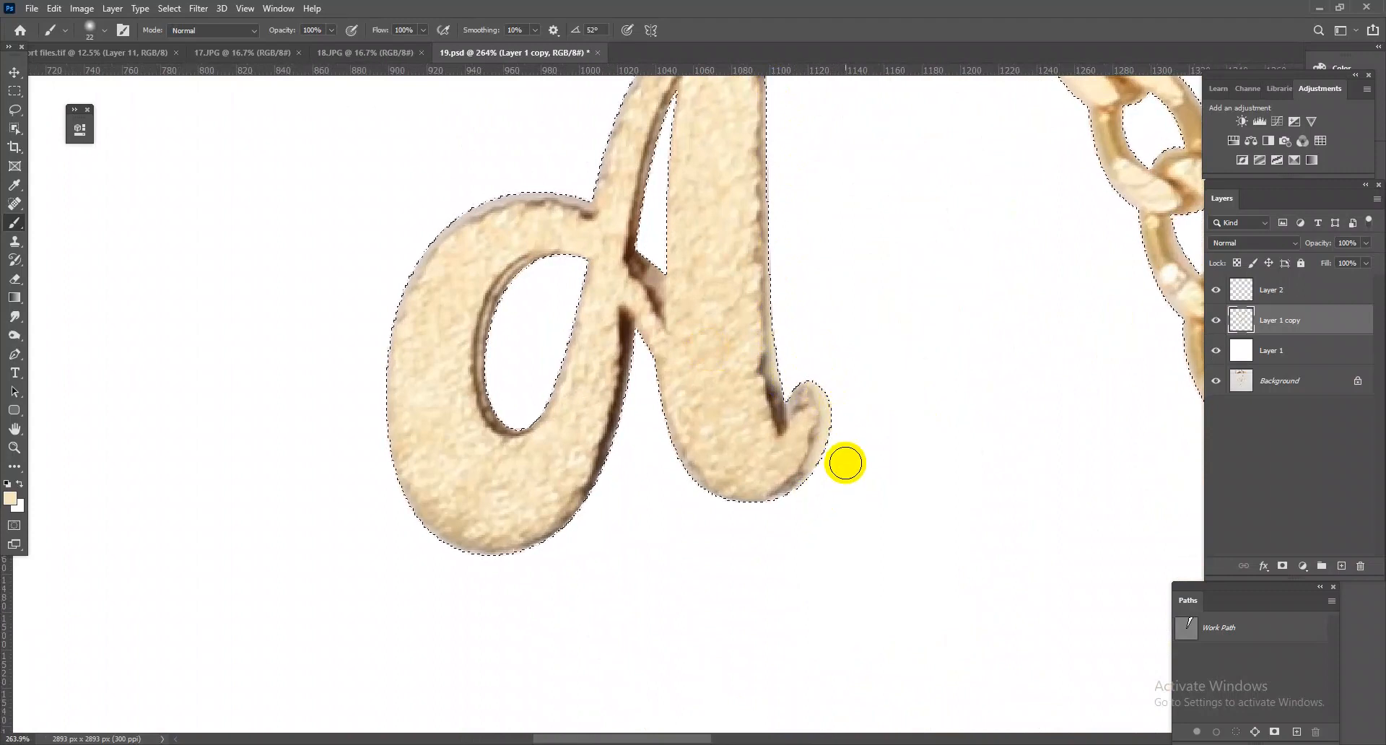
{"action": "left_click_drag", "start_coordinate": [782, 369], "coordinate": [772, 369]}
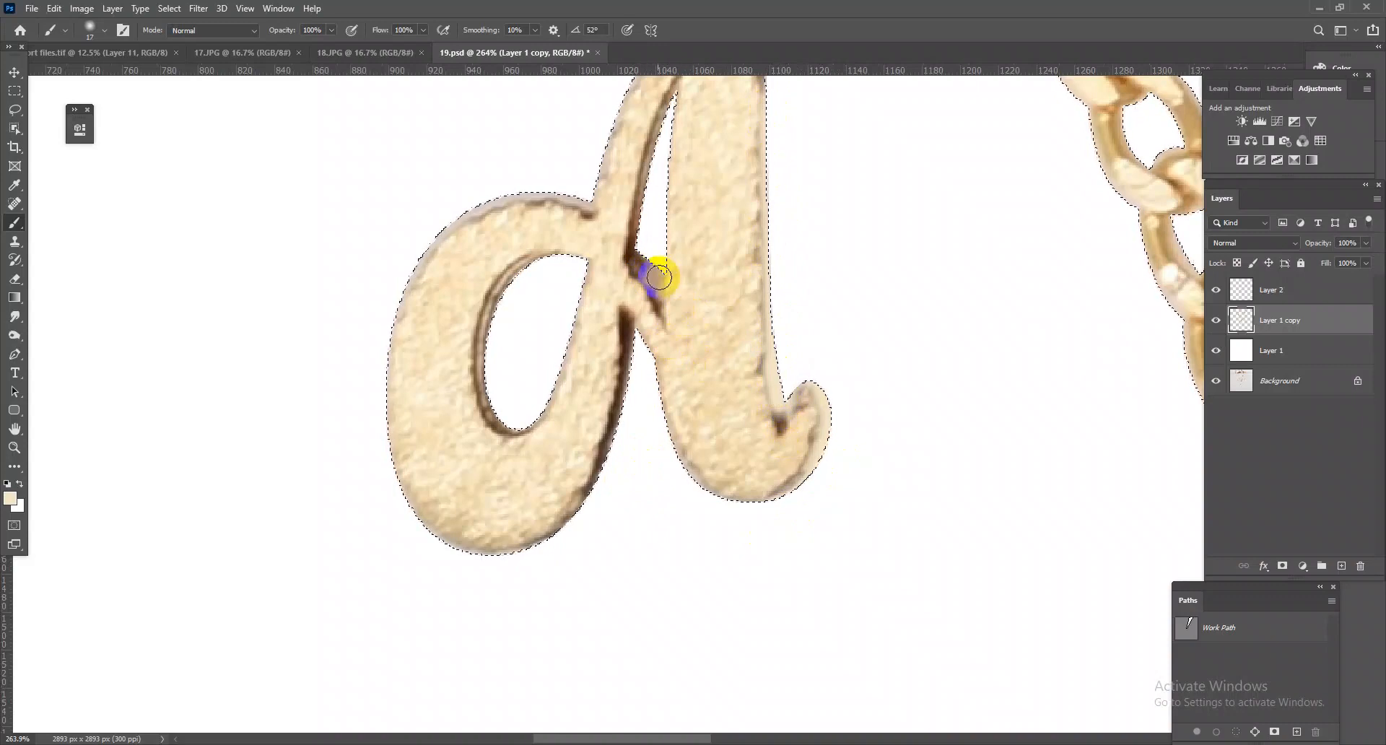
{"action": "left_click_drag", "start_coordinate": [654, 358], "coordinate": [589, 334]}
{"action": "left_click_drag", "start_coordinate": [914, 412], "coordinate": [924, 411]}
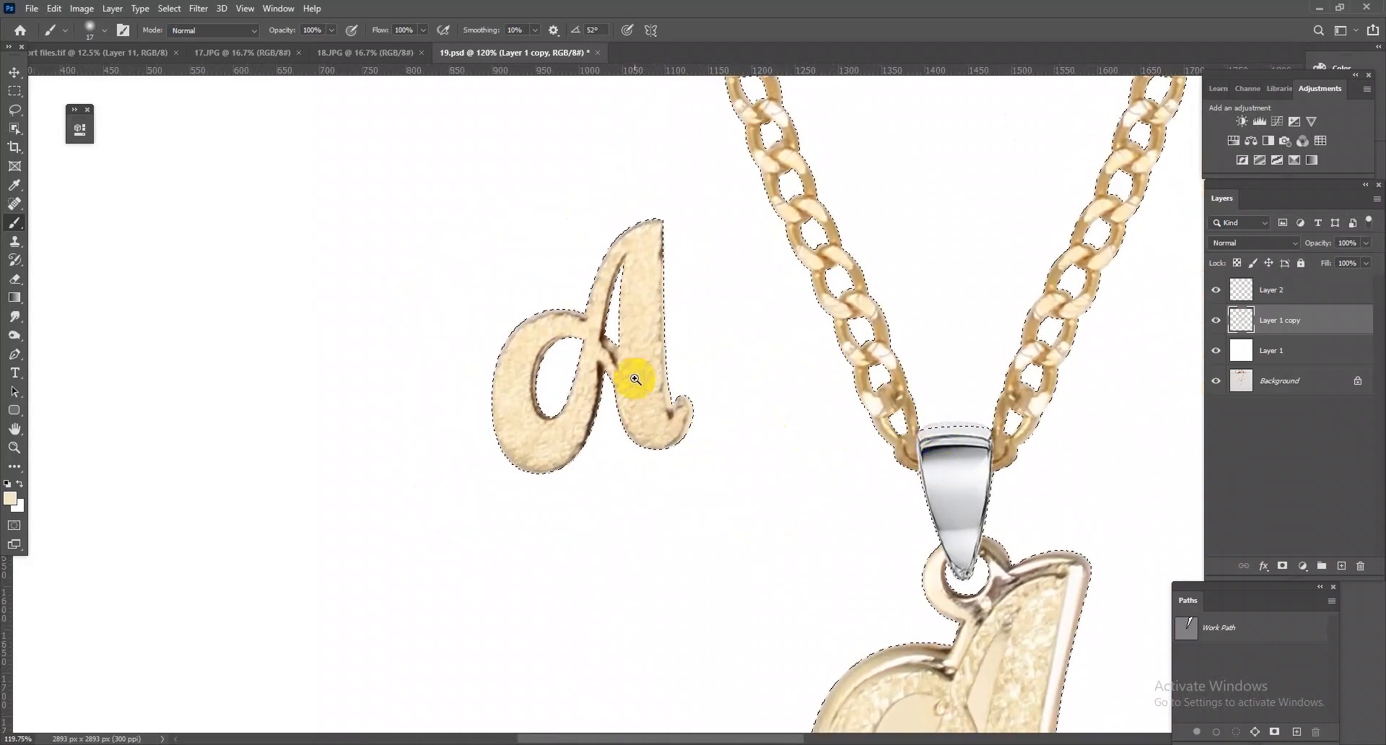
Step: Smudge the left earring's crossbar, dark inner shadow edge and curled foot into smooth, clean lines
{"action": "left_click_drag", "start_coordinate": [630, 375], "coordinate": [710, 406]}
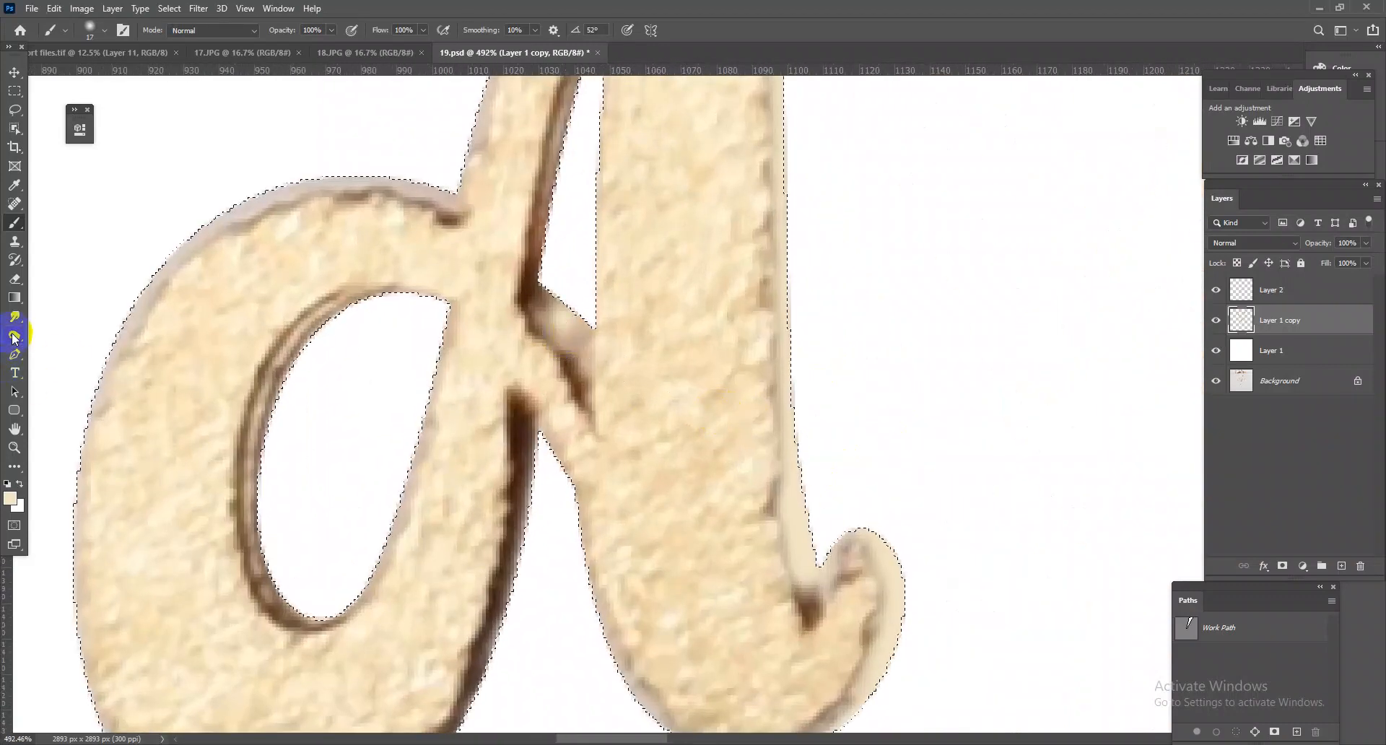
{"action": "left_click", "coordinate": [16, 317]}
{"action": "mouse_move", "coordinate": [559, 318]}
{"action": "left_mouse_down"}
{"action": "mouse_move", "coordinate": [578, 356]}
{"action": "mouse_move", "coordinate": [539, 322]}
{"action": "mouse_move", "coordinate": [581, 327]}
{"action": "mouse_move", "coordinate": [539, 296]}
{"action": "mouse_move", "coordinate": [560, 303]}
{"action": "mouse_move", "coordinate": [546, 294]}
{"action": "mouse_move", "coordinate": [570, 319]}
{"action": "left_mouse_up"}
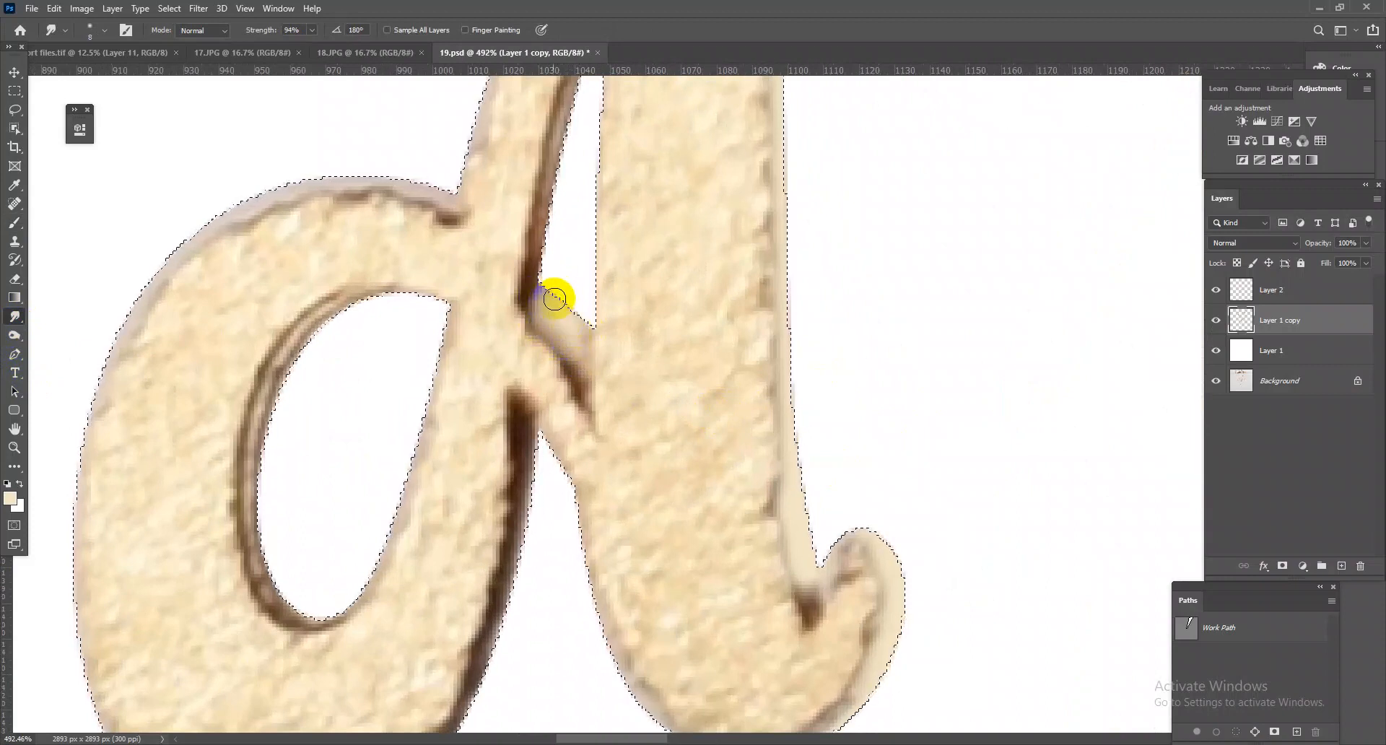
{"action": "left_click_drag", "start_coordinate": [544, 254], "coordinate": [580, 202]}
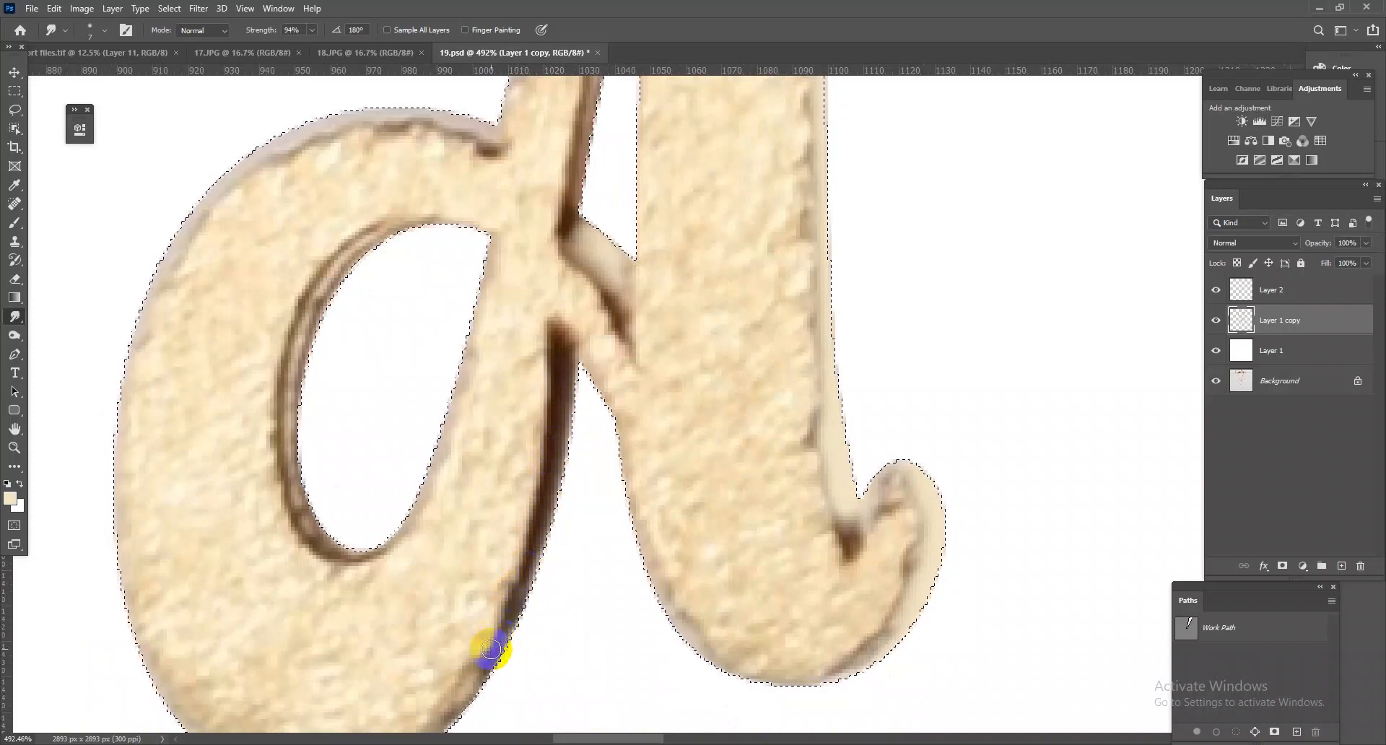
{"action": "left_click_drag", "start_coordinate": [455, 706], "coordinate": [441, 724]}
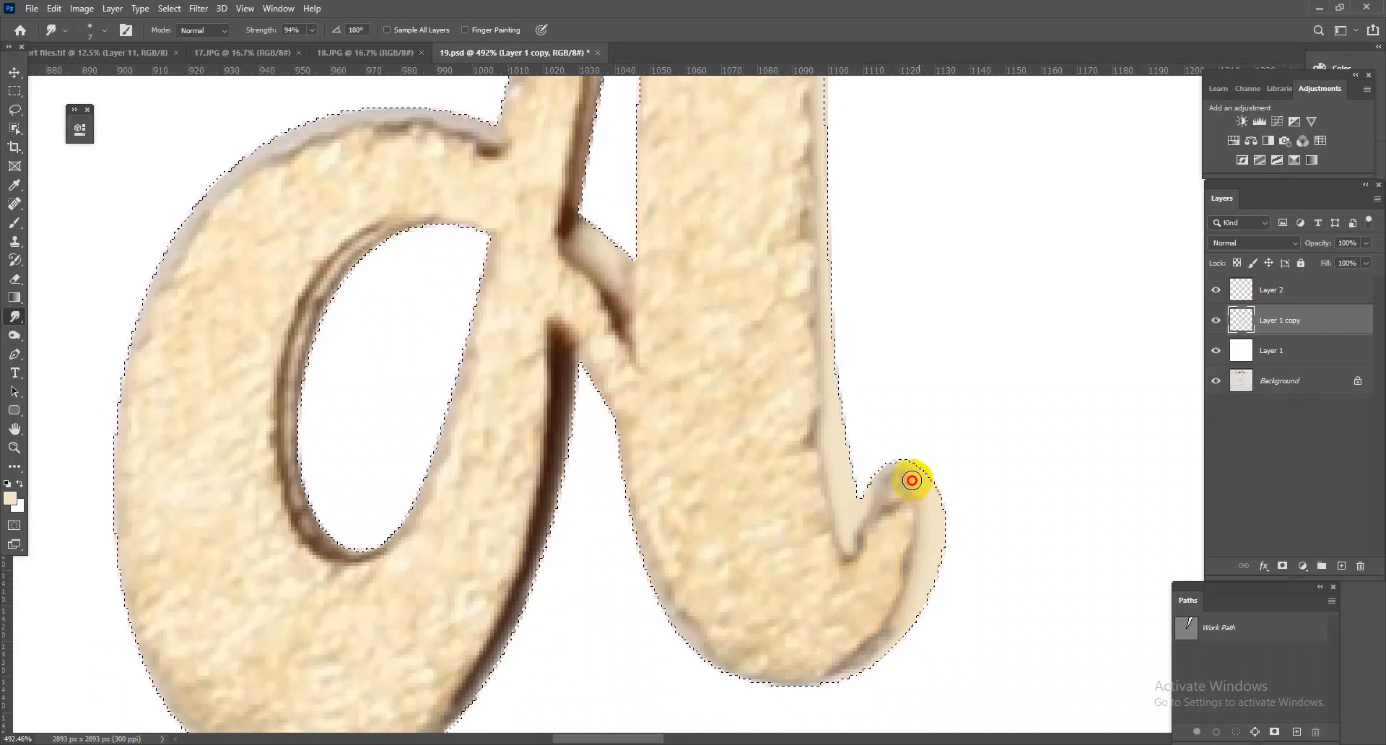
{"action": "mouse_move", "coordinate": [903, 566]}
{"action": "left_mouse_down"}
{"action": "mouse_move", "coordinate": [894, 544]}
{"action": "mouse_move", "coordinate": [894, 578]}
{"action": "mouse_move", "coordinate": [850, 586]}
{"action": "left_mouse_up"}
Step: Smudge the right edge of the left earring's stem down to the foot to even out its rim
{"action": "scroll", "coordinate": [649, 411], "scroll_direction": "down", "scroll_amount": 5}
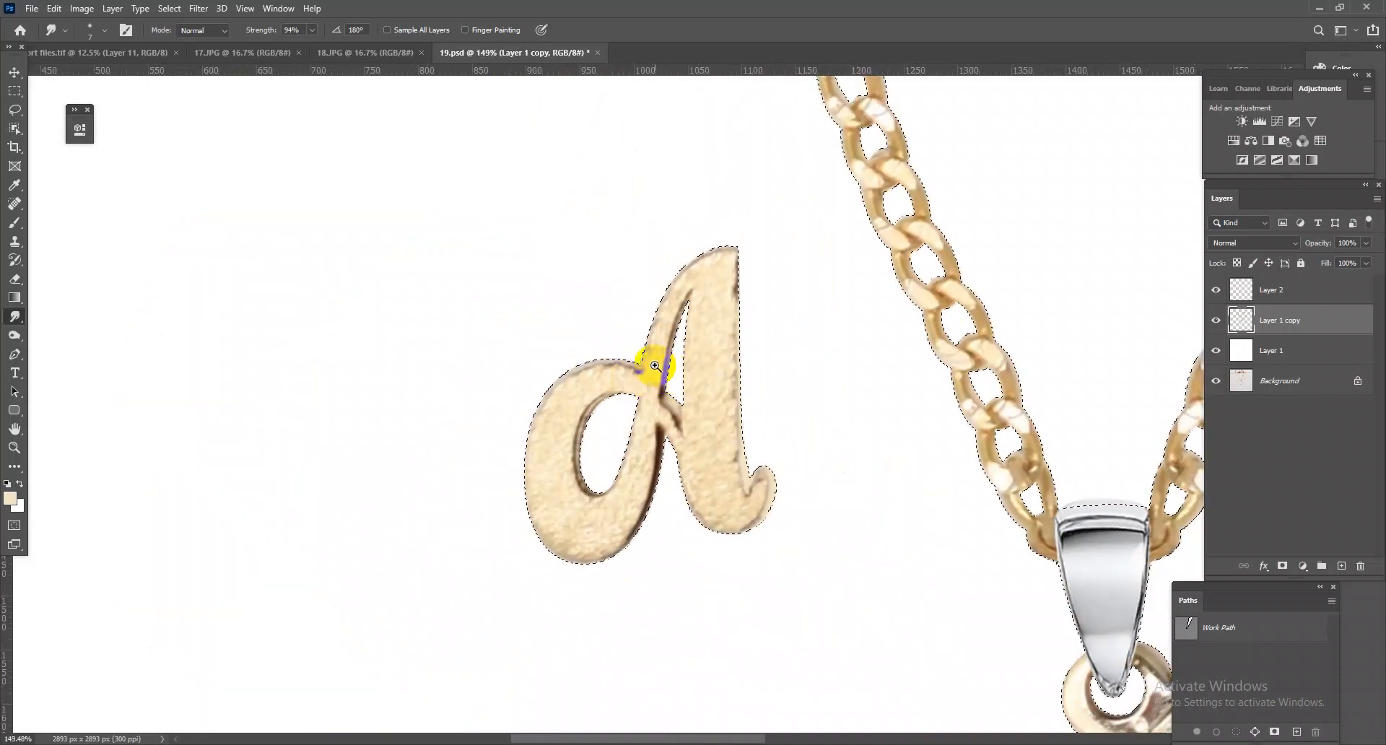
{"action": "scroll", "coordinate": [794, 364], "scroll_direction": "up", "scroll_amount": 6}
{"action": "mouse_move", "coordinate": [761, 373]}
{"action": "left_mouse_down"}
{"action": "mouse_move", "coordinate": [757, 184]}
{"action": "mouse_move", "coordinate": [743, 381]}
{"action": "left_mouse_up"}
{"action": "left_click_drag", "start_coordinate": [749, 433], "coordinate": [743, 272]}
{"action": "mouse_move", "coordinate": [744, 570]}
{"action": "left_mouse_down"}
{"action": "mouse_move", "coordinate": [708, 271]}
{"action": "mouse_move", "coordinate": [754, 581]}
{"action": "mouse_move", "coordinate": [743, 553]}
{"action": "mouse_move", "coordinate": [748, 563]}
{"action": "mouse_move", "coordinate": [767, 495]}
{"action": "left_mouse_up"}
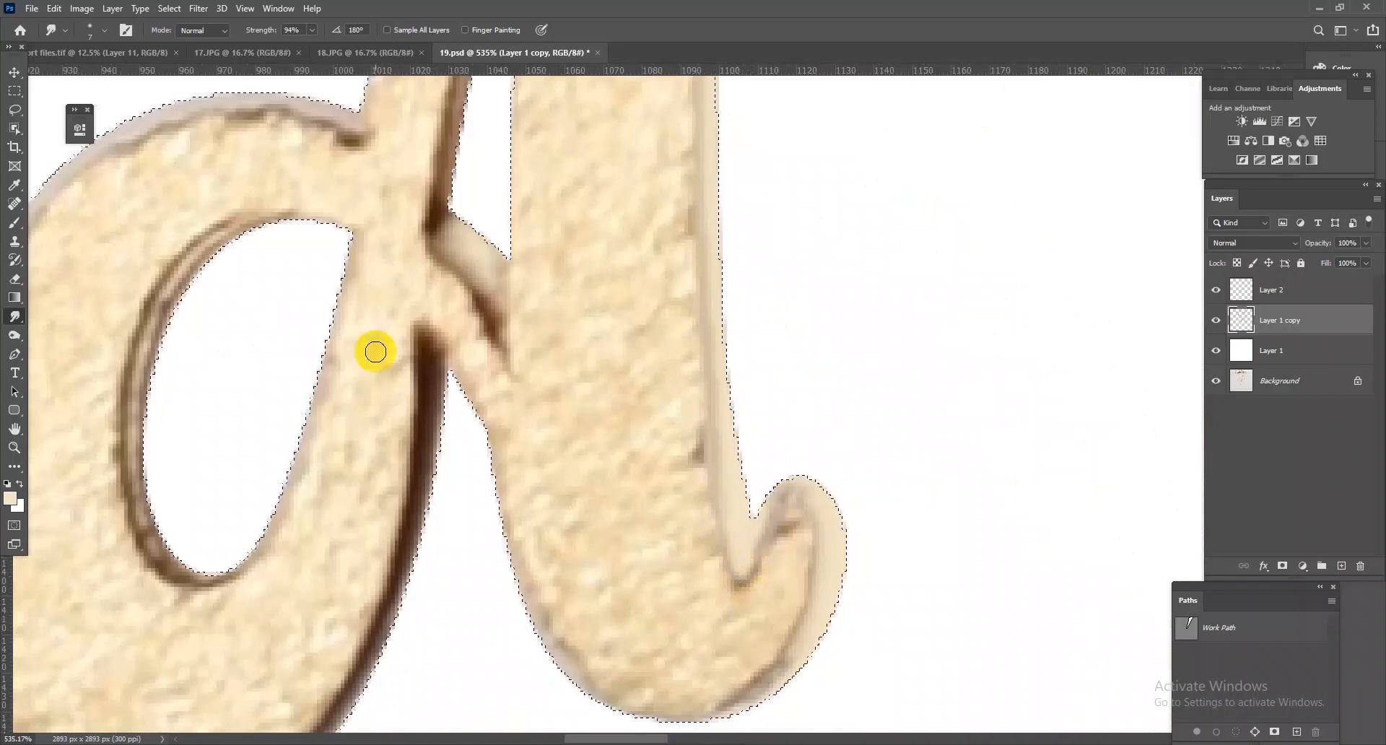
Step: Smudge the left earring's triangular opening edge and the shaded facet of its crossbar to smooth the brown transitions
{"action": "left_click_drag", "start_coordinate": [469, 458], "coordinate": [418, 325]}
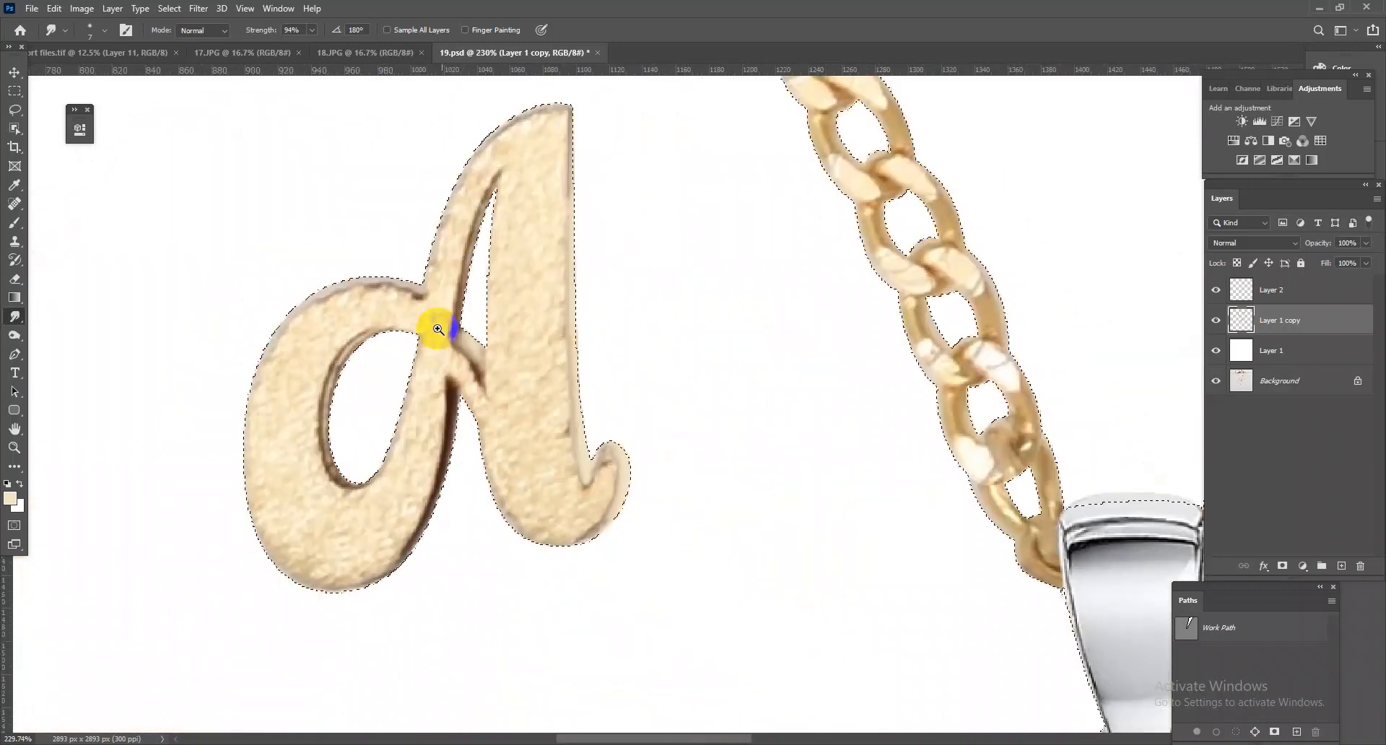
{"action": "left_click_drag", "start_coordinate": [466, 372], "coordinate": [520, 400]}
{"action": "mouse_move", "coordinate": [487, 348]}
{"action": "left_mouse_down"}
{"action": "mouse_move", "coordinate": [507, 395]}
{"action": "mouse_move", "coordinate": [492, 362]}
{"action": "left_mouse_up"}
{"action": "left_click_drag", "start_coordinate": [447, 257], "coordinate": [461, 386]}
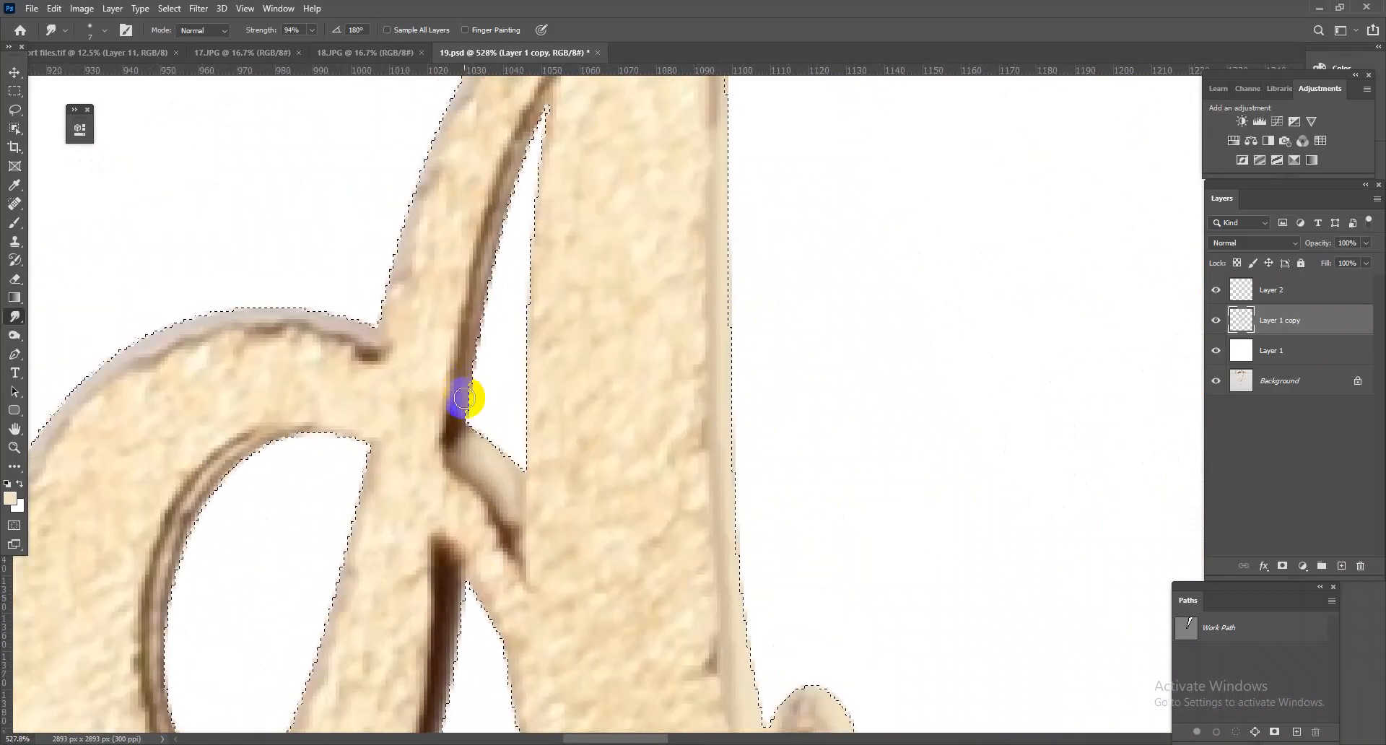
{"action": "mouse_move", "coordinate": [503, 190]}
{"action": "left_mouse_down"}
{"action": "mouse_move", "coordinate": [461, 164]}
{"action": "mouse_move", "coordinate": [504, 186]}
{"action": "left_mouse_up"}
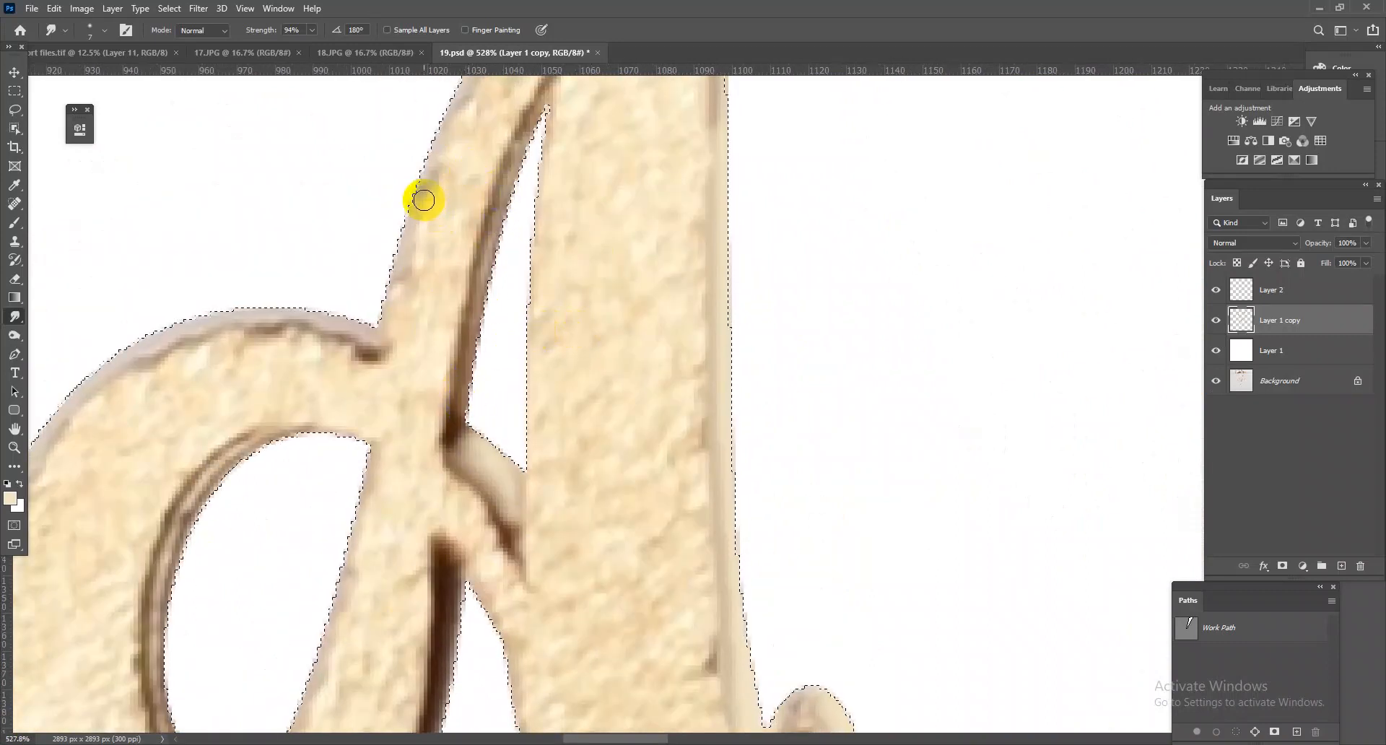
{"action": "mouse_move", "coordinate": [516, 399]}
{"action": "left_mouse_down"}
{"action": "mouse_move", "coordinate": [419, 240]}
{"action": "mouse_move", "coordinate": [575, 473]}
{"action": "mouse_move", "coordinate": [621, 495]}
{"action": "left_mouse_up"}
{"action": "mouse_move", "coordinate": [499, 394]}
{"action": "left_mouse_down"}
{"action": "mouse_move", "coordinate": [523, 445]}
{"action": "mouse_move", "coordinate": [468, 339]}
{"action": "left_mouse_up"}
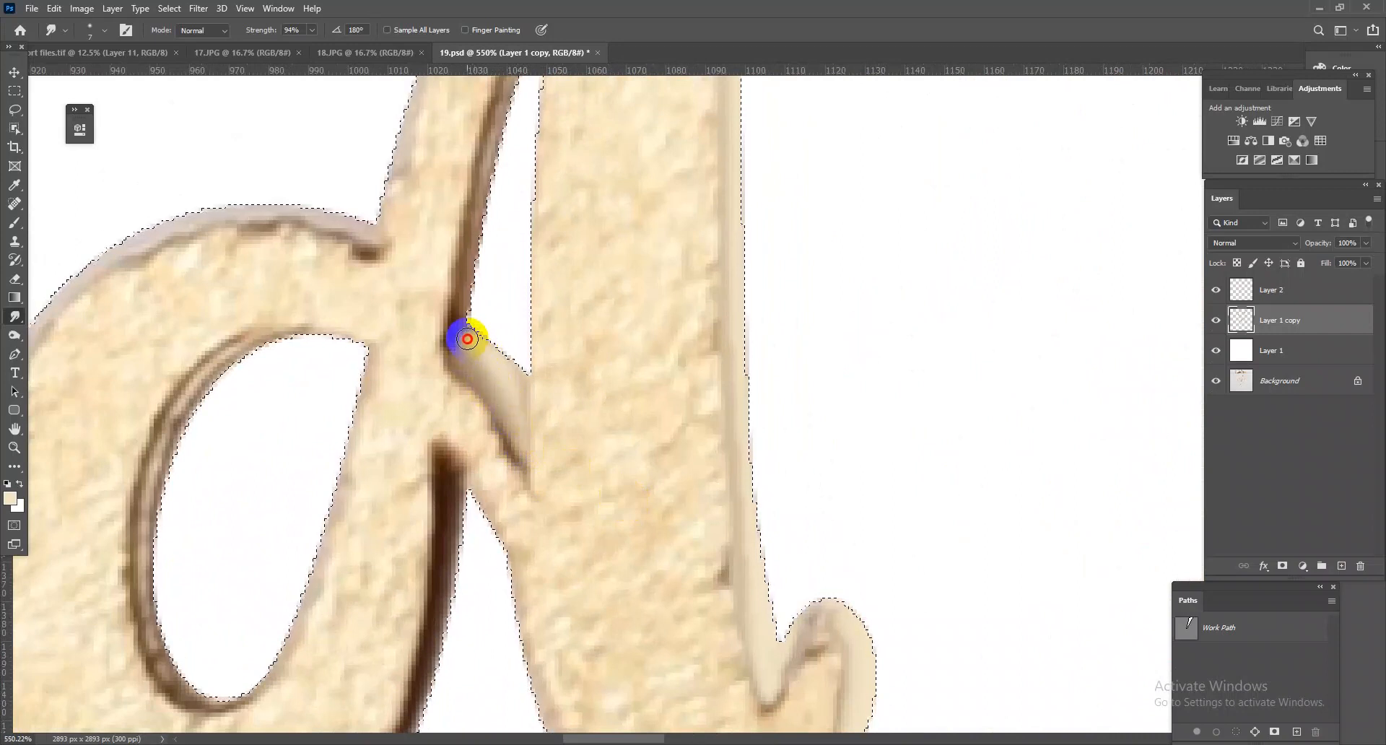
{"action": "left_click_drag", "start_coordinate": [636, 462], "coordinate": [505, 405]}
Step: Smudge the pendant's upper rim, the notch between bowl and stem, and the jump ring into smooth polished metal
{"action": "left_click_drag", "start_coordinate": [884, 436], "coordinate": [925, 217]}
{"action": "left_click_drag", "start_coordinate": [923, 347], "coordinate": [810, 452]}
{"action": "left_click_drag", "start_coordinate": [691, 490], "coordinate": [735, 517]}
{"action": "left_click_drag", "start_coordinate": [672, 517], "coordinate": [758, 283]}
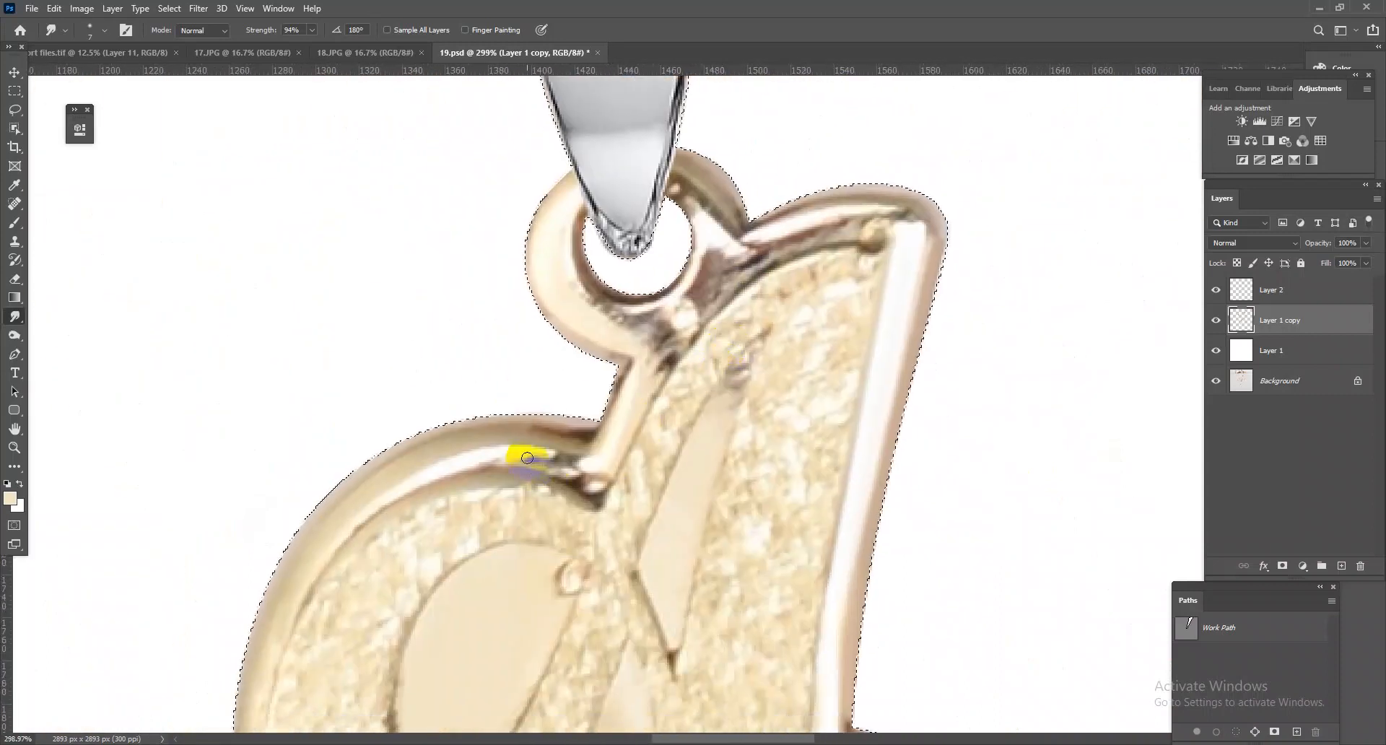
{"action": "mouse_move", "coordinate": [568, 464]}
{"action": "left_mouse_down"}
{"action": "mouse_move", "coordinate": [455, 458]}
{"action": "mouse_move", "coordinate": [587, 474]}
{"action": "mouse_move", "coordinate": [610, 452]}
{"action": "mouse_move", "coordinate": [594, 473]}
{"action": "mouse_move", "coordinate": [634, 375]}
{"action": "mouse_move", "coordinate": [656, 361]}
{"action": "mouse_move", "coordinate": [632, 400]}
{"action": "left_mouse_up"}
{"action": "right_click", "coordinate": [557, 466], "text": "alt"}
{"action": "mouse_move", "coordinate": [679, 330]}
{"action": "left_mouse_down"}
{"action": "mouse_move", "coordinate": [746, 270]}
{"action": "mouse_move", "coordinate": [683, 324]}
{"action": "left_mouse_up"}
{"action": "mouse_move", "coordinate": [768, 252]}
{"action": "left_mouse_down"}
{"action": "mouse_move", "coordinate": [741, 277]}
{"action": "mouse_move", "coordinate": [800, 249]}
{"action": "mouse_move", "coordinate": [753, 272]}
{"action": "left_mouse_up"}
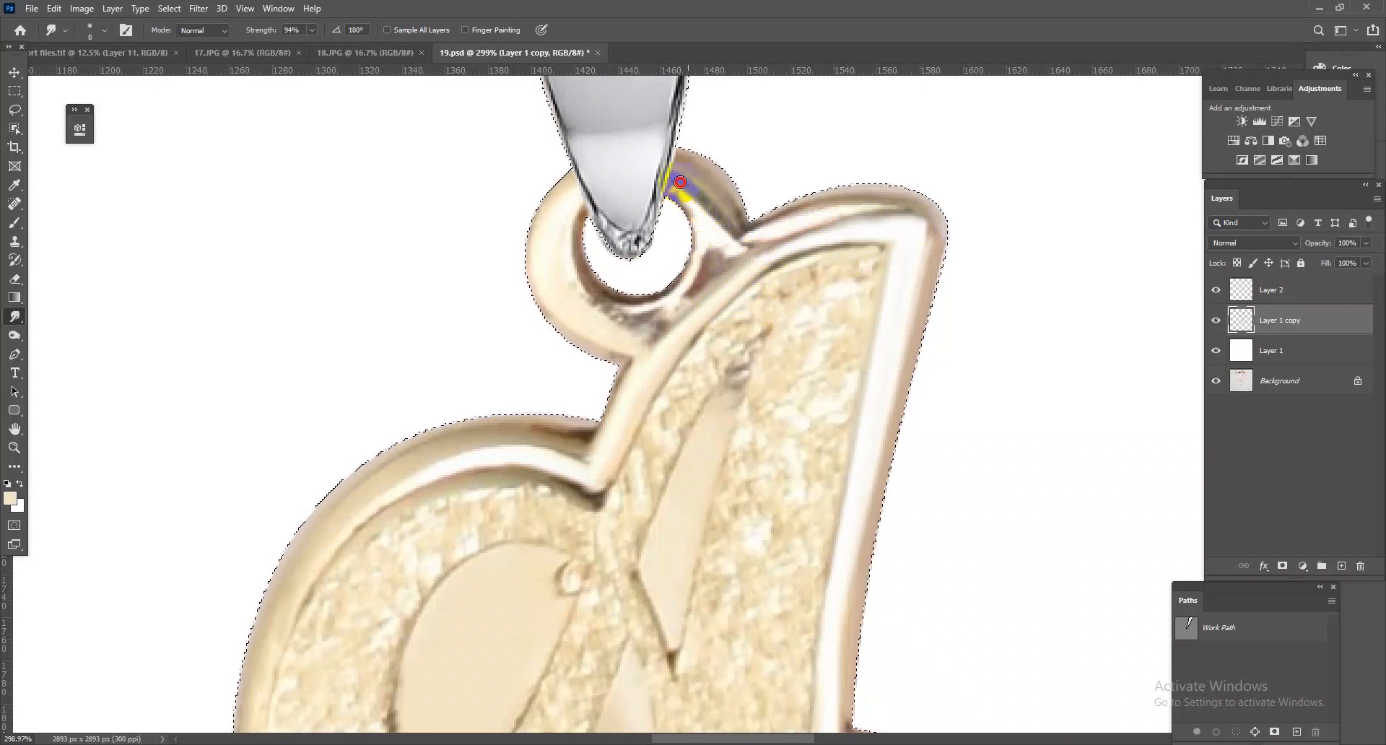
{"action": "mouse_move", "coordinate": [564, 271]}
{"action": "left_mouse_down"}
{"action": "mouse_move", "coordinate": [596, 317]}
{"action": "mouse_move", "coordinate": [582, 304]}
{"action": "mouse_move", "coordinate": [647, 318]}
{"action": "left_mouse_up"}
{"action": "left_click_drag", "start_coordinate": [924, 300], "coordinate": [832, 167]}
Step: Smudge the rim beneath the pendant's stem and curled foot into a smooth continuous band with a soft highlight
{"action": "mouse_move", "coordinate": [896, 420]}
{"action": "left_mouse_down"}
{"action": "mouse_move", "coordinate": [907, 433]}
{"action": "mouse_move", "coordinate": [1025, 410]}
{"action": "mouse_move", "coordinate": [1002, 414]}
{"action": "mouse_move", "coordinate": [1009, 391]}
{"action": "left_mouse_up"}
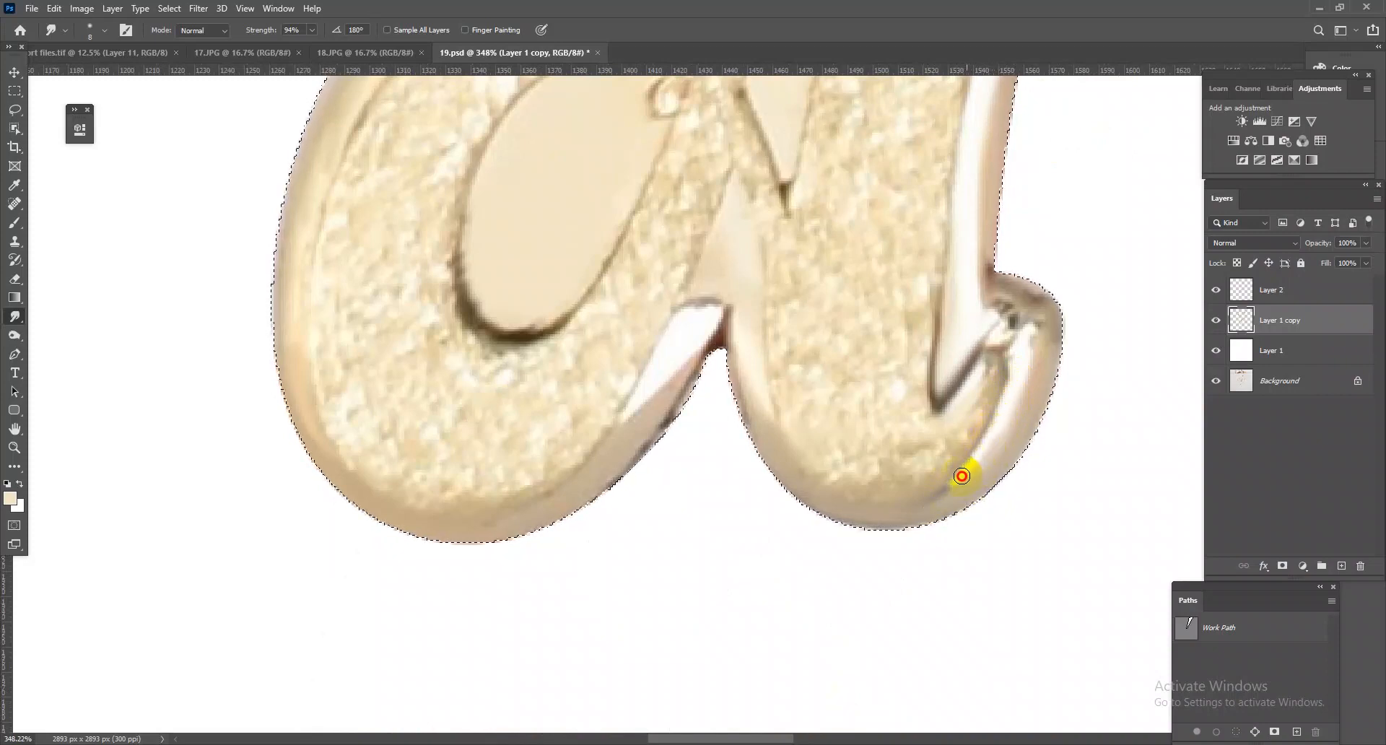
{"action": "left_click_drag", "start_coordinate": [940, 494], "coordinate": [948, 492]}
{"action": "scroll", "coordinate": [938, 502], "scroll_direction": "up", "scroll_amount": 6}
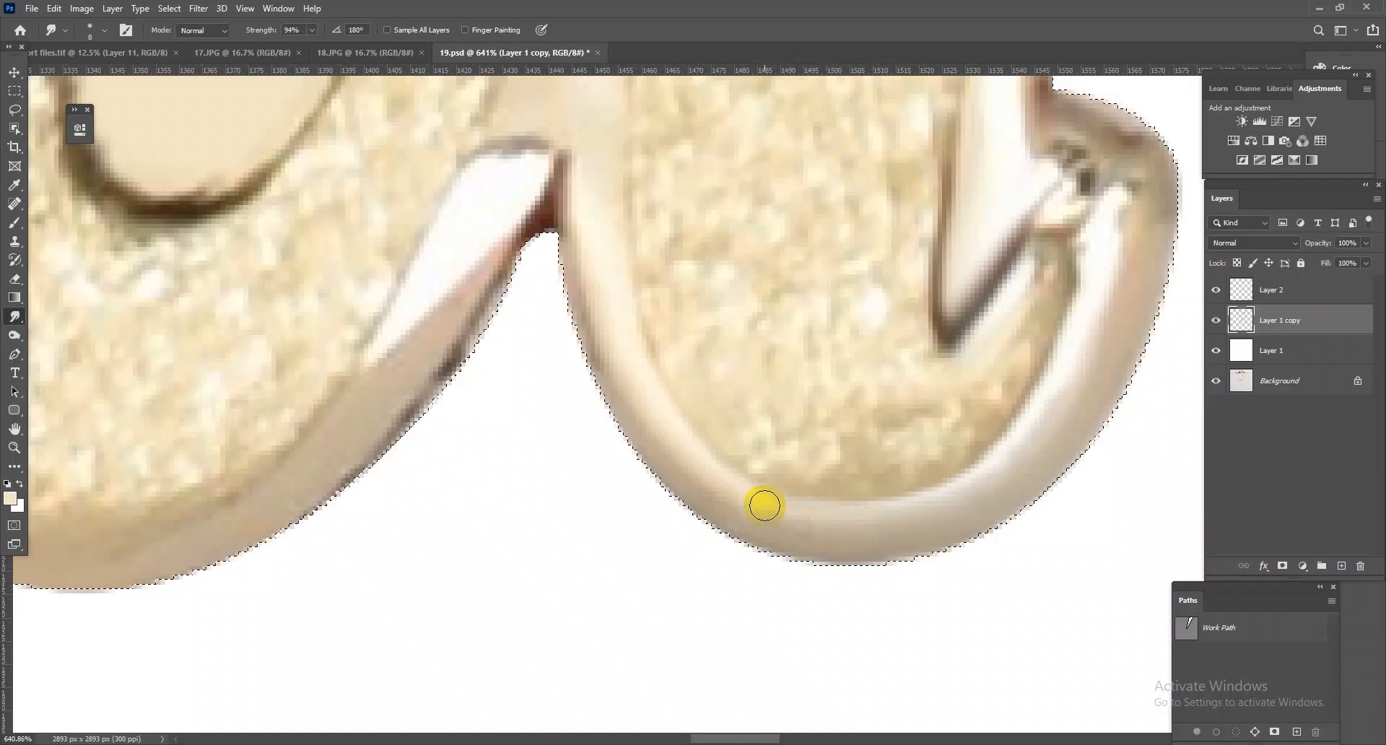
{"action": "scroll", "coordinate": [722, 502], "scroll_direction": "down", "scroll_amount": 6}
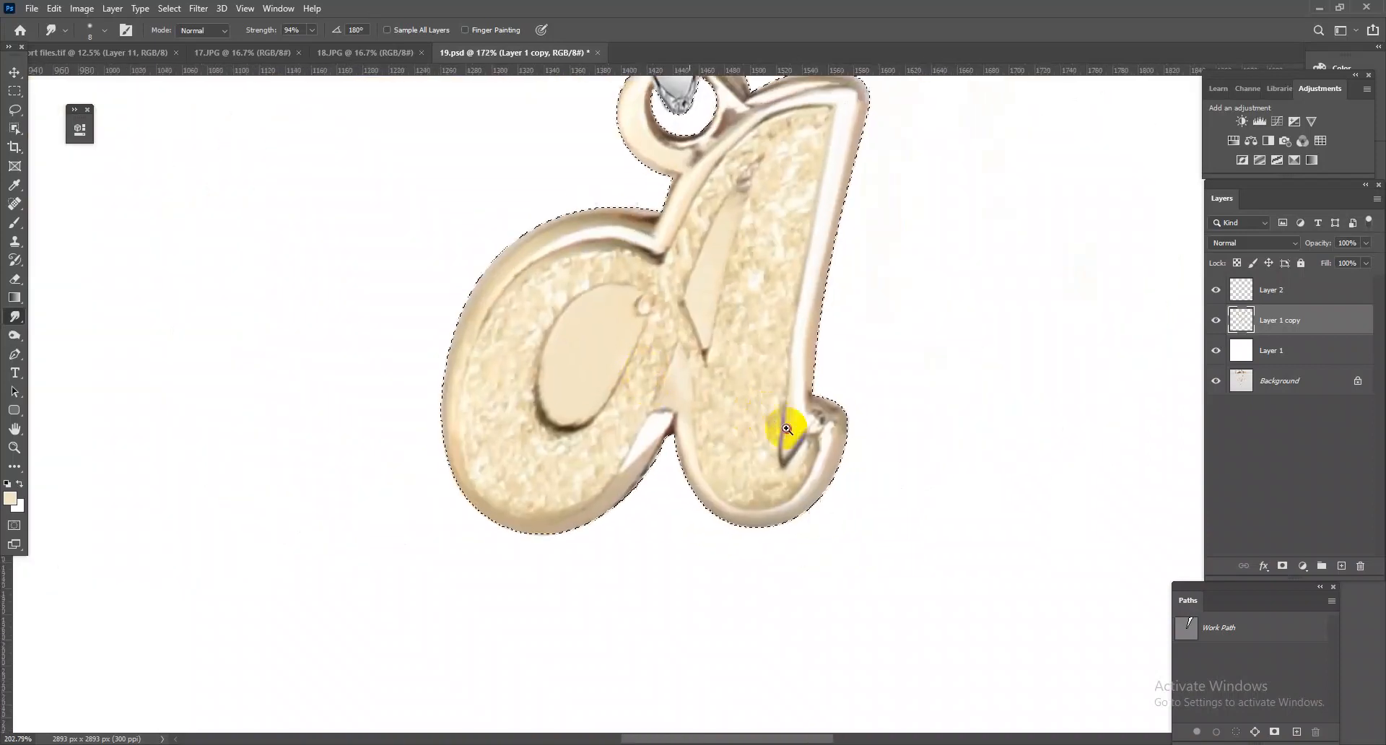
{"action": "scroll", "coordinate": [765, 415], "scroll_direction": "up", "scroll_amount": 4}
{"action": "mouse_move", "coordinate": [897, 456]}
{"action": "left_mouse_down"}
{"action": "mouse_move", "coordinate": [897, 425]}
{"action": "mouse_move", "coordinate": [881, 468]}
{"action": "mouse_move", "coordinate": [879, 426]}
{"action": "mouse_move", "coordinate": [905, 466]}
{"action": "mouse_move", "coordinate": [915, 427]}
{"action": "mouse_move", "coordinate": [896, 476]}
{"action": "mouse_move", "coordinate": [906, 421]}
{"action": "mouse_move", "coordinate": [888, 488]}
{"action": "mouse_move", "coordinate": [898, 394]}
{"action": "mouse_move", "coordinate": [921, 409]}
{"action": "mouse_move", "coordinate": [850, 346]}
{"action": "mouse_move", "coordinate": [847, 392]}
{"action": "mouse_move", "coordinate": [834, 365]}
{"action": "mouse_move", "coordinate": [845, 334]}
{"action": "mouse_move", "coordinate": [835, 380]}
{"action": "left_mouse_up"}
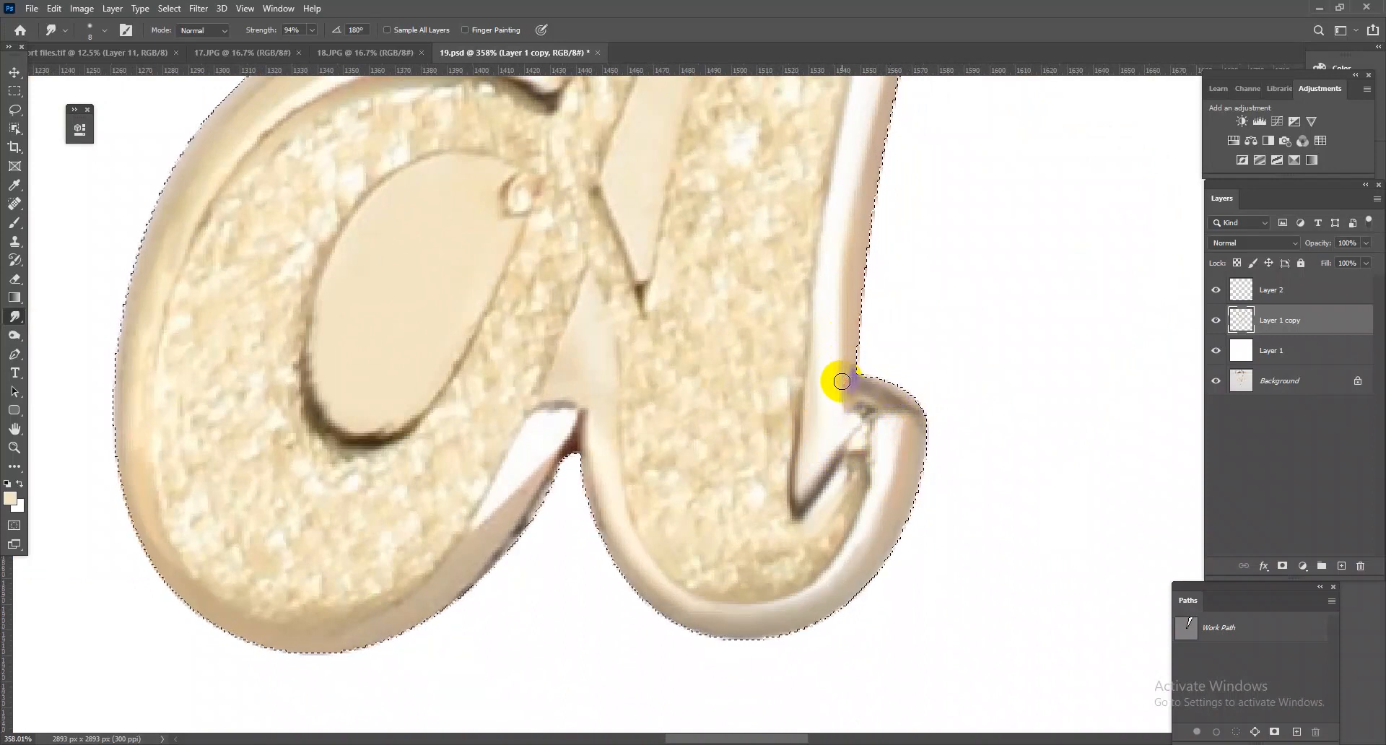
Step: Smudge the dark outline of the oval inside the pendant's bowl into a thinner, cleaner edge
{"action": "left_click_drag", "start_coordinate": [851, 478], "coordinate": [777, 370]}
{"action": "scroll", "coordinate": [777, 369], "scroll_direction": "up", "scroll_amount": 8}
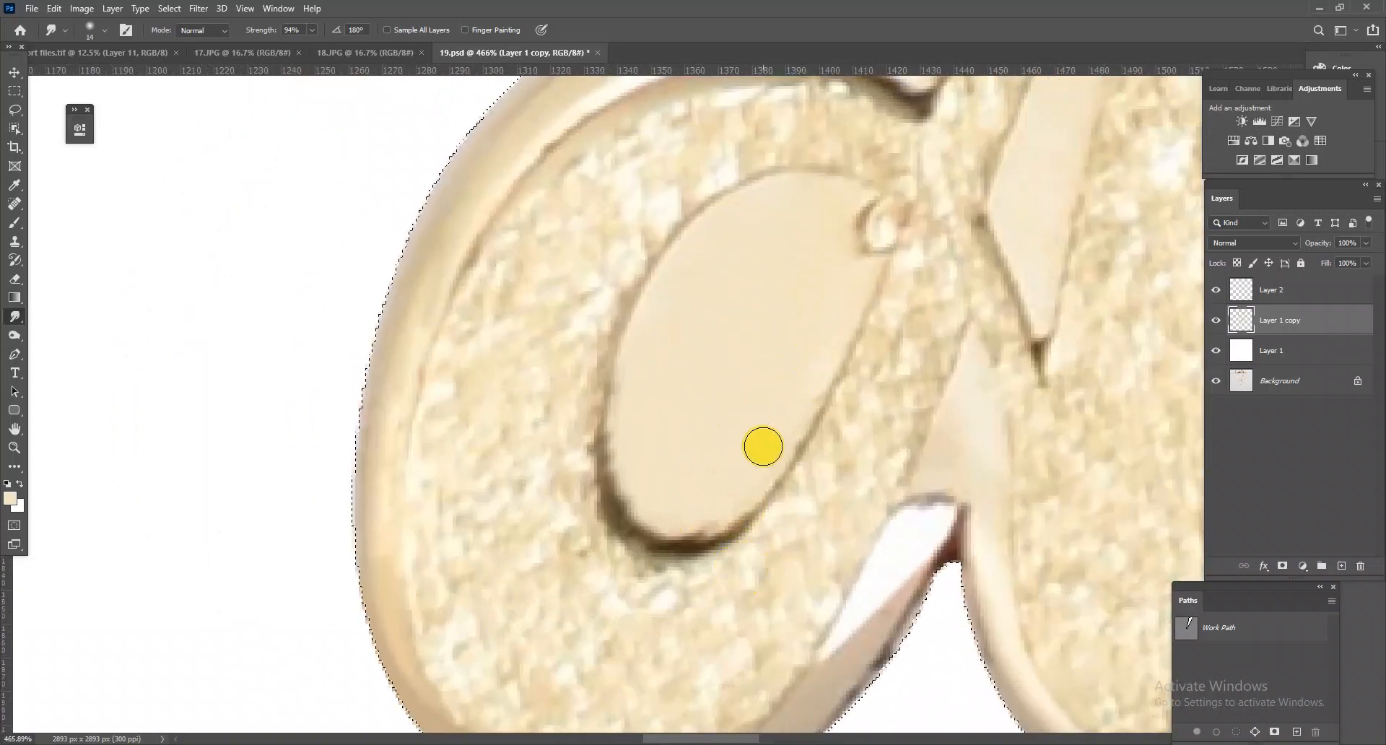
{"action": "mouse_move", "coordinate": [758, 457]}
{"action": "left_mouse_down"}
{"action": "mouse_move", "coordinate": [714, 513]}
{"action": "mouse_move", "coordinate": [680, 520]}
{"action": "mouse_move", "coordinate": [721, 501]}
{"action": "mouse_move", "coordinate": [670, 515]}
{"action": "mouse_move", "coordinate": [634, 470]}
{"action": "mouse_move", "coordinate": [634, 393]}
{"action": "mouse_move", "coordinate": [625, 469]}
{"action": "left_mouse_up"}
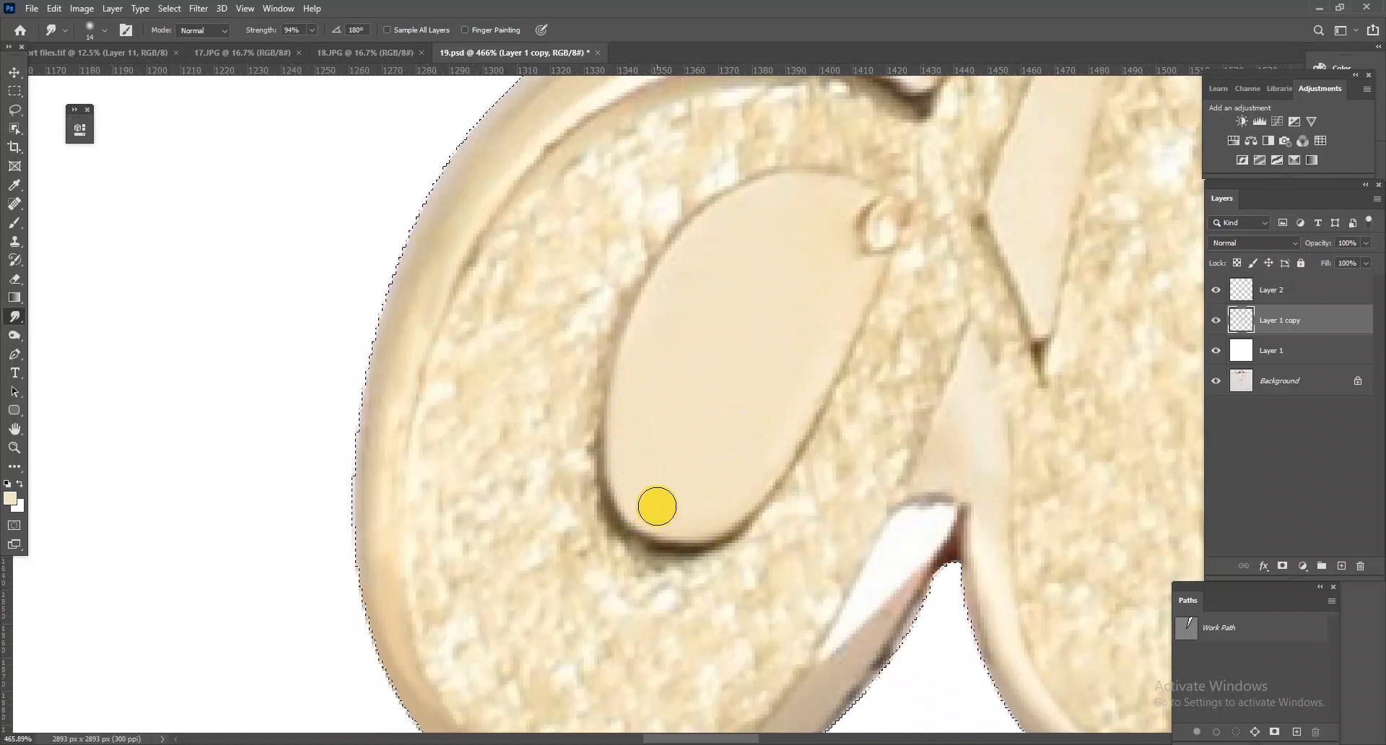
{"action": "mouse_move", "coordinate": [668, 507]}
{"action": "left_mouse_down"}
{"action": "mouse_move", "coordinate": [703, 519]}
{"action": "mouse_move", "coordinate": [735, 498]}
{"action": "mouse_move", "coordinate": [786, 418]}
{"action": "left_mouse_up"}
{"action": "left_click_drag", "start_coordinate": [846, 286], "coordinate": [851, 278]}
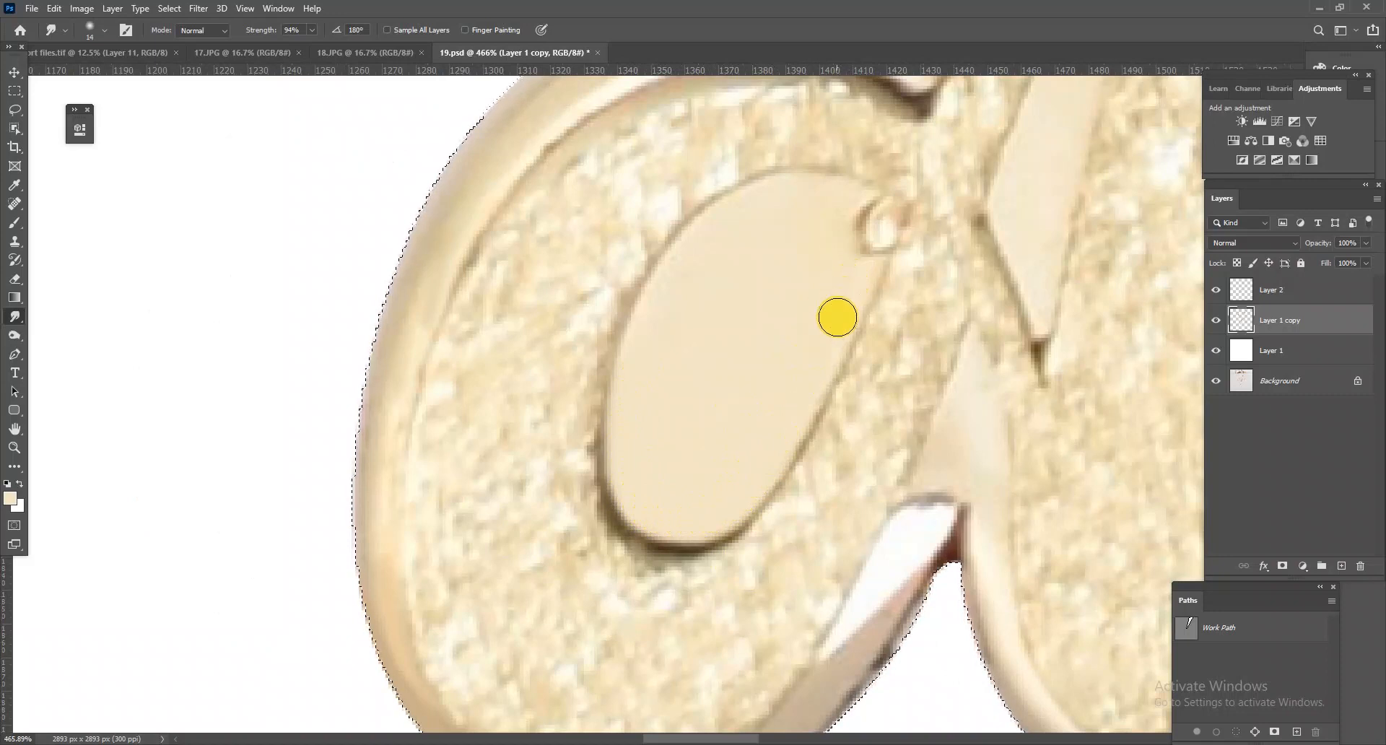
Step: Outline the narrow sliver beside the pendant's stem with a closed pen path and turn it into a selection
{"action": "left_click_drag", "start_coordinate": [851, 441], "coordinate": [771, 288]}
{"action": "mouse_move", "coordinate": [864, 323]}
{"action": "left_mouse_down"}
{"action": "mouse_move", "coordinate": [918, 357]}
{"action": "mouse_move", "coordinate": [956, 411]}
{"action": "mouse_move", "coordinate": [929, 322]}
{"action": "left_mouse_up"}
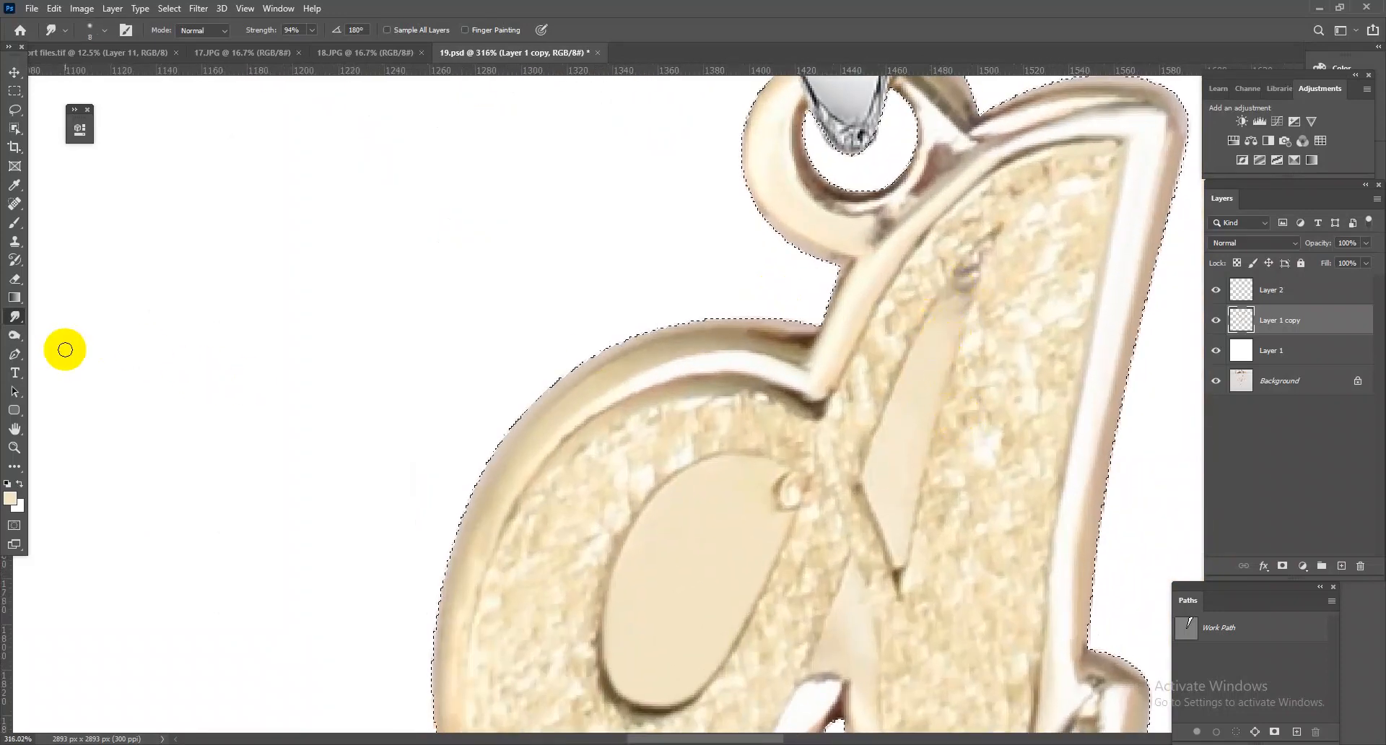
{"action": "left_click", "coordinate": [14, 354]}
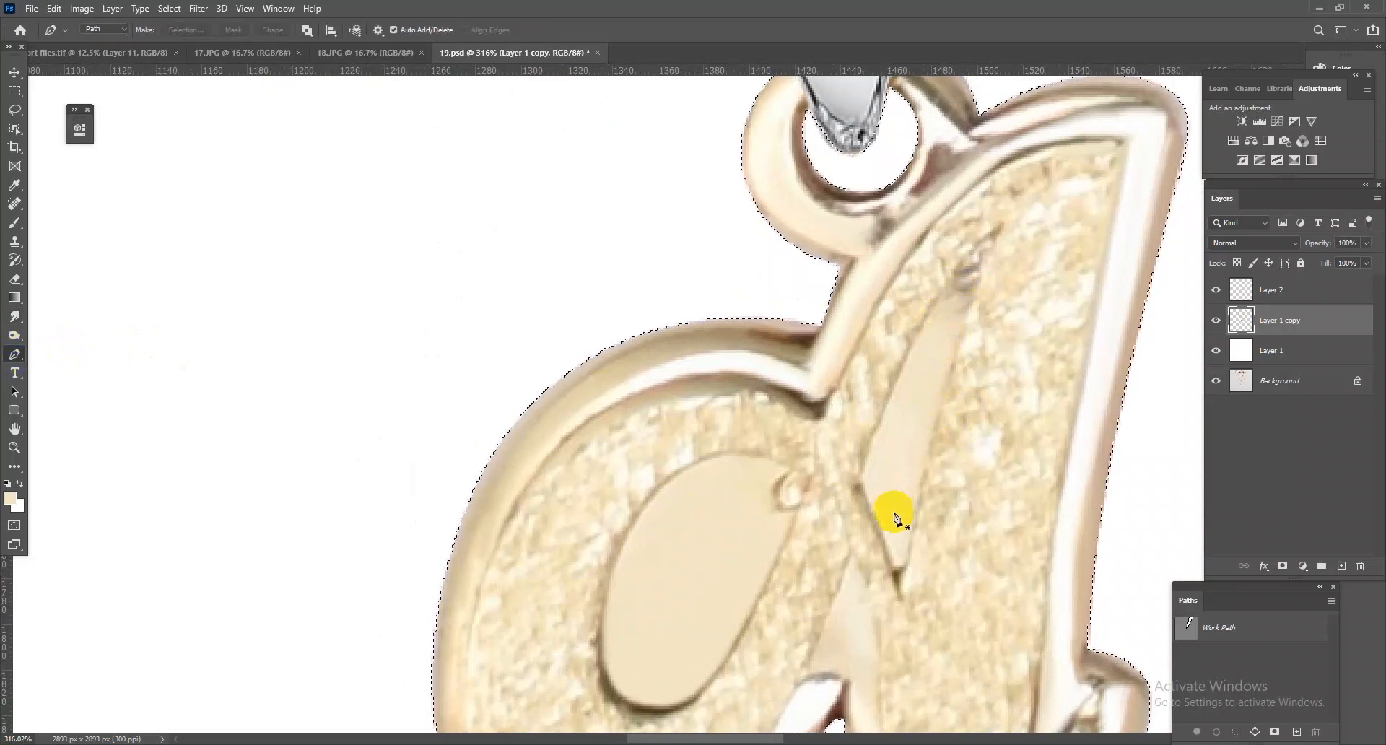
{"action": "left_click", "coordinate": [898, 576]}
{"action": "left_click", "coordinate": [944, 384]}
{"action": "left_click", "coordinate": [996, 232]}
{"action": "left_click_drag", "start_coordinate": [996, 234], "coordinate": [967, 245]}
{"action": "left_click_drag", "start_coordinate": [896, 389], "coordinate": [878, 481]}
{"action": "left_click", "coordinate": [905, 561]}
{"action": "key", "text": "ctrl+Return"}
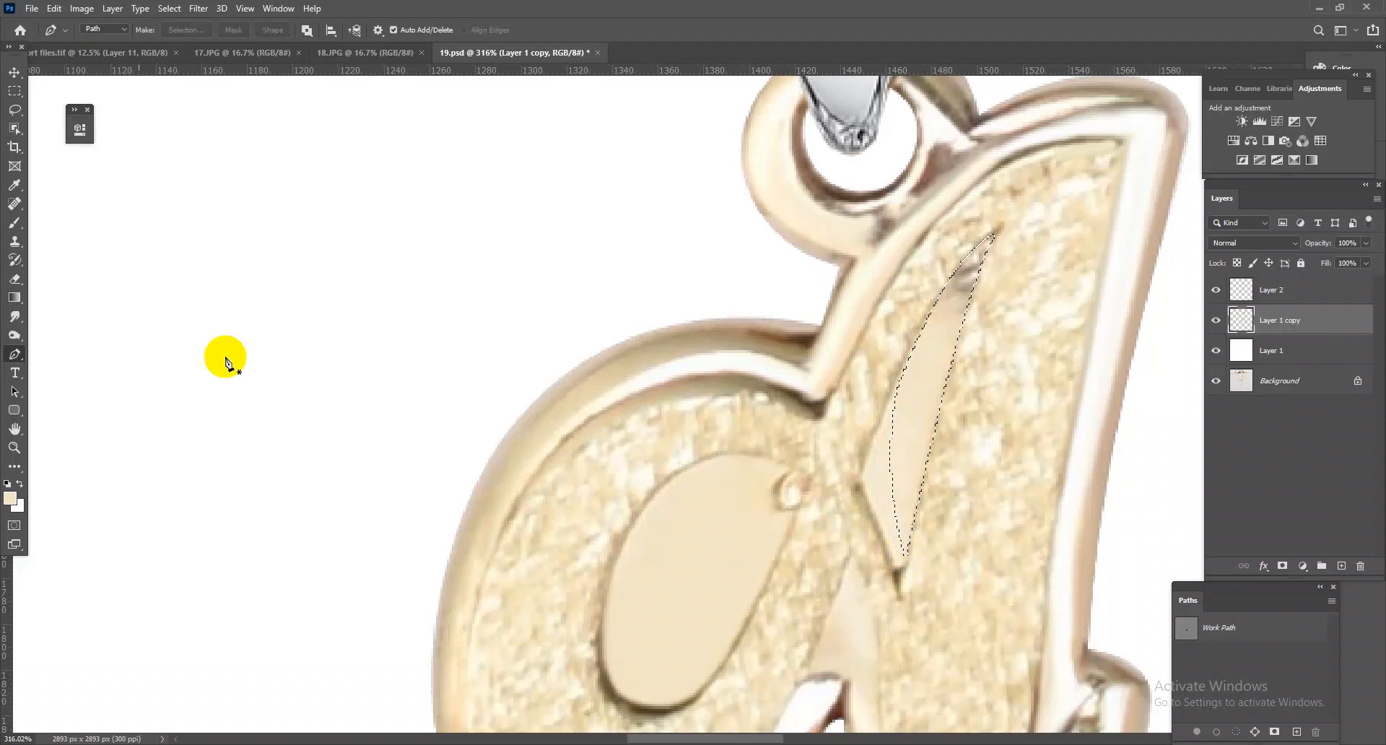
Step: Smudge light gold over the dark mark at the upper tip of the selected pendant sliver
{"action": "left_click", "coordinate": [15, 315]}
{"action": "left_click_drag", "start_coordinate": [962, 292], "coordinate": [1008, 232]}
{"action": "left_click_drag", "start_coordinate": [959, 319], "coordinate": [1023, 244]}
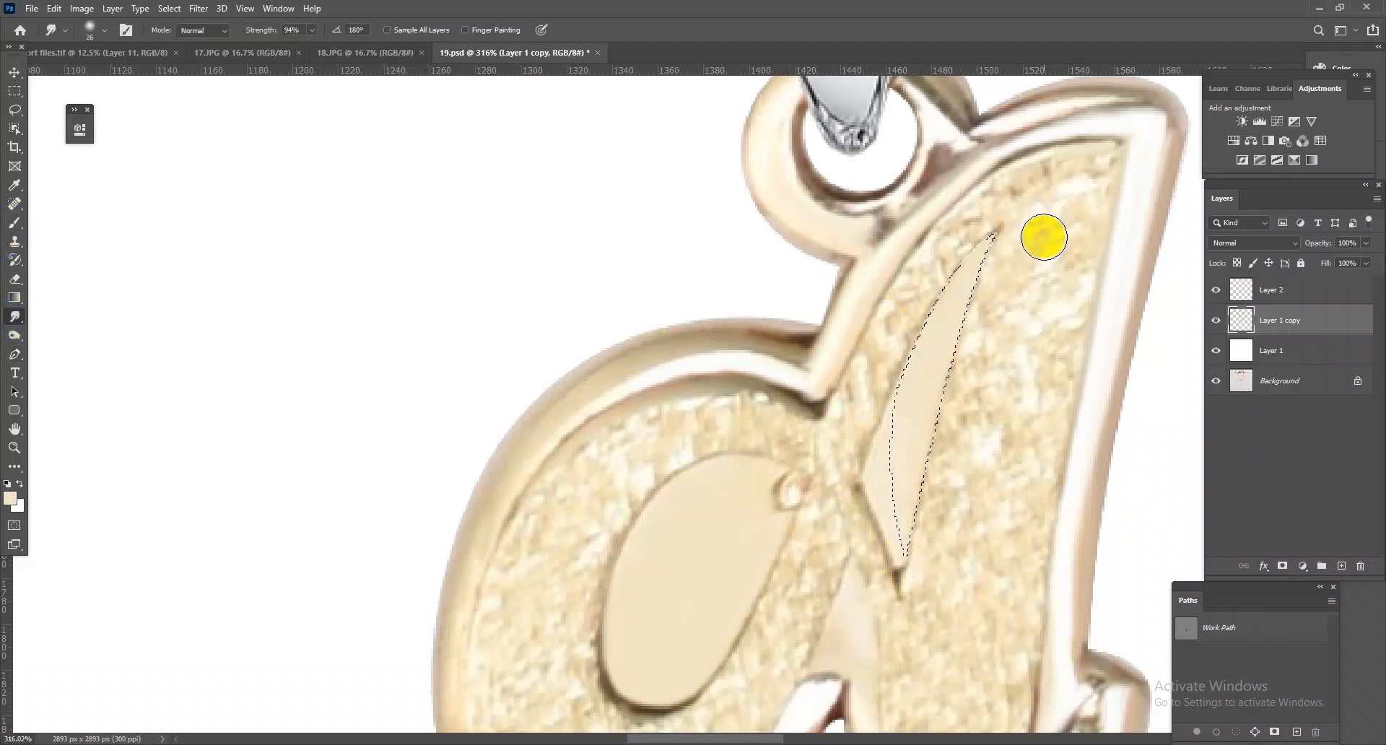
Step: Brush a soft pale highlight sampled from the pendant's rim over the selected sliver and clear the selection
{"action": "left_click", "coordinate": [14, 222]}
{"action": "left_click", "coordinate": [1117, 258], "text": "alt"}
{"action": "mouse_move", "coordinate": [975, 300]}
{"action": "left_mouse_down"}
{"action": "mouse_move", "coordinate": [1047, 308]}
{"action": "mouse_move", "coordinate": [1006, 304]}
{"action": "mouse_move", "coordinate": [969, 391]}
{"action": "left_mouse_up"}
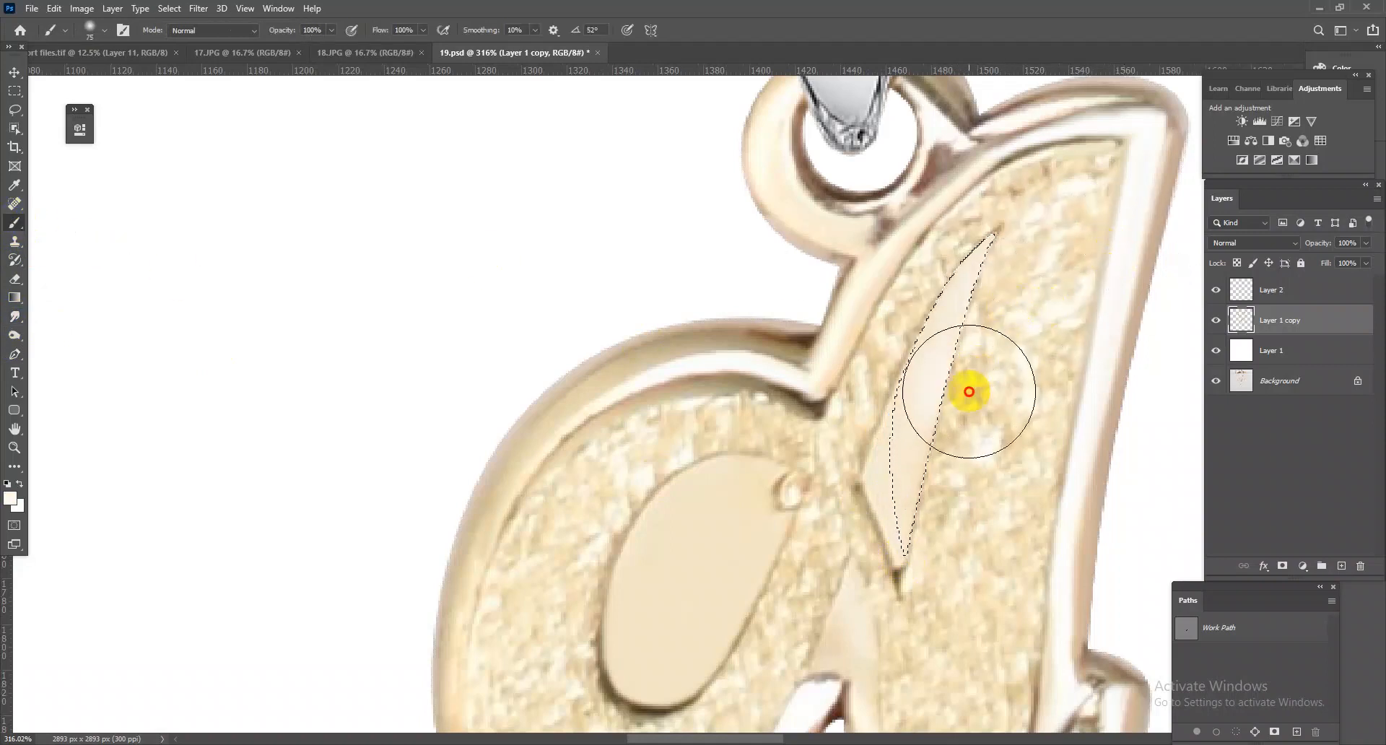
{"action": "key", "text": "ctrl+d"}
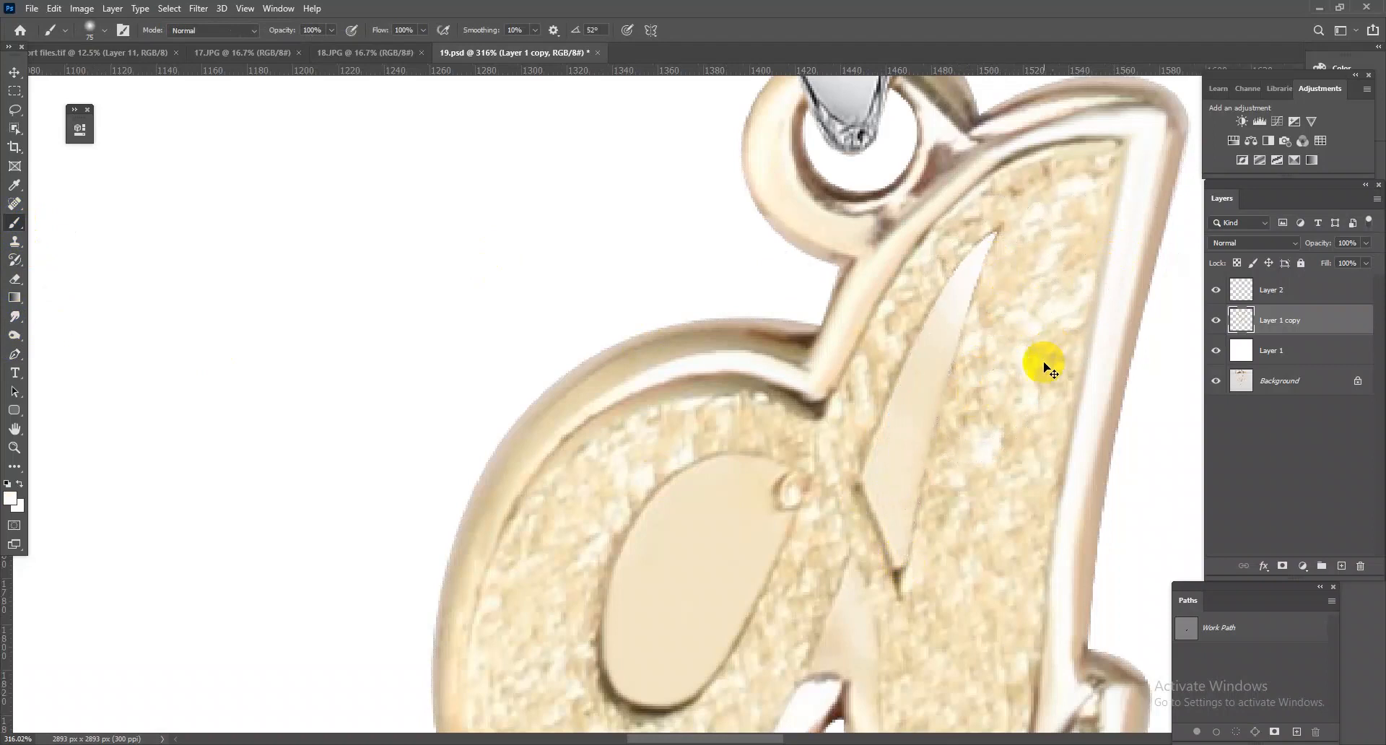
Step: Outline the shaded facet of the left earring's crossbar with a pen path and turn it into a selection
{"action": "left_click_drag", "start_coordinate": [875, 437], "coordinate": [813, 318]}
{"action": "left_click_drag", "start_coordinate": [627, 167], "coordinate": [681, 356]}
{"action": "left_click", "coordinate": [12, 354]}
{"action": "left_click", "coordinate": [700, 346]}
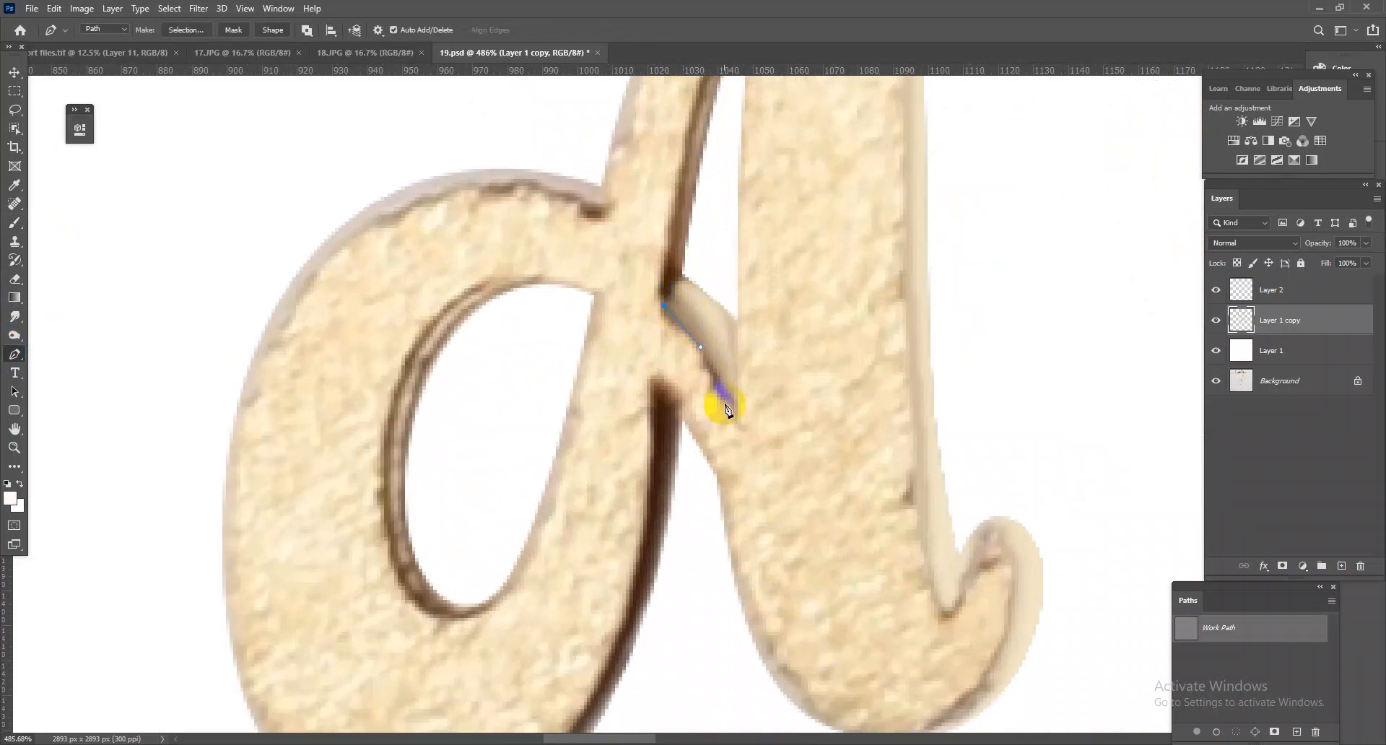
{"action": "left_click", "coordinate": [734, 414]}
{"action": "left_click", "coordinate": [736, 325]}
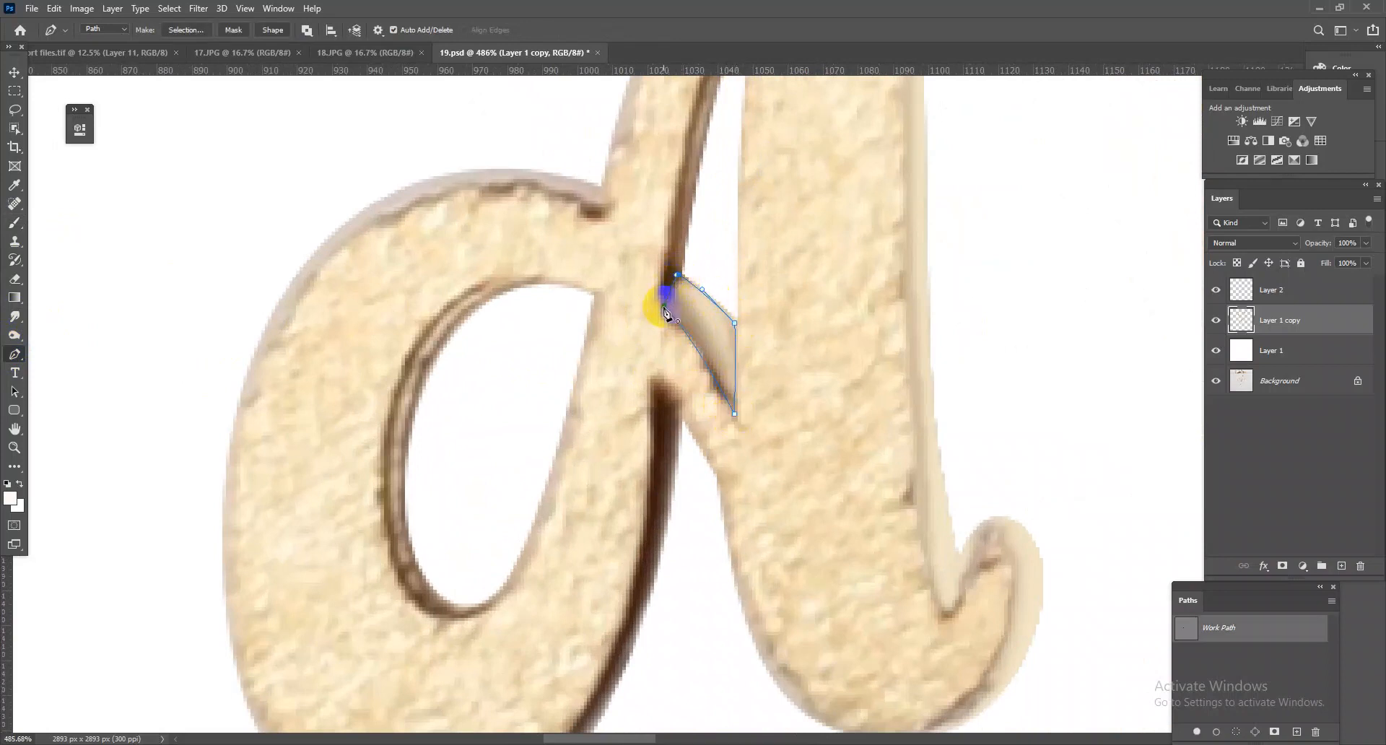
{"action": "key", "text": "ctrl+Return"}
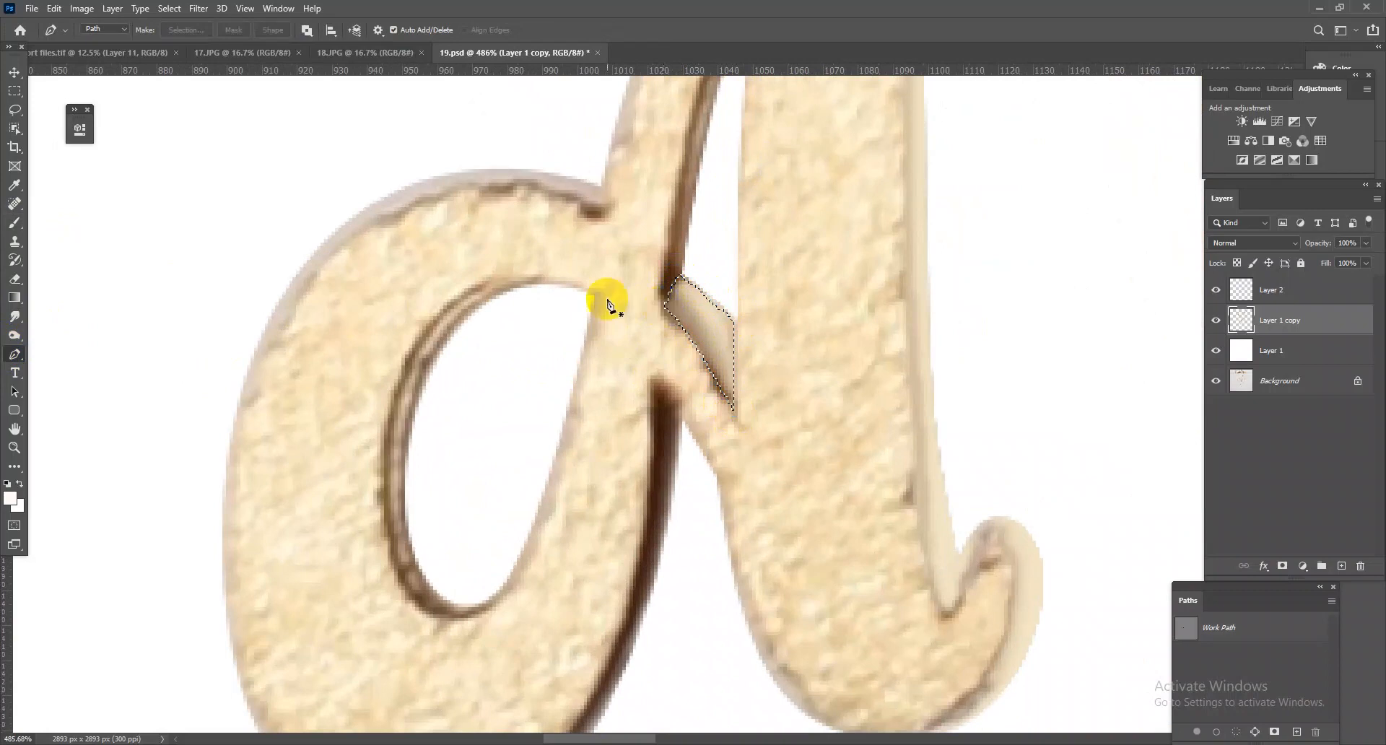
Step: Smudge the selected crossbar facet on the left earring into an even light gold and clear the selection
{"action": "left_click", "coordinate": [15, 316]}
{"action": "mouse_move", "coordinate": [698, 340]}
{"action": "left_mouse_down"}
{"action": "mouse_move", "coordinate": [739, 347]}
{"action": "mouse_move", "coordinate": [774, 387]}
{"action": "mouse_move", "coordinate": [739, 321]}
{"action": "mouse_move", "coordinate": [775, 377]}
{"action": "mouse_move", "coordinate": [637, 251]}
{"action": "mouse_move", "coordinate": [739, 320]}
{"action": "mouse_move", "coordinate": [785, 393]}
{"action": "mouse_move", "coordinate": [743, 294]}
{"action": "mouse_move", "coordinate": [762, 298]}
{"action": "mouse_move", "coordinate": [739, 302]}
{"action": "mouse_move", "coordinate": [707, 247]}
{"action": "mouse_move", "coordinate": [767, 389]}
{"action": "mouse_move", "coordinate": [686, 342]}
{"action": "mouse_move", "coordinate": [745, 440]}
{"action": "mouse_move", "coordinate": [692, 344]}
{"action": "mouse_move", "coordinate": [633, 289]}
{"action": "mouse_move", "coordinate": [695, 358]}
{"action": "mouse_move", "coordinate": [695, 371]}
{"action": "mouse_move", "coordinate": [649, 320]}
{"action": "mouse_move", "coordinate": [694, 363]}
{"action": "mouse_move", "coordinate": [690, 376]}
{"action": "mouse_move", "coordinate": [613, 309]}
{"action": "left_mouse_up"}
{"action": "left_click", "coordinate": [26, 342]}
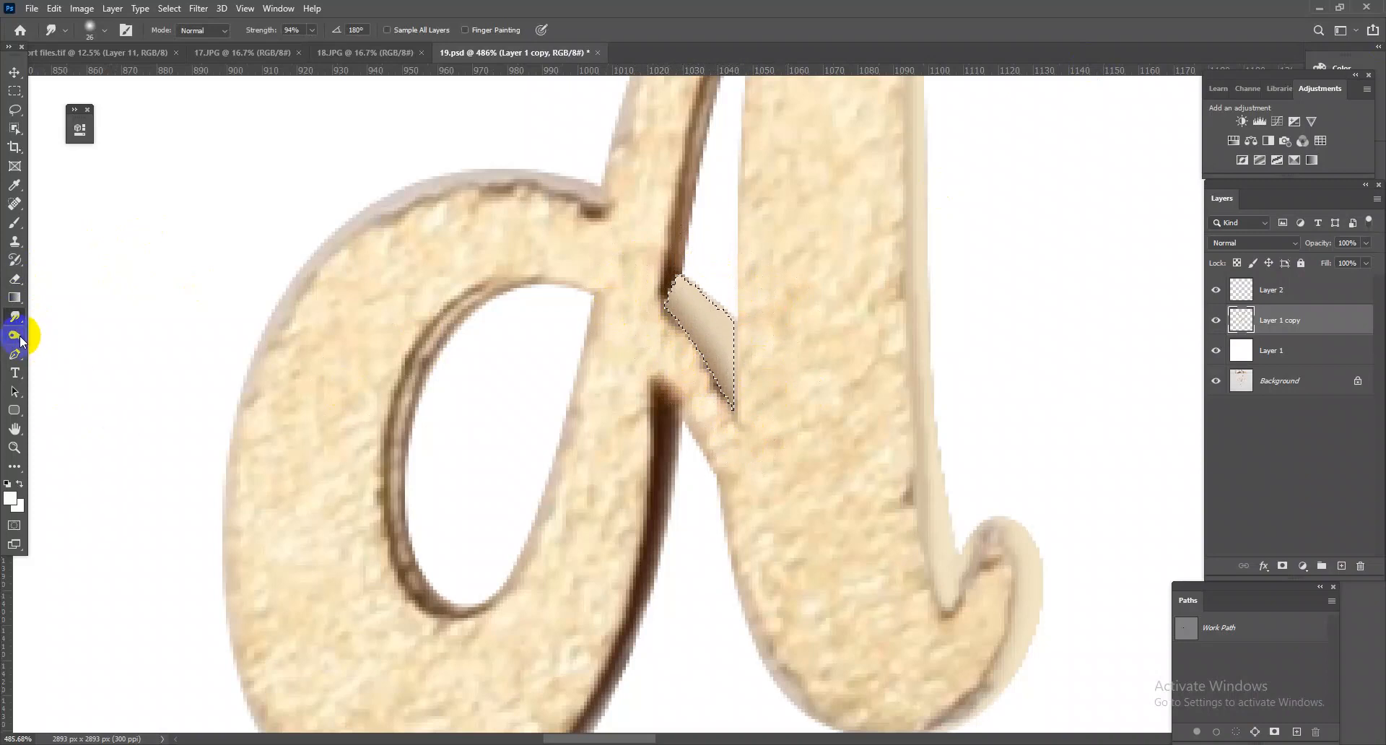
{"action": "right_click", "coordinate": [17, 340]}
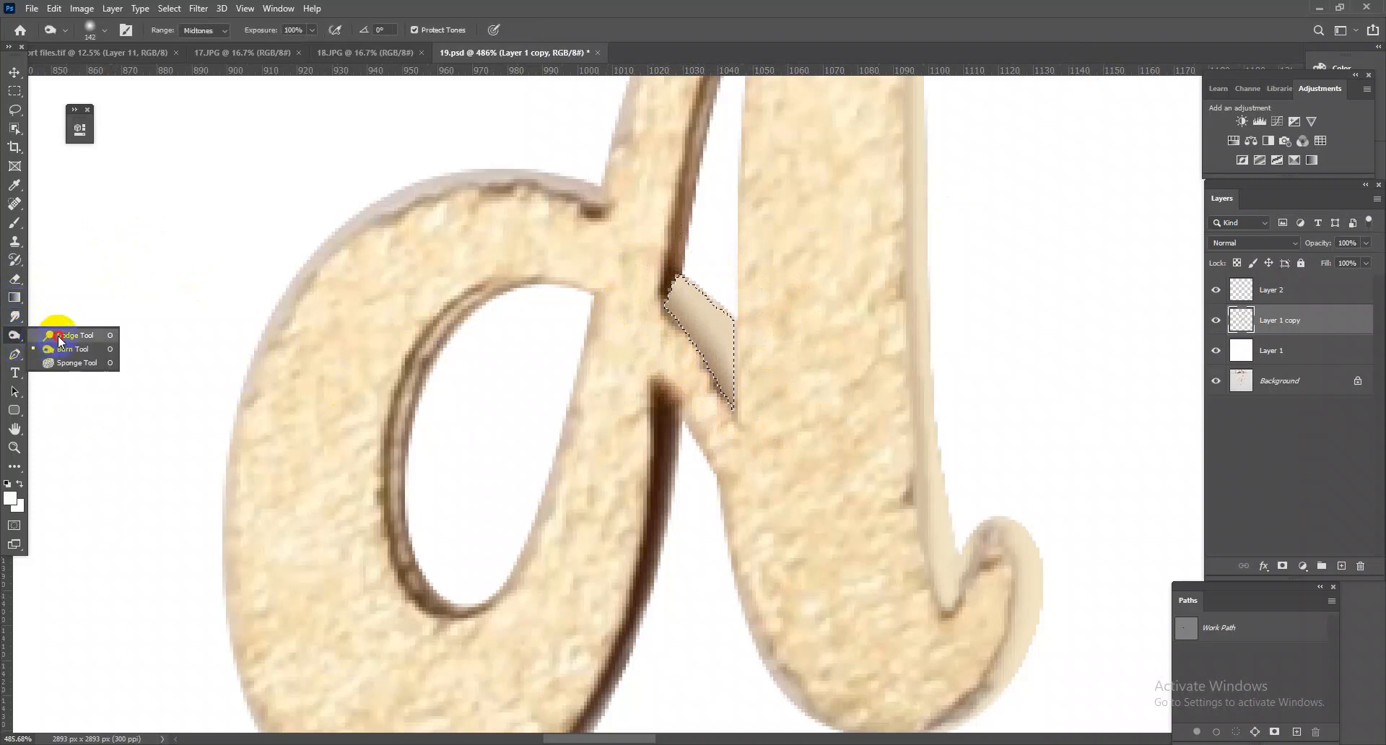
{"action": "left_click", "coordinate": [60, 337]}
{"action": "scroll", "coordinate": [621, 369], "scroll_direction": "down", "scroll_amount": 5}
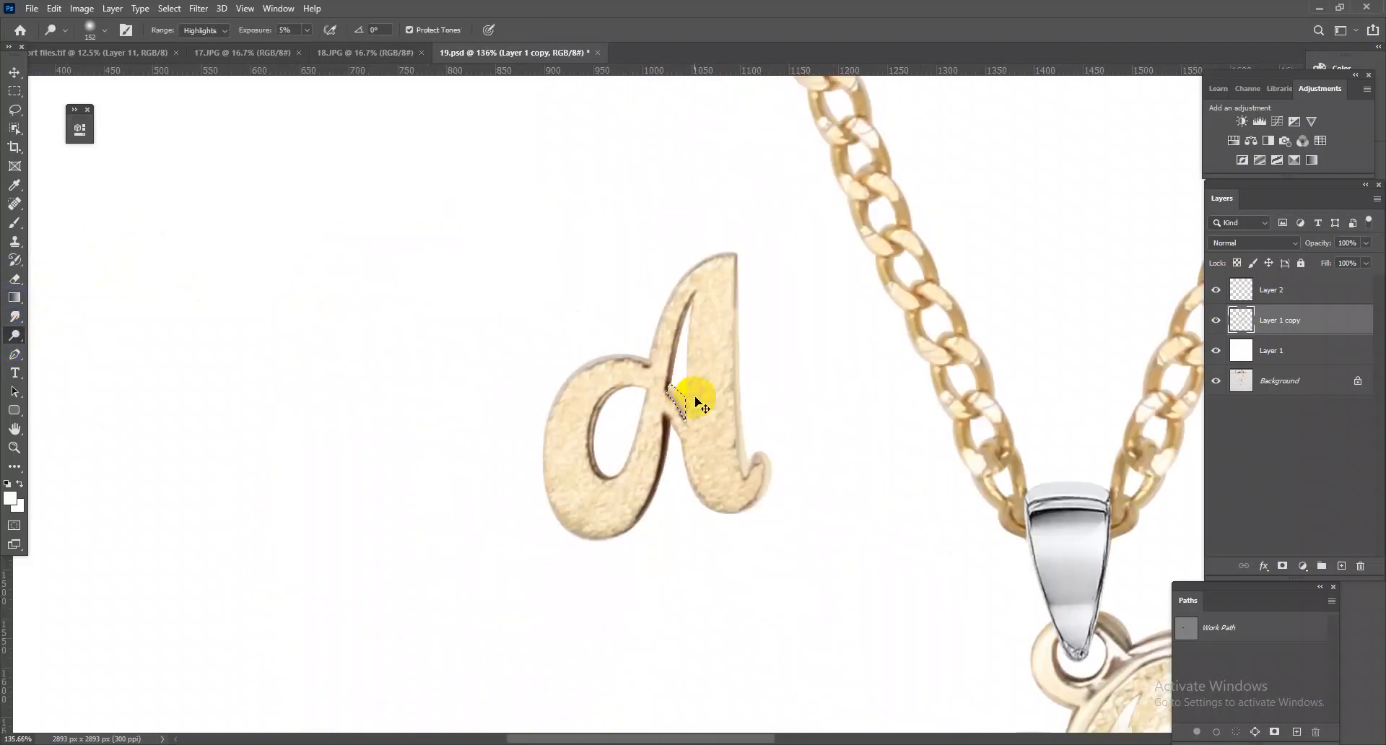
{"action": "scroll", "coordinate": [677, 417], "scroll_direction": "up", "scroll_amount": 4}
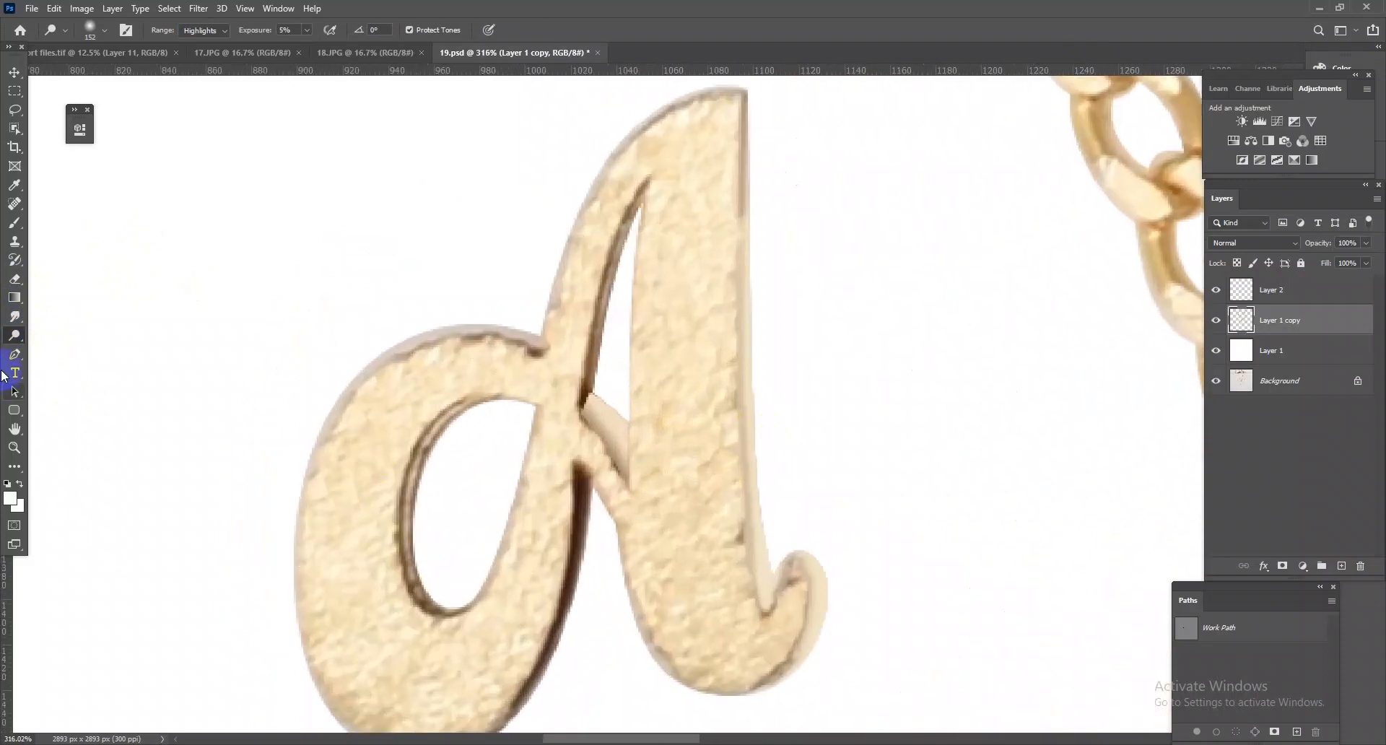
Step: Outline the left earring's side edge along the stem, curled foot and bowl with the Pen tool and turn it into a selection
{"action": "left_click", "coordinate": [22, 357]}
{"action": "left_click_drag", "start_coordinate": [741, 97], "coordinate": [729, 210]}
{"action": "left_click_drag", "start_coordinate": [750, 568], "coordinate": [814, 576]}
{"action": "left_click_drag", "start_coordinate": [780, 670], "coordinate": [690, 625]}
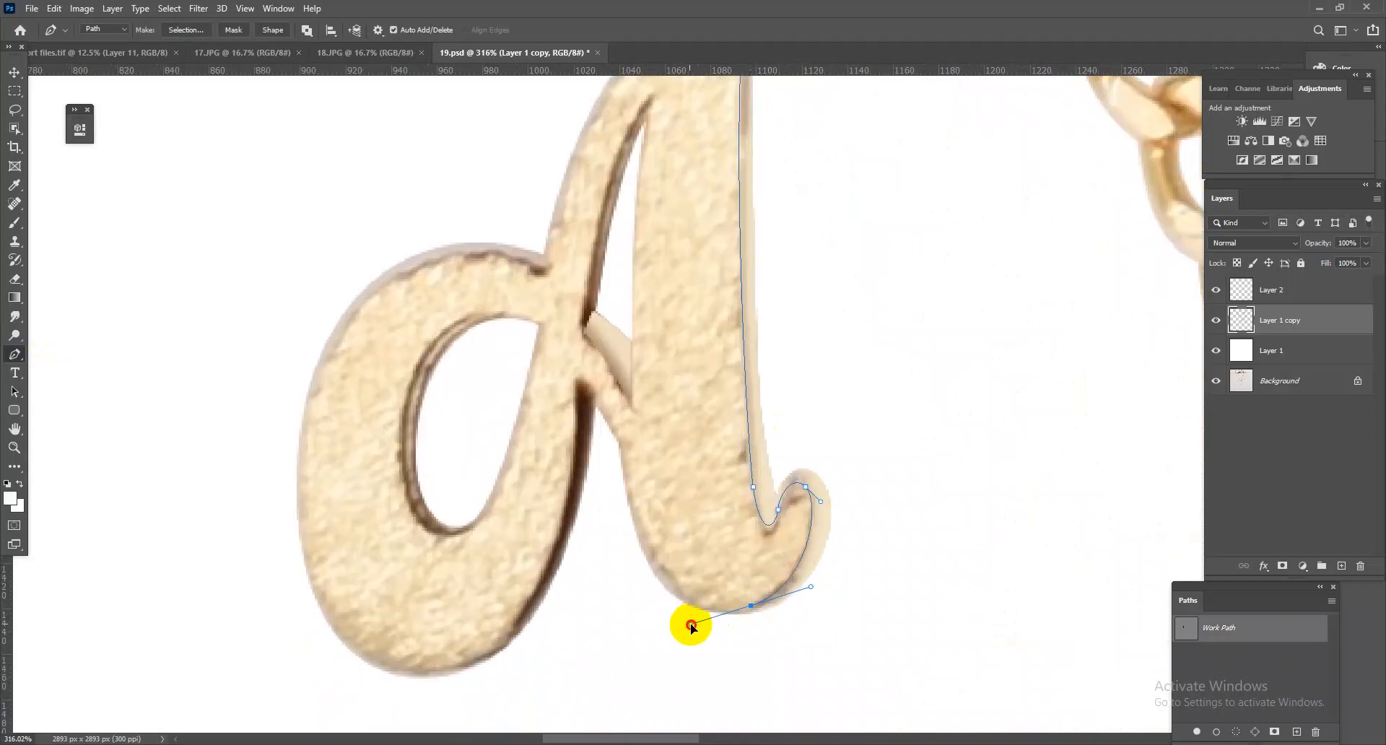
{"action": "left_click_drag", "start_coordinate": [625, 442], "coordinate": [574, 580]}
{"action": "left_click_drag", "start_coordinate": [453, 672], "coordinate": [448, 633]}
{"action": "left_click_drag", "start_coordinate": [370, 526], "coordinate": [372, 679]}
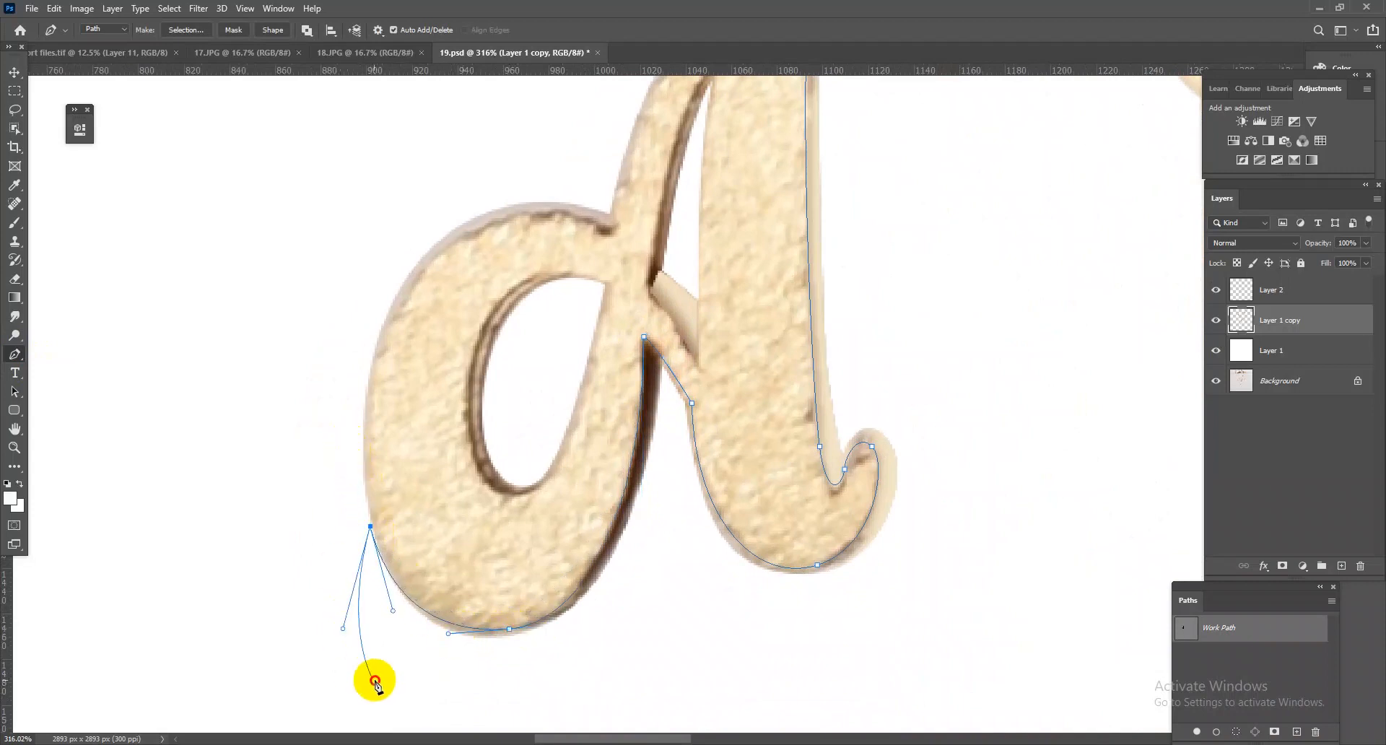
{"action": "left_click_drag", "start_coordinate": [954, 400], "coordinate": [950, 387]}
{"action": "scroll", "coordinate": [822, 532], "scroll_direction": "up", "scroll_amount": 5}
{"action": "left_click_drag", "start_coordinate": [813, 225], "coordinate": [791, 193]}
{"action": "left_click", "coordinate": [762, 256]}
{"action": "key", "text": "ctrl+Return"}
Step: Add a new layer and brush sampled tan and pale tones over the left earring's selected side edge
{"action": "key", "text": "ctrl+shift+alt+n"}
{"action": "left_click_drag", "start_coordinate": [841, 368], "coordinate": [797, 419]}
{"action": "left_click_drag", "start_coordinate": [829, 491], "coordinate": [891, 484]}
{"action": "left_click", "coordinate": [16, 223]}
{"action": "left_click", "coordinate": [773, 185], "text": "alt"}
{"action": "left_click_drag", "start_coordinate": [779, 238], "coordinate": [768, 563]}
{"action": "scroll", "coordinate": [768, 563], "scroll_direction": "down", "scroll_amount": 4}
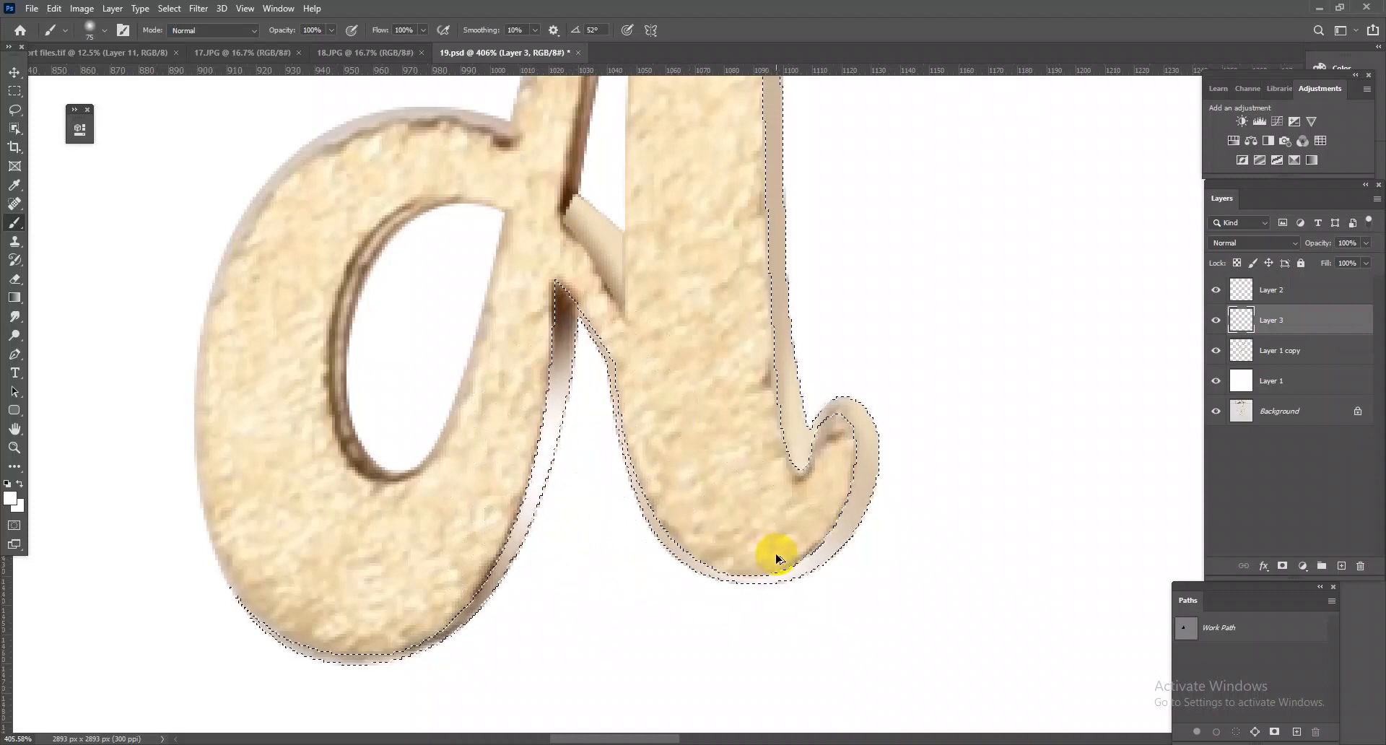
Step: Brush sampled pale tones along the stem and lower curve of the left earring's selected side edge and clear the selection
{"action": "left_click_drag", "start_coordinate": [764, 554], "coordinate": [693, 554]}
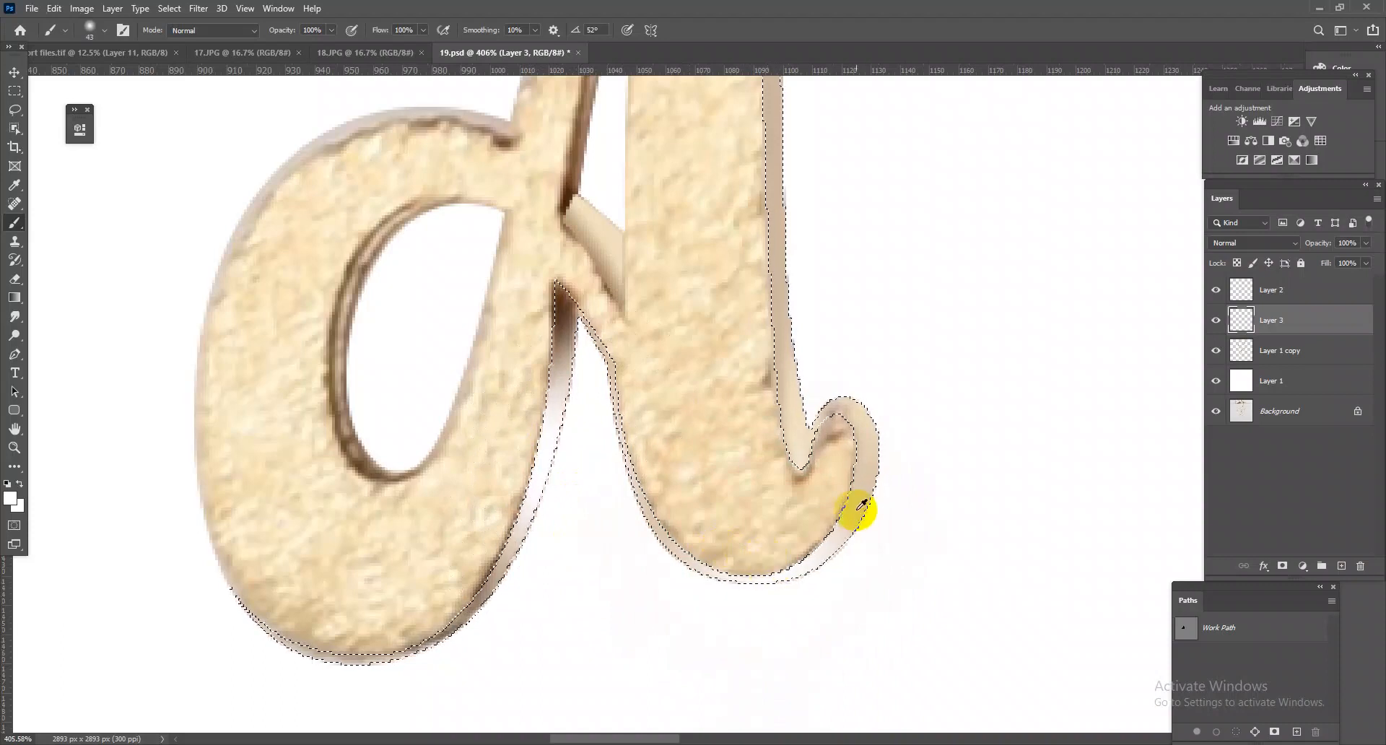
{"action": "scroll", "coordinate": [757, 383], "scroll_direction": "up", "scroll_amount": 5}
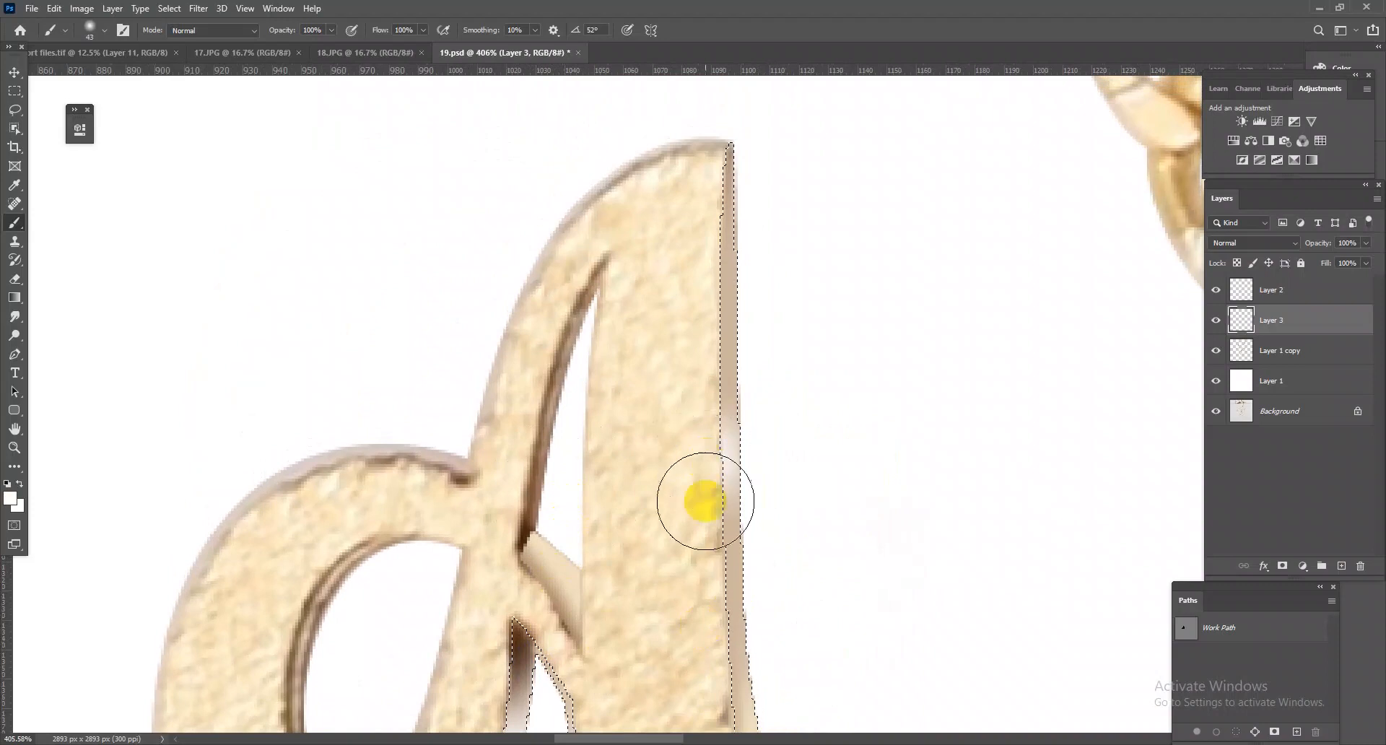
{"action": "scroll", "coordinate": [679, 623], "scroll_direction": "down", "scroll_amount": 3}
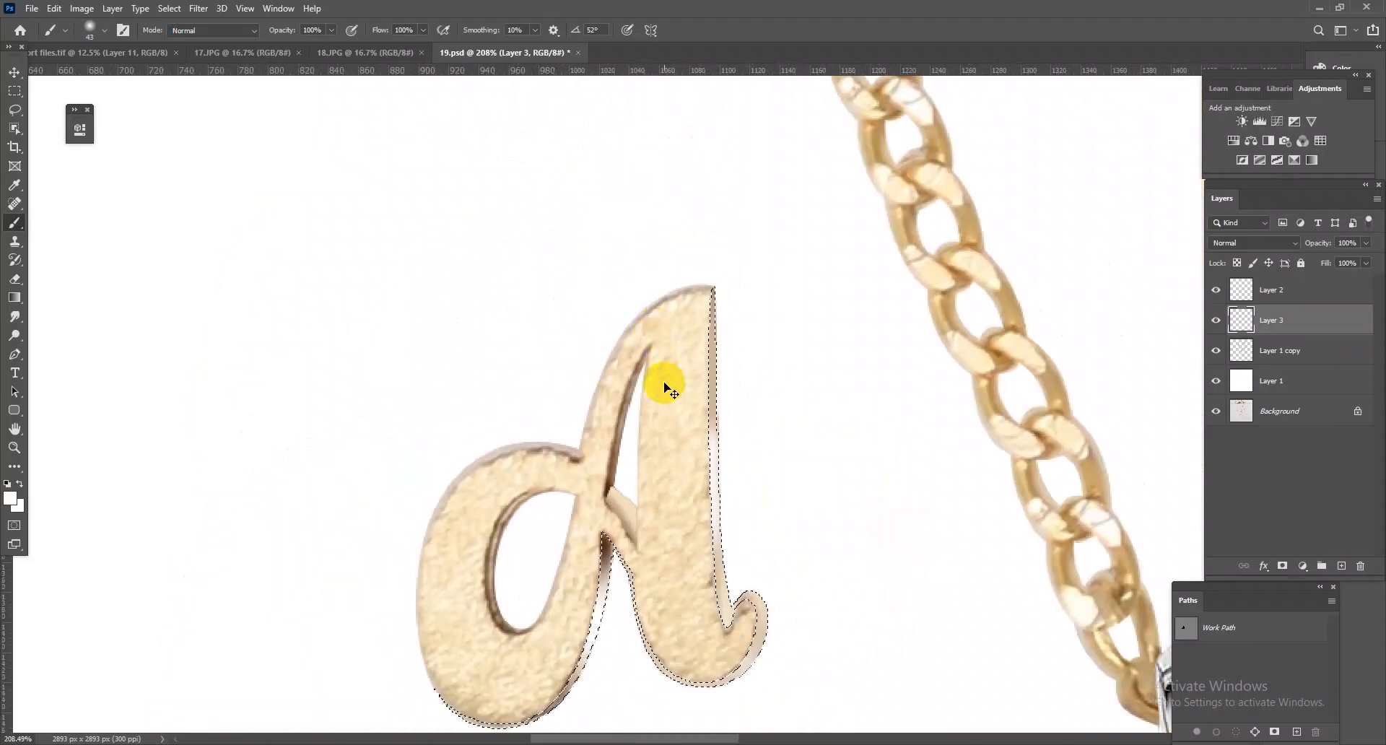
{"action": "right_click", "coordinate": [707, 474], "text": "alt"}
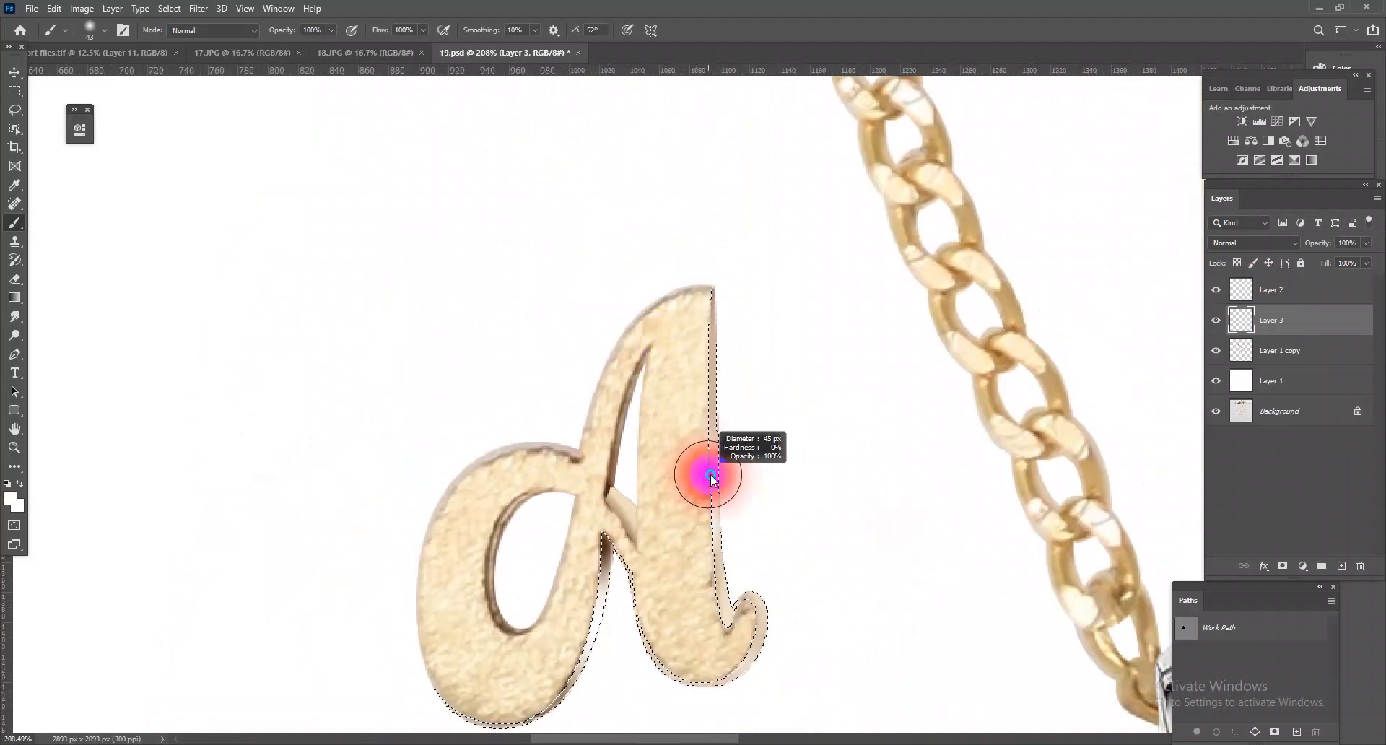
{"action": "scroll", "coordinate": [747, 584], "scroll_direction": "up", "scroll_amount": 4}
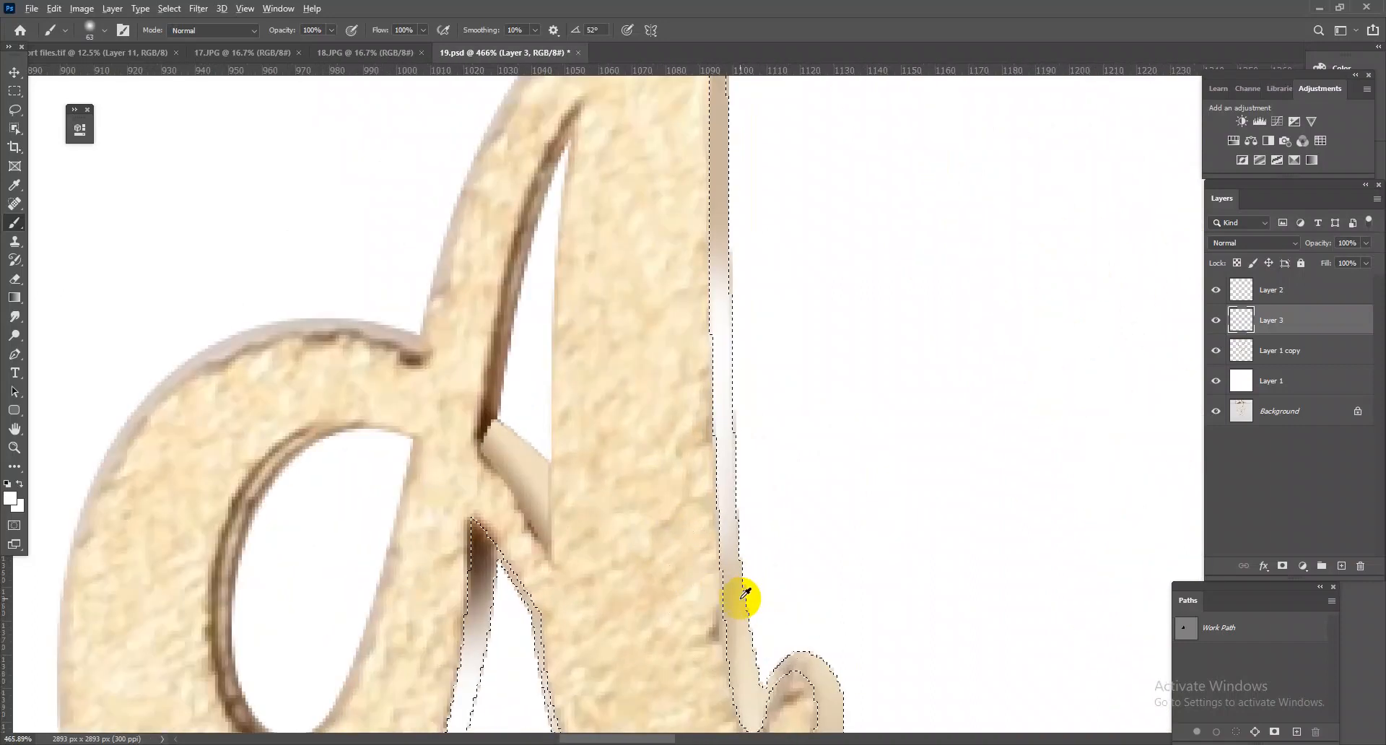
{"action": "scroll", "coordinate": [770, 535], "scroll_direction": "down", "scroll_amount": 3}
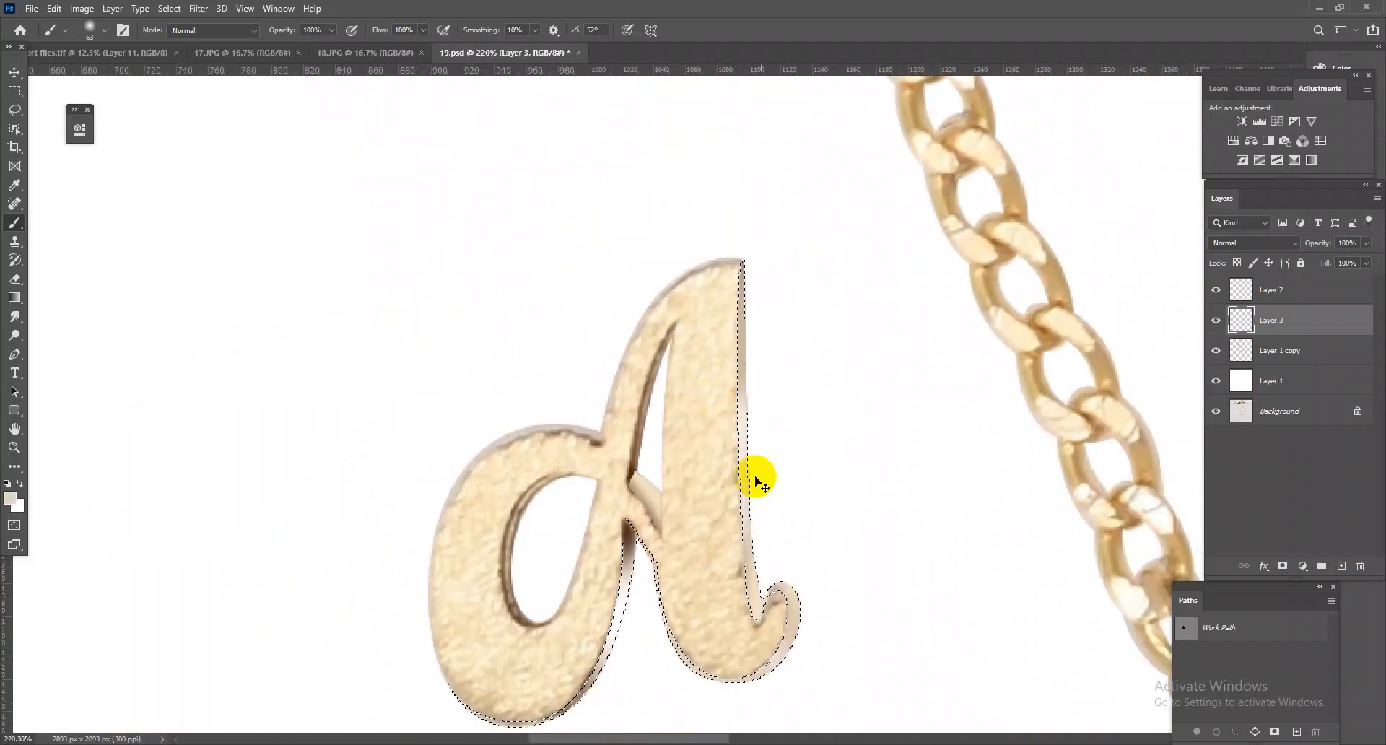
{"action": "scroll", "coordinate": [755, 550], "scroll_direction": "down", "scroll_amount": 3}
{"action": "scroll", "coordinate": [837, 614], "scroll_direction": "up", "scroll_amount": 4}
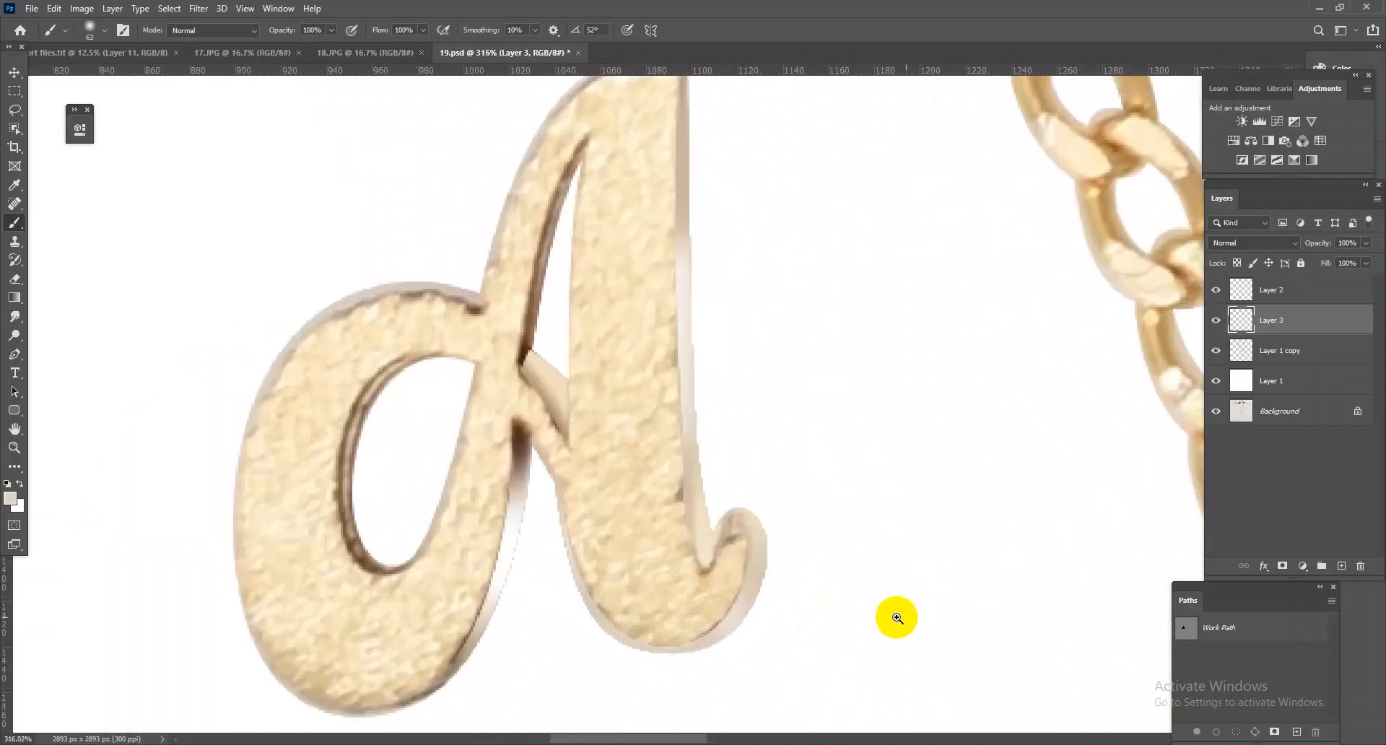
Step: Add an empty layer above the painted side edge and merge the side edge paint into the jewelry layer
{"action": "left_click", "coordinate": [1240, 322], "text": "ctrl"}
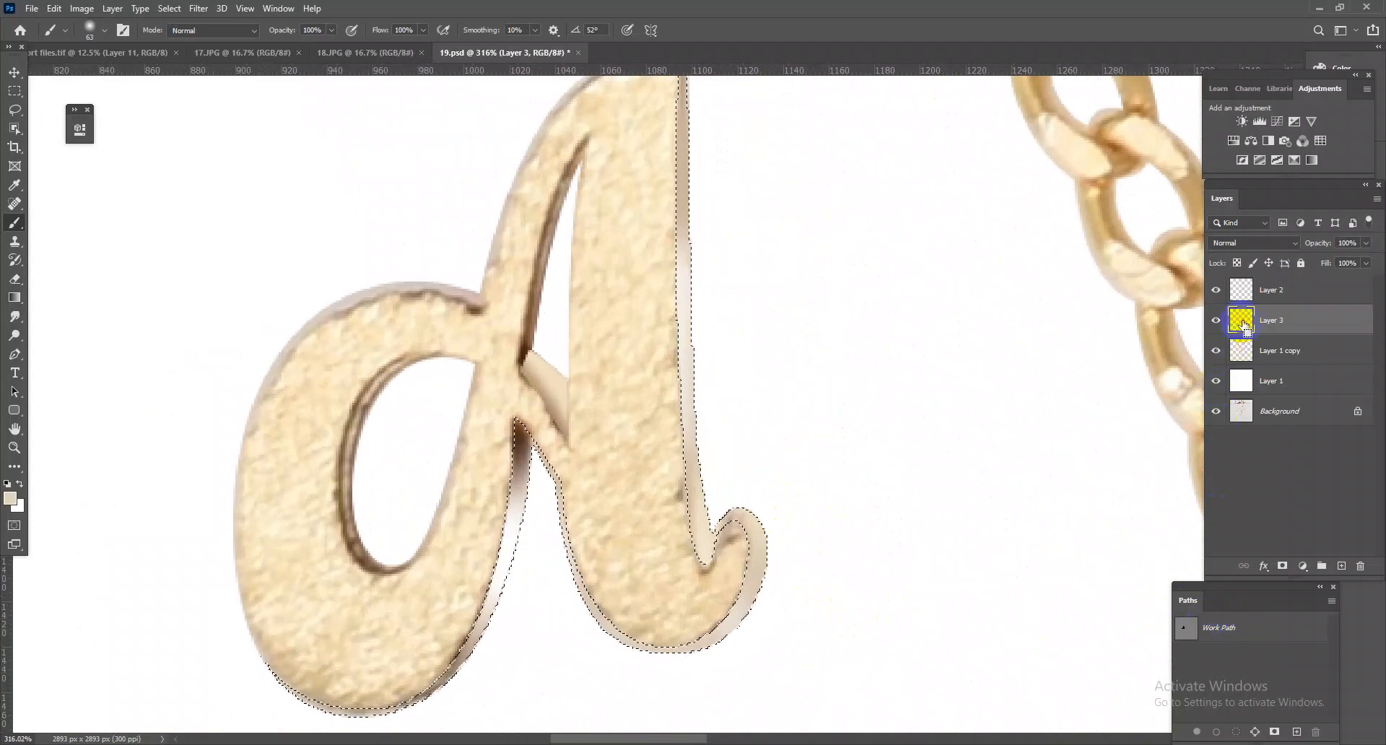
{"action": "key", "text": "ctrl+shift+alt+n"}
{"action": "key", "text": "ctrl+d"}
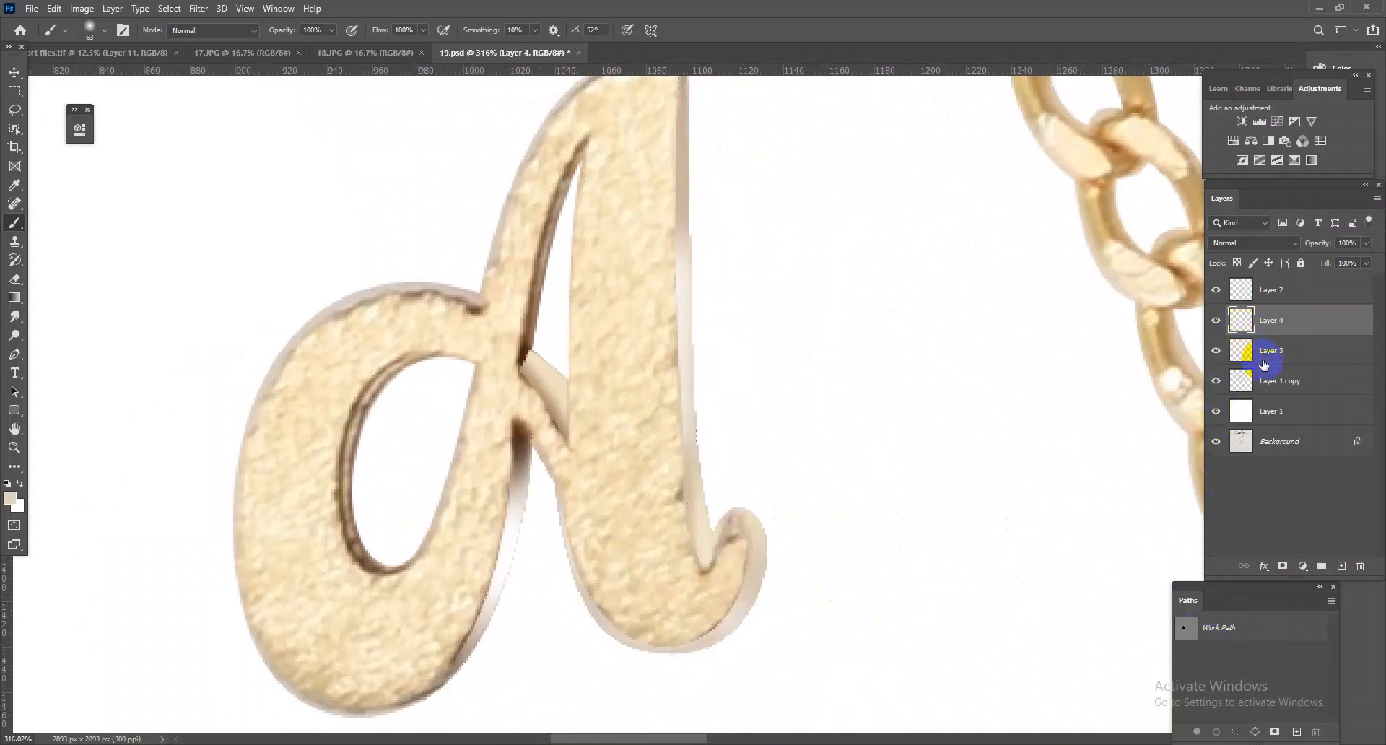
{"action": "left_click", "coordinate": [1275, 353]}
{"action": "key", "text": "ctrl+e"}
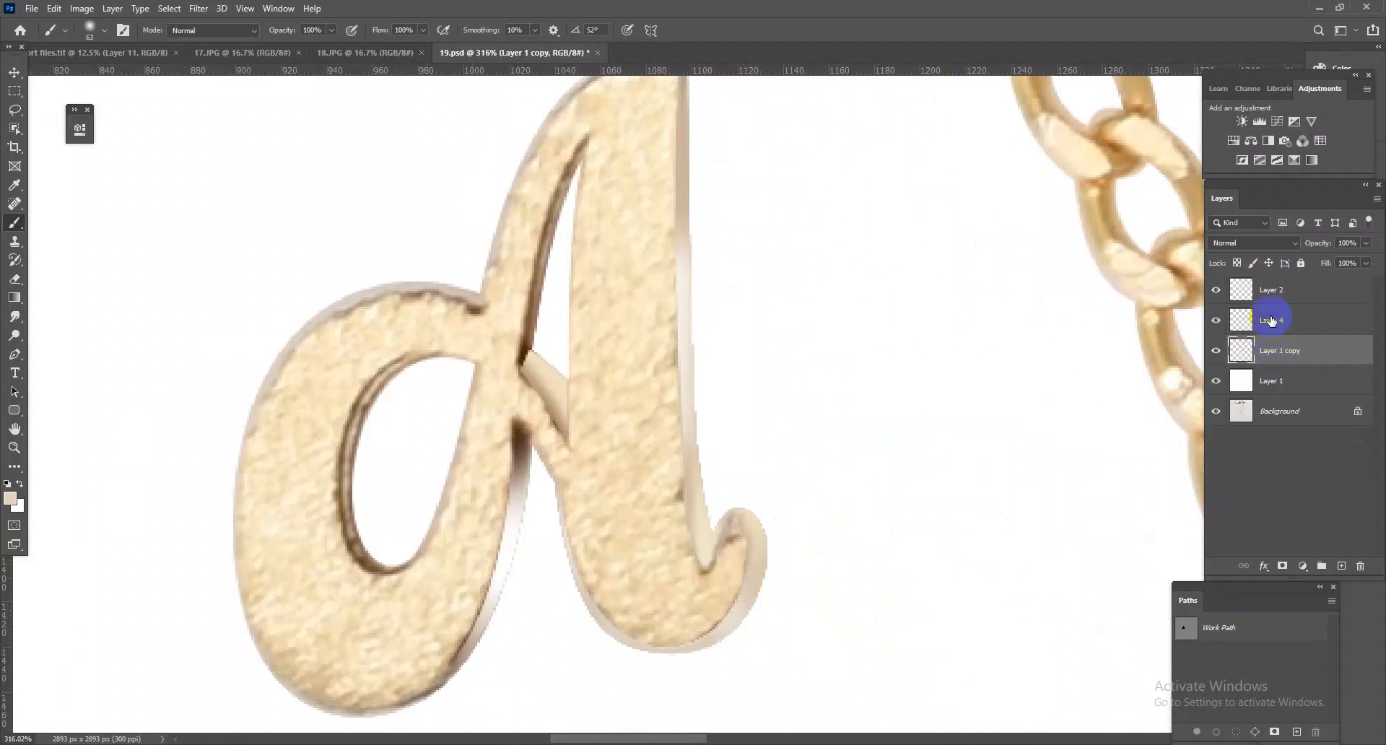
Step: Merge the jewelry layers into one, copy its loaded pixels to a new layer and delete the merged original
{"action": "left_click", "coordinate": [1272, 292]}
{"action": "scroll", "coordinate": [705, 448], "scroll_direction": "down", "scroll_amount": 5}
{"action": "scroll", "coordinate": [933, 520], "scroll_direction": "up", "scroll_amount": 1}
{"action": "left_click", "coordinate": [1268, 355], "text": "shift"}
{"action": "key", "text": "ctrl+e"}
{"action": "left_click", "coordinate": [1252, 300], "text": "ctrl"}
{"action": "scroll", "coordinate": [903, 489], "scroll_direction": "down", "scroll_amount": 5}
{"action": "scroll", "coordinate": [964, 492], "scroll_direction": "up", "scroll_amount": 1}
{"action": "key", "text": "ctrl+j"}
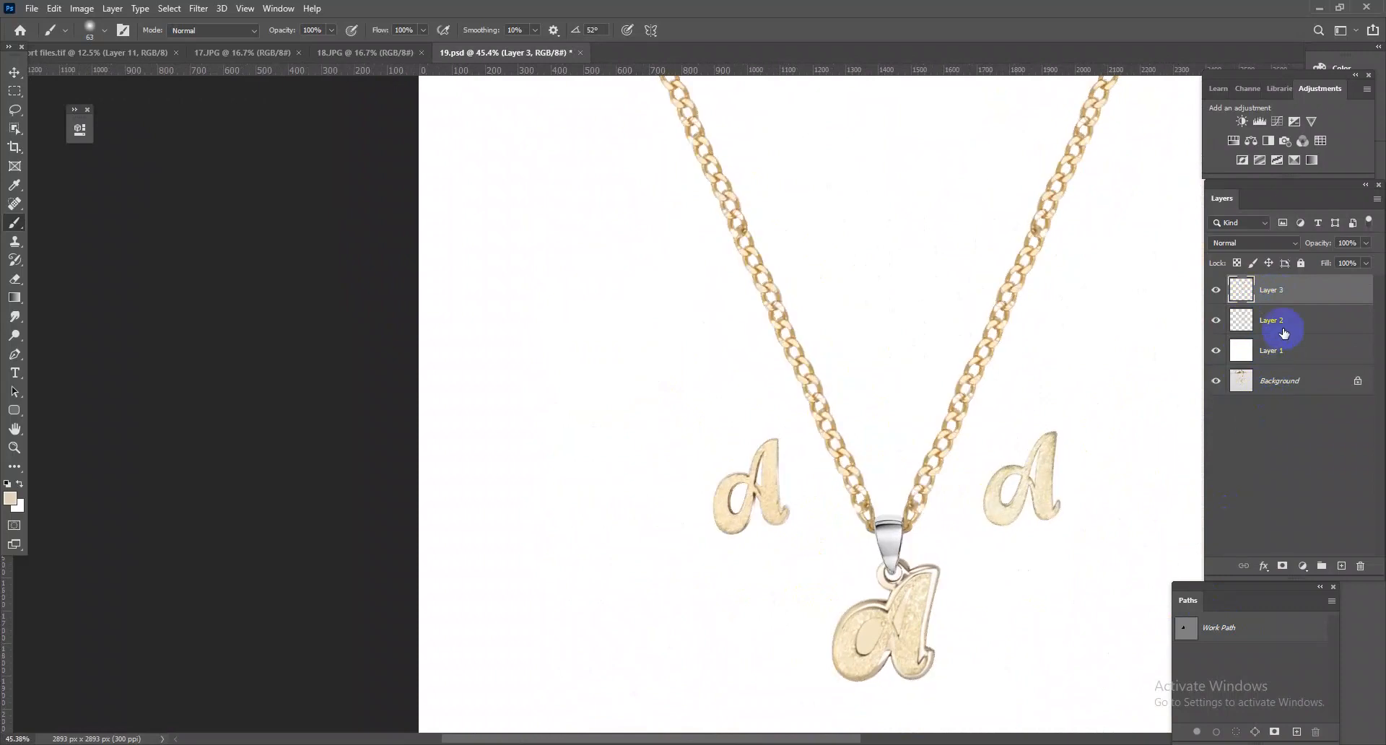
{"action": "left_click", "coordinate": [1285, 330]}
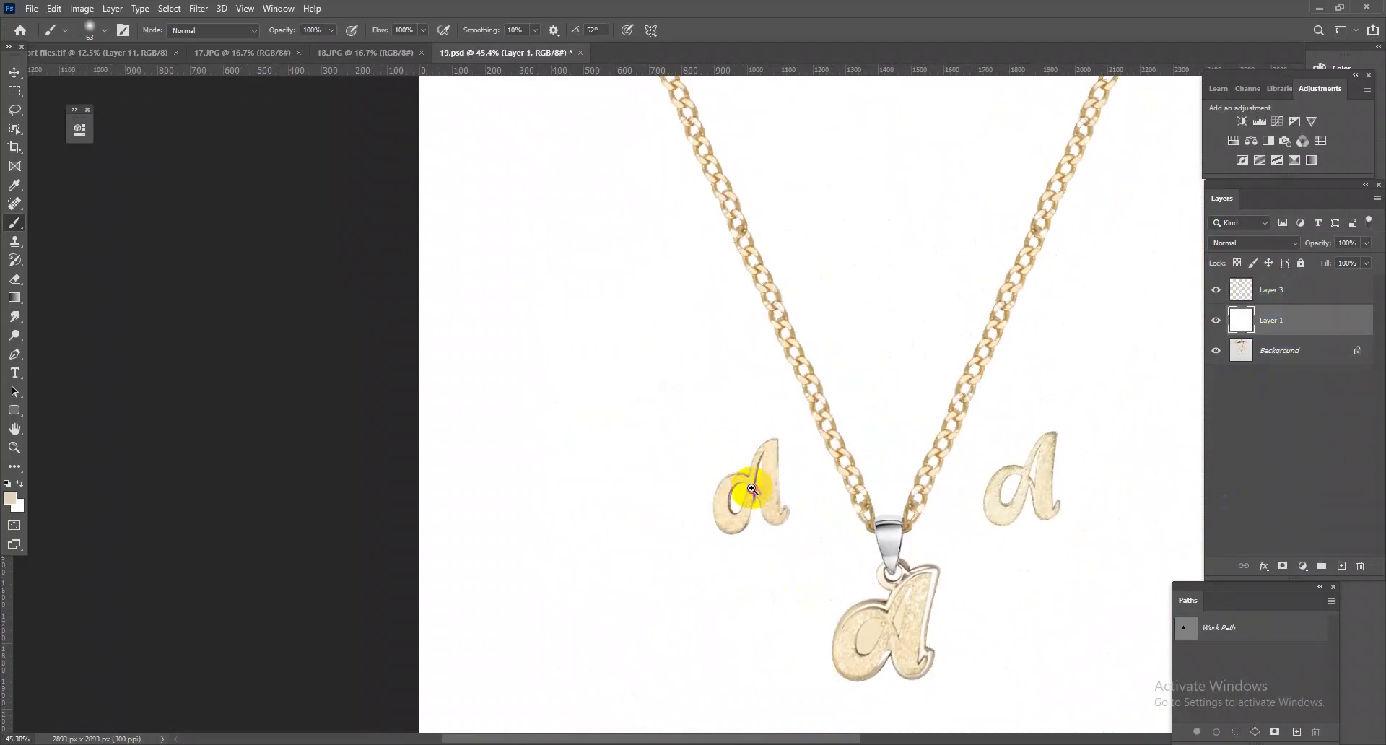
Step: Start a pen path under the left earring's crossbar, follow the bowl's inner-facing outer edge and loop out through the white background
{"action": "scroll", "coordinate": [751, 479], "scroll_direction": "up", "scroll_amount": 10}
{"action": "left_click_drag", "start_coordinate": [851, 616], "coordinate": [705, 359]}
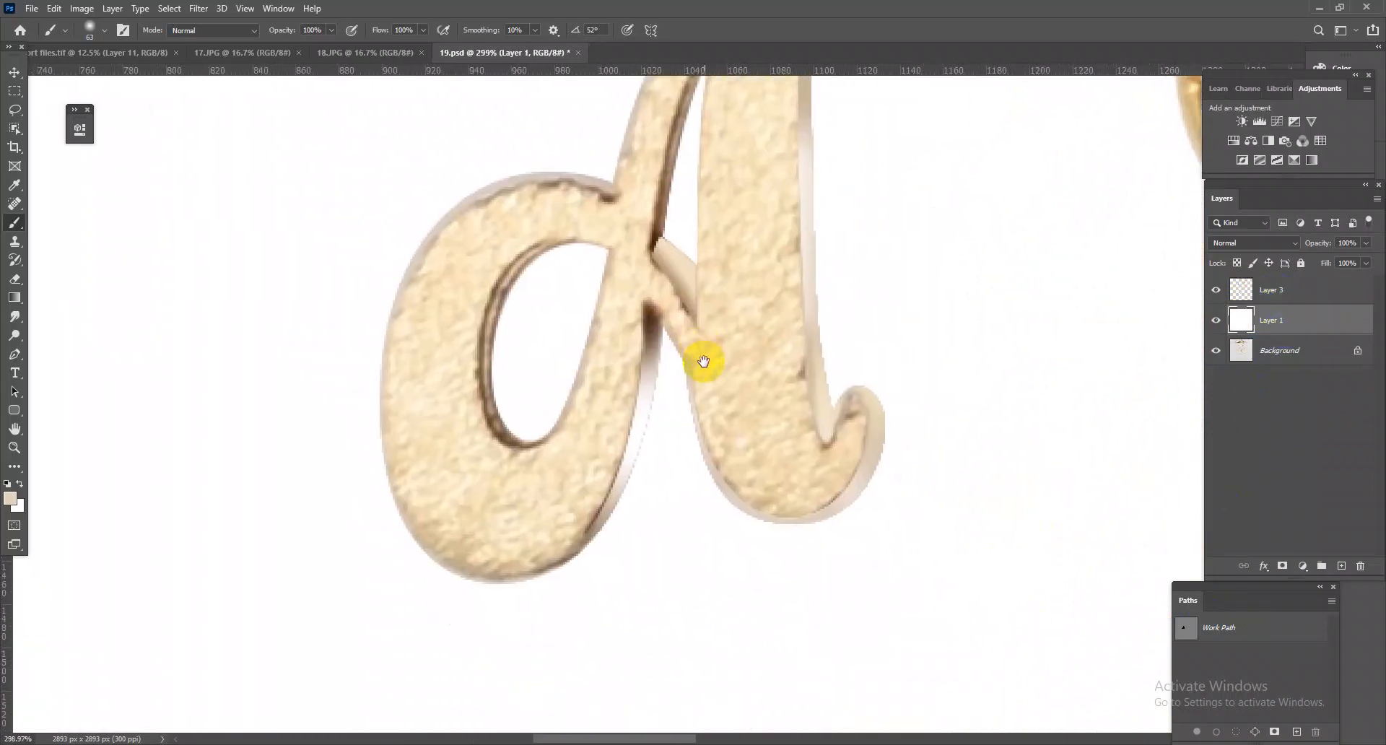
{"action": "left_click", "coordinate": [14, 353]}
{"action": "scroll", "coordinate": [694, 320], "scroll_direction": "up", "scroll_amount": 3}
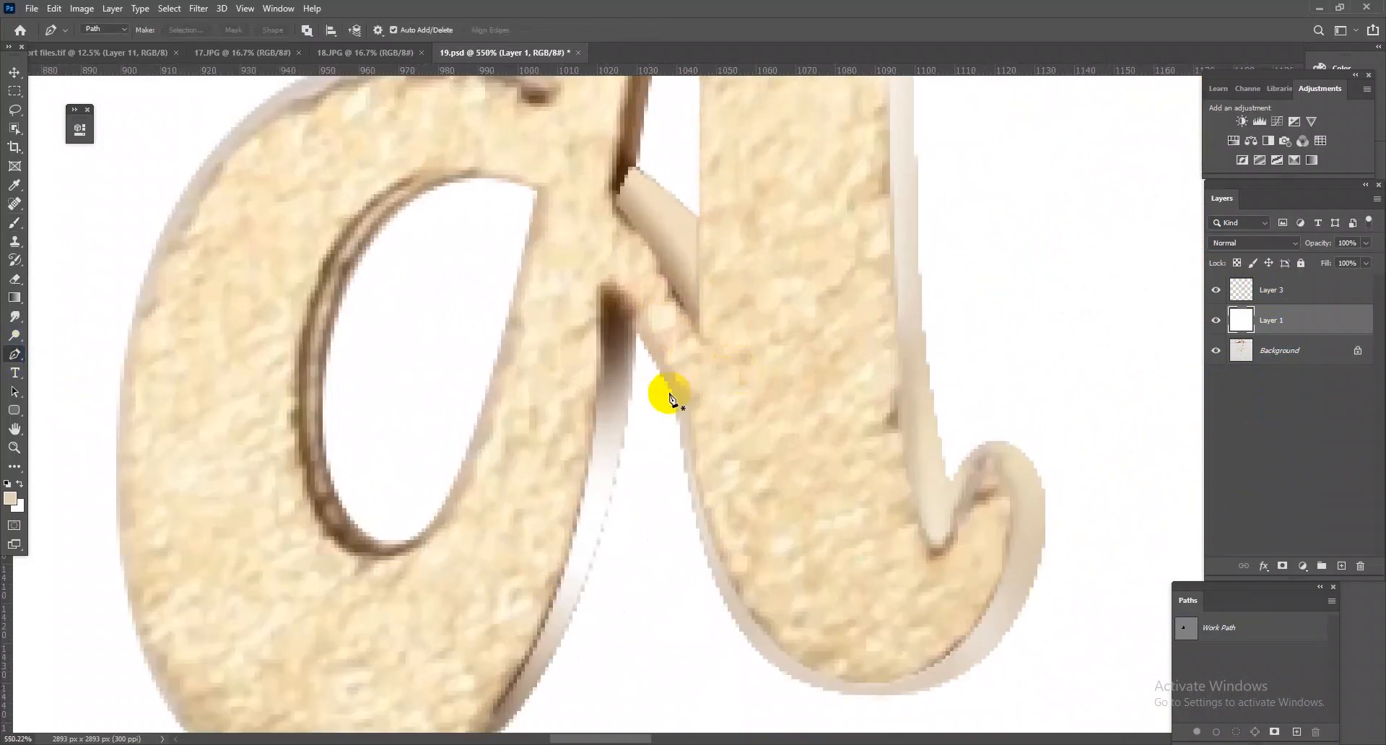
{"action": "left_click", "coordinate": [672, 394]}
{"action": "left_click", "coordinate": [637, 334]}
{"action": "left_click_drag", "start_coordinate": [637, 335], "coordinate": [628, 475]}
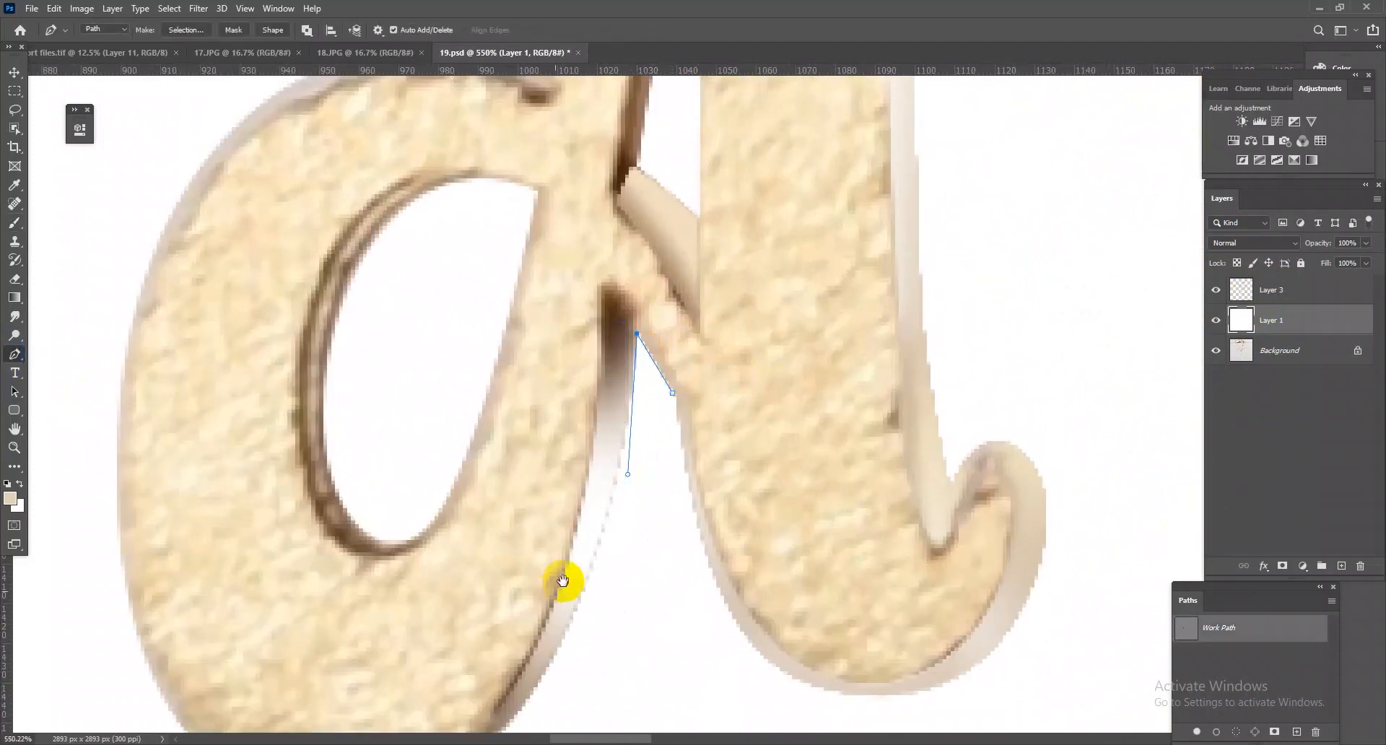
{"action": "left_click_drag", "start_coordinate": [557, 591], "coordinate": [739, 399]}
{"action": "left_click_drag", "start_coordinate": [654, 571], "coordinate": [548, 654]}
{"action": "left_click", "coordinate": [1026, 598]}
{"action": "left_click_drag", "start_coordinate": [1085, 572], "coordinate": [713, 664]}
{"action": "left_click_drag", "start_coordinate": [913, 529], "coordinate": [913, 521]}
{"action": "left_click", "coordinate": [871, 237]}
{"action": "left_click_drag", "start_coordinate": [824, 191], "coordinate": [839, 568]}
Step: Continue the path down the left earring's stem, around the curled foot to the crossbar, close it and turn it into a selection
{"action": "left_click_drag", "start_coordinate": [763, 205], "coordinate": [781, 402]}
{"action": "left_click", "coordinate": [757, 124]}
{"action": "left_click_drag", "start_coordinate": [742, 544], "coordinate": [752, 303]}
{"action": "left_click_drag", "start_coordinate": [768, 497], "coordinate": [778, 613]}
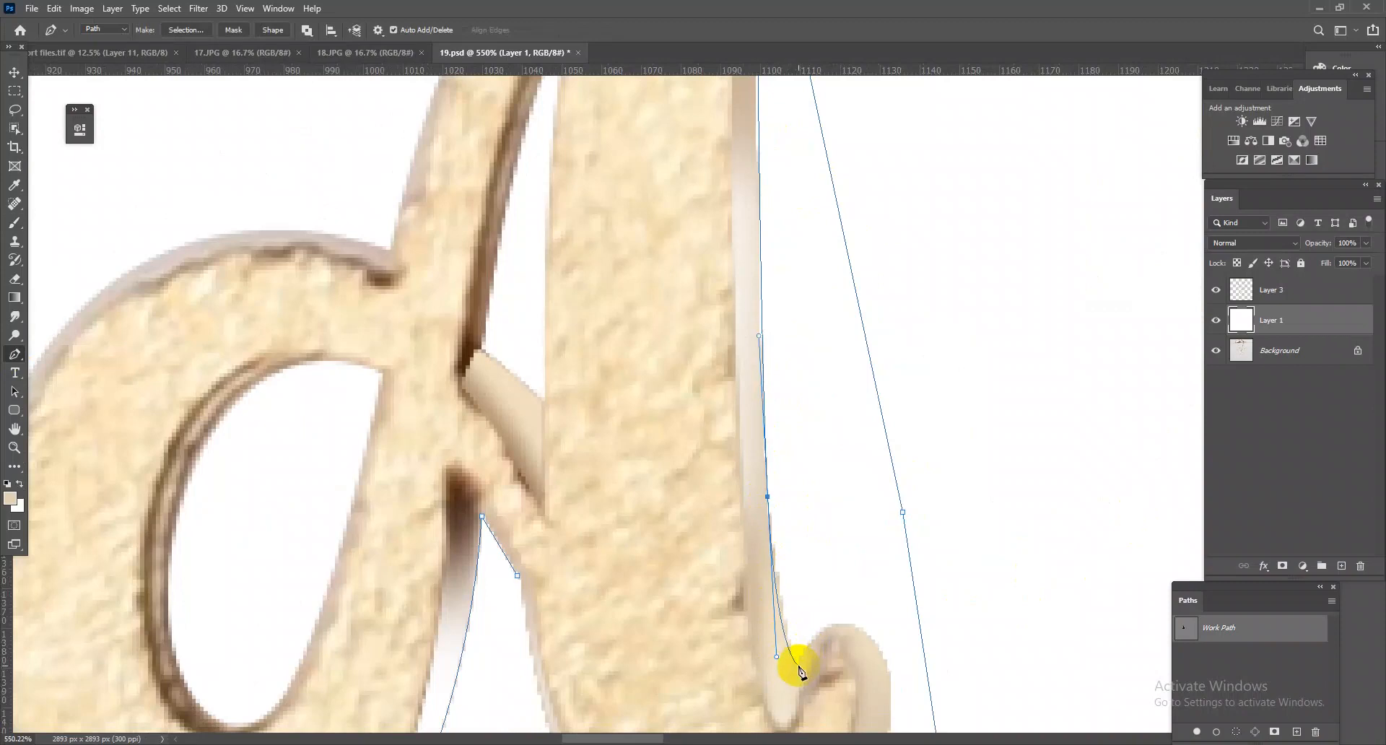
{"action": "left_click_drag", "start_coordinate": [802, 662], "coordinate": [809, 610]}
{"action": "left_click_drag", "start_coordinate": [883, 659], "coordinate": [894, 698]}
{"action": "scroll", "coordinate": [869, 527], "scroll_direction": "down", "scroll_amount": 5}
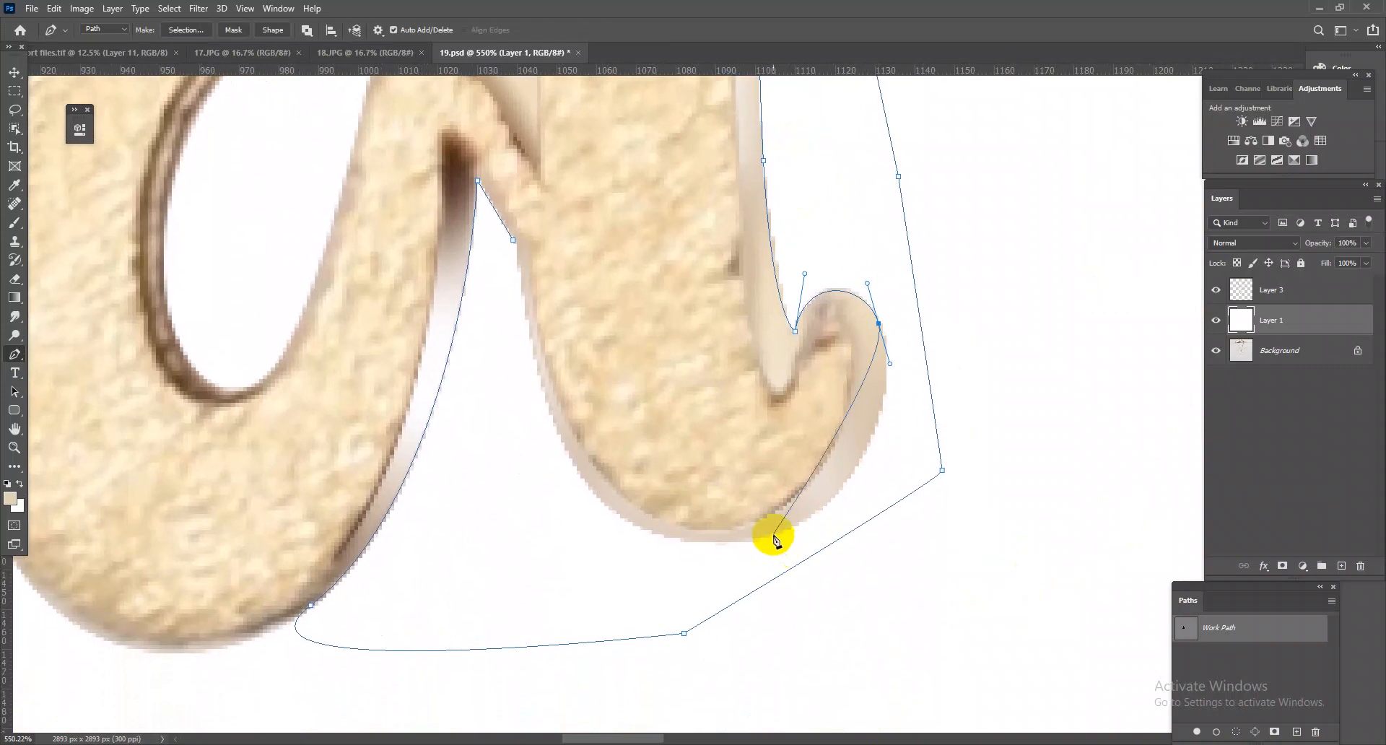
{"action": "left_click_drag", "start_coordinate": [772, 535], "coordinate": [691, 570]}
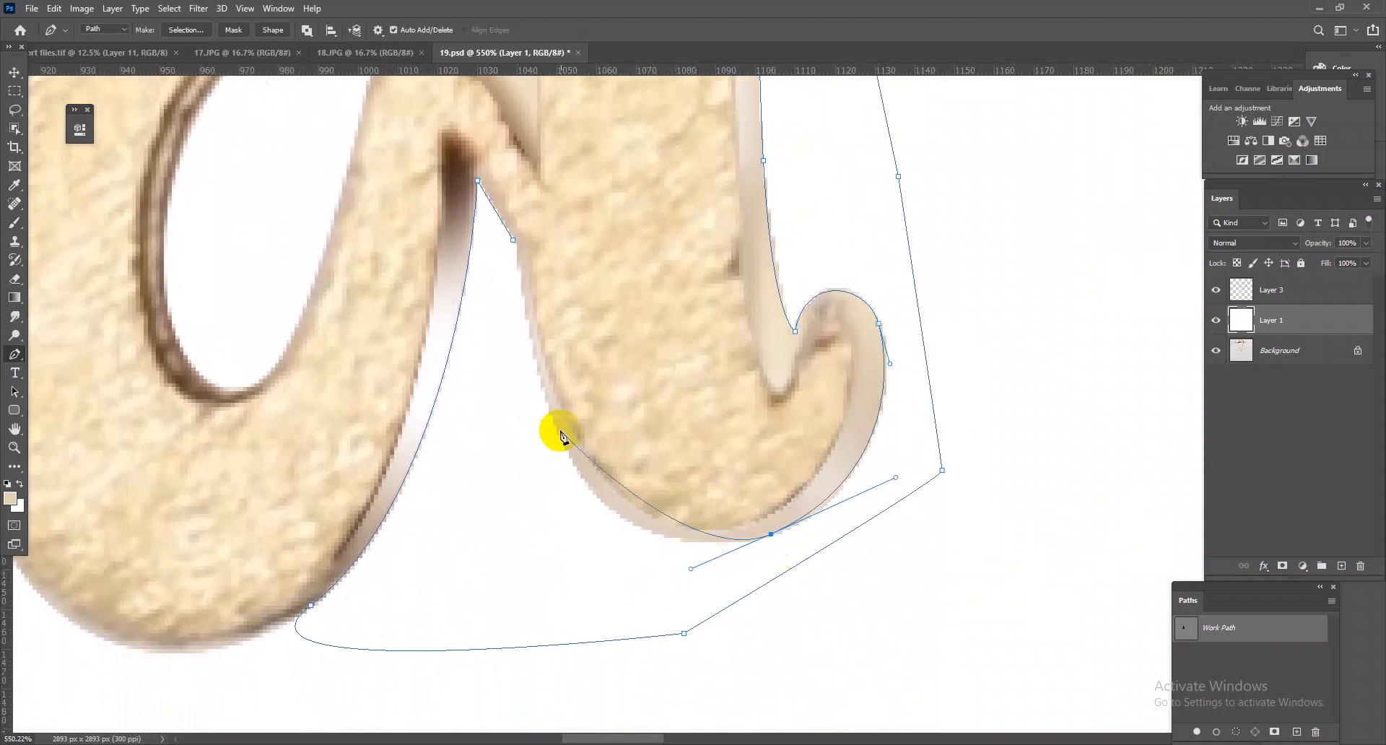
{"action": "left_click_drag", "start_coordinate": [557, 427], "coordinate": [524, 335]}
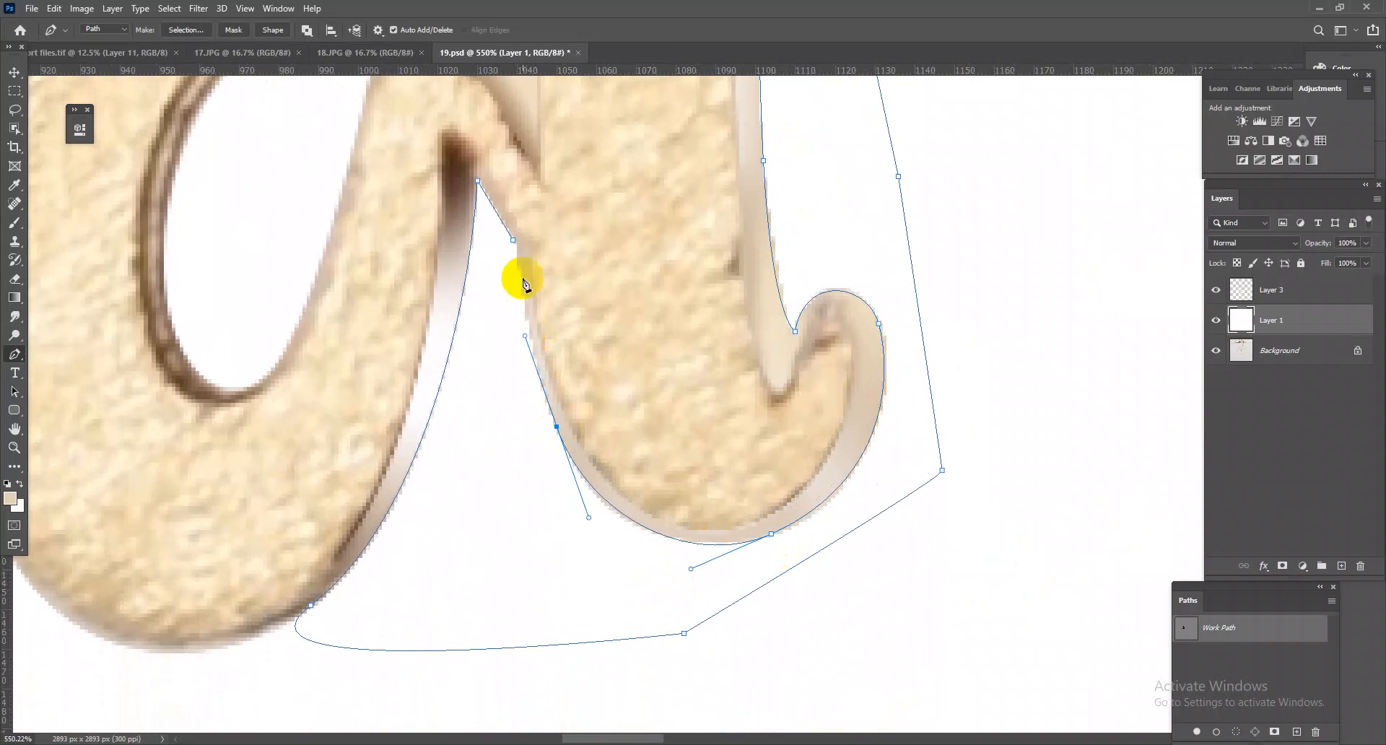
{"action": "left_click", "coordinate": [513, 243]}
{"action": "key", "text": "ctrl+Return"}
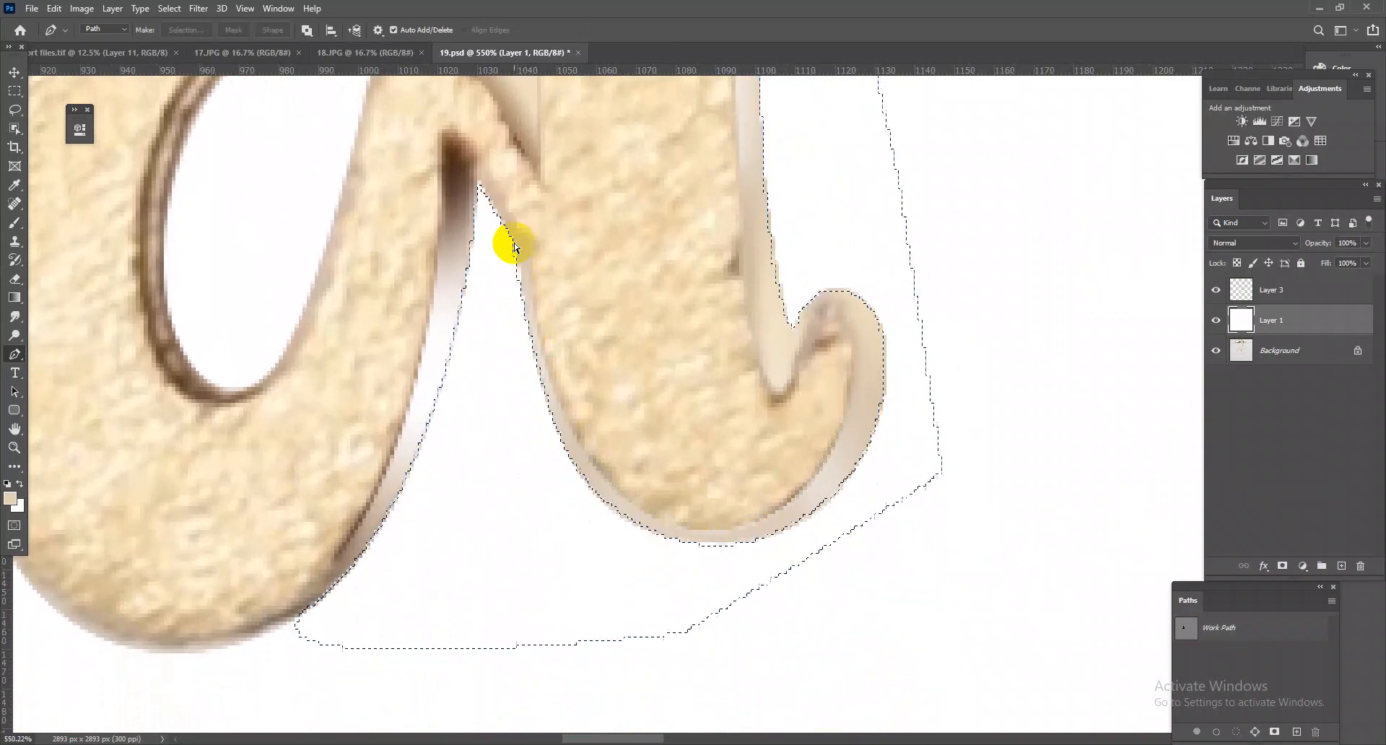
Step: Delete the rough pixels outside the left earring's side edge from the jewelry layer and clear the selection
{"action": "left_click", "coordinate": [1296, 300]}
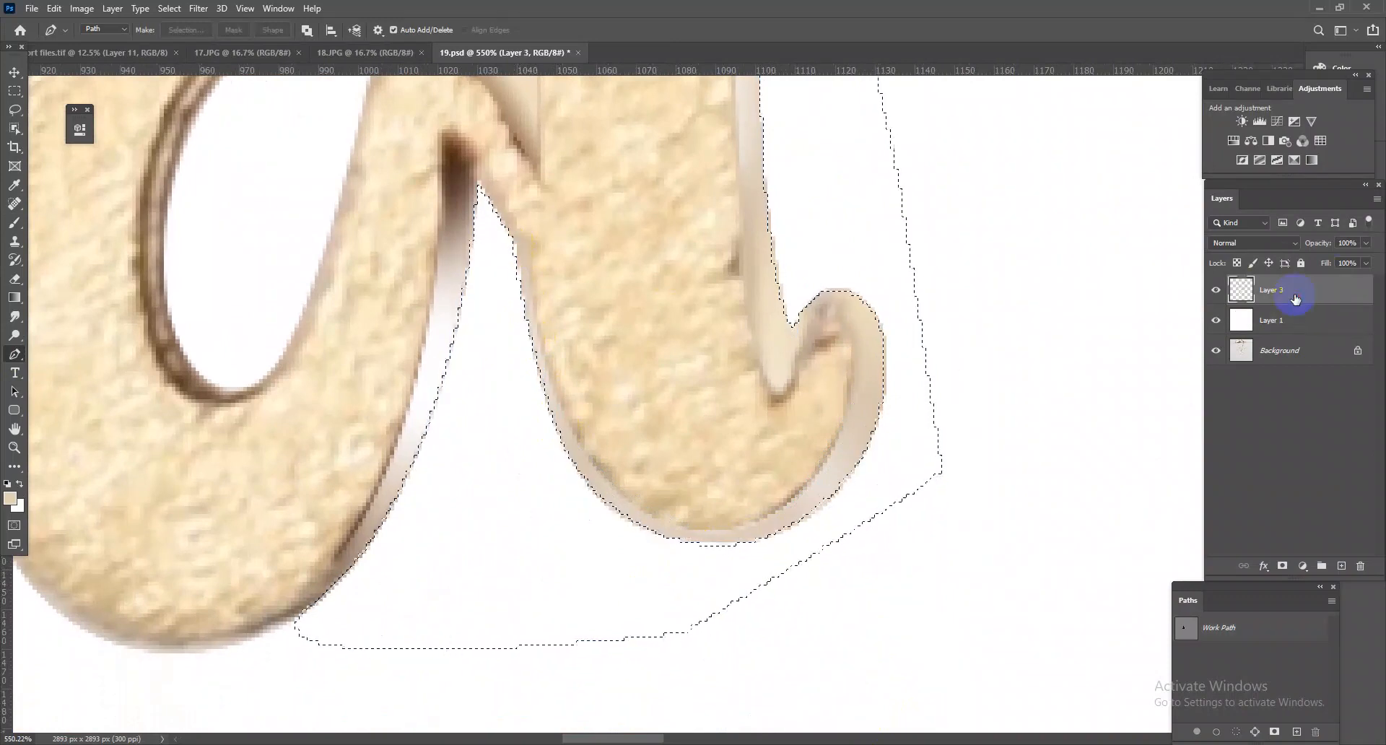
{"action": "left_click_drag", "start_coordinate": [678, 548], "coordinate": [656, 411]}
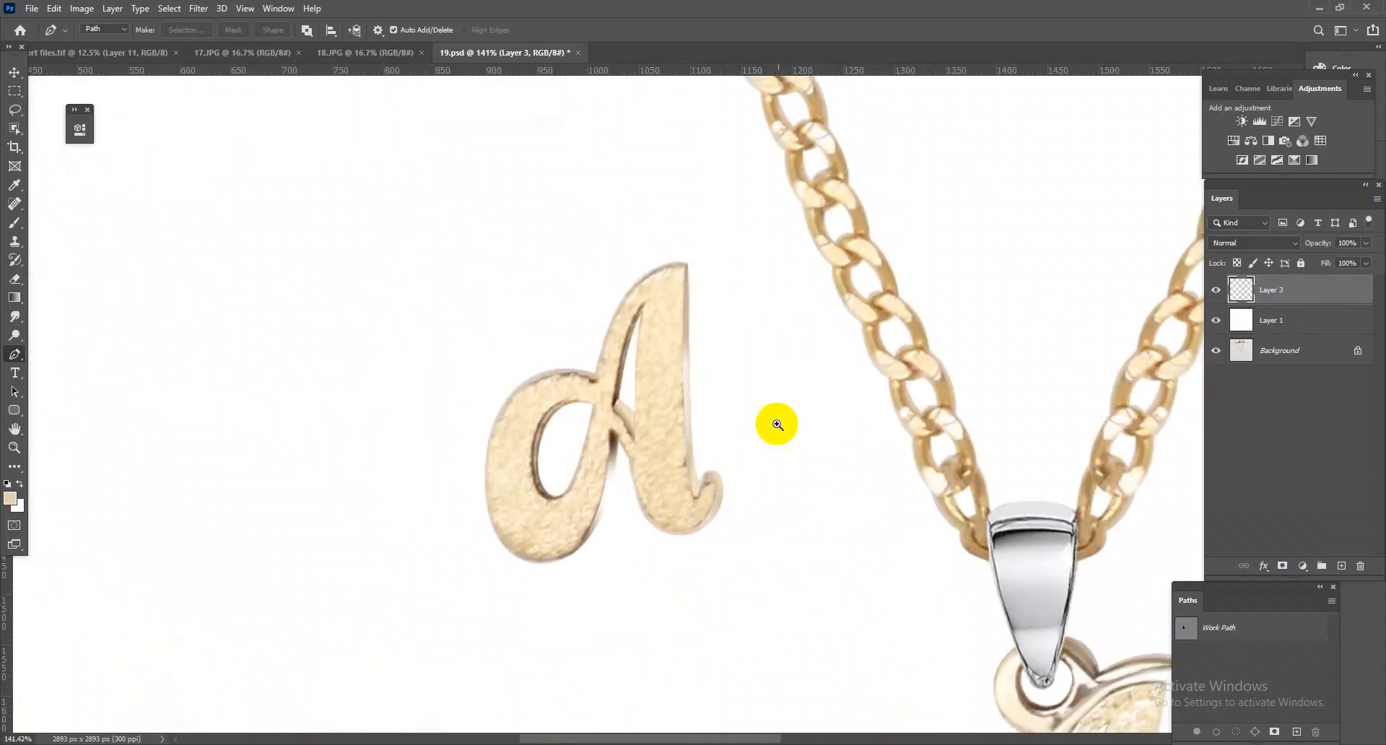
{"action": "left_click_drag", "start_coordinate": [752, 453], "coordinate": [717, 346]}
{"action": "left_click_drag", "start_coordinate": [917, 527], "coordinate": [1264, 394]}
{"action": "left_click_drag", "start_coordinate": [821, 537], "coordinate": [842, 549]}
Step: Load the jewelry outline as a selection and fill it on a new layer with gold sampled from the support file's swatches
{"action": "left_click", "coordinate": [1243, 291], "text": "ctrl"}
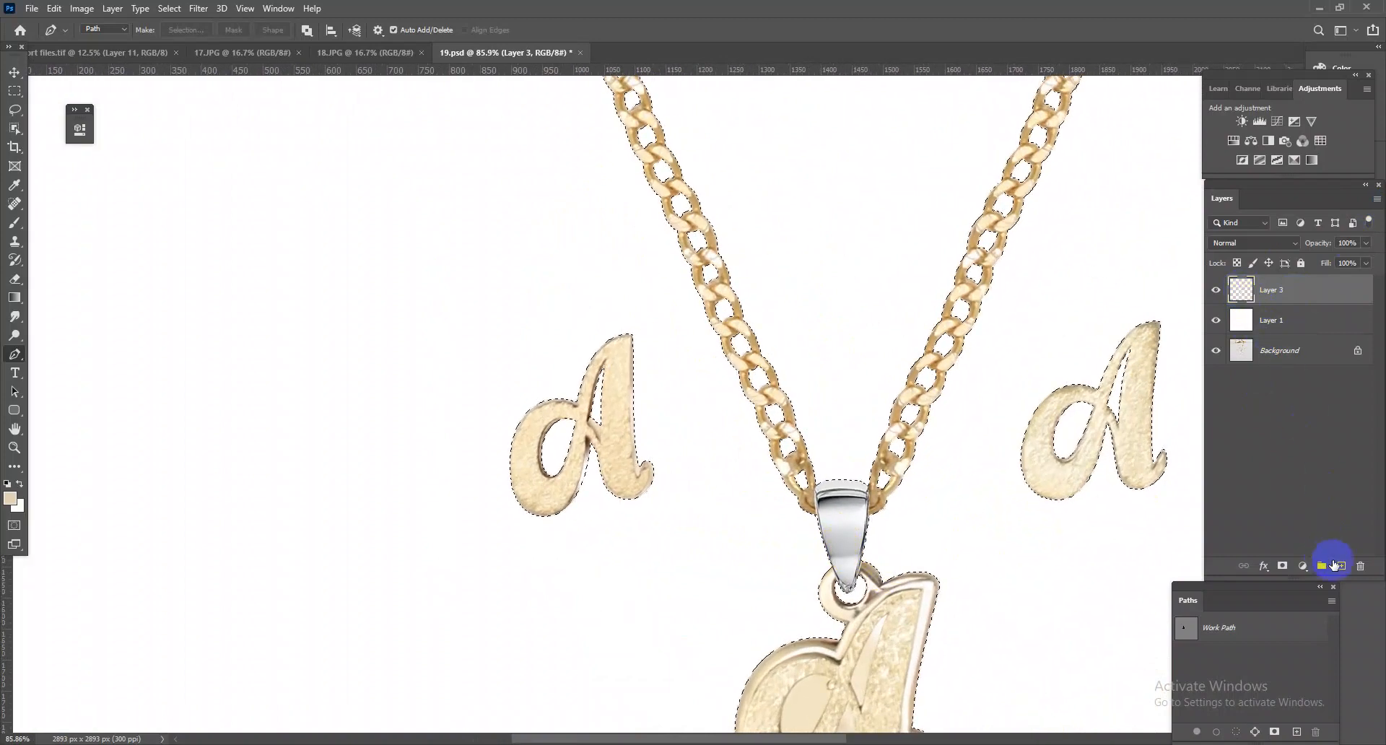
{"action": "left_click", "coordinate": [1342, 566]}
{"action": "left_click", "coordinate": [56, 52]}
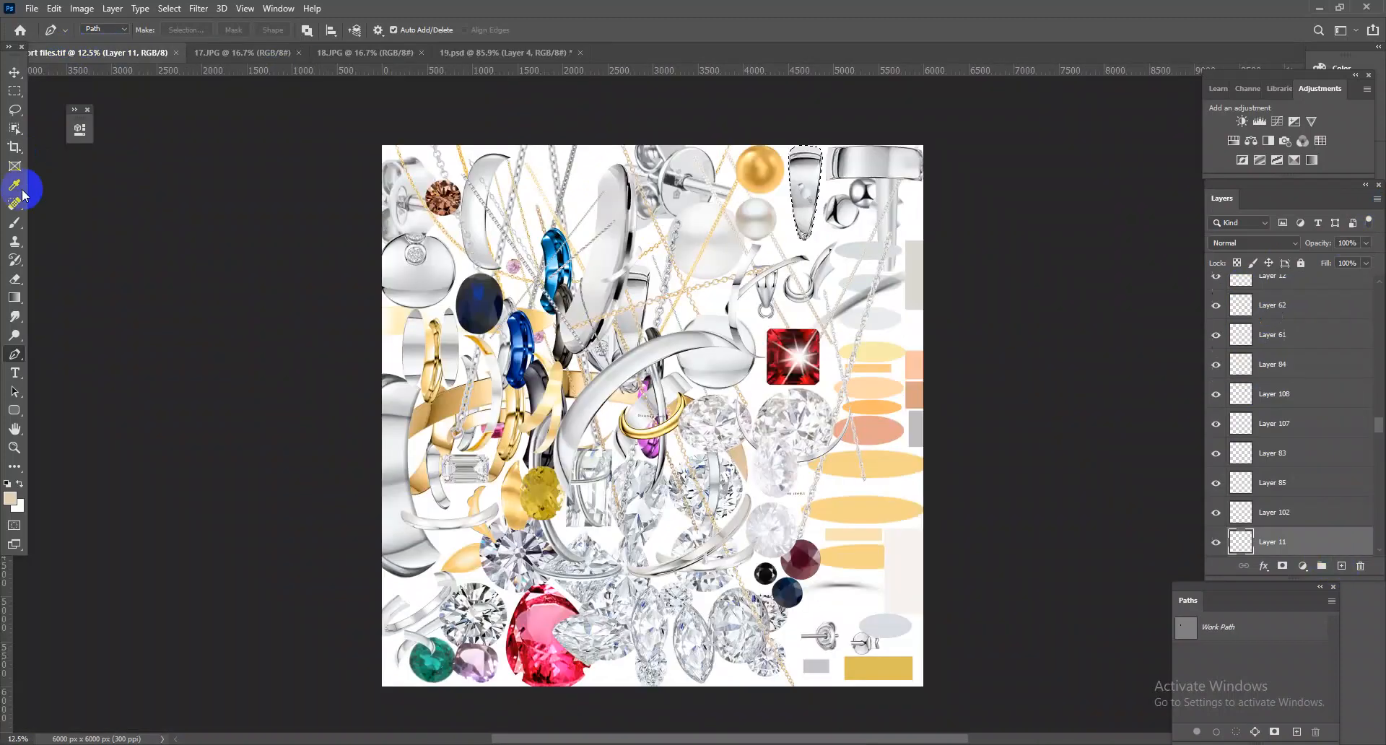
{"action": "left_click", "coordinate": [15, 223]}
{"action": "left_click", "coordinate": [886, 465], "text": "alt"}
{"action": "left_click", "coordinate": [505, 52]}
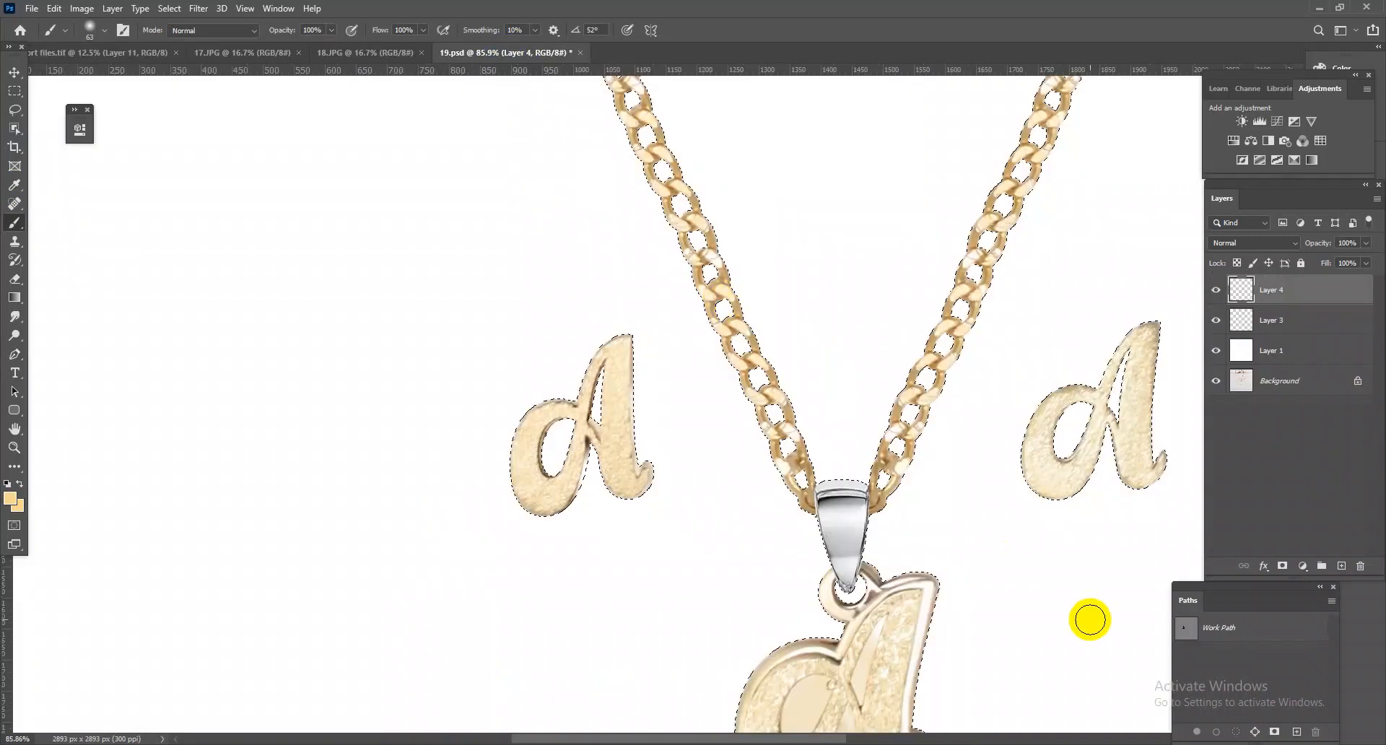
{"action": "key", "text": "alt+BackSpace"}
Step: Set the gold layer to Color blending with 66% fill and merge it into the jewelry layer
{"action": "left_click", "coordinate": [1270, 244]}
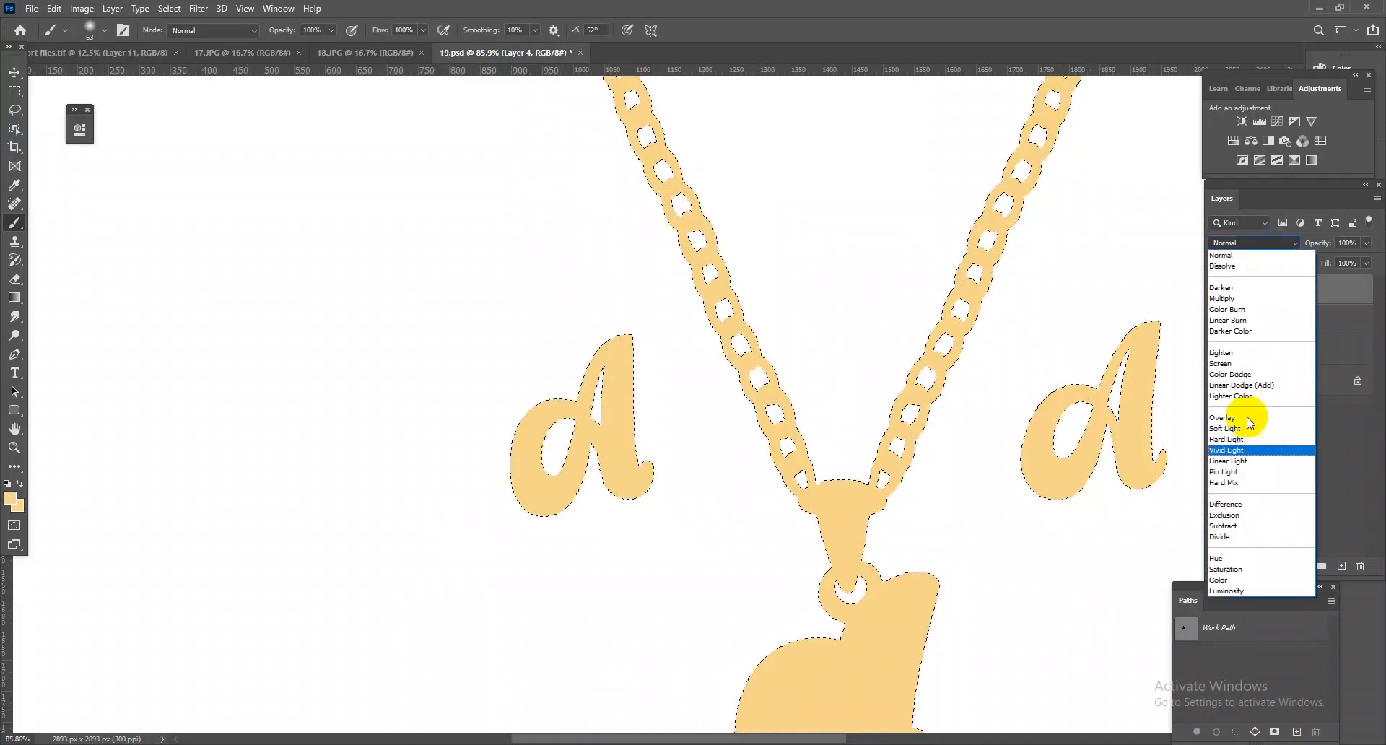
{"action": "left_click", "coordinate": [1227, 563]}
{"action": "scroll", "coordinate": [636, 424], "scroll_direction": "down", "scroll_amount": 5}
{"action": "scroll", "coordinate": [636, 425], "scroll_direction": "up", "scroll_amount": 4}
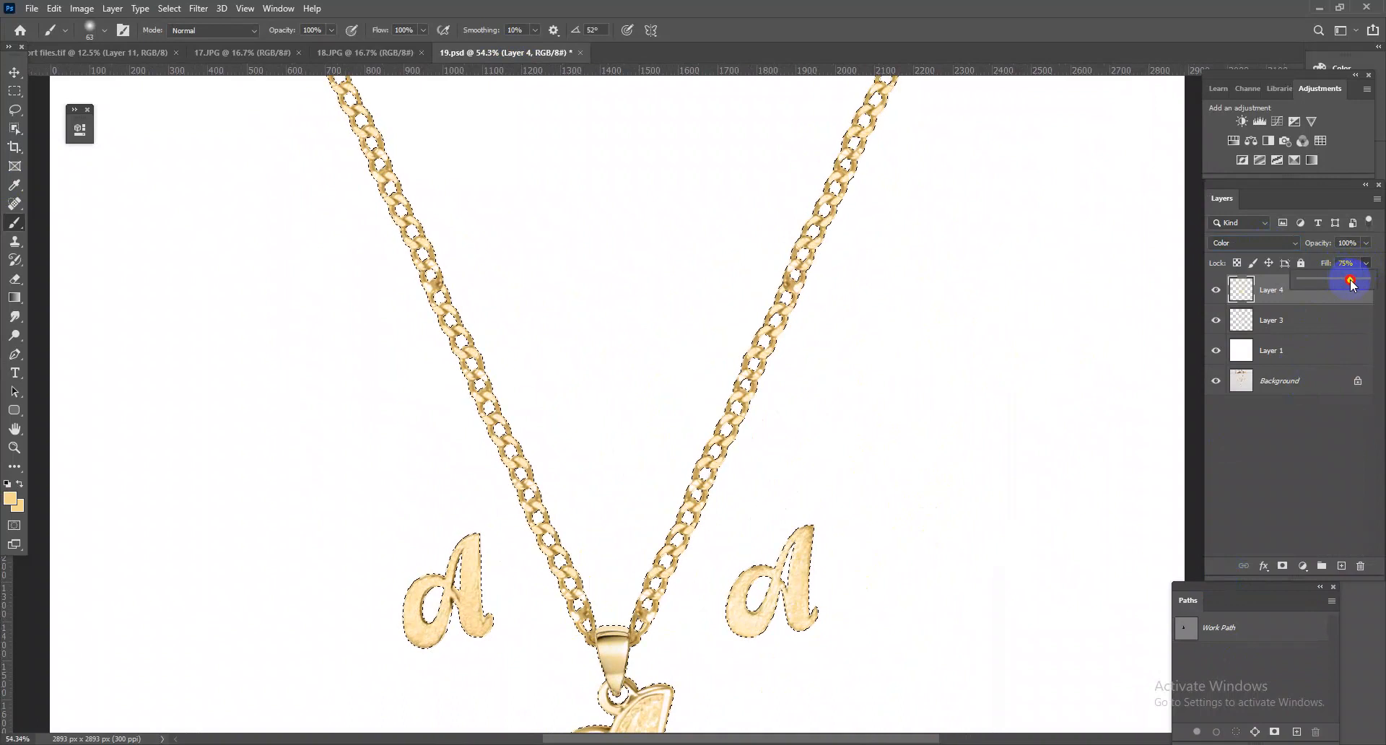
{"action": "left_click_drag", "start_coordinate": [1346, 287], "coordinate": [1348, 287]}
{"action": "scroll", "coordinate": [815, 337], "scroll_direction": "down", "scroll_amount": 4}
{"action": "scroll", "coordinate": [901, 435], "scroll_direction": "up", "scroll_amount": 4}
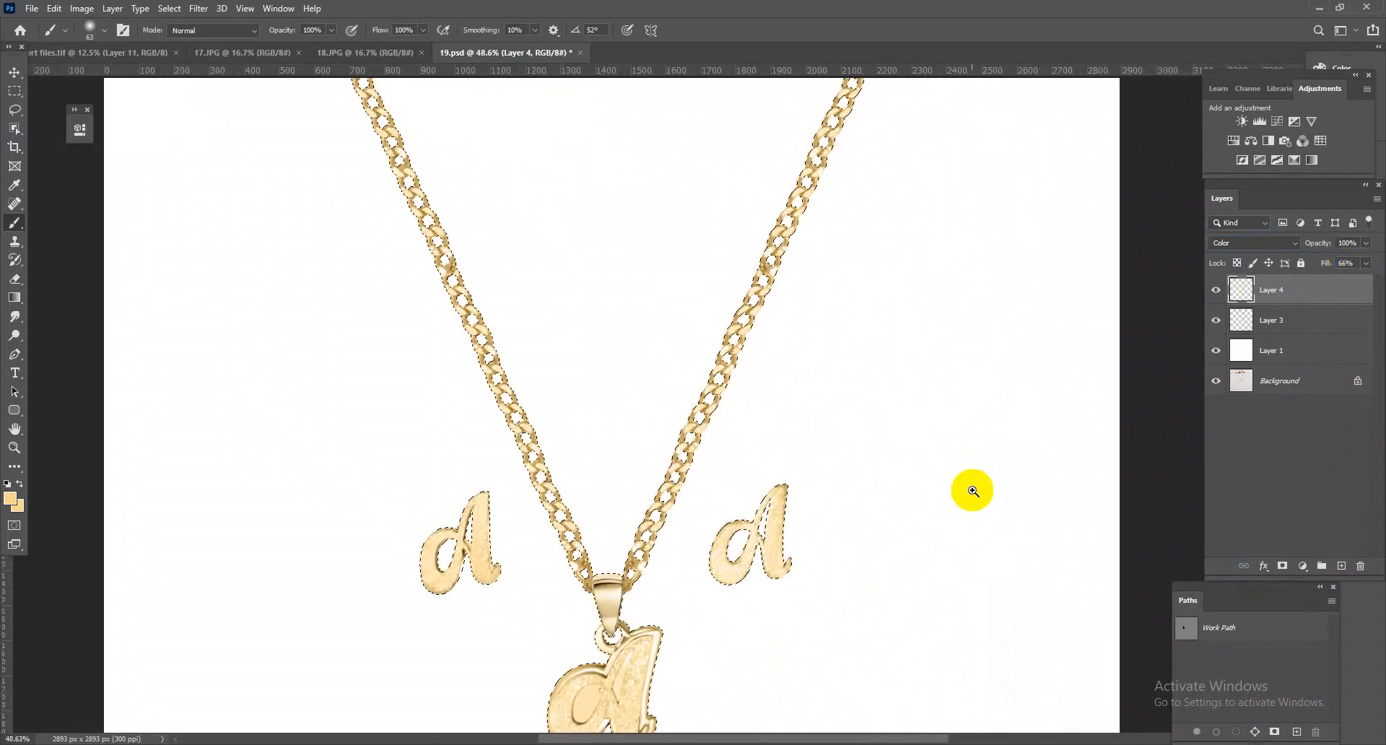
{"action": "key", "text": "ctrl+e"}
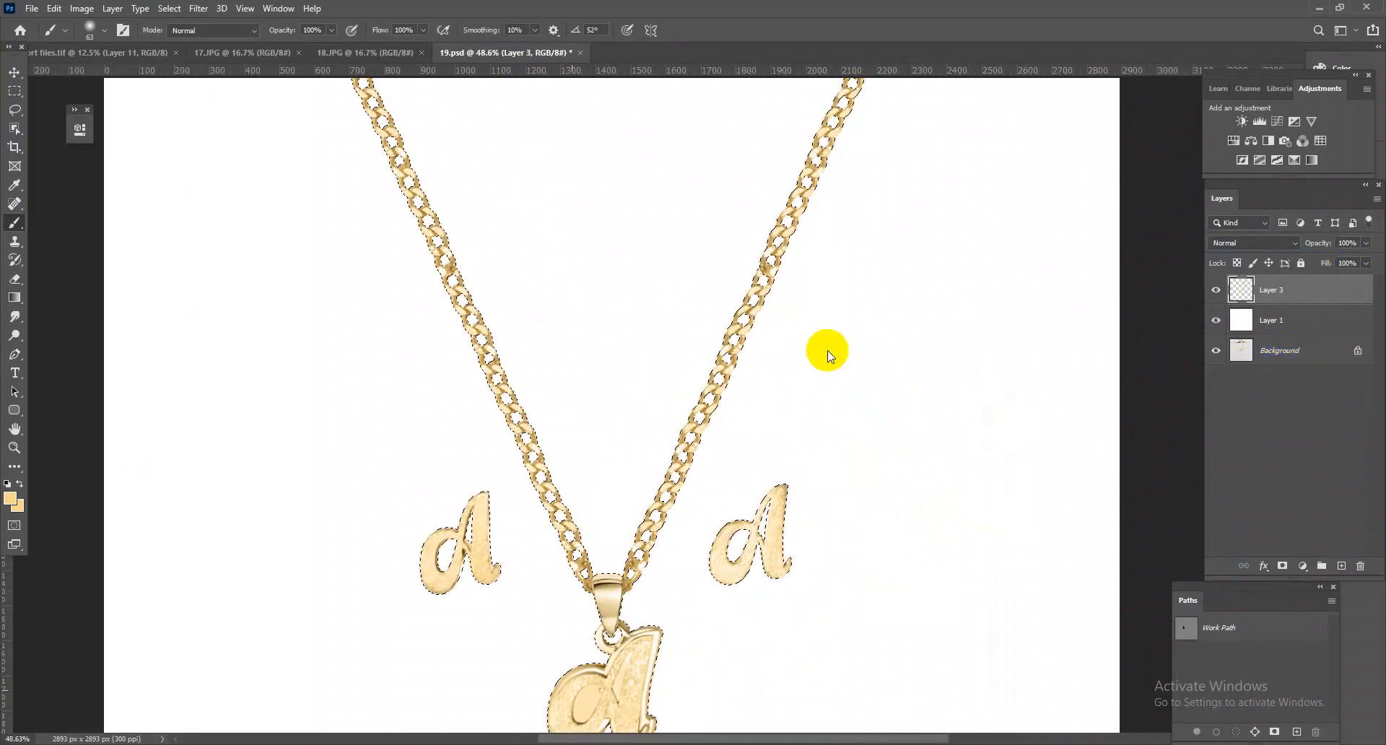
Step: Apply the Camera Raw filter to the jewelry with Sharpening 10, Blacks +50, Whites +11, Shadows +61 and Contrast +21
{"action": "key", "text": "ctrl+shift+a"}
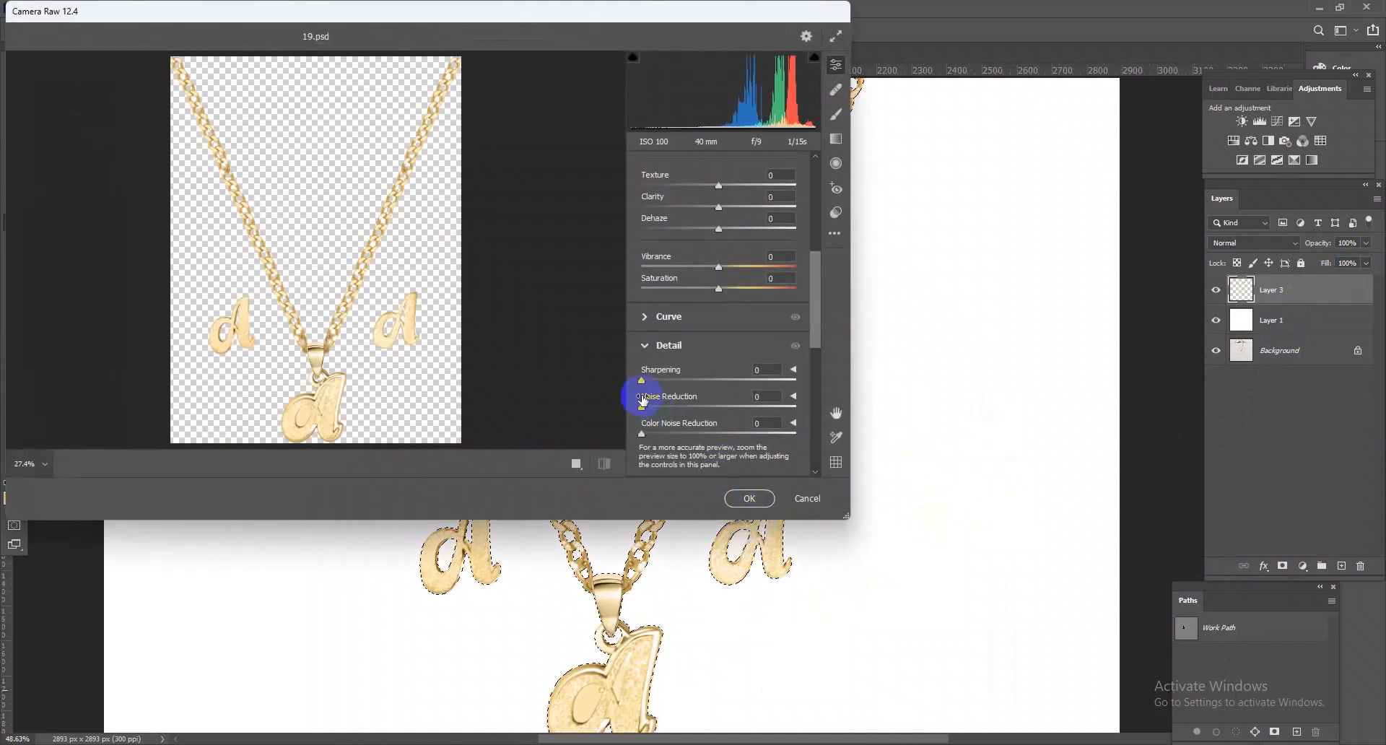
{"action": "scroll", "coordinate": [725, 287], "scroll_direction": "up", "scroll_amount": 2}
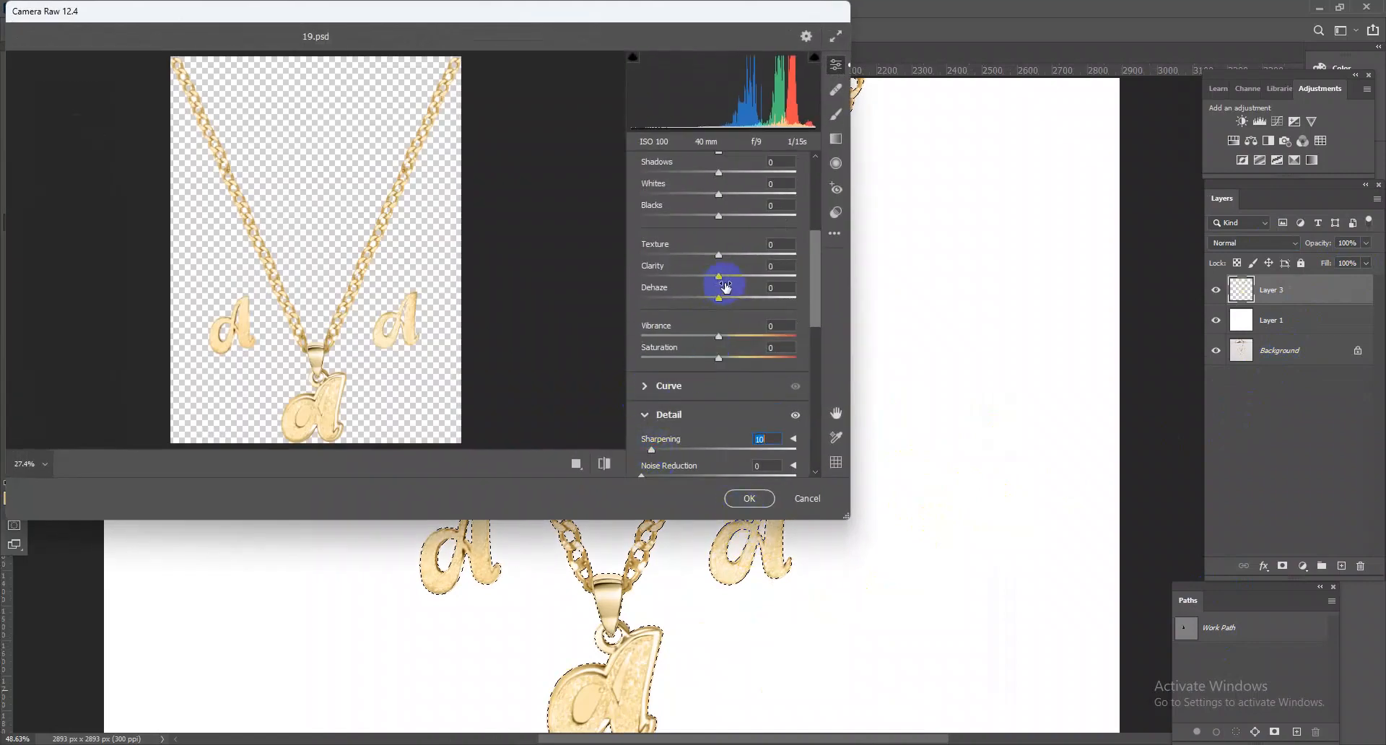
{"action": "scroll", "coordinate": [725, 299], "scroll_direction": "up", "scroll_amount": 2}
{"action": "left_click_drag", "start_coordinate": [727, 292], "coordinate": [765, 301]}
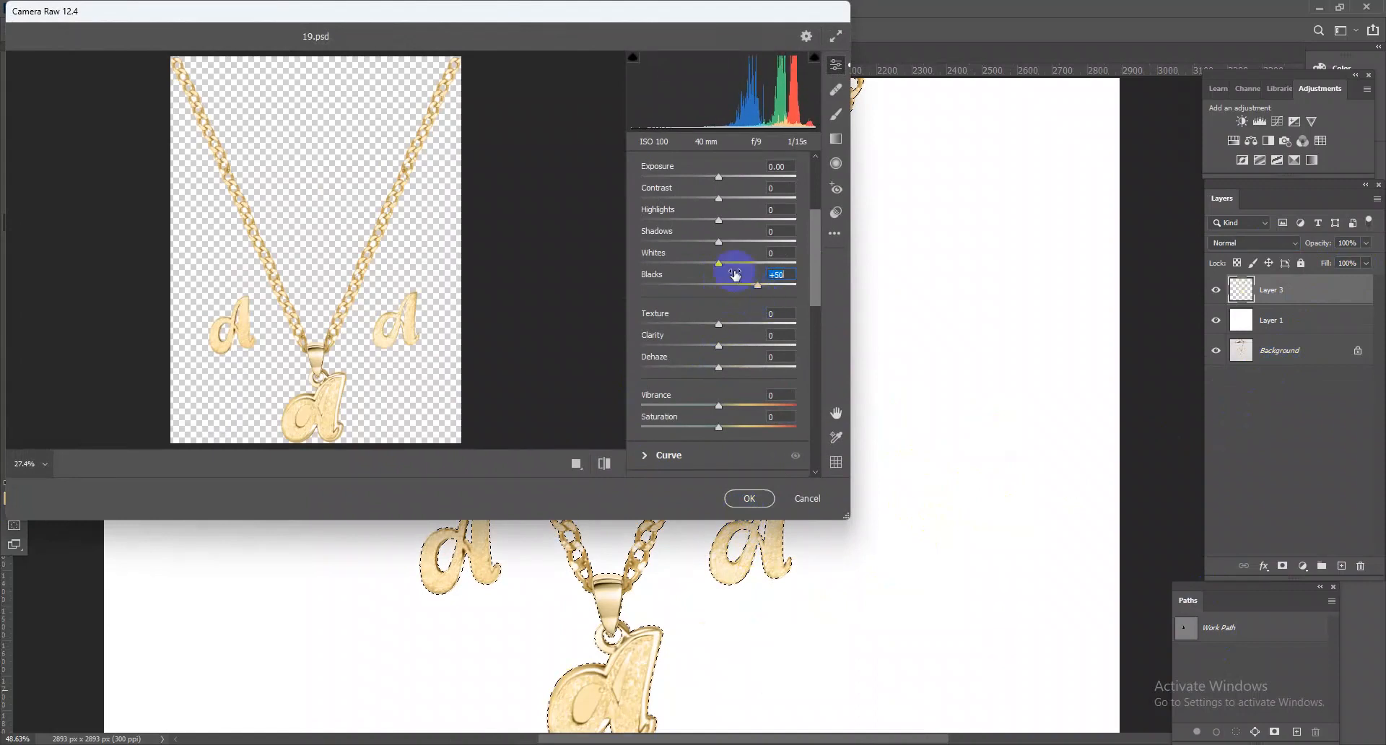
{"action": "left_click_drag", "start_coordinate": [726, 248], "coordinate": [773, 263]}
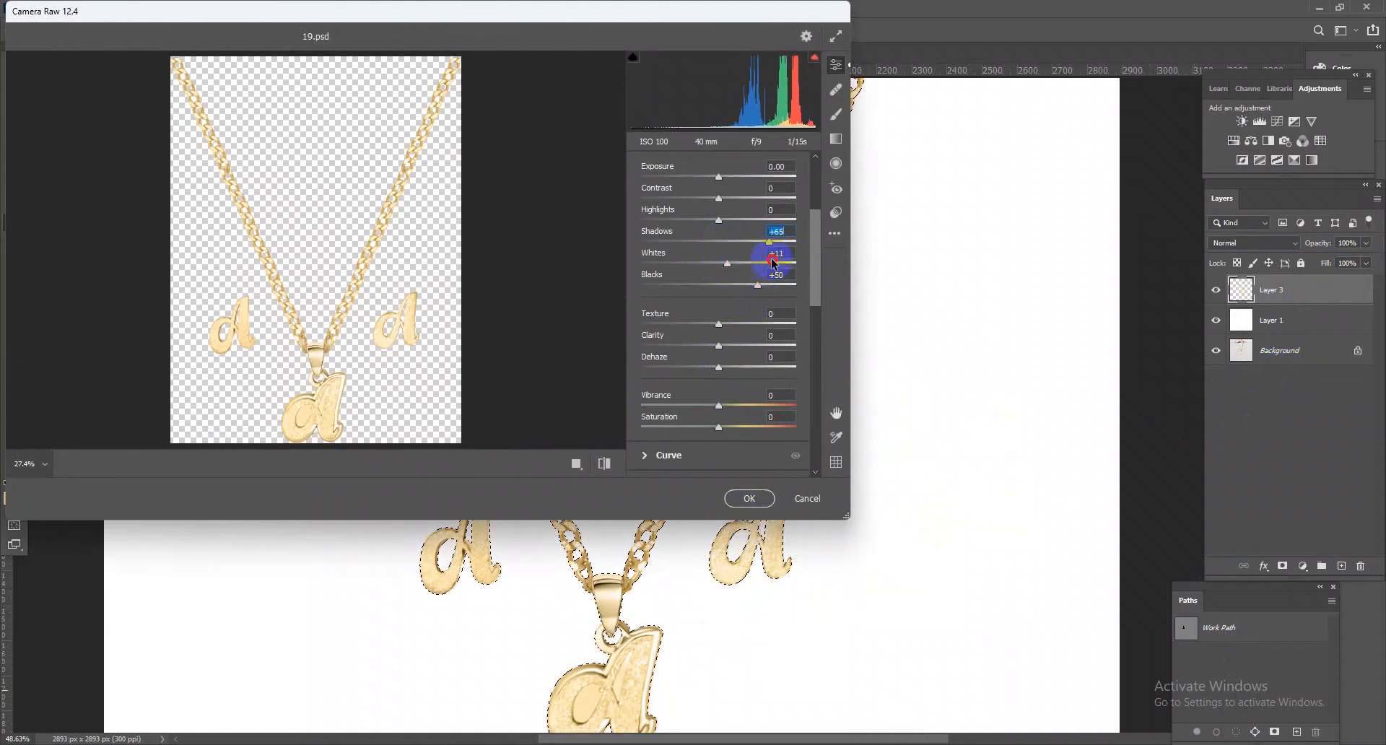
{"action": "left_click_drag", "start_coordinate": [723, 195], "coordinate": [736, 203]}
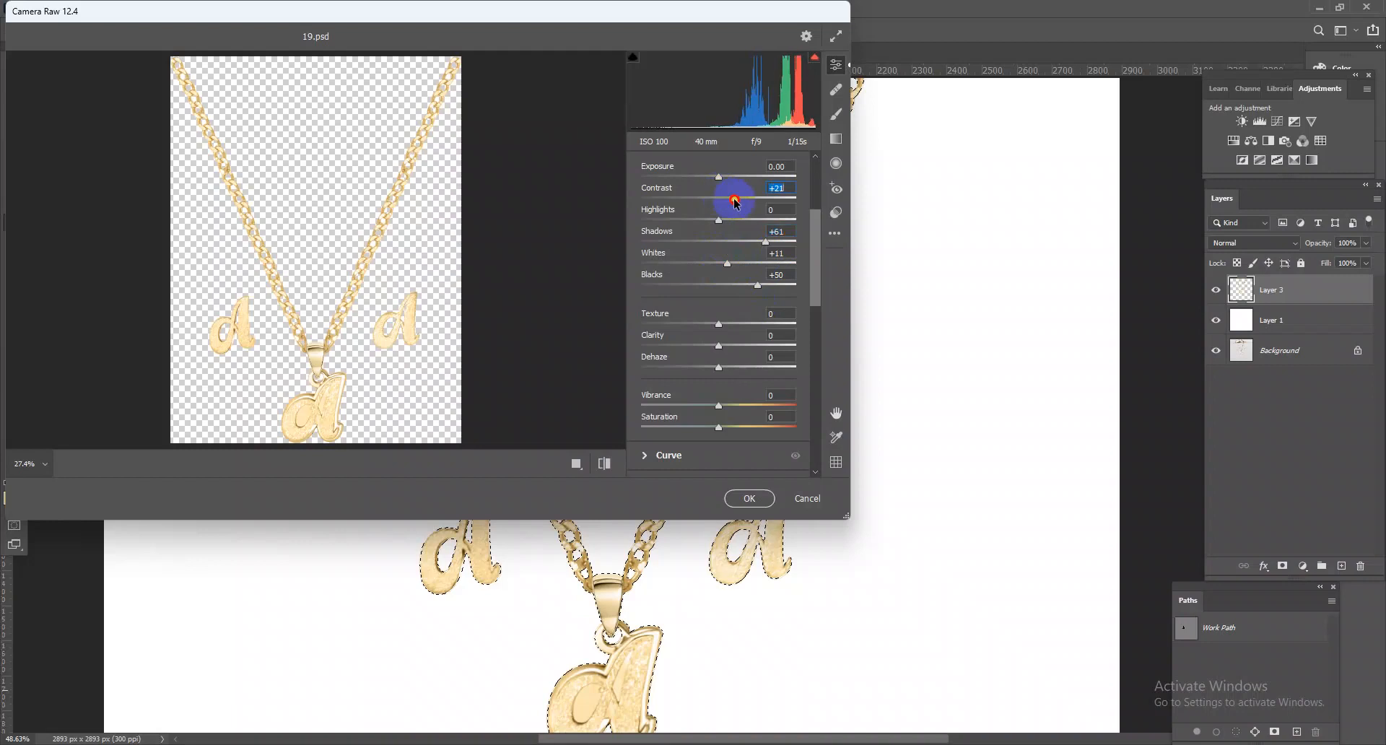
{"action": "left_click", "coordinate": [749, 498]}
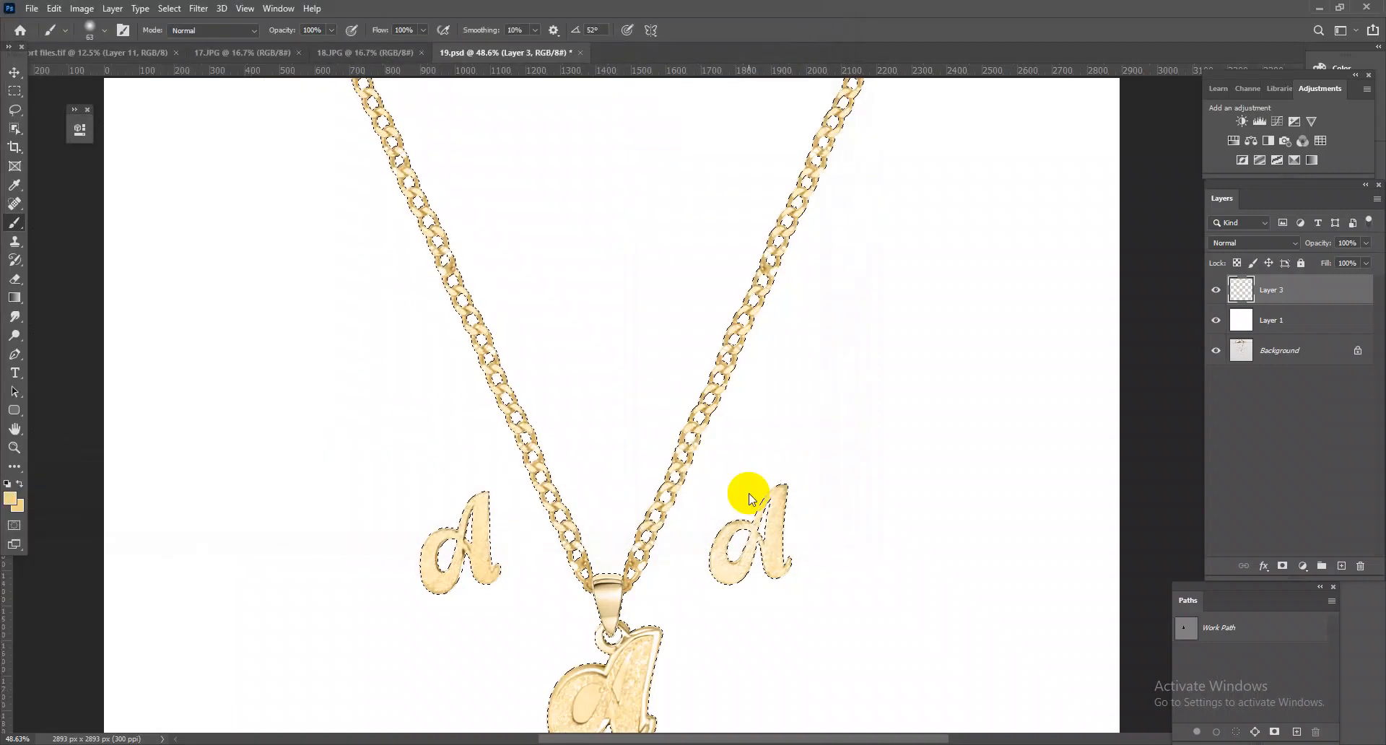
Step: Apply the Camera Raw filter to the jewelry with Sharpening 27, Clarity +6 and Texture +5, and clear the selection
{"action": "left_click_drag", "start_coordinate": [640, 596], "coordinate": [729, 622]}
{"action": "left_click_drag", "start_coordinate": [864, 487], "coordinate": [700, 256]}
{"action": "left_click_drag", "start_coordinate": [779, 465], "coordinate": [736, 468]}
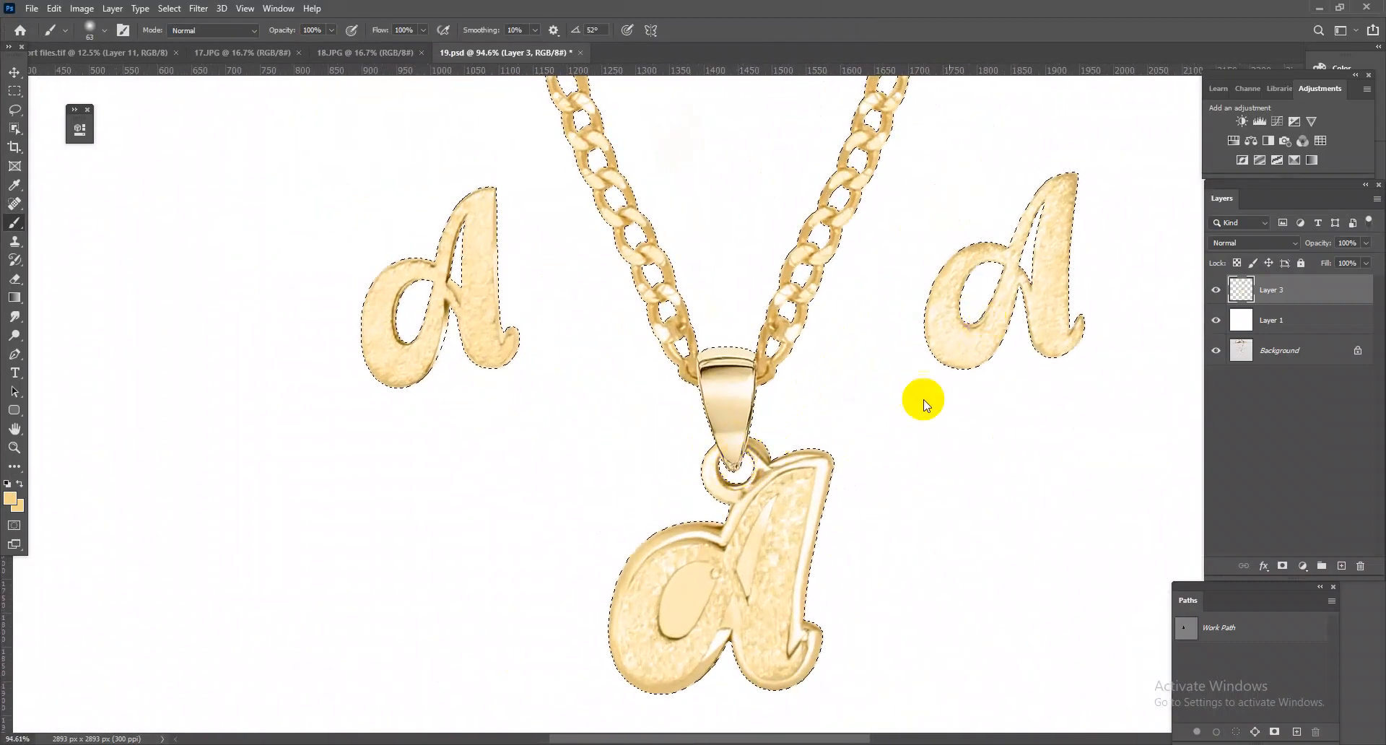
{"action": "key", "text": "ctrl+shift+a"}
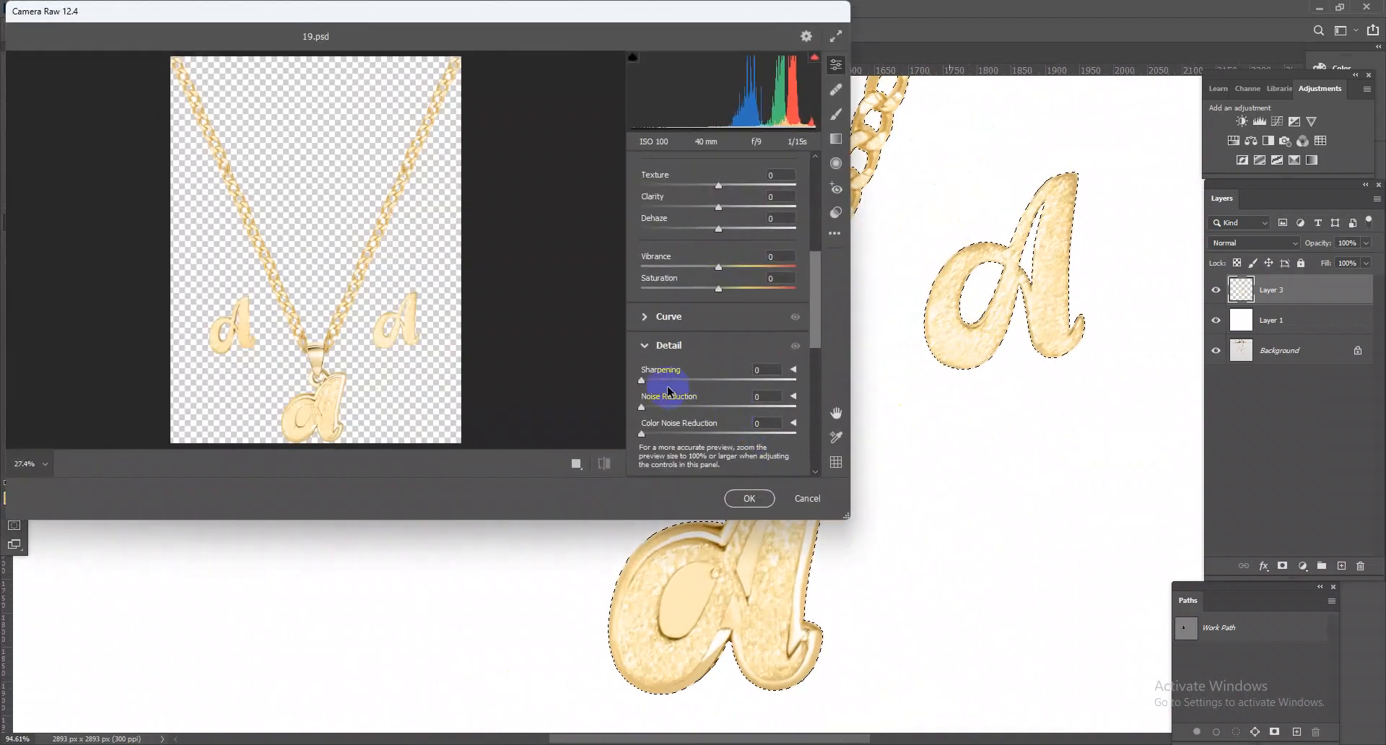
{"action": "left_click", "coordinate": [671, 380]}
{"action": "scroll", "coordinate": [751, 278], "scroll_direction": "up", "scroll_amount": 2}
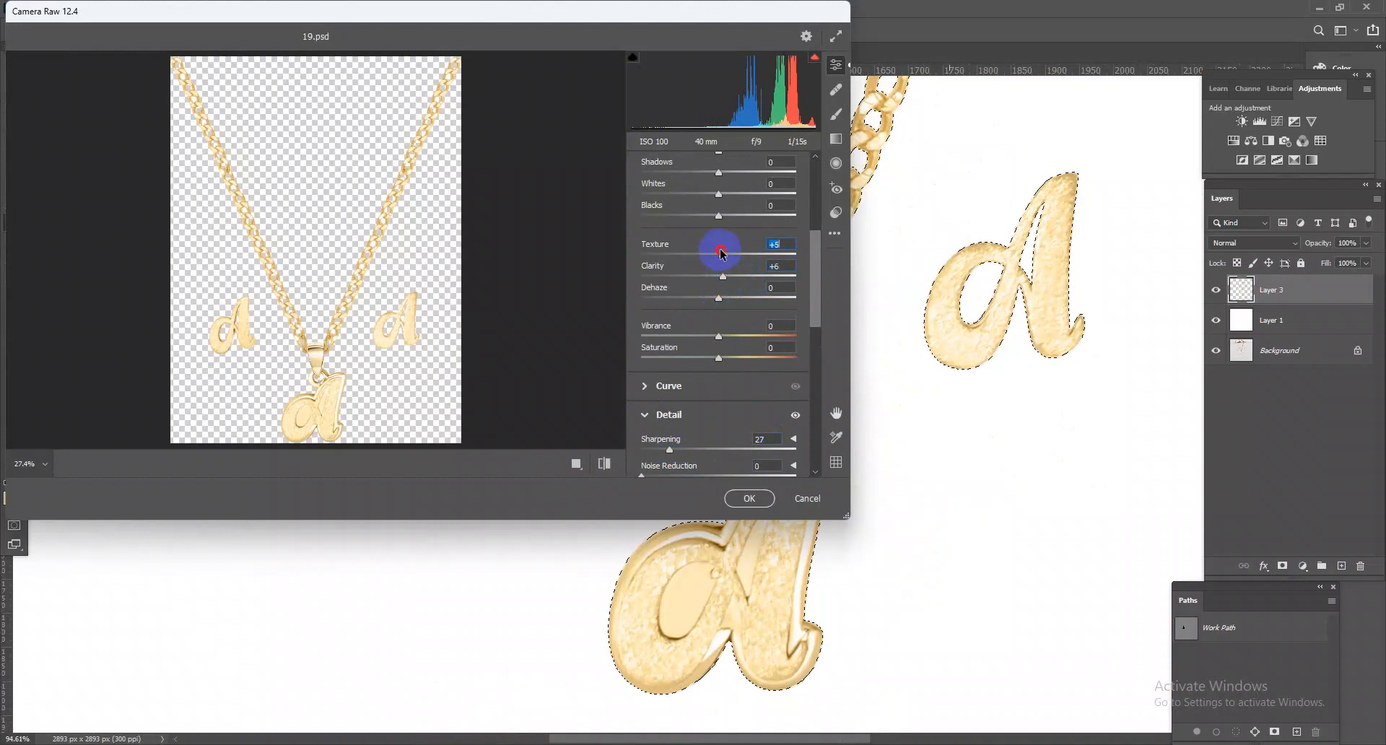
{"action": "left_click", "coordinate": [759, 505]}
{"action": "left_click_drag", "start_coordinate": [796, 296], "coordinate": [679, 438]}
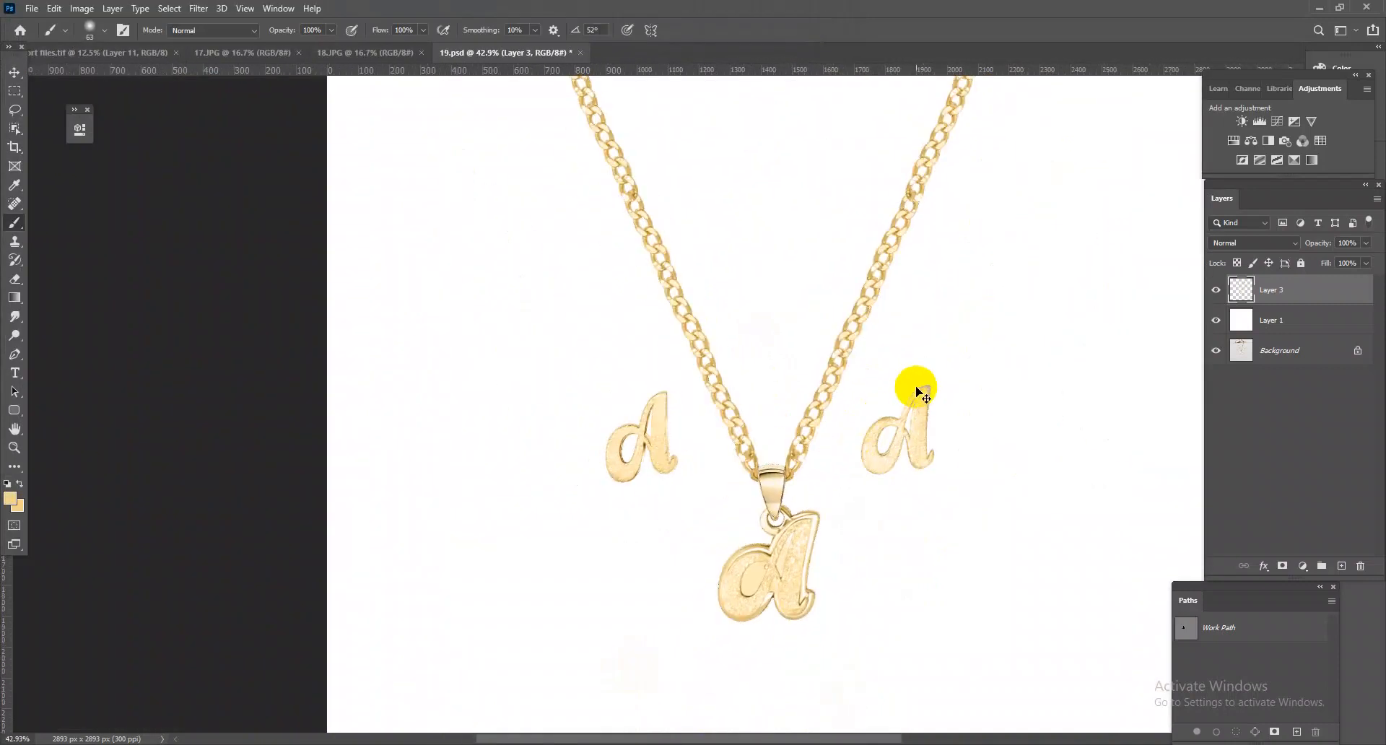
Step: Copy the right earring to a new layer from a rectangular selection about 423 × 537 px and flip the copy vertically
{"action": "left_click_drag", "start_coordinate": [807, 409], "coordinate": [844, 457]}
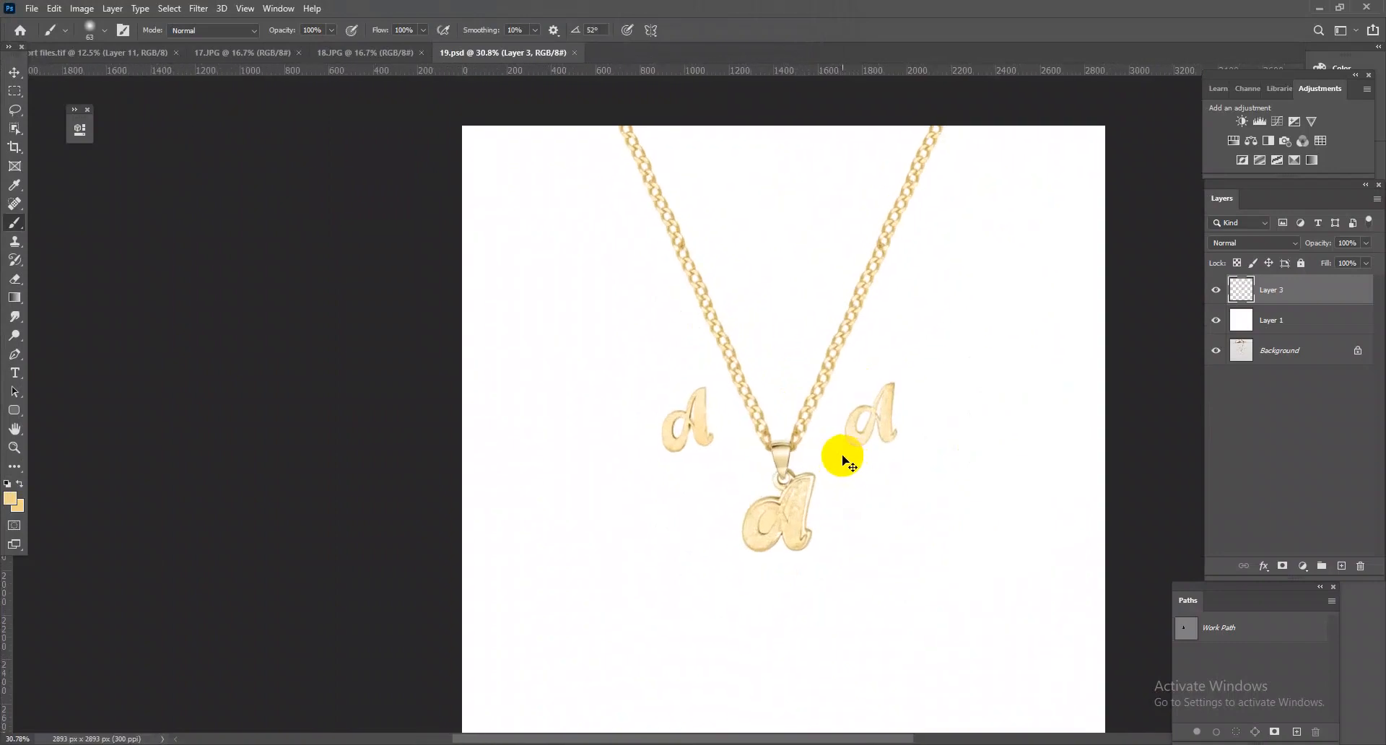
{"action": "left_click_drag", "start_coordinate": [770, 426], "coordinate": [856, 453]}
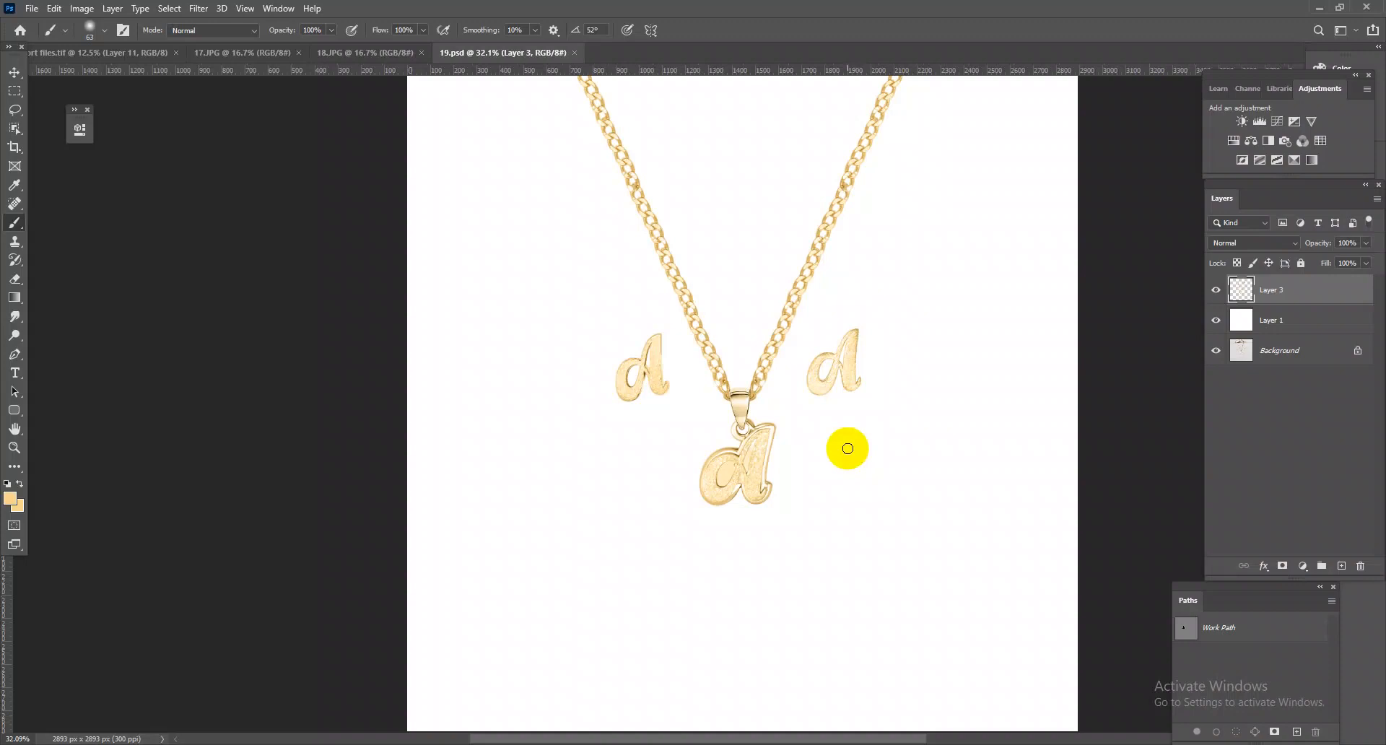
{"action": "mouse_move", "coordinate": [739, 396]}
{"action": "left_mouse_down"}
{"action": "mouse_move", "coordinate": [757, 436]}
{"action": "mouse_move", "coordinate": [812, 455]}
{"action": "mouse_move", "coordinate": [792, 452]}
{"action": "mouse_move", "coordinate": [752, 374]}
{"action": "left_mouse_up"}
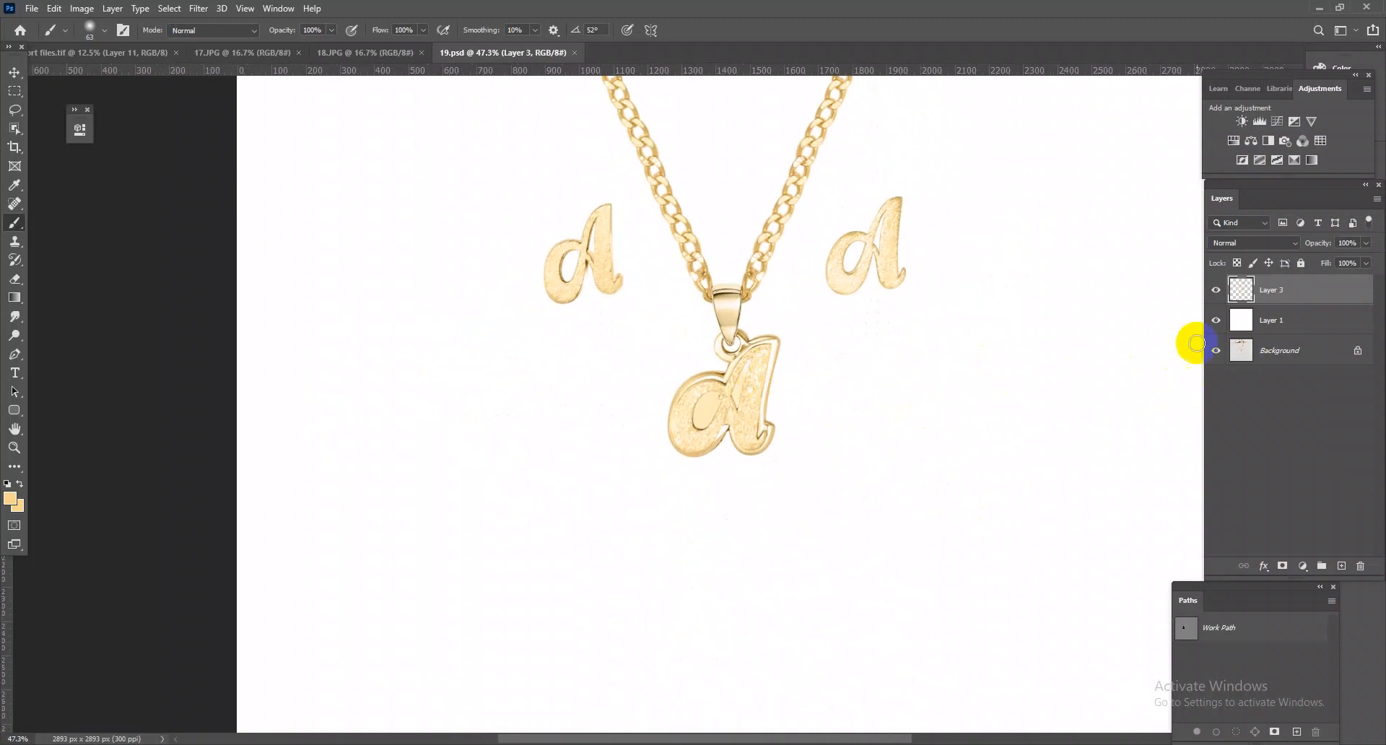
{"action": "left_click", "coordinate": [16, 94]}
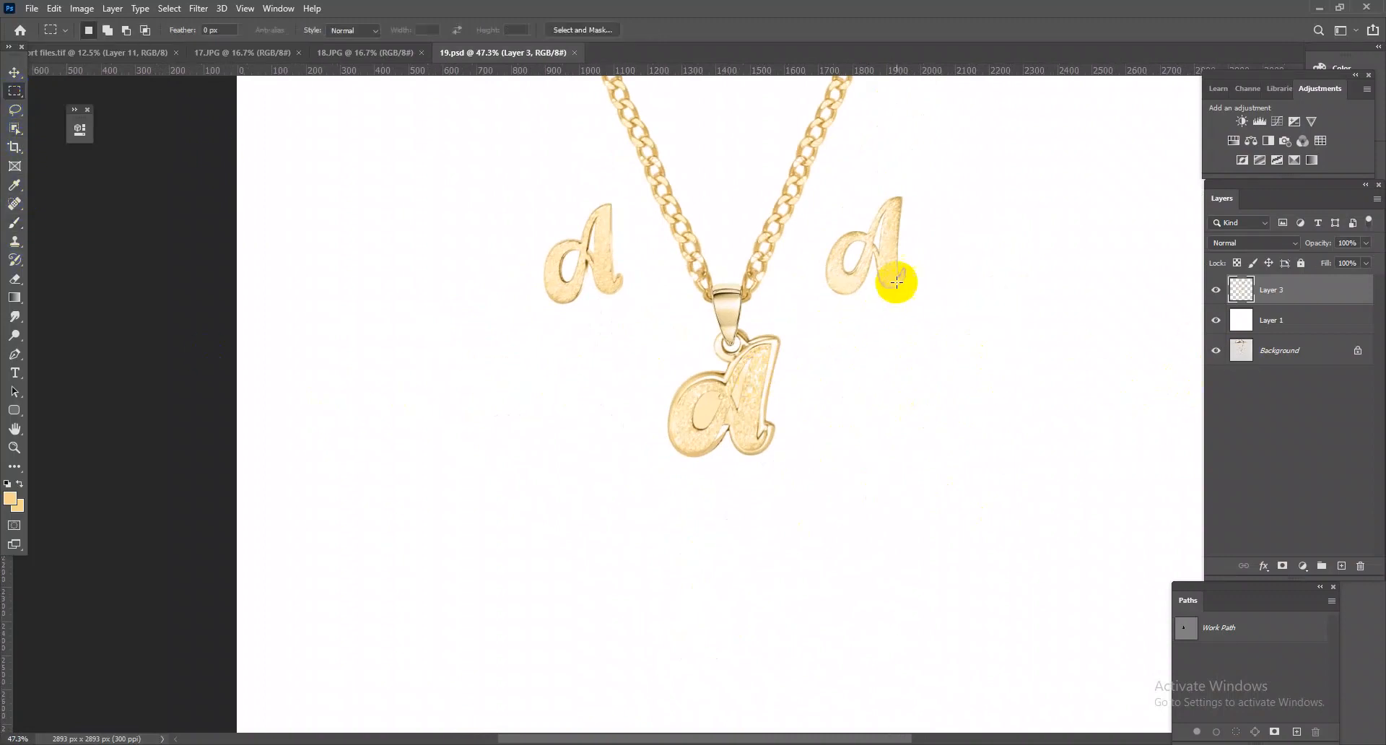
{"action": "left_click_drag", "start_coordinate": [829, 165], "coordinate": [972, 348]}
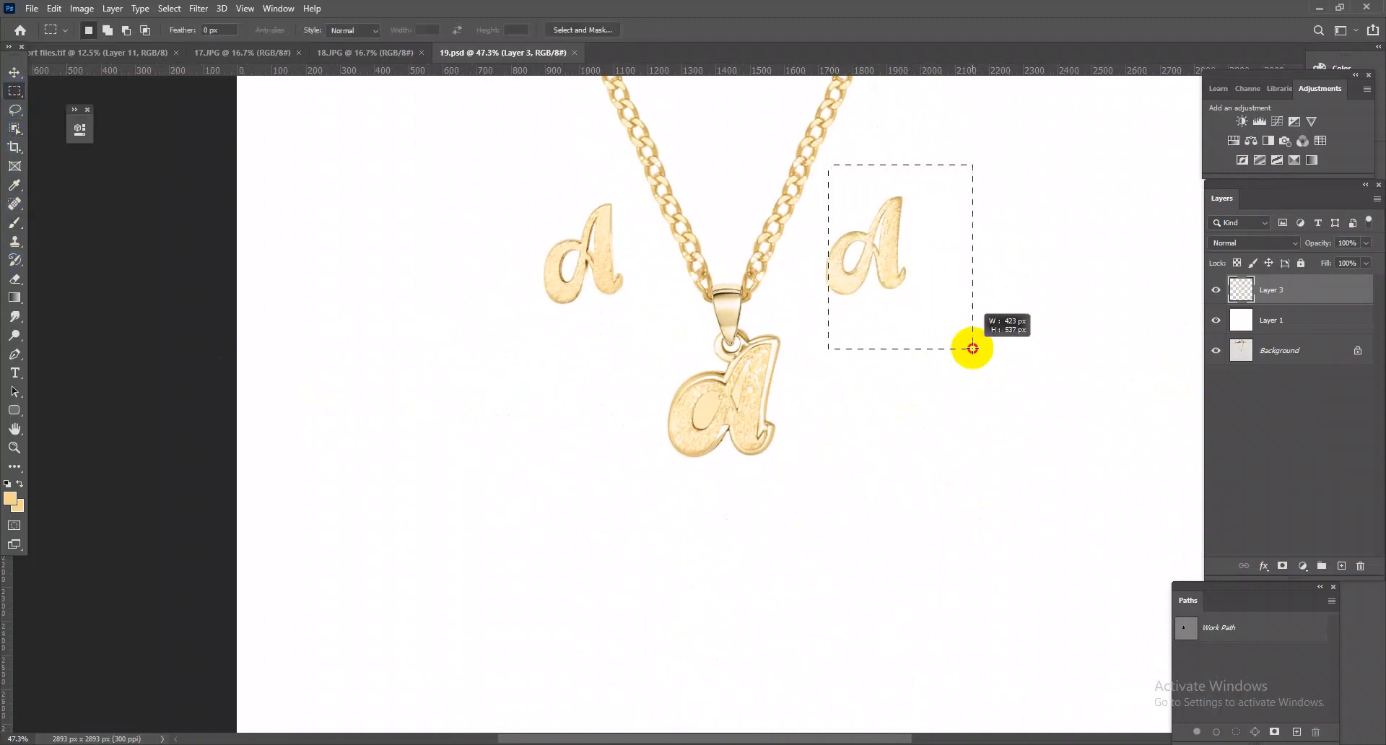
{"action": "key", "text": "ctrl+j"}
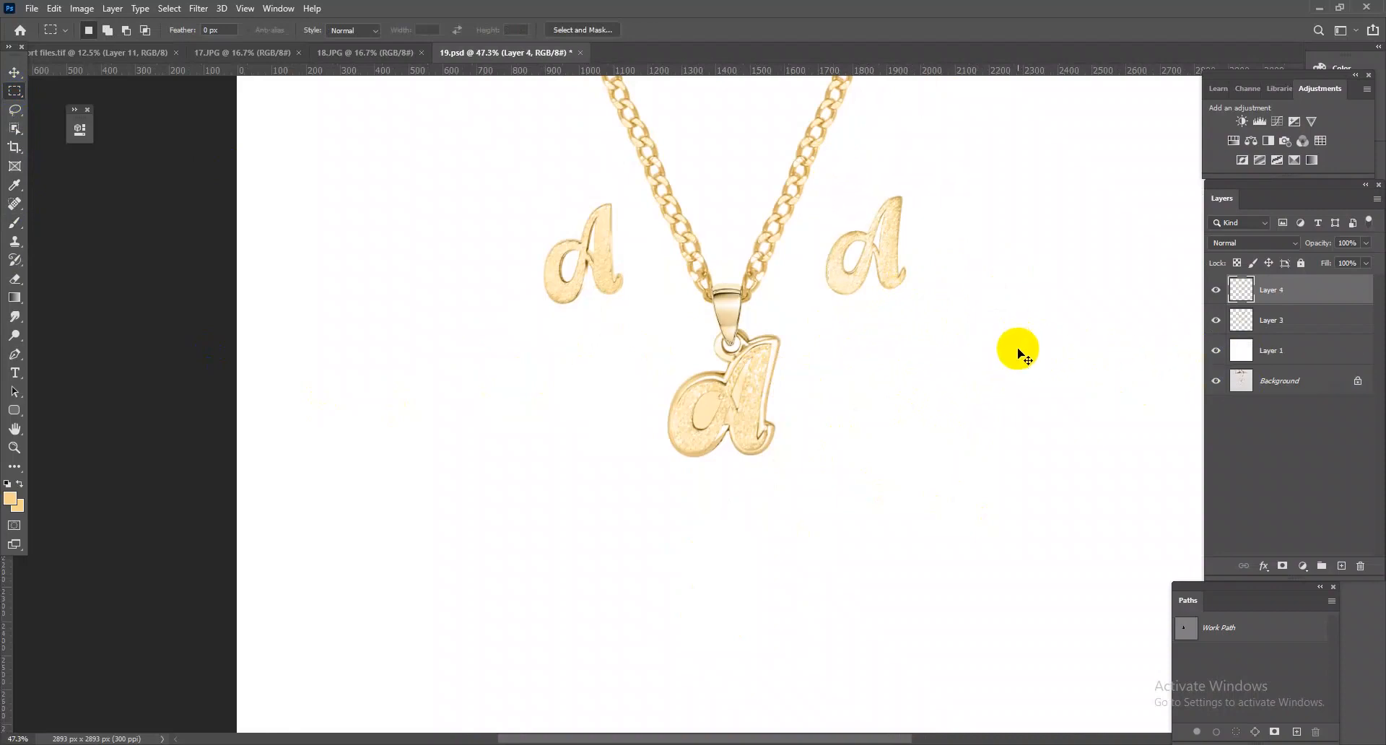
{"action": "key", "text": "ctrl+t"}
{"action": "right_click", "coordinate": [872, 248]}
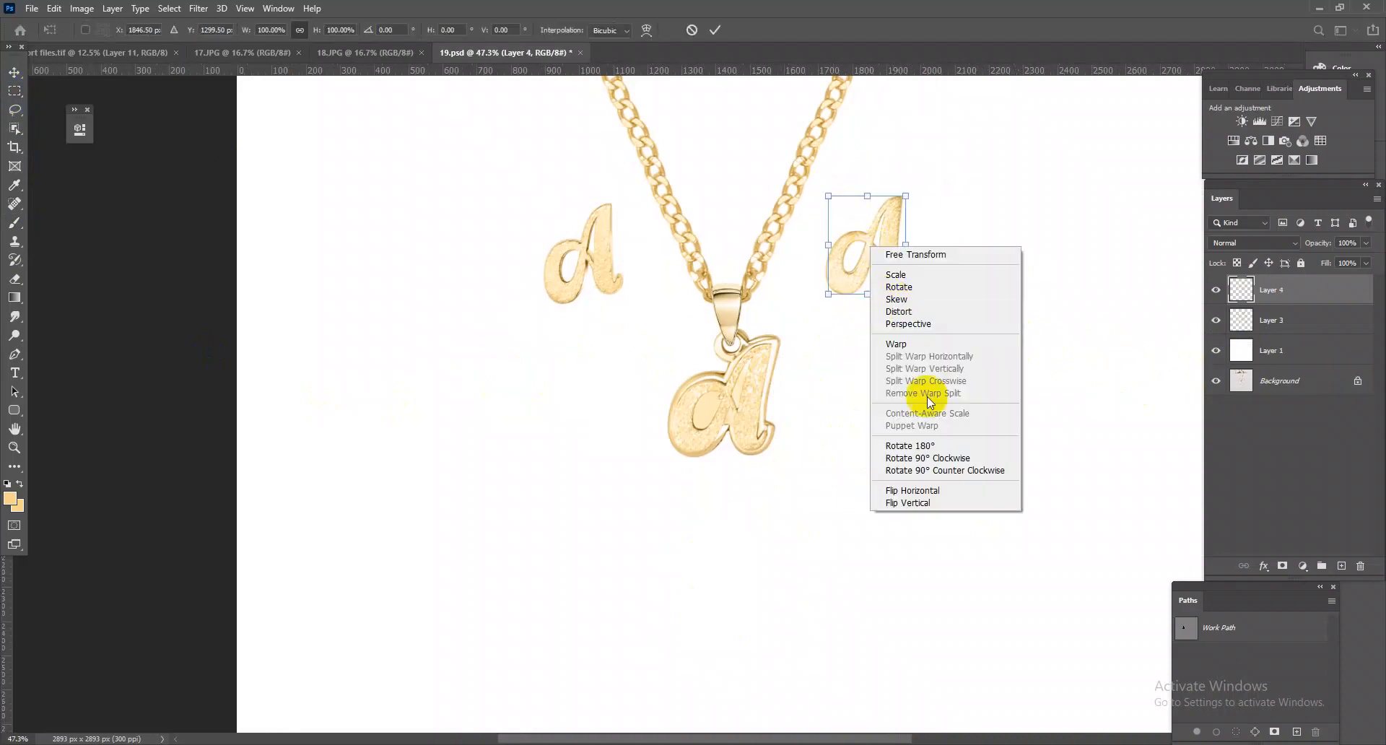
{"action": "left_click", "coordinate": [931, 503]}
Step: Place the flipped letter directly beneath the right earring and duplicate it beneath the left earring and the pendant
{"action": "left_click_drag", "start_coordinate": [871, 261], "coordinate": [569, 338]}
{"action": "key", "text": "Return"}
{"action": "key", "text": "ctrl+z"}
{"action": "left_click_drag", "start_coordinate": [902, 329], "coordinate": [747, 487]}
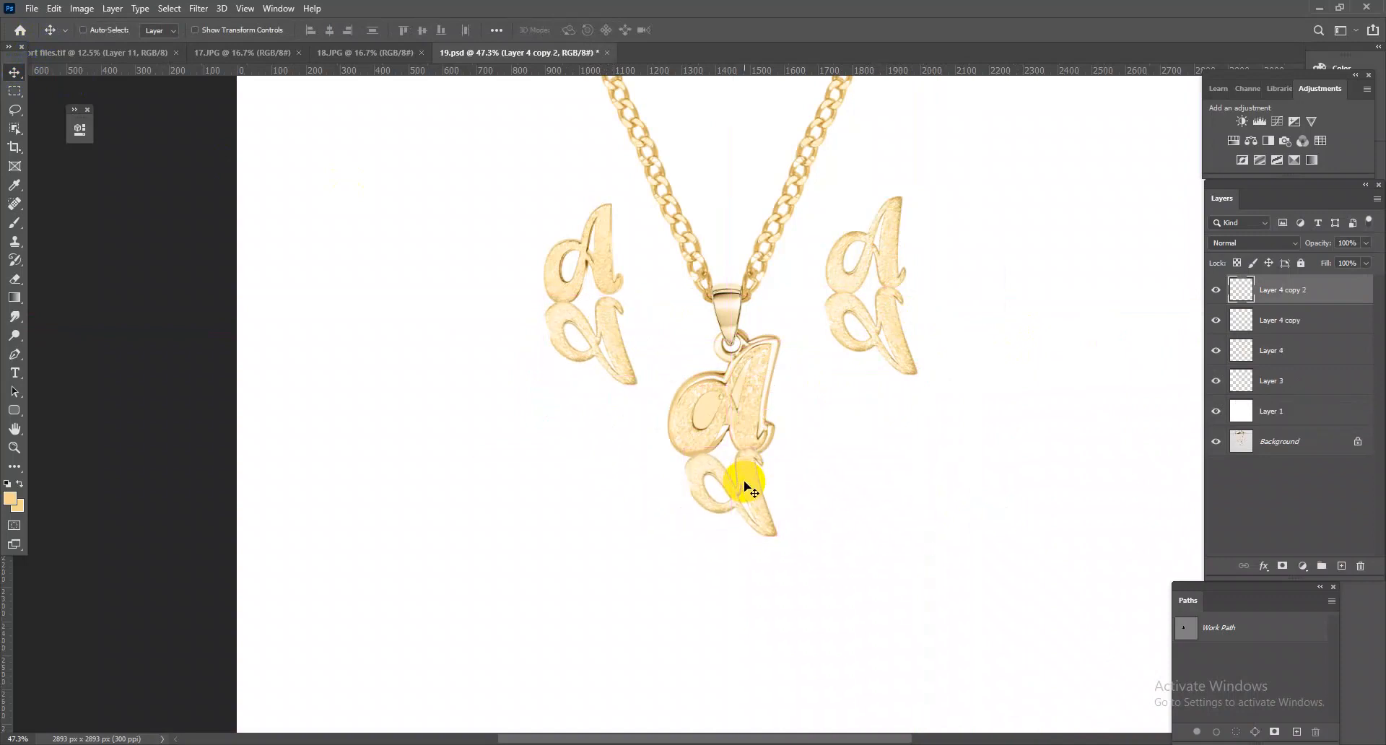
Step: Move the jewelry layer above the flipped copies and enlarge the pendant's mirrored letter to match the pendant's width, aligned under its lower edge
{"action": "left_click_drag", "start_coordinate": [1297, 378], "coordinate": [1311, 284]}
{"action": "left_click_drag", "start_coordinate": [720, 474], "coordinate": [753, 494]}
{"action": "key", "text": "ctrl+t"}
{"action": "left_click_drag", "start_coordinate": [776, 547], "coordinate": [800, 572]}
{"action": "left_click_drag", "start_coordinate": [740, 502], "coordinate": [739, 526]}
{"action": "left_click_drag", "start_coordinate": [839, 550], "coordinate": [850, 574]}
{"action": "left_click_drag", "start_coordinate": [742, 525], "coordinate": [727, 517]}
{"action": "left_click_drag", "start_coordinate": [875, 545], "coordinate": [906, 535]}
{"action": "key", "text": "Return"}
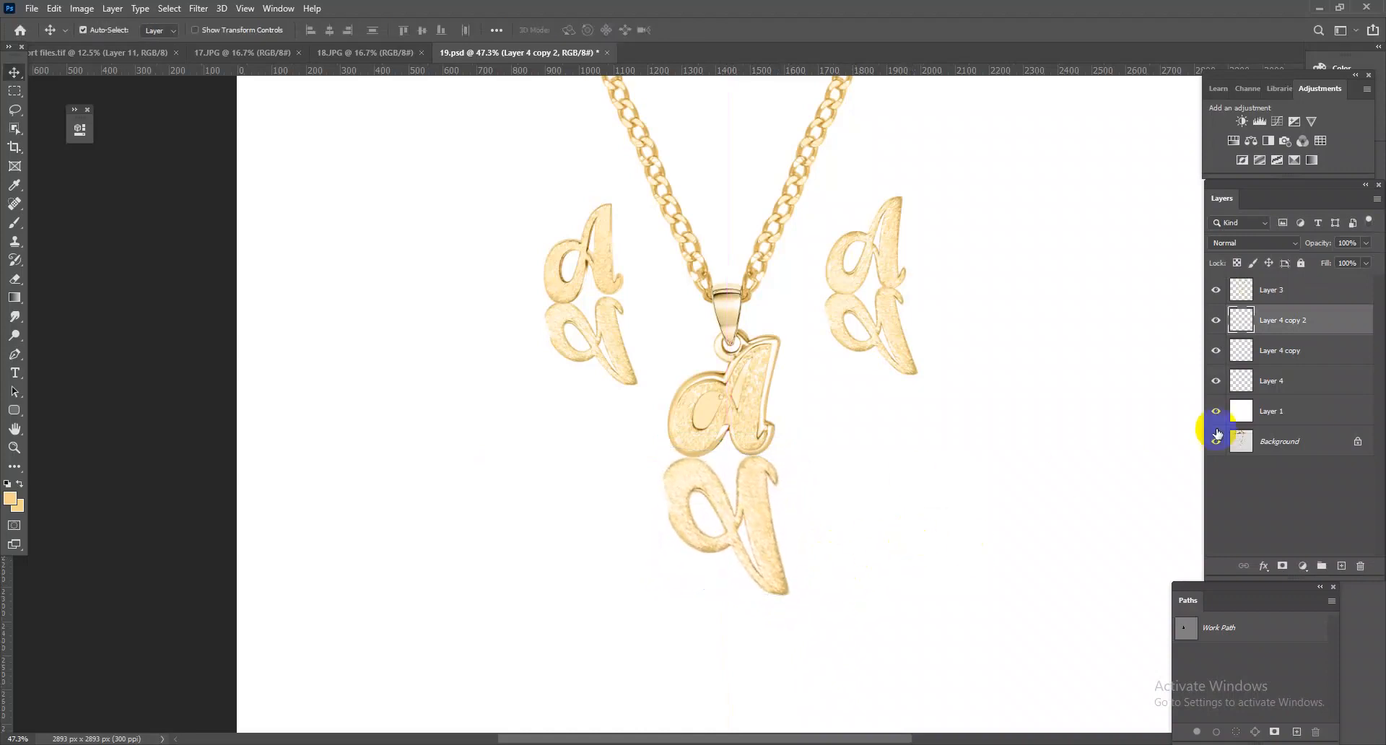
Step: Merge the three flipped letter layers into one reflection layer and set its fill to 32%
{"action": "left_click", "coordinate": [1285, 380], "text": "shift"}
{"action": "key", "text": "ctrl+w"}
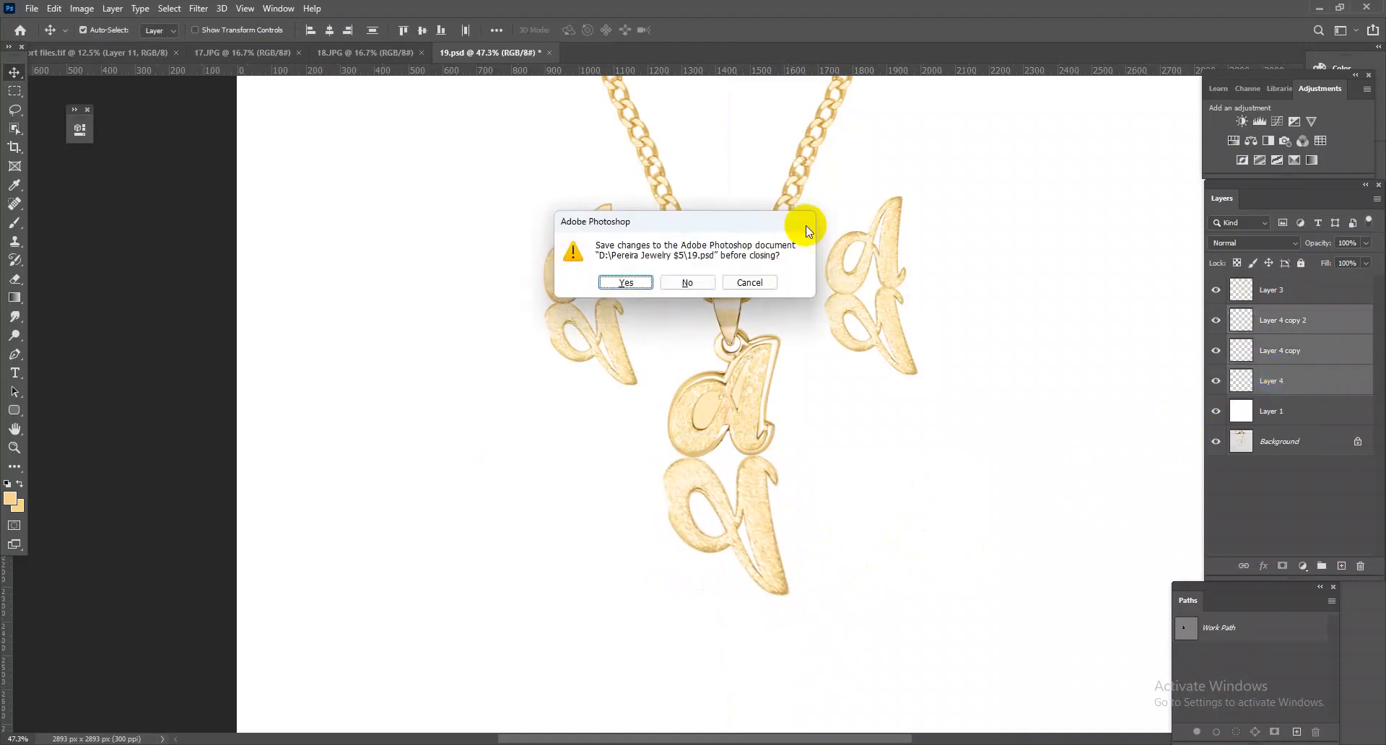
{"action": "left_click", "coordinate": [774, 282]}
{"action": "key", "text": "ctrl+e"}
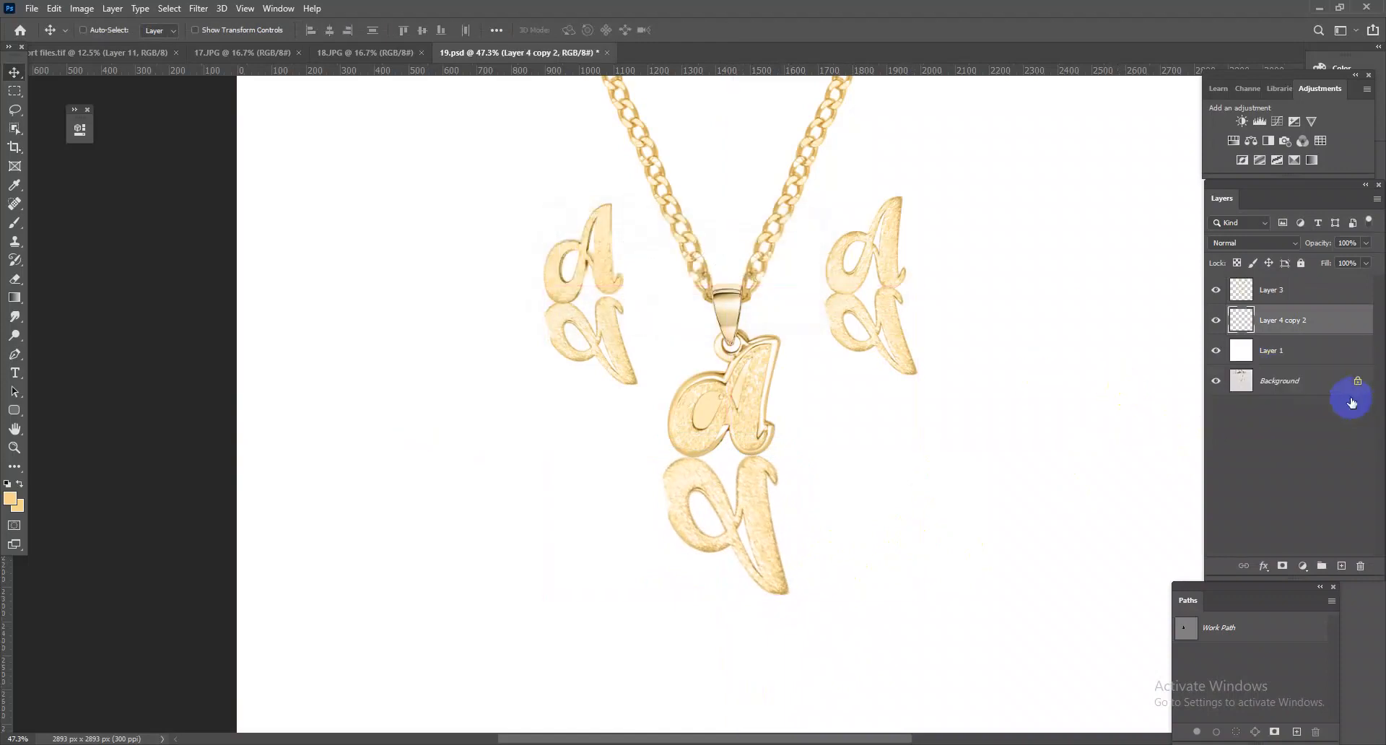
{"action": "left_click", "coordinate": [1217, 320]}
{"action": "left_click", "coordinate": [1217, 321]}
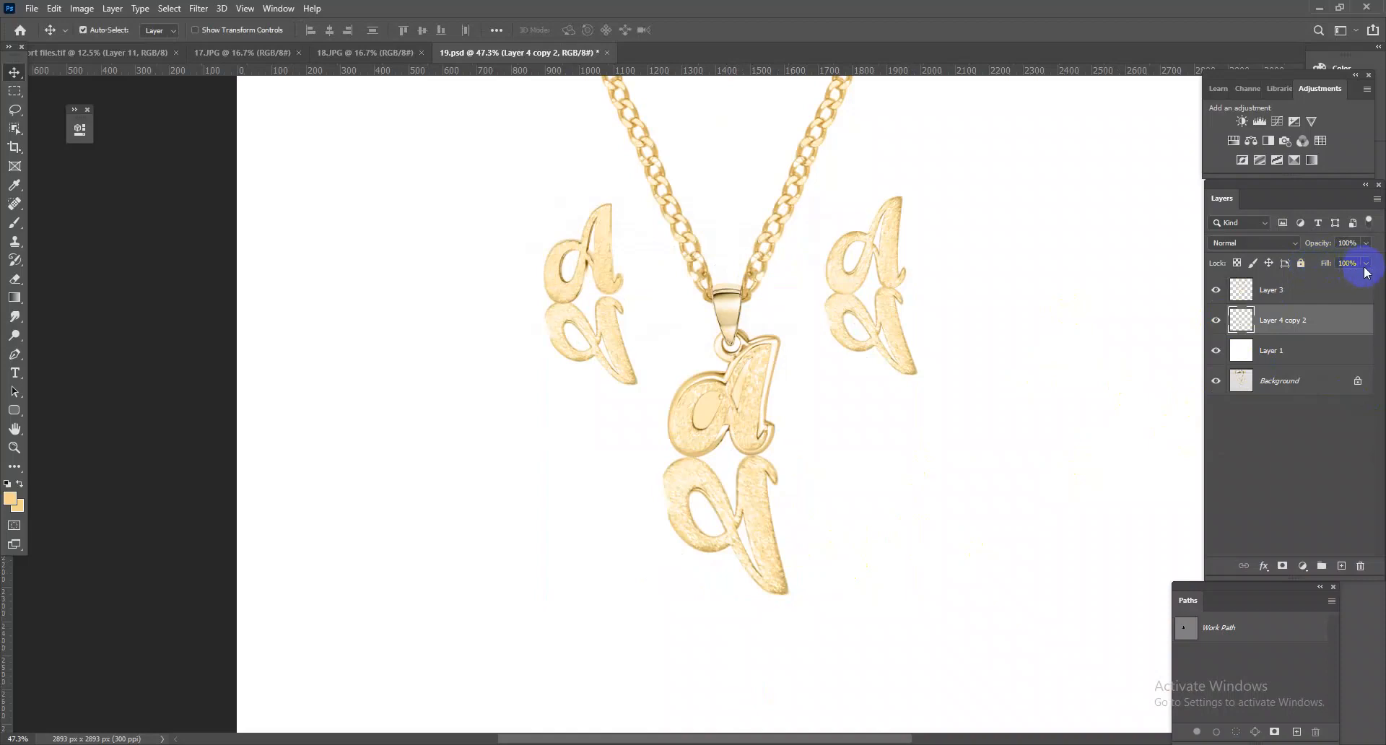
{"action": "left_click", "coordinate": [1325, 280]}
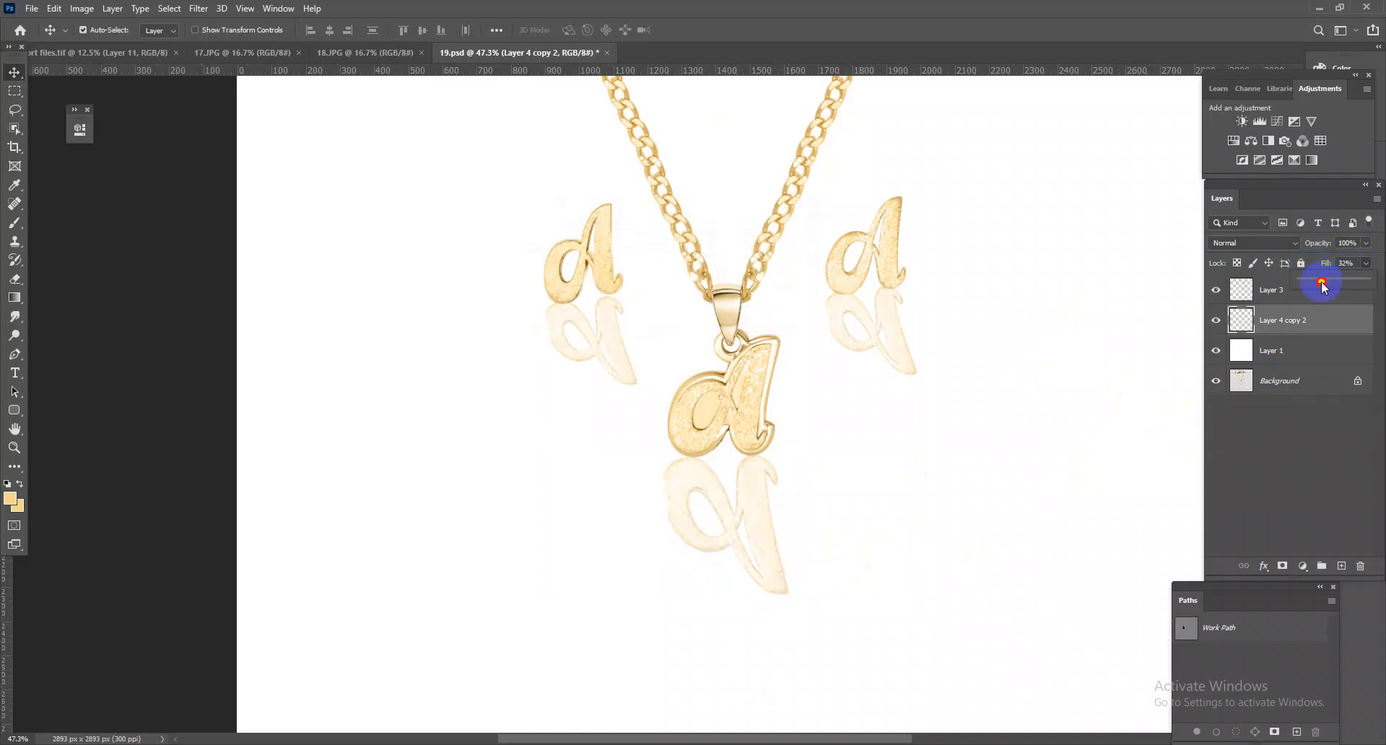
Step: Add a layer mask to the reflection layer and fade the lower parts of all three reflections with a large soft black brush
{"action": "left_click", "coordinate": [1286, 566]}
{"action": "left_click", "coordinate": [15, 223]}
{"action": "right_click", "coordinate": [901, 569], "text": "alt"}
{"action": "key", "text": "x"}
{"action": "mouse_move", "coordinate": [855, 556]}
{"action": "left_mouse_down"}
{"action": "mouse_move", "coordinate": [499, 572]}
{"action": "mouse_move", "coordinate": [899, 573]}
{"action": "mouse_move", "coordinate": [609, 548]}
{"action": "mouse_move", "coordinate": [901, 552]}
{"action": "mouse_move", "coordinate": [717, 556]}
{"action": "left_mouse_up"}
{"action": "mouse_move", "coordinate": [1003, 390]}
{"action": "left_mouse_down"}
{"action": "mouse_move", "coordinate": [829, 371]}
{"action": "mouse_move", "coordinate": [902, 371]}
{"action": "mouse_move", "coordinate": [504, 383]}
{"action": "mouse_move", "coordinate": [606, 390]}
{"action": "mouse_move", "coordinate": [602, 405]}
{"action": "left_mouse_up"}
{"action": "left_click_drag", "start_coordinate": [907, 381], "coordinate": [890, 393]}
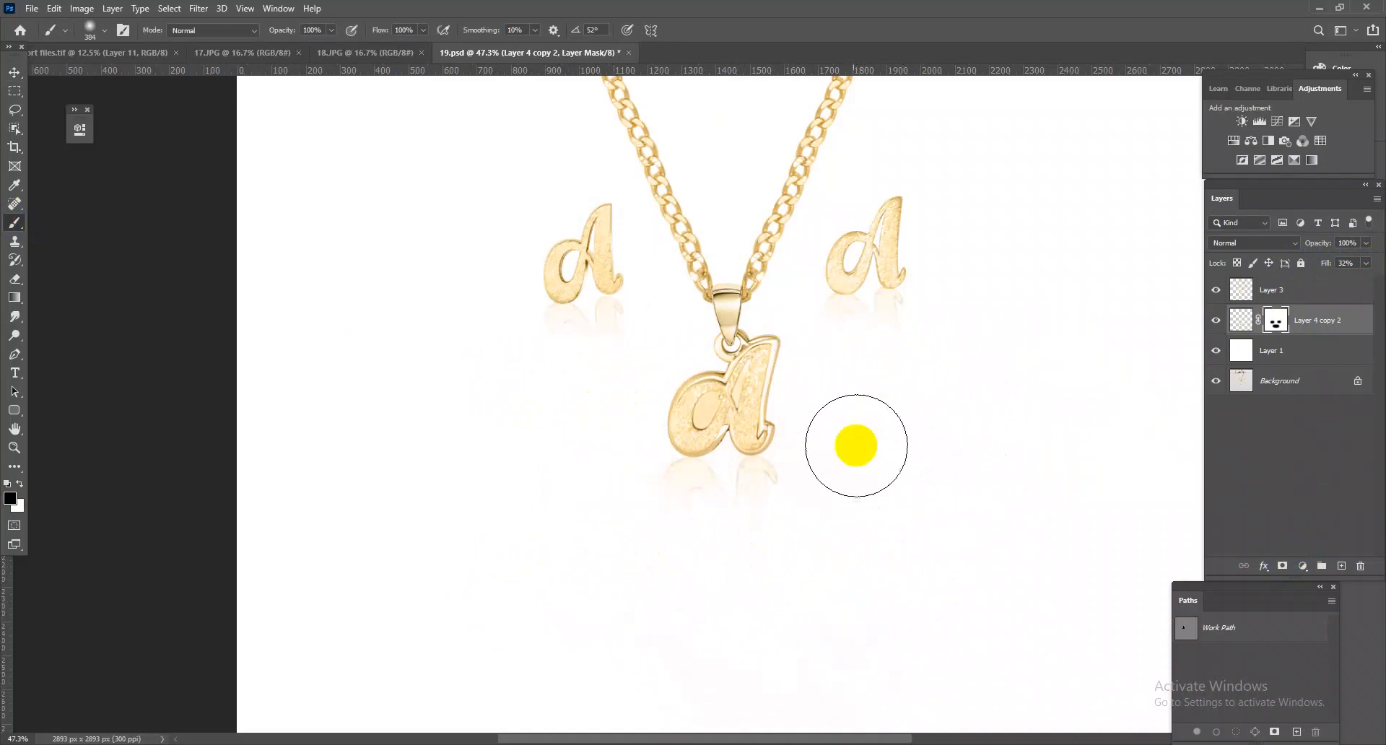
{"action": "left_click_drag", "start_coordinate": [897, 455], "coordinate": [938, 440]}
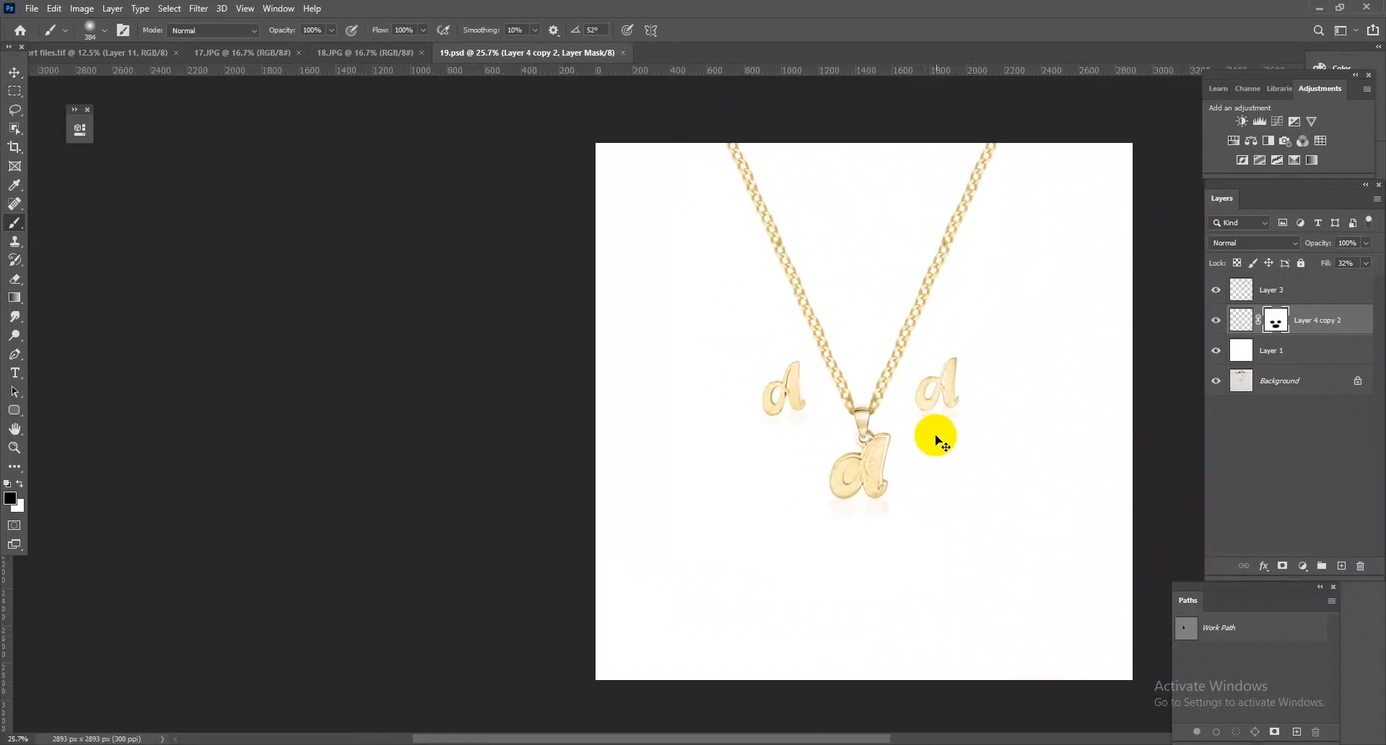
Step: Save the finished image as a JPEG in the Done photos-22 folder
{"action": "key", "text": "ctrl+shift+s"}
{"action": "left_click", "coordinate": [820, 535]}
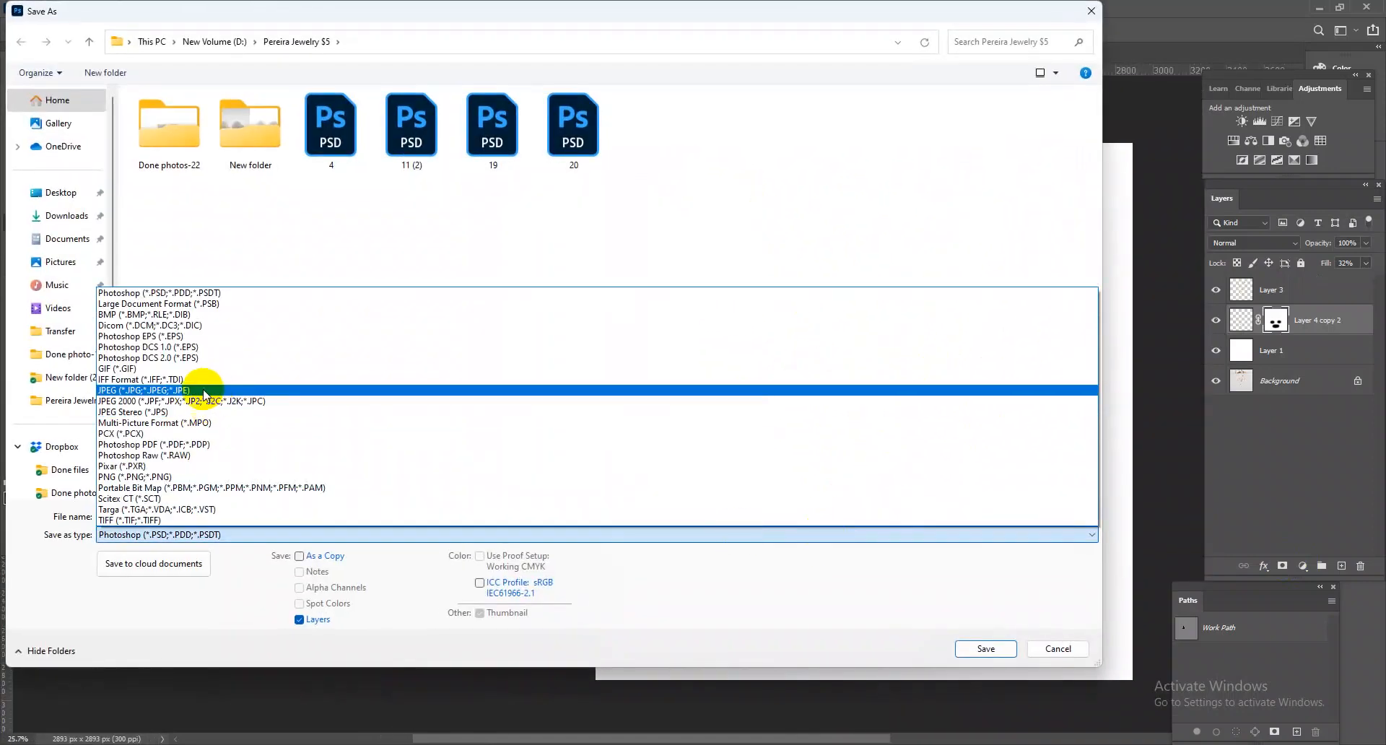
{"action": "left_click", "coordinate": [214, 395]}
{"action": "double_click", "coordinate": [186, 119]}
{"action": "left_click", "coordinate": [982, 647]}
{"action": "left_click", "coordinate": [772, 189]}
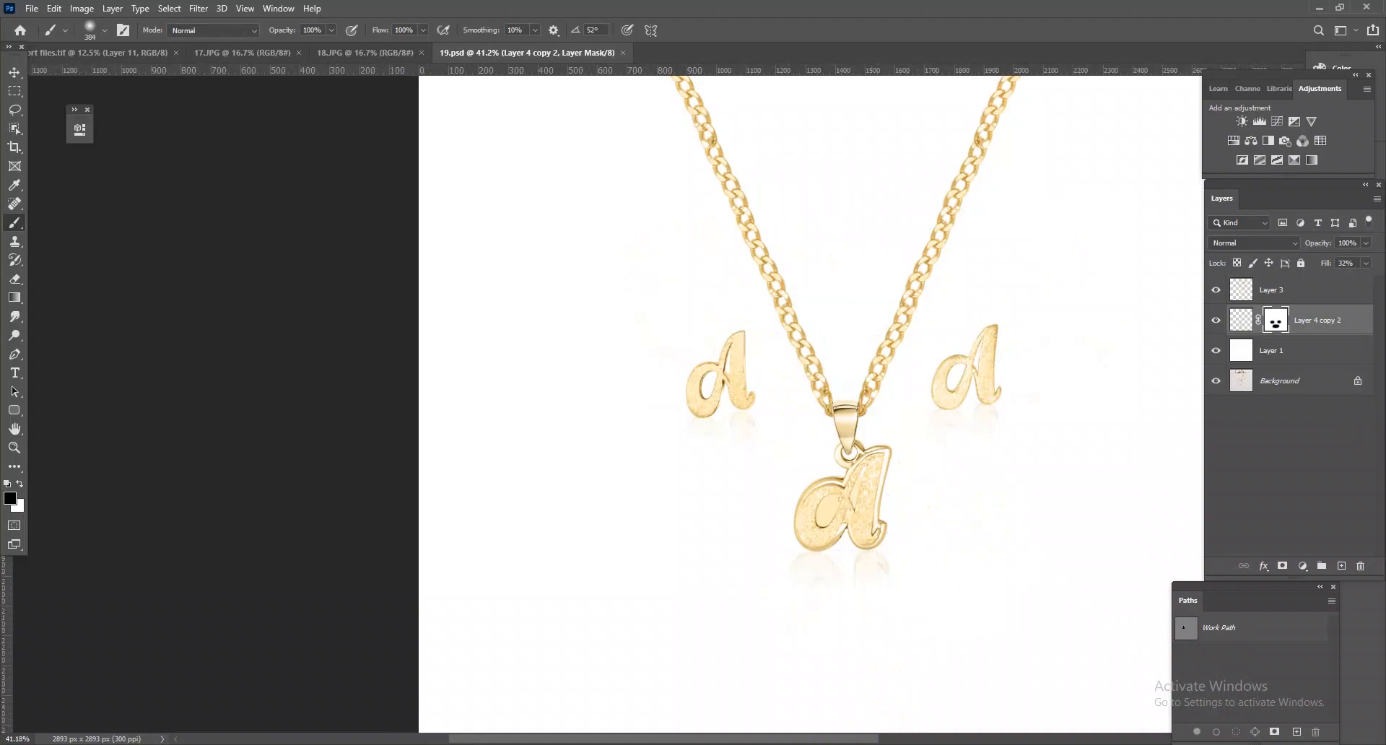
Step: Compare the retouched jewelry with the original photo by repeatedly isolating the background layer and restoring all layers
{"action": "left_click", "coordinate": [1221, 381], "text": "alt"}
{"action": "left_click", "coordinate": [1219, 381], "text": "alt"}
{"action": "left_click", "coordinate": [1220, 381], "text": "alt"}
{"action": "left_click", "coordinate": [1219, 380], "text": "alt"}
{"action": "left_click", "coordinate": [1220, 381], "text": "alt"}
{"action": "left_click", "coordinate": [1220, 380], "text": "alt"}
{"action": "left_click", "coordinate": [1220, 380], "text": "alt"}
{"action": "left_click", "coordinate": [1219, 380], "text": "alt"}
{"action": "left_click", "coordinate": [1220, 380], "text": "alt"}
{"action": "scroll", "coordinate": [858, 462], "scroll_direction": "down", "scroll_amount": 3}
{"action": "left_click", "coordinate": [1212, 383], "text": "alt"}
{"action": "left_click", "coordinate": [1212, 382], "text": "alt"}
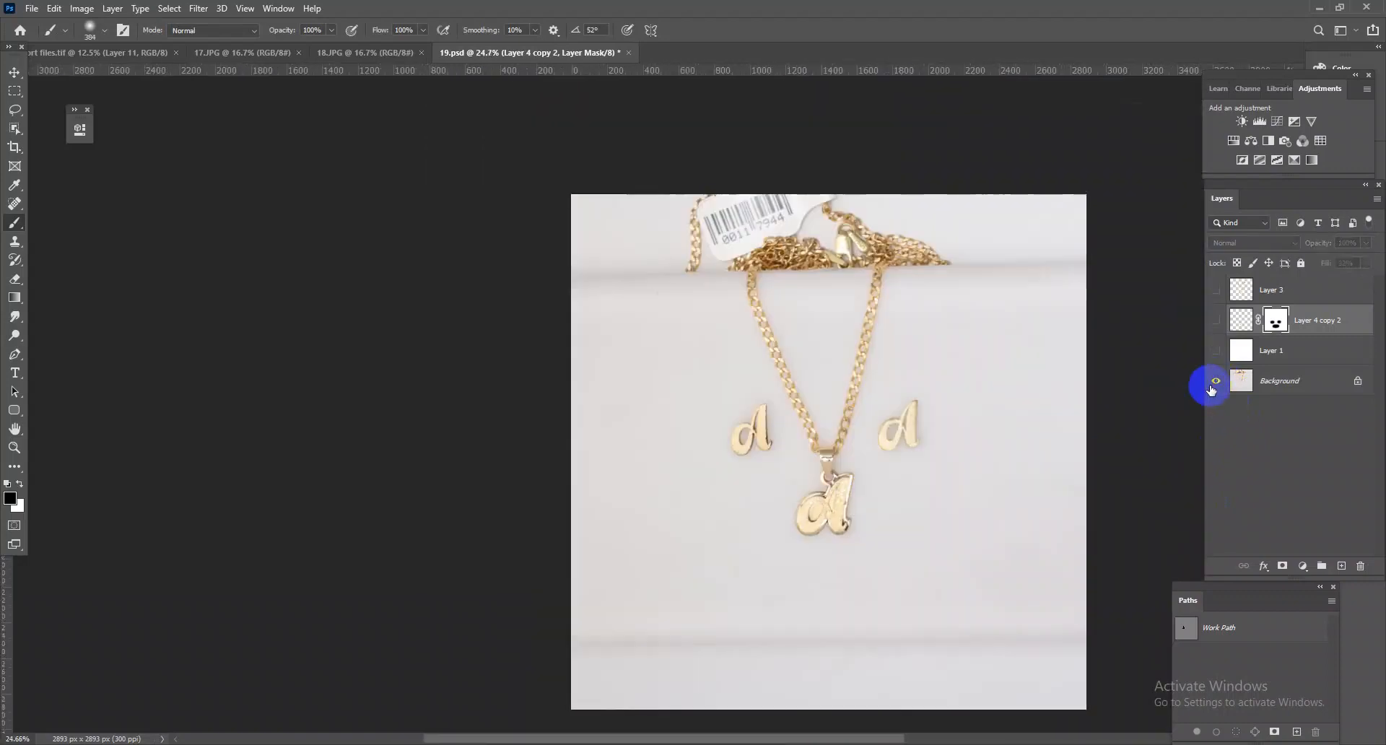
{"action": "left_click", "coordinate": [1213, 382], "text": "alt"}
{"action": "left_click", "coordinate": [1214, 382], "text": "alt"}
{"action": "left_click", "coordinate": [1214, 382], "text": "alt"}
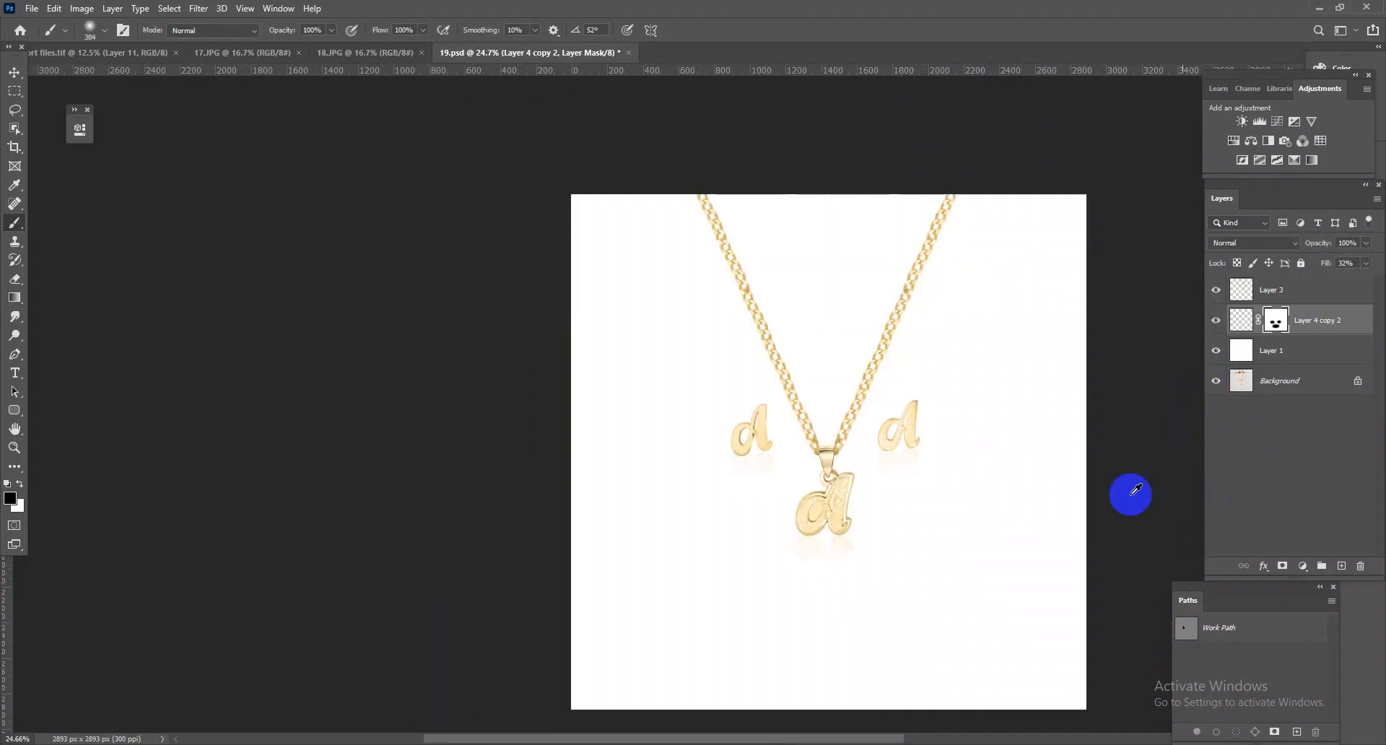